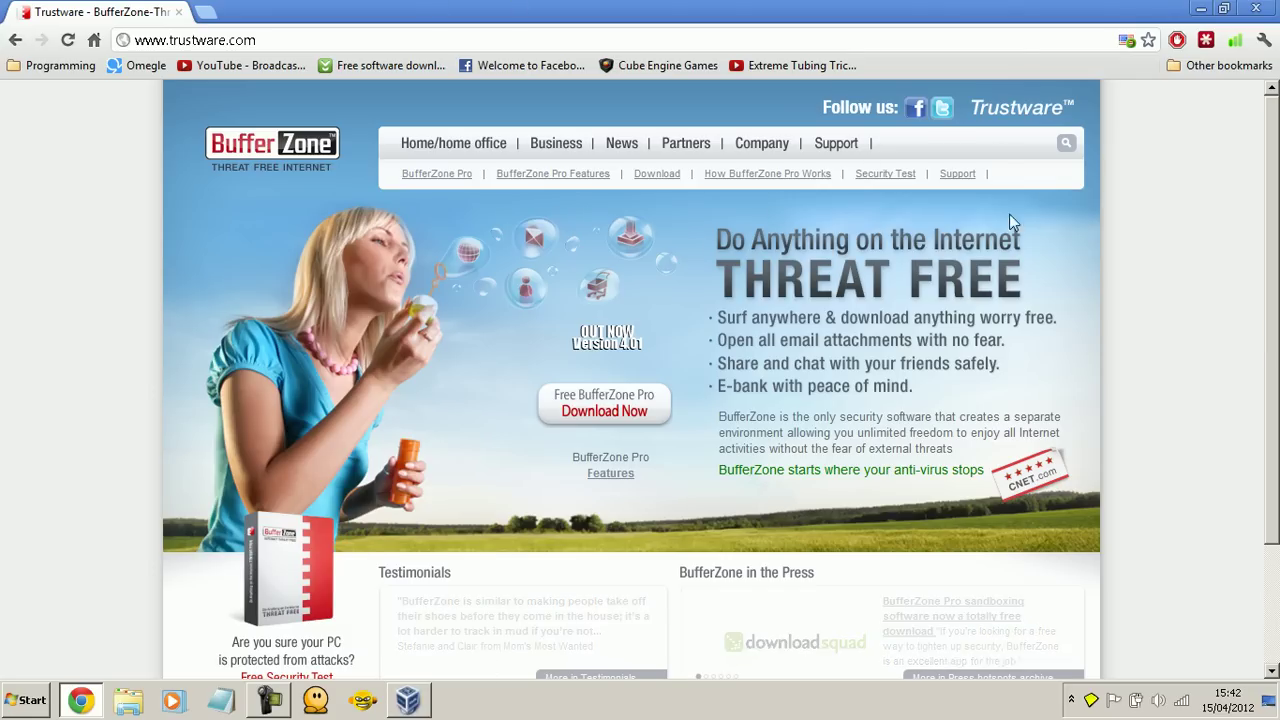
# Step: Open trustware.com's Version Updates page from the Support dropdown
pyautogui.moveTo(960, 174)
pyautogui.click(985, 262)
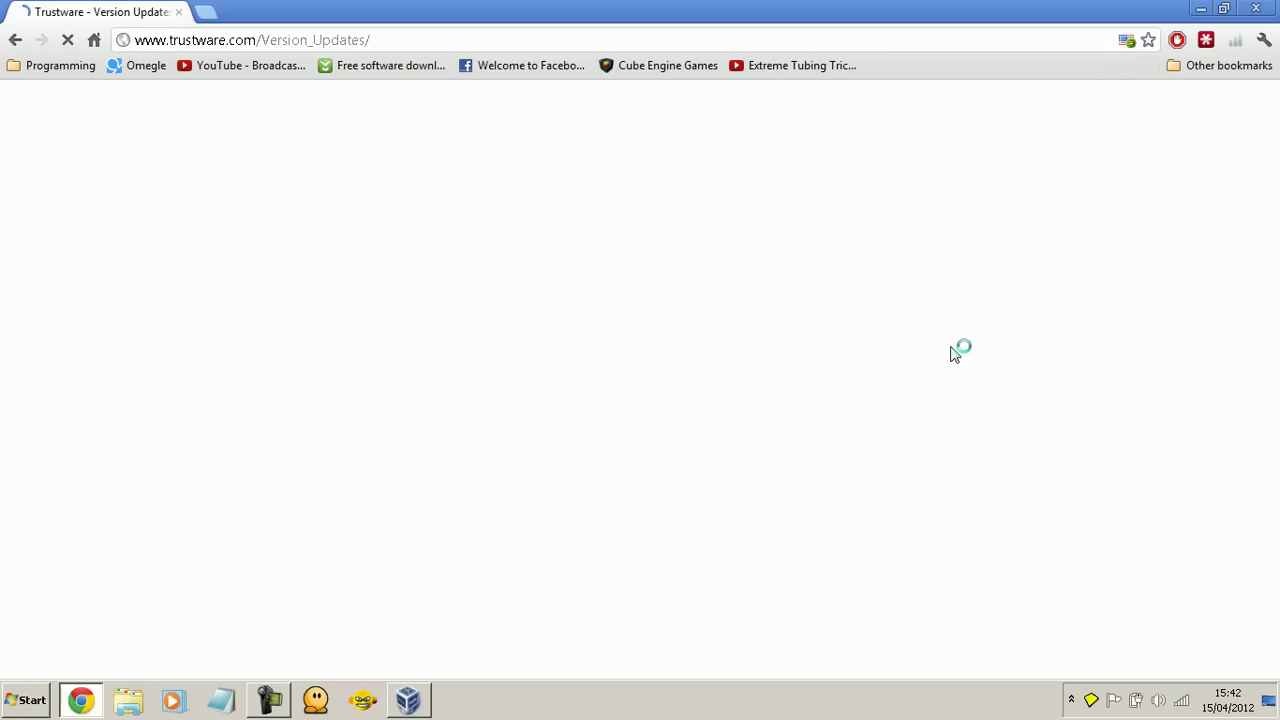
pyautogui.scroll(-5, 955, 353)
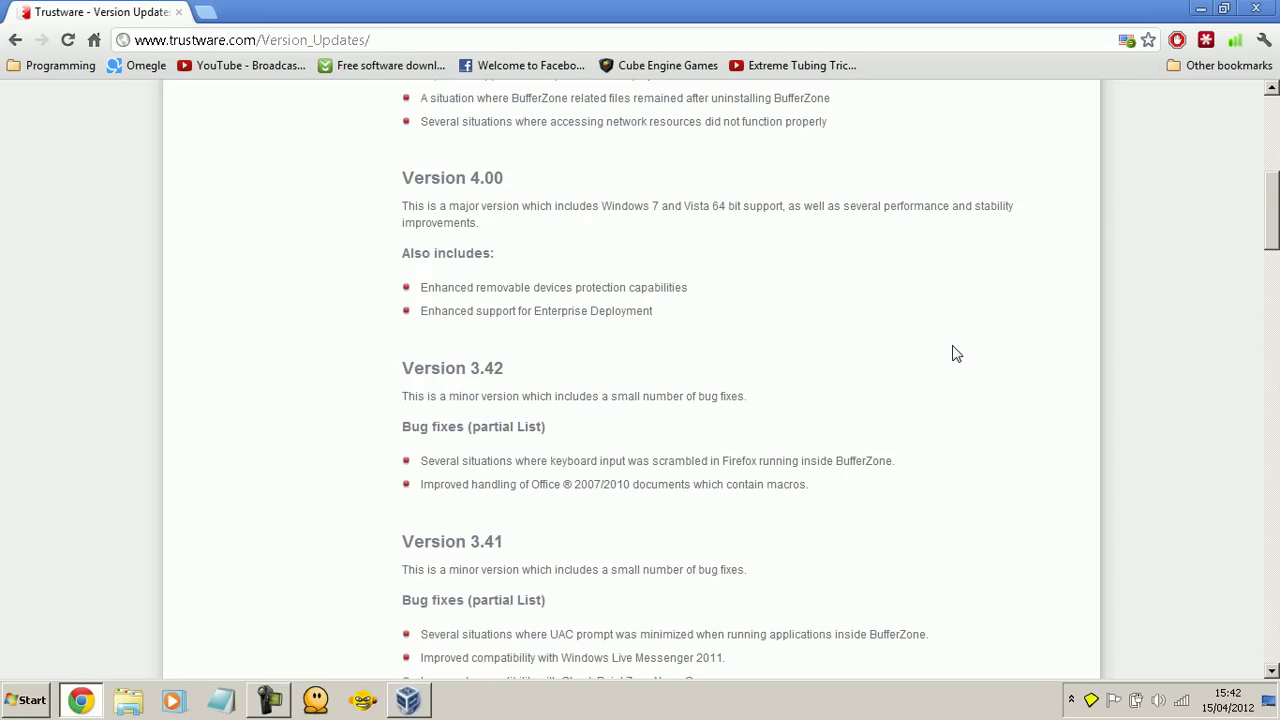
pyautogui.scroll(-2, 955, 353)
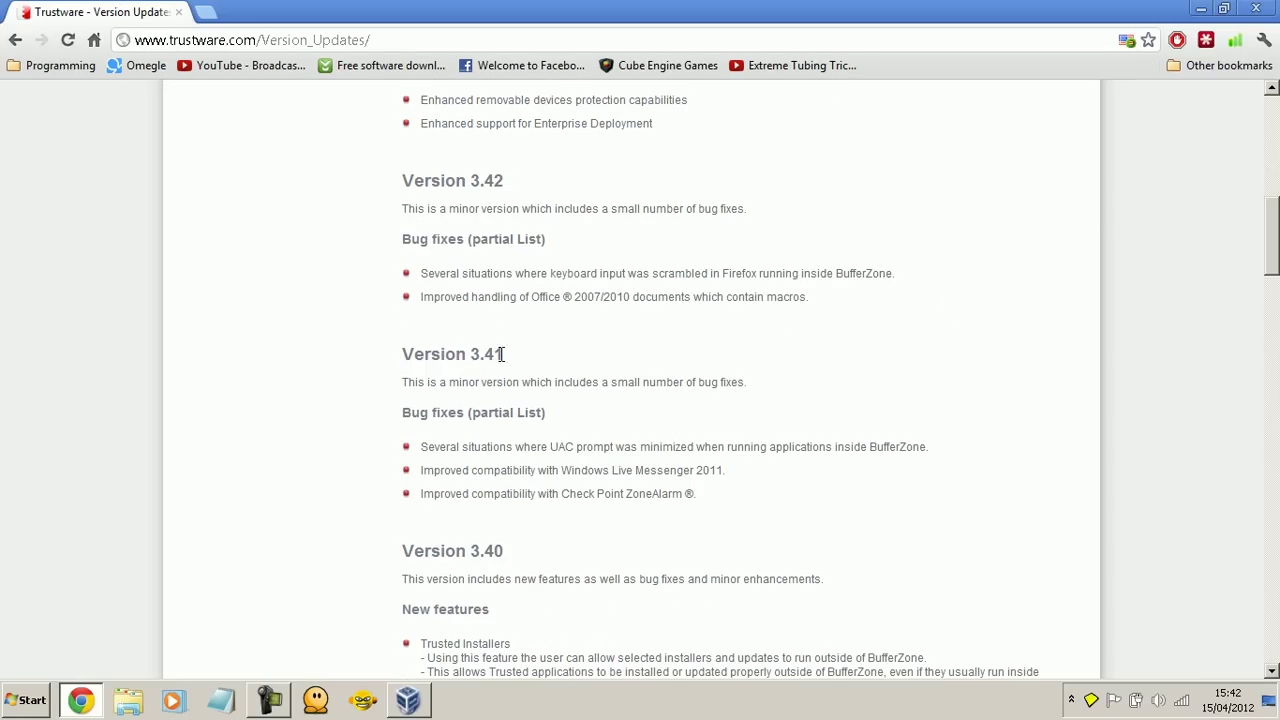
pyautogui.moveTo(502, 354); pyautogui.dragTo(485, 354)
pyautogui.click(386, 369)
pyautogui.scroll(2, 437, 395)
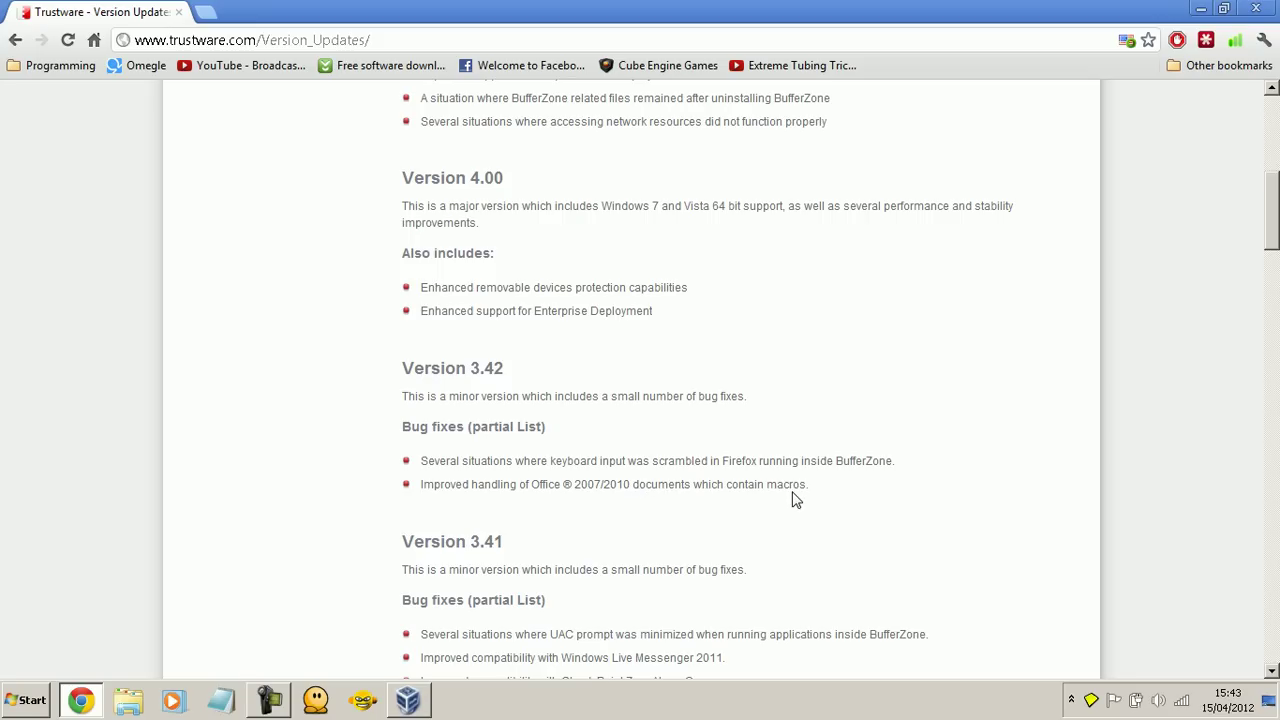
pyautogui.scroll(2, 680, 390)
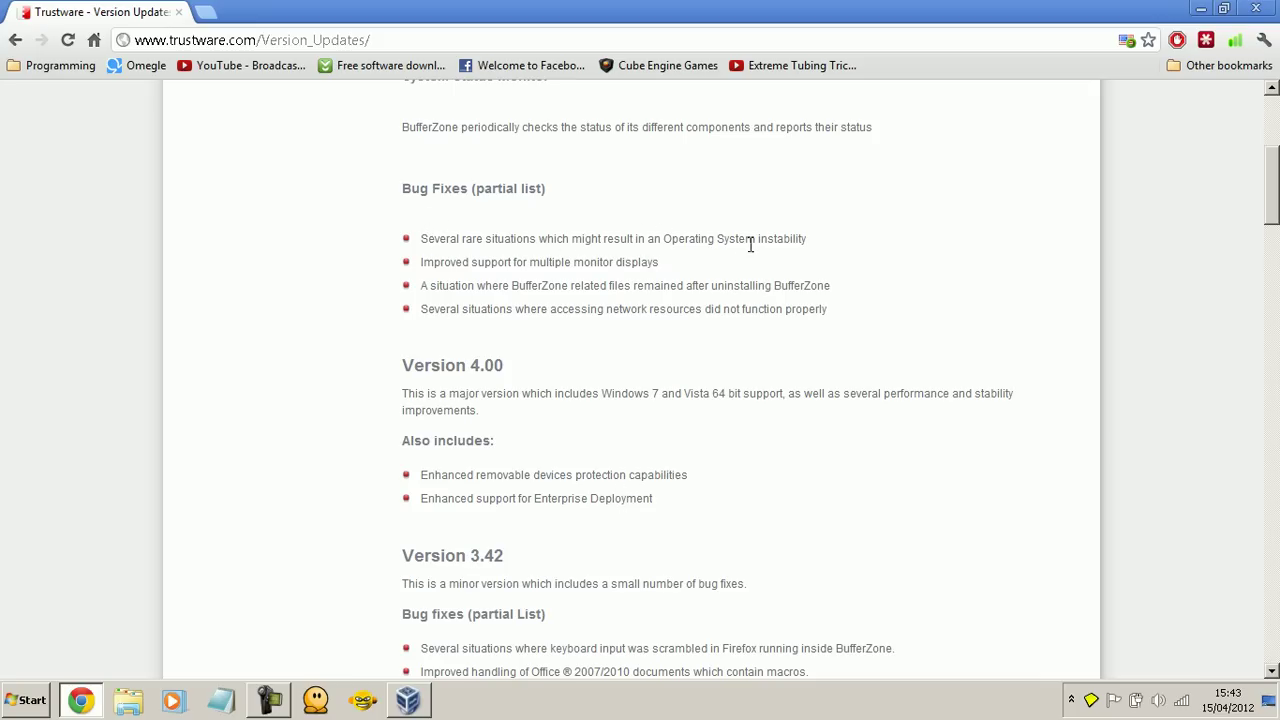
pyautogui.scroll(1, 798, 258)
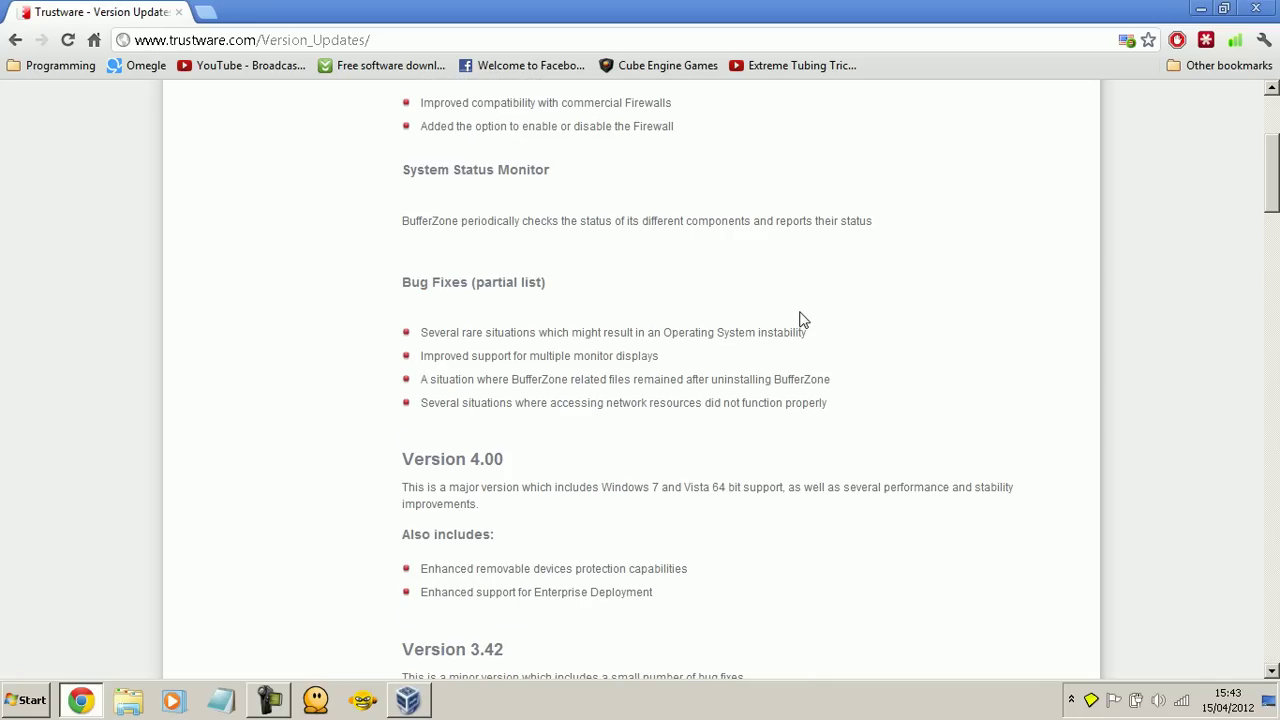
pyautogui.scroll(2, 808, 362)
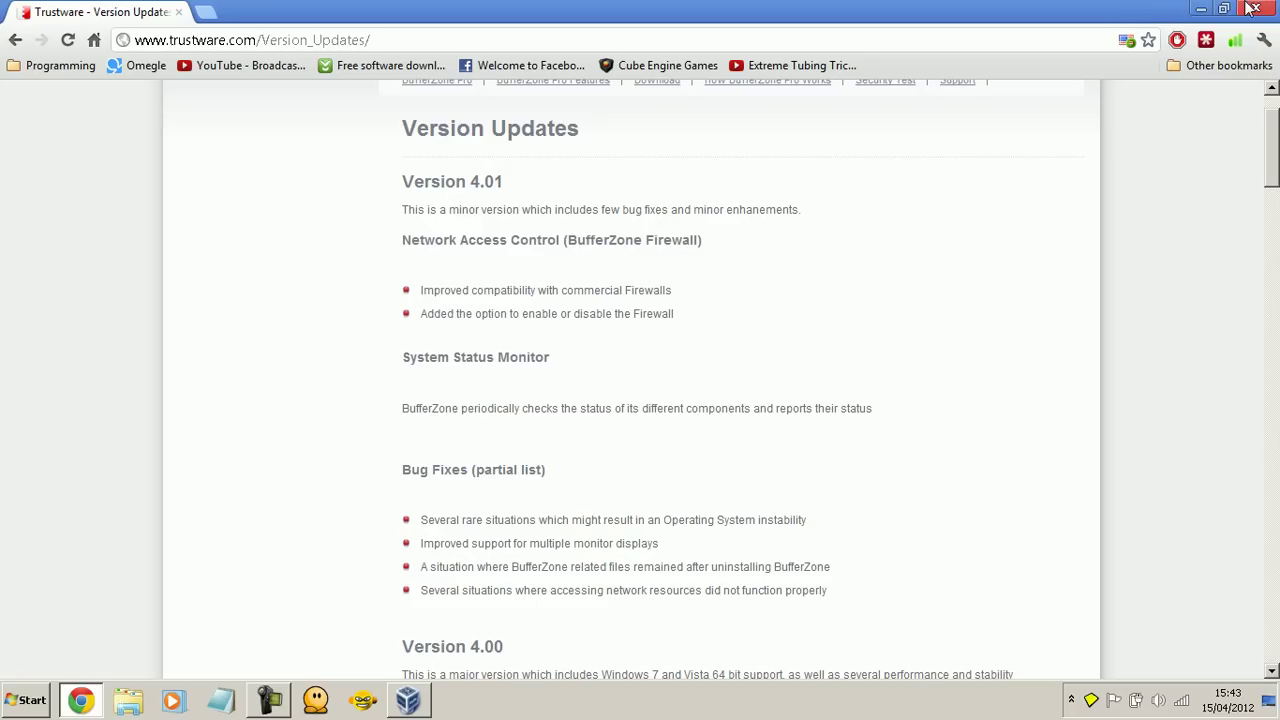
# Step: Close Chrome, then maximize and resume the paused Windows 7 (Clean Install) virtual machine
pyautogui.click(1272, 8)
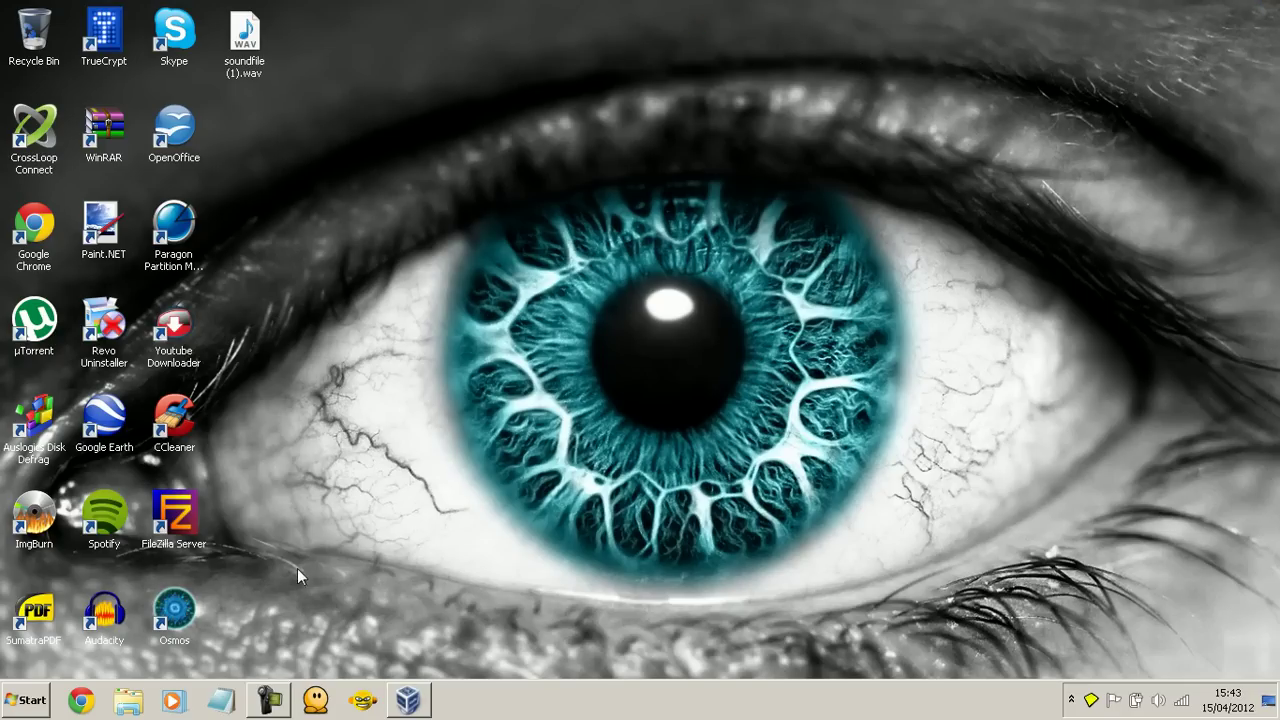
pyautogui.click(407, 700)
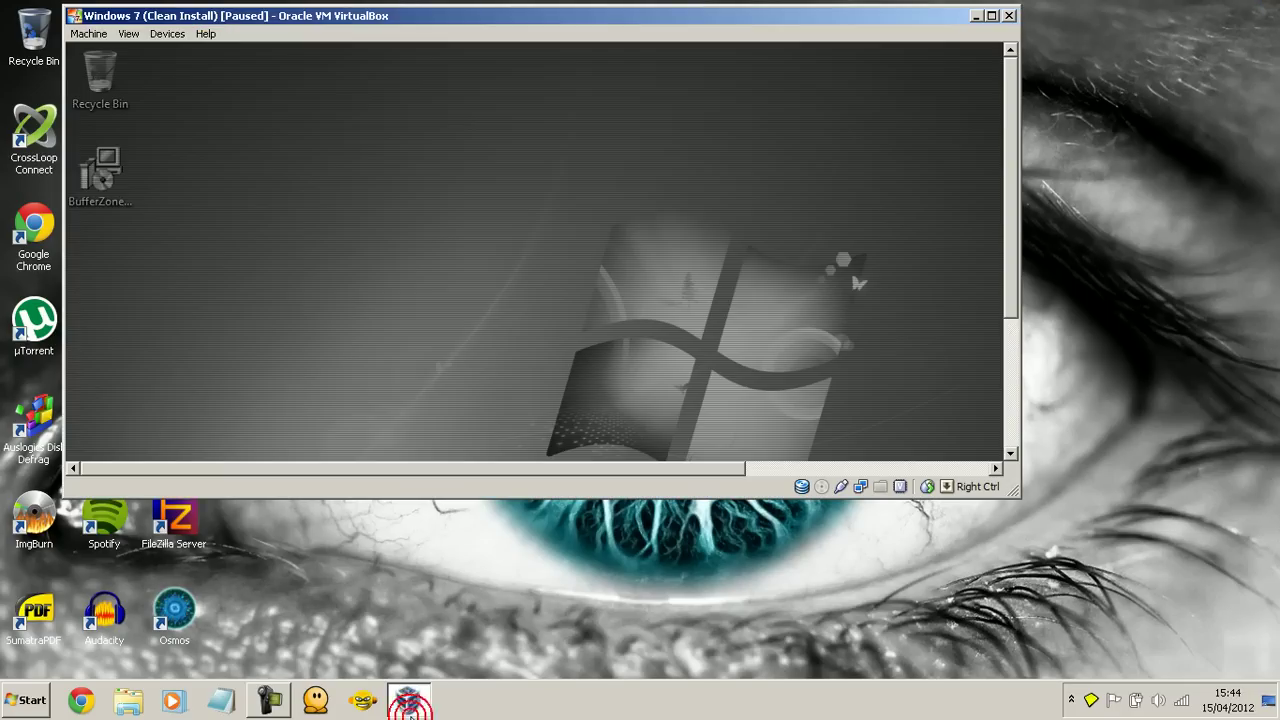
pyautogui.click(990, 15)
pyautogui.click(23, 26)
pyautogui.click(36, 172)
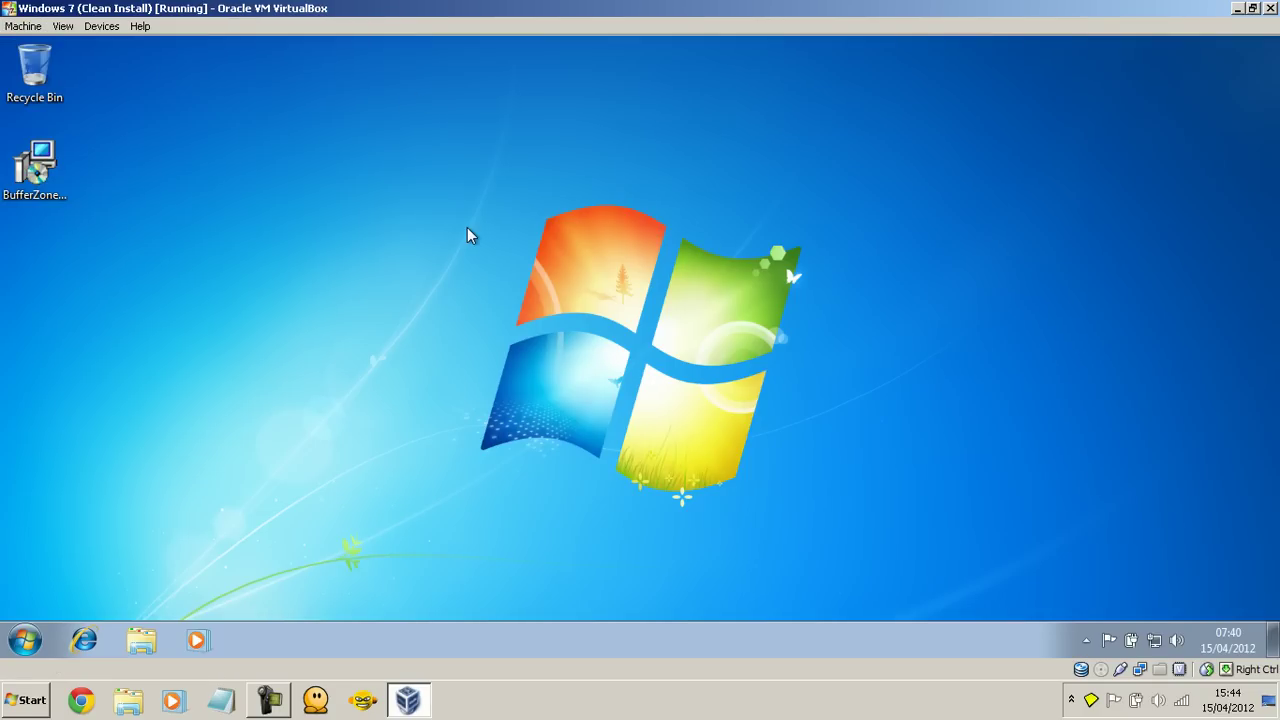
# Step: Run the BufferZone Pro 4.01 installer, accept the license and install to the default folder
pyautogui.doubleClick(34, 165)
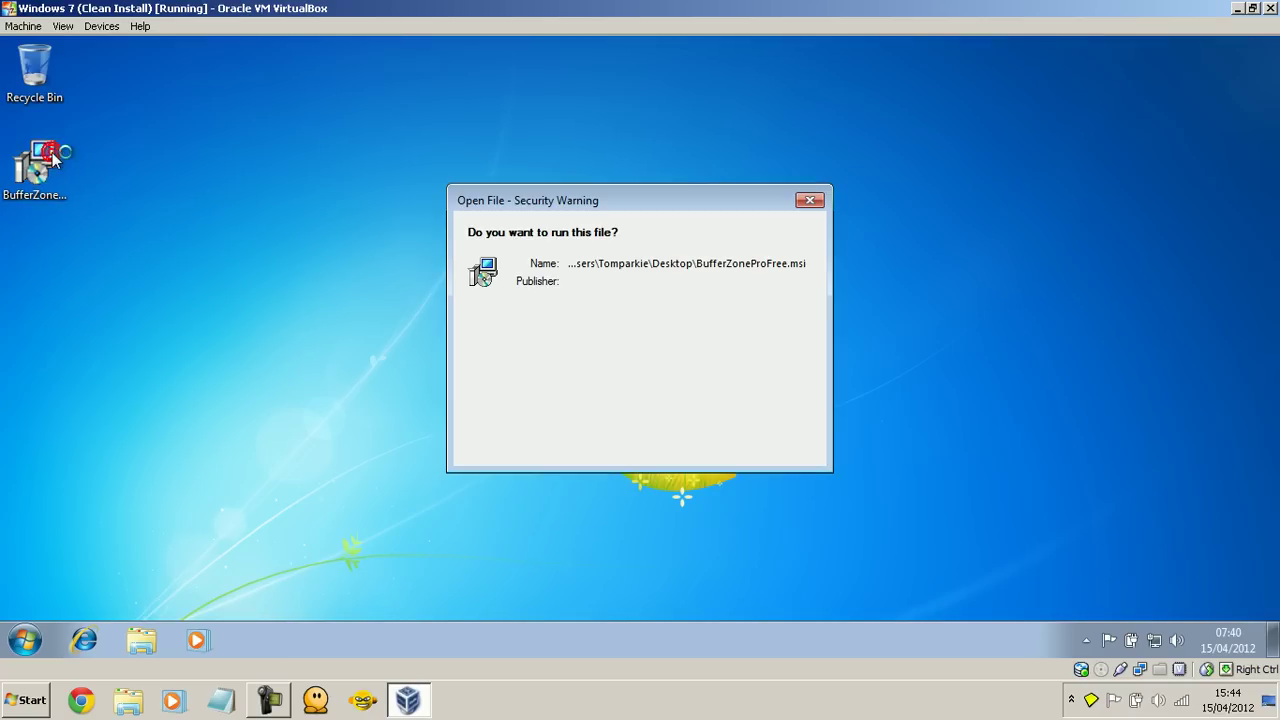
pyautogui.click(489, 388)
pyautogui.click(690, 356)
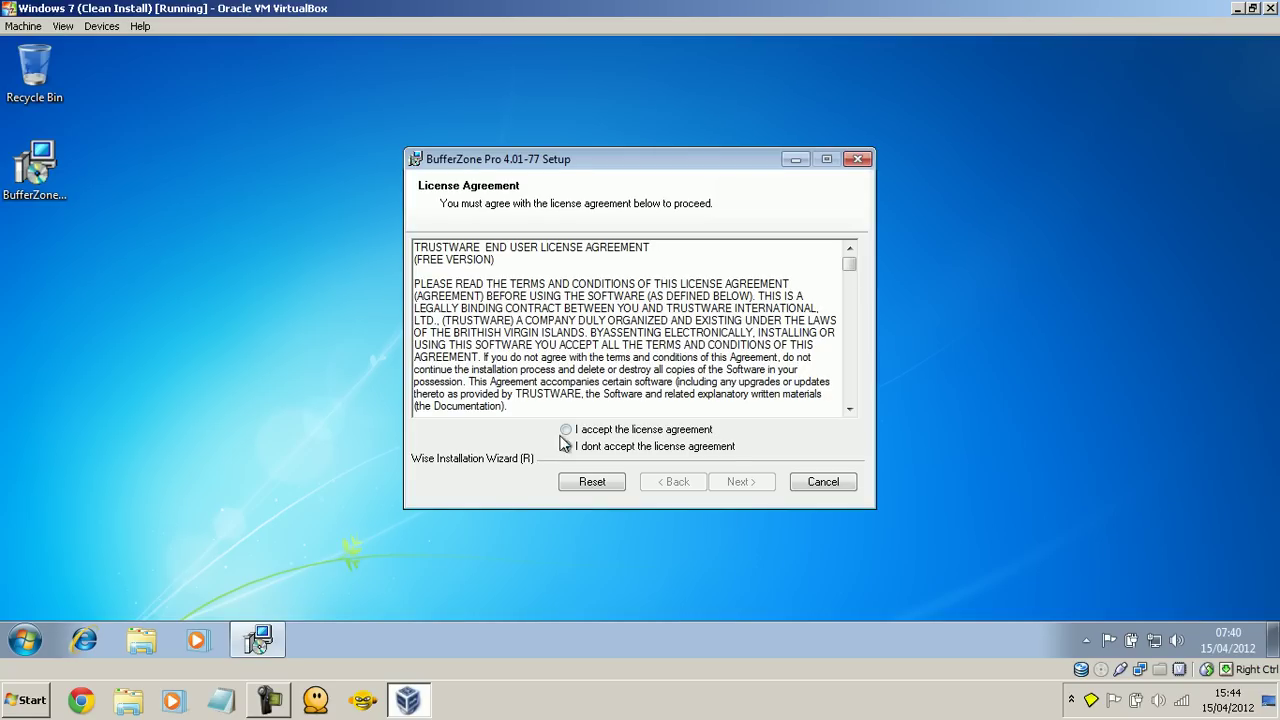
pyautogui.click(584, 430)
pyautogui.click(739, 484)
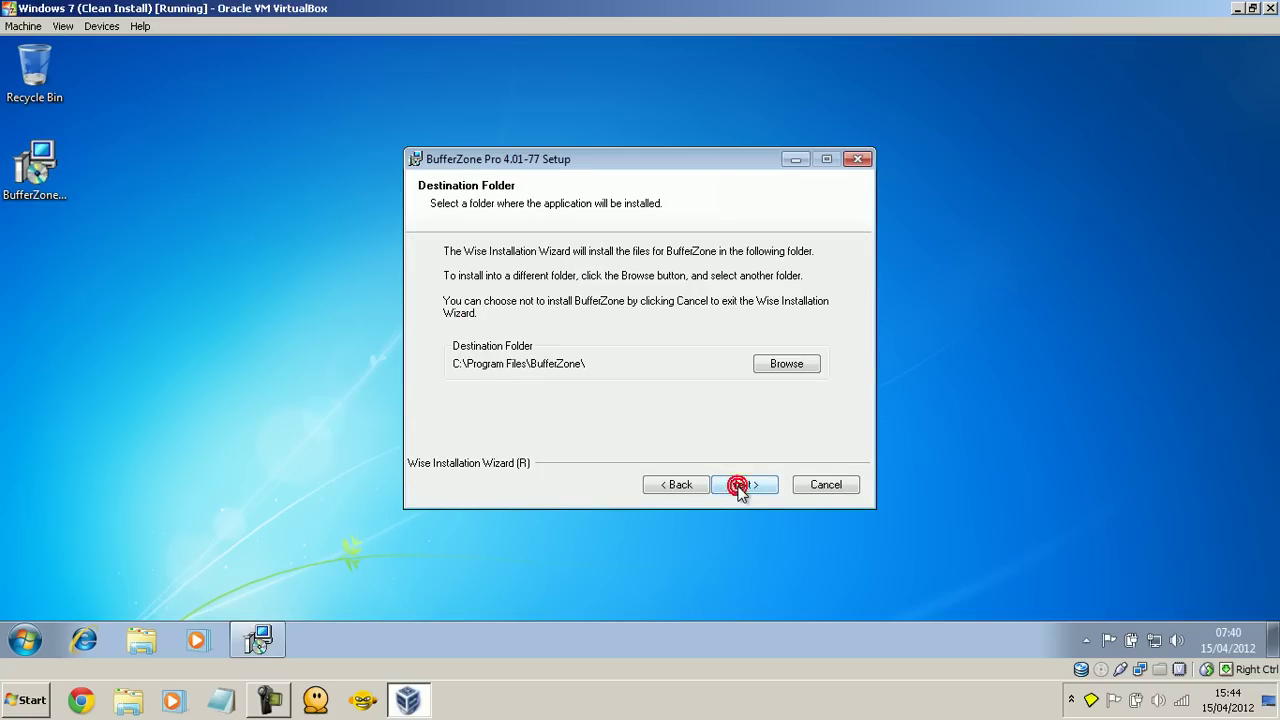
pyautogui.click(738, 486)
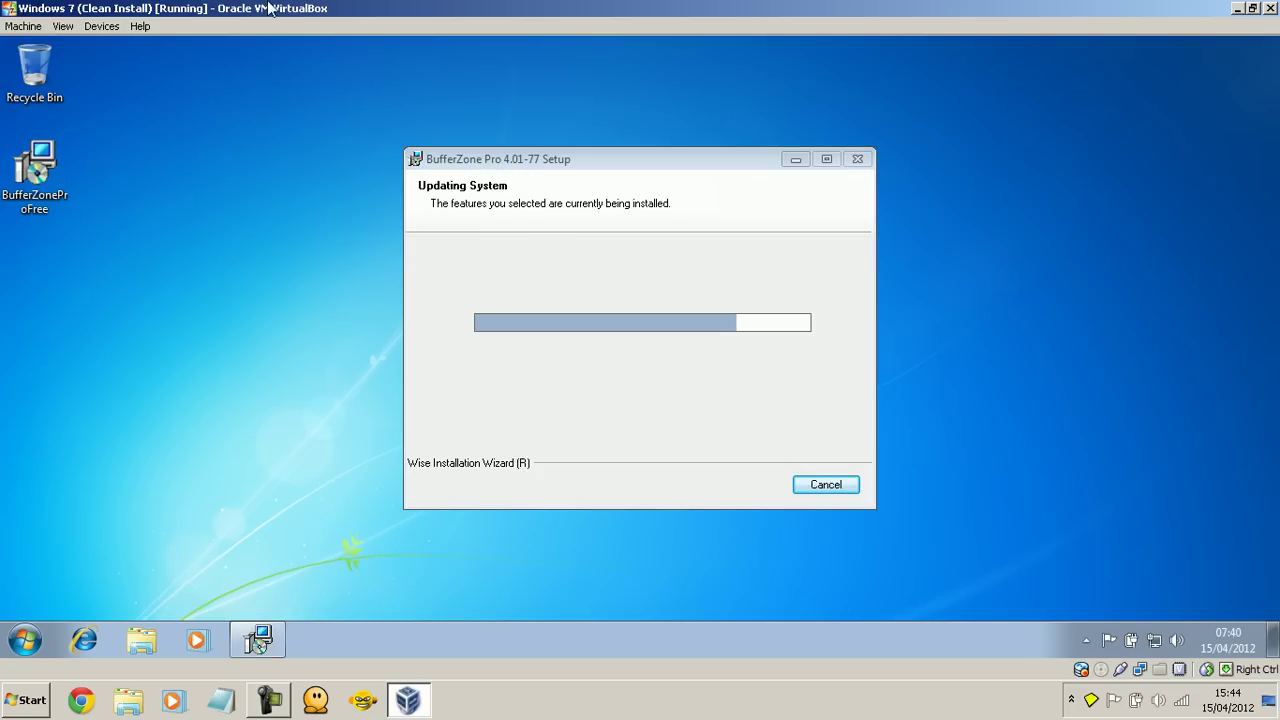
# Step: Switch the VM to fullscreen, finish the setup wizard and agree to restart Windows
pyautogui.click(23, 26)
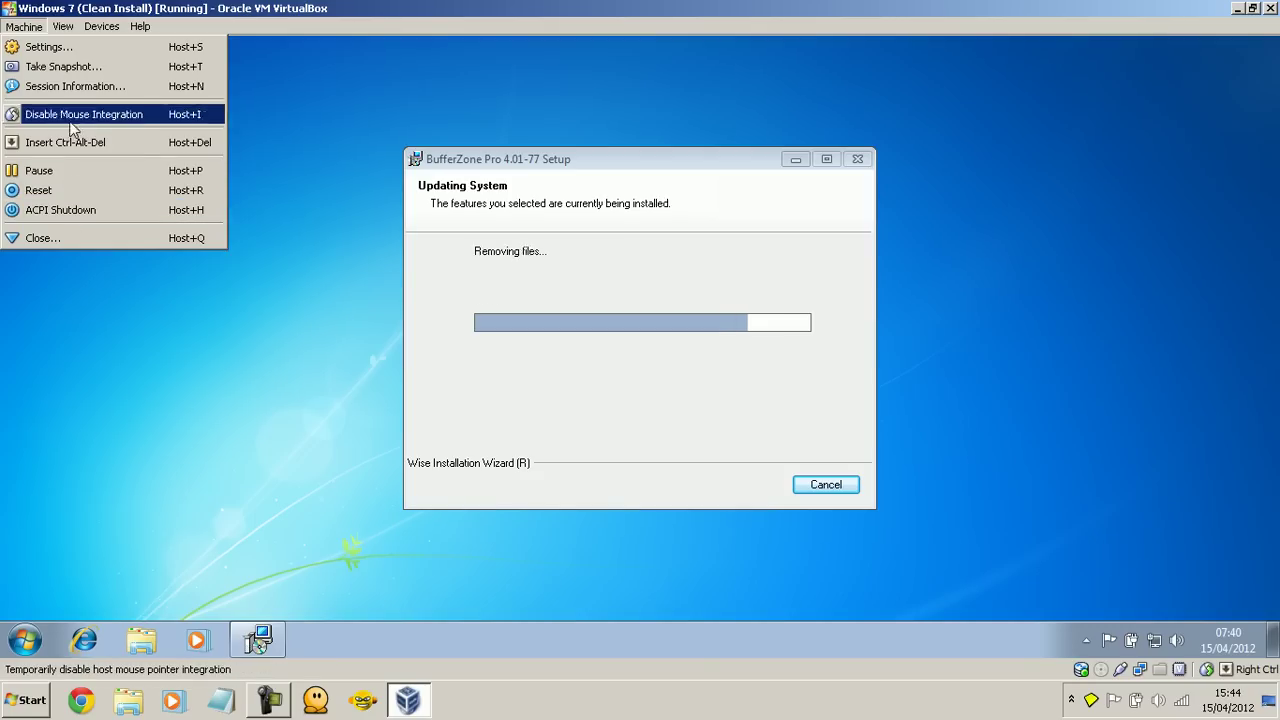
pyautogui.moveTo(63, 26)
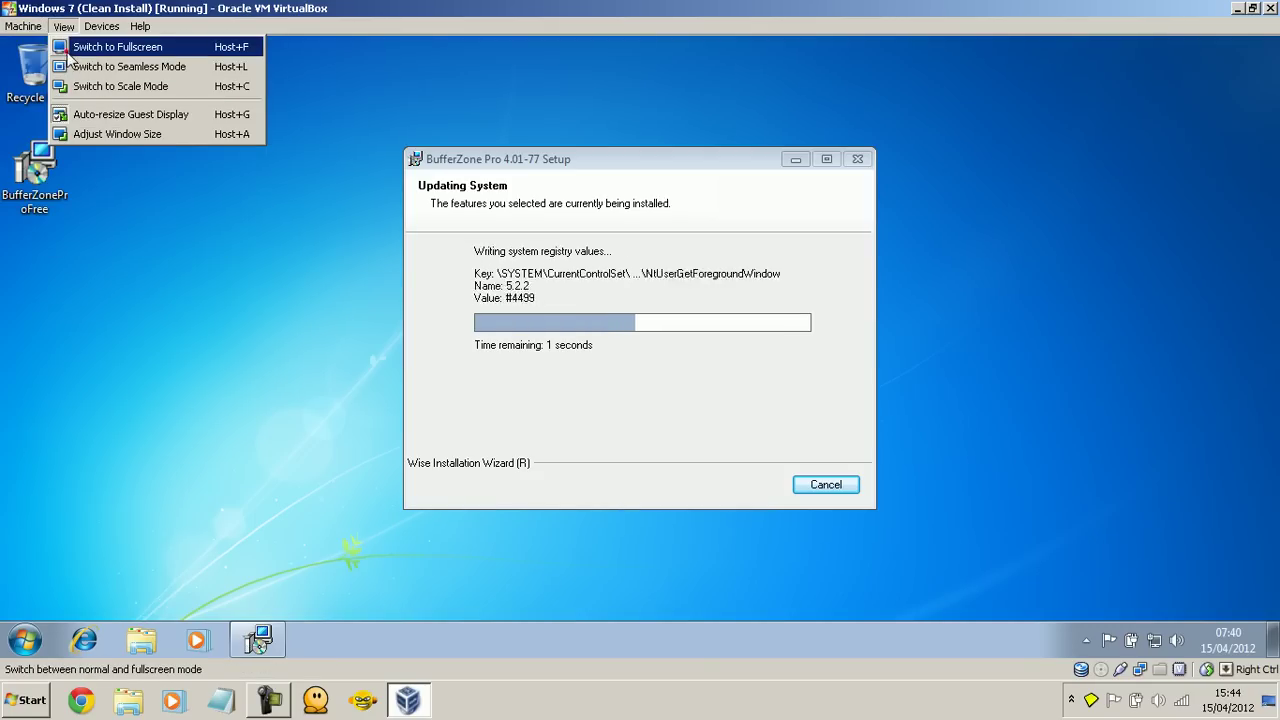
pyautogui.click(67, 50)
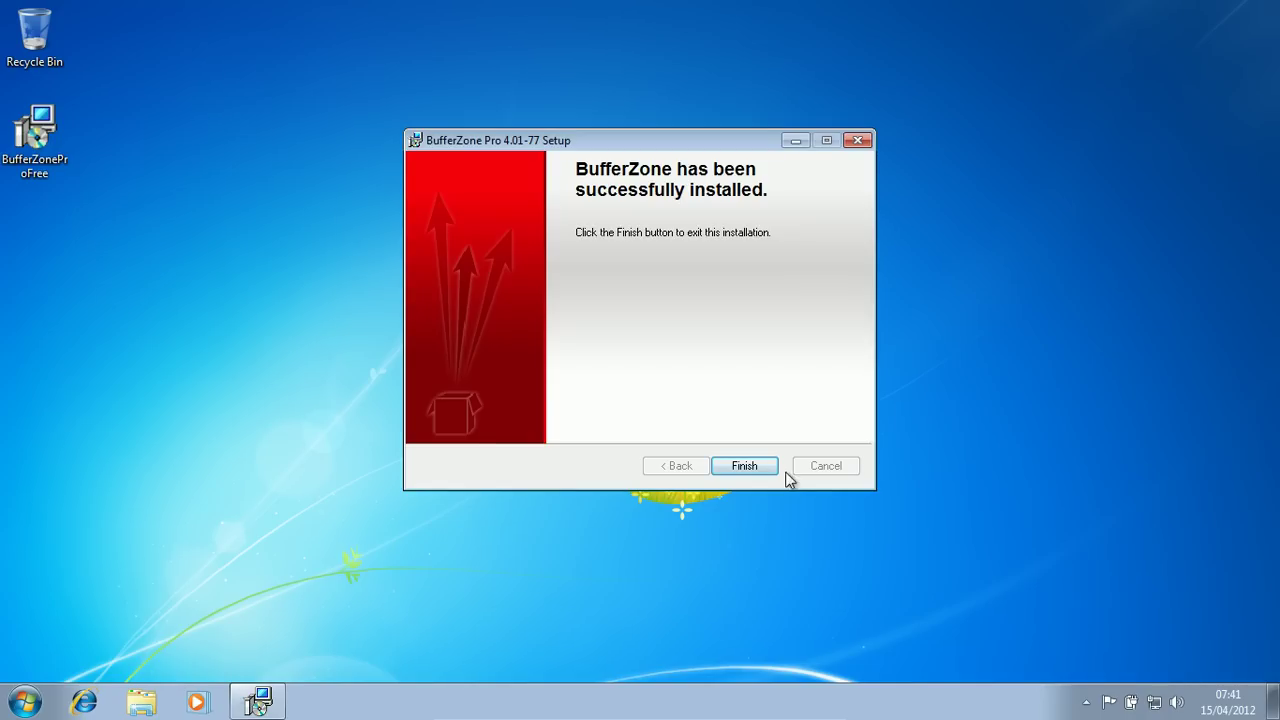
pyautogui.click(766, 463)
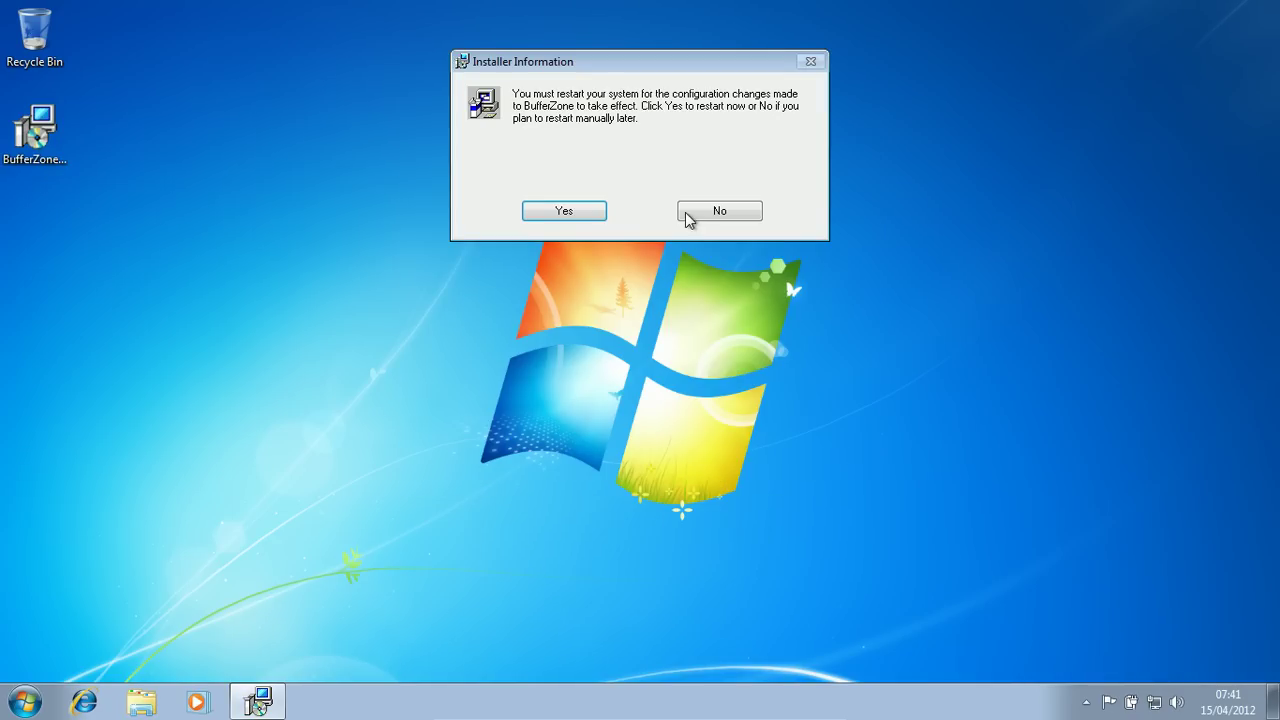
pyautogui.click(566, 211)
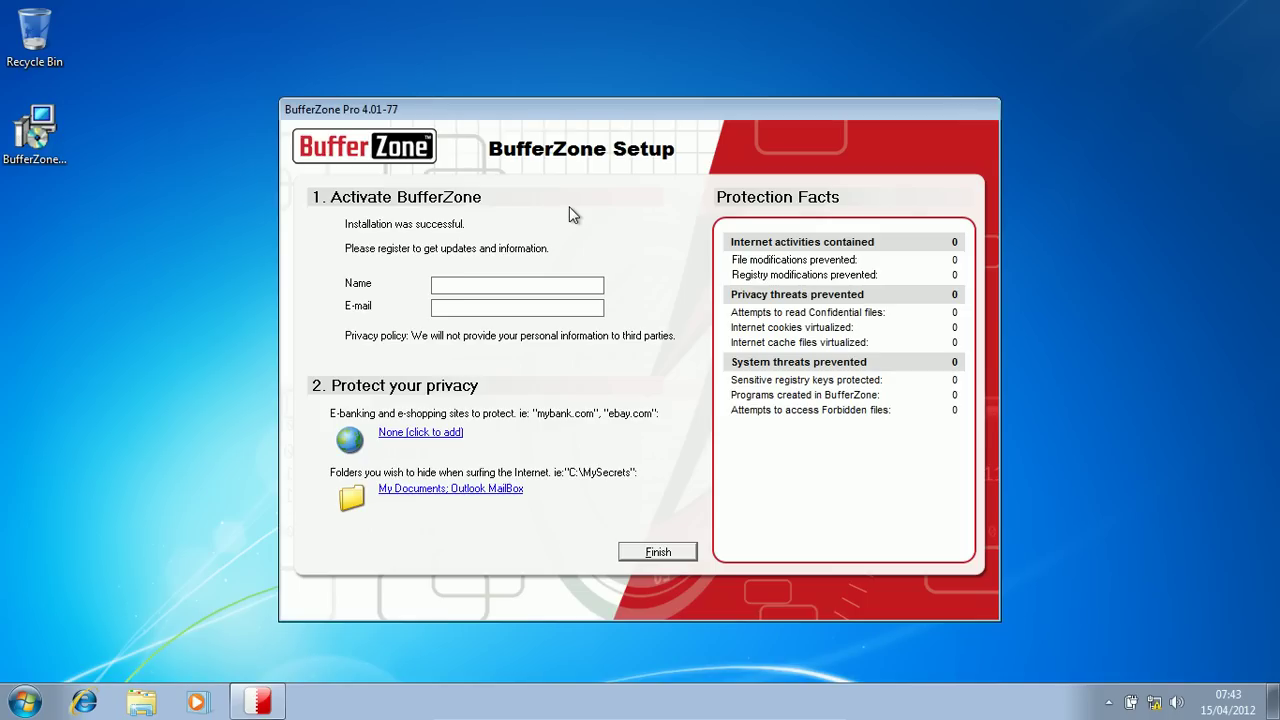
# Step: Enter the registration e-mail, glance at the Privacy Zone site list, then open the Confidential folder list
pyautogui.click(430, 436)
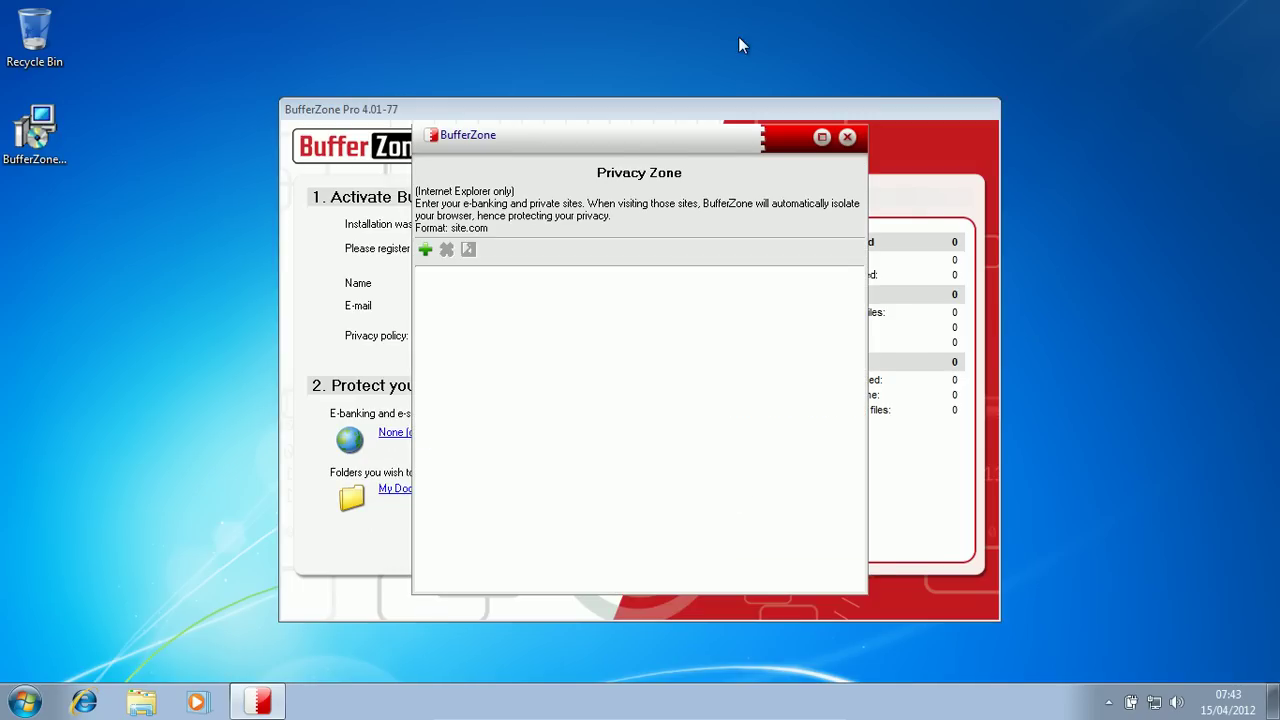
pyautogui.click(843, 141)
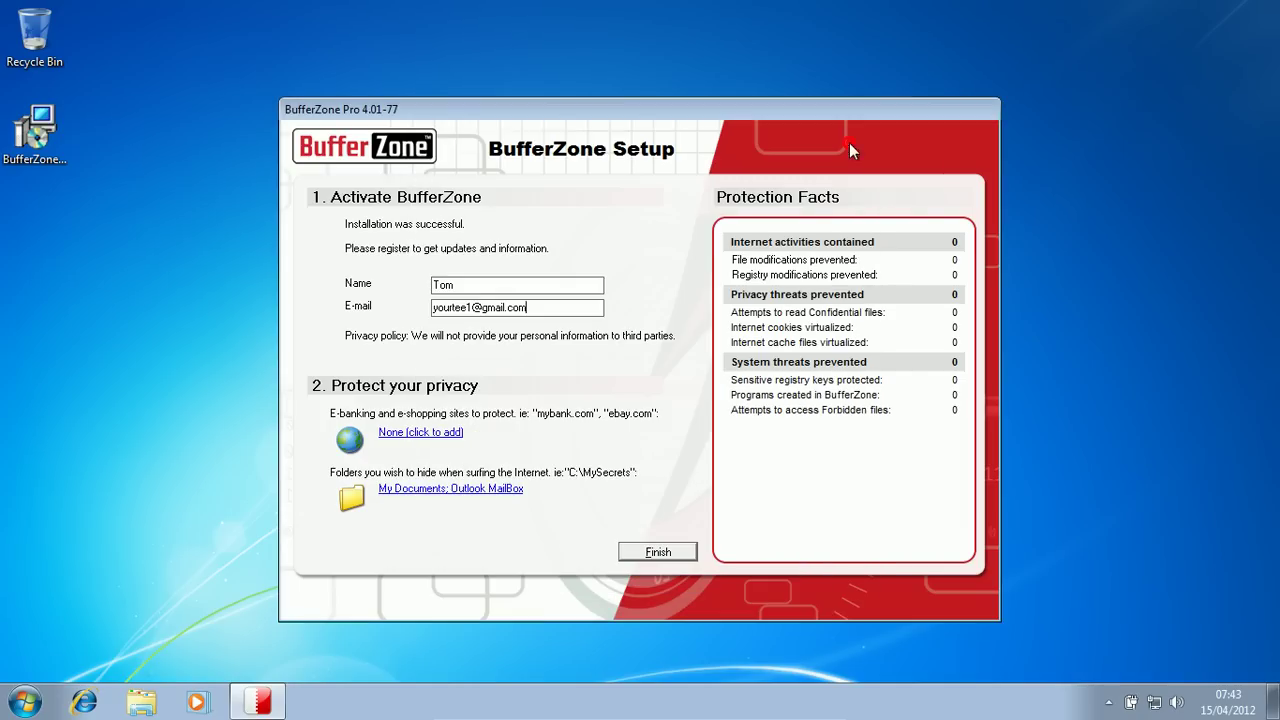
pyautogui.click(444, 490)
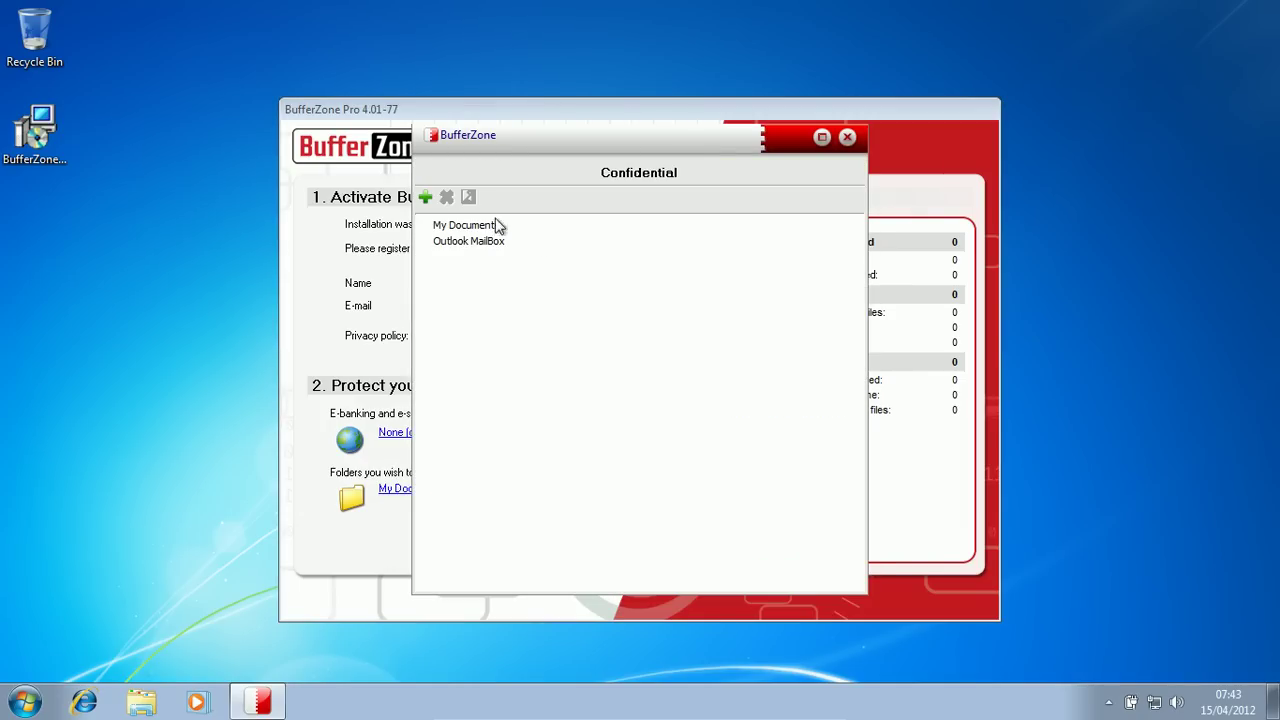
# Step: Select the My Documents and Outlook MailBox entries and start browsing for a file in the Pictures library
pyautogui.click(445, 225)
pyautogui.click(471, 243)
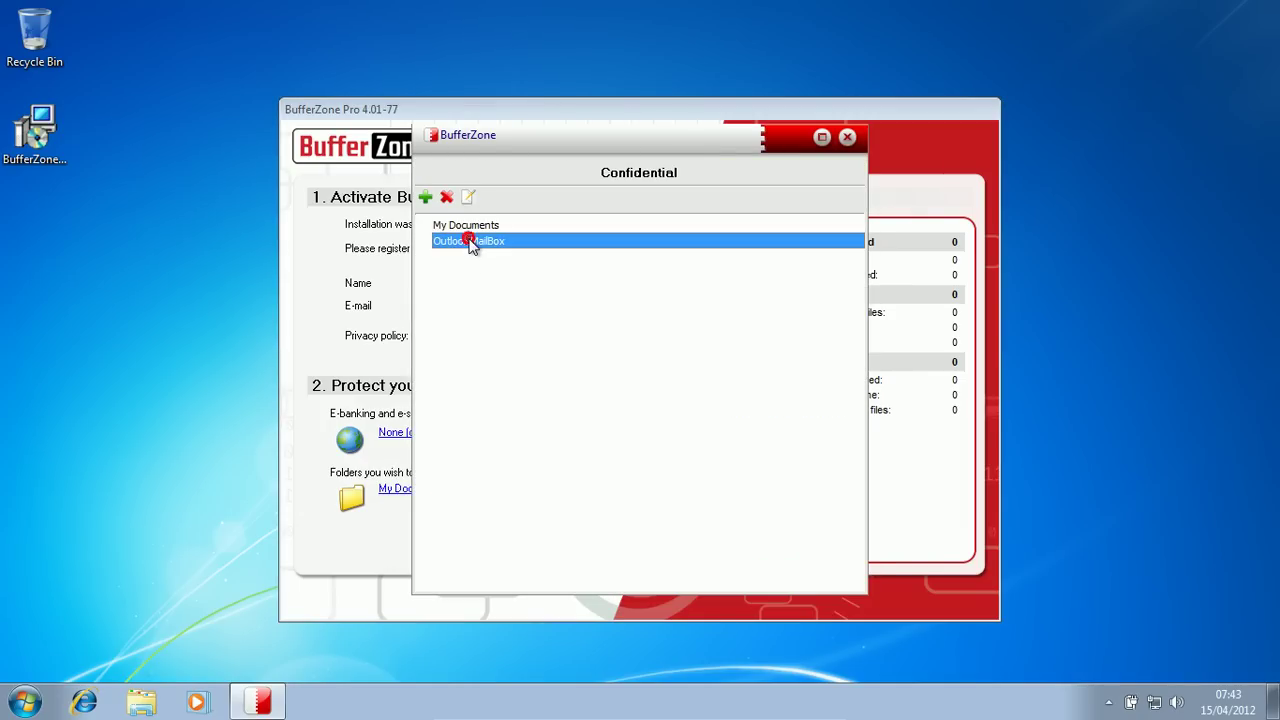
pyautogui.click(426, 198)
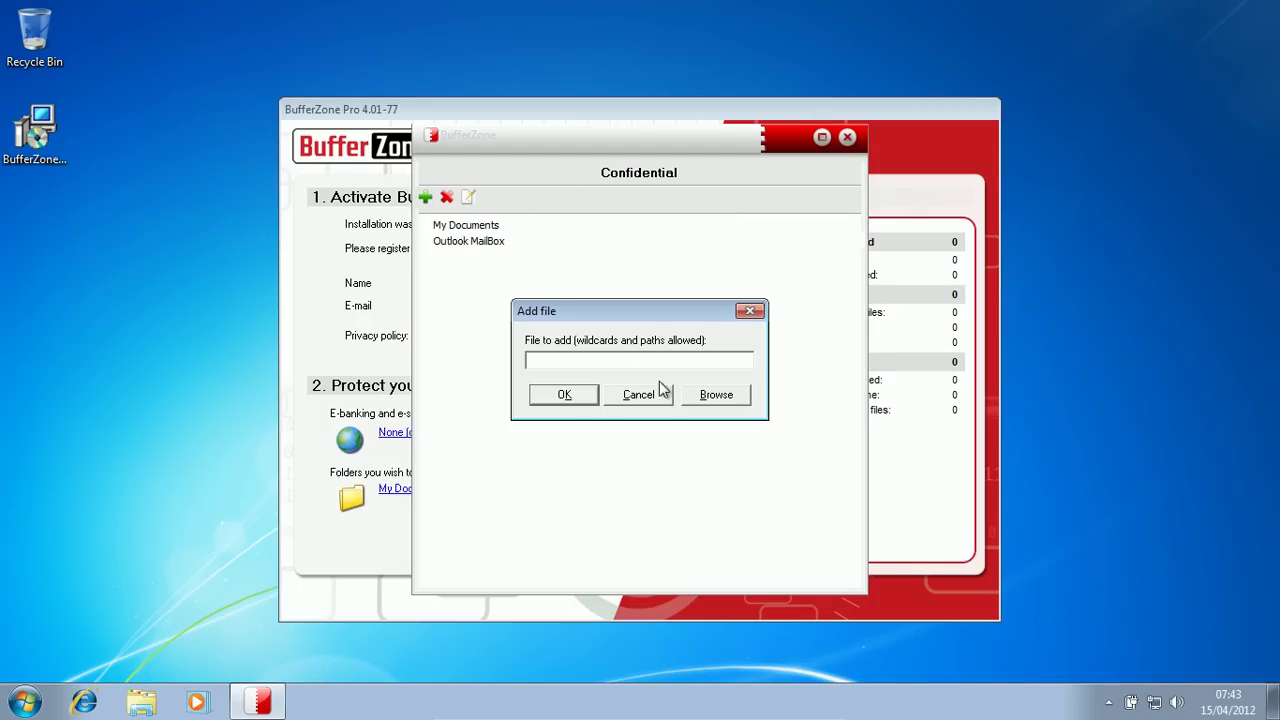
pyautogui.click(706, 401)
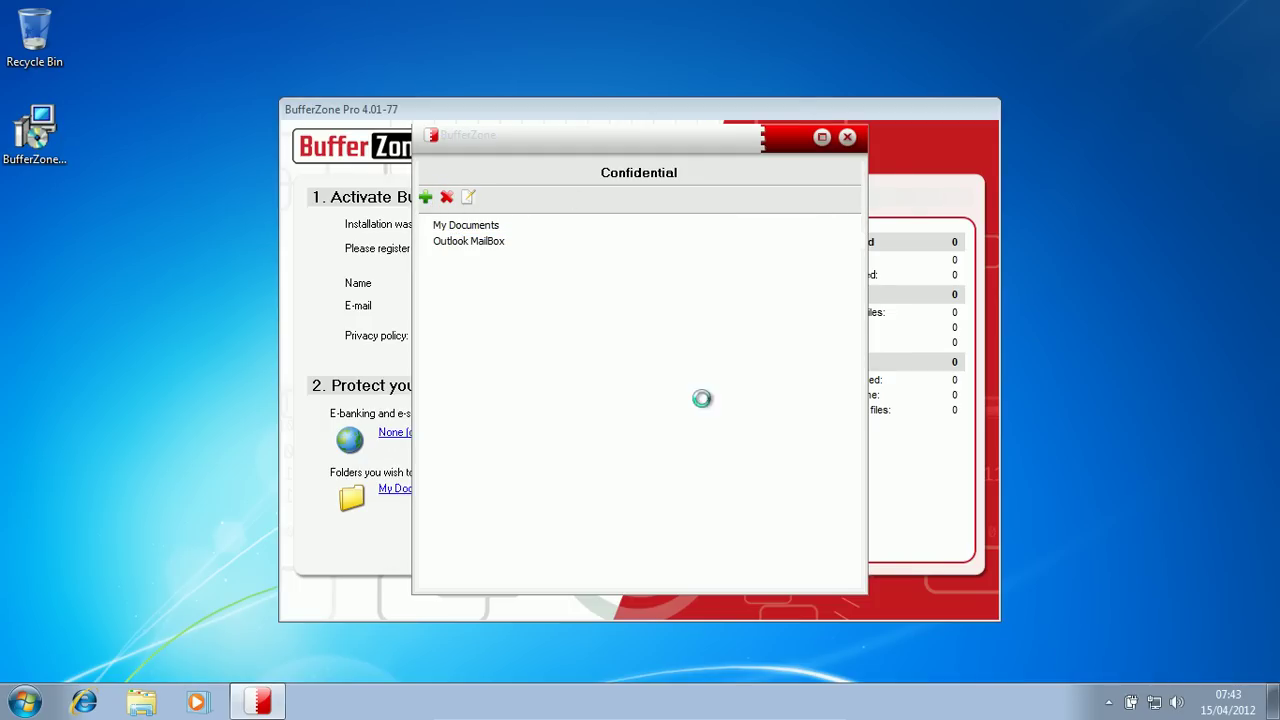
pyautogui.click(421, 318)
pyautogui.click(605, 247)
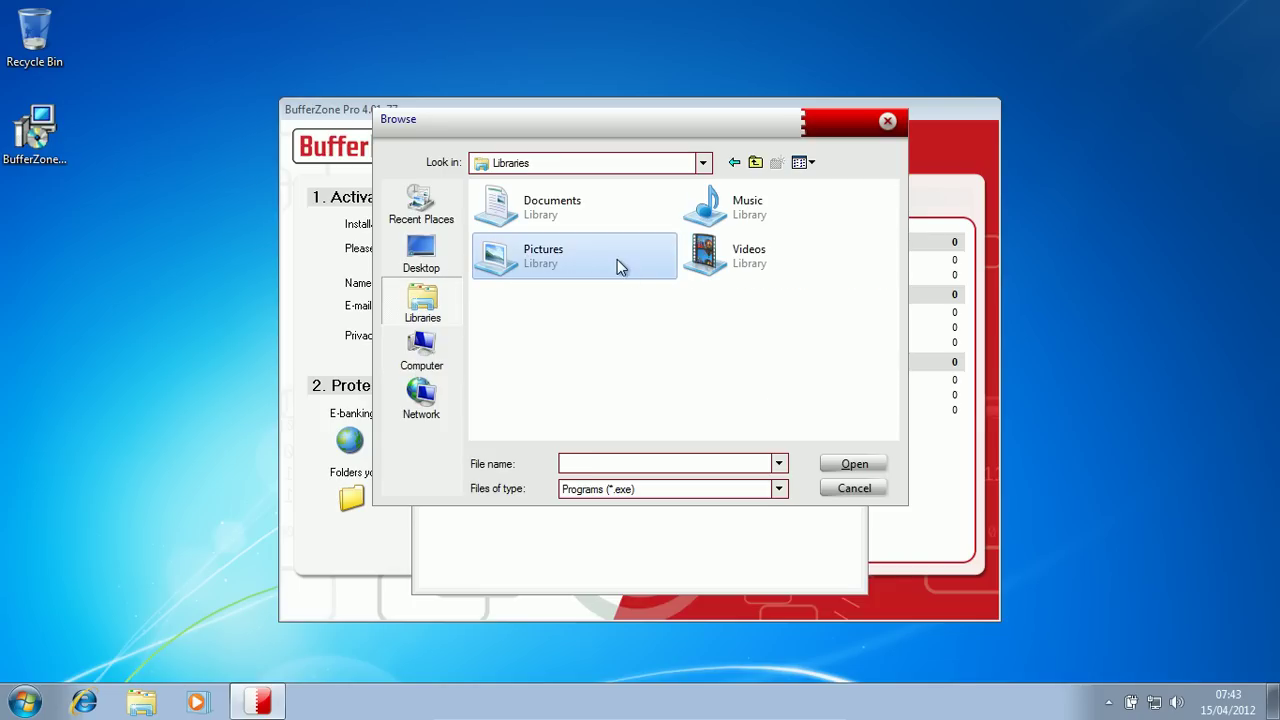
pyautogui.click(778, 489)
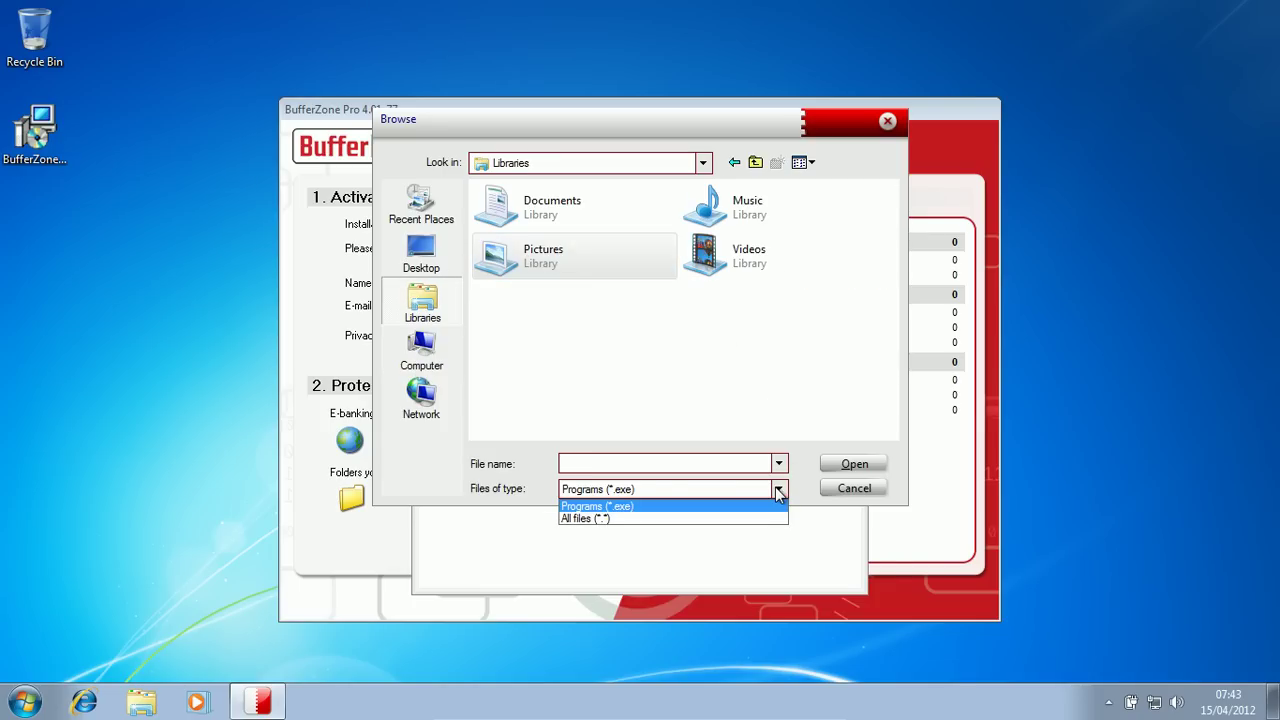
pyautogui.click(775, 485)
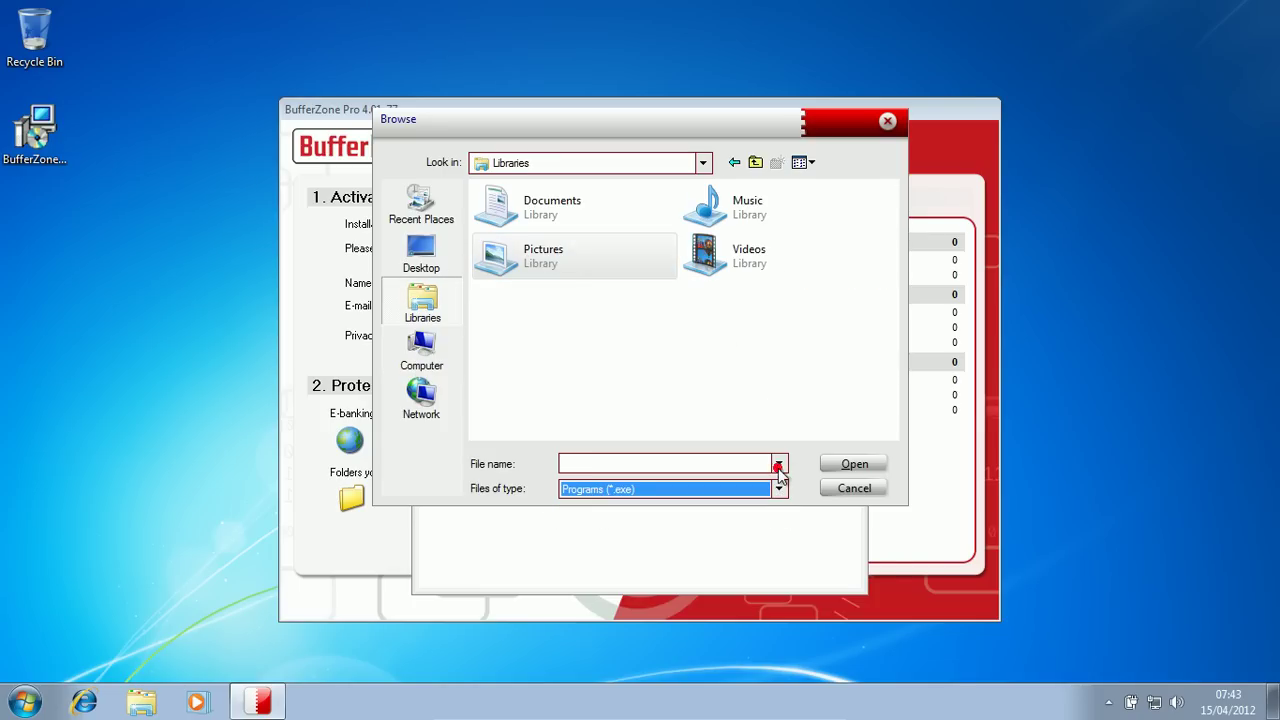
# Step: Browse into Sample Pictures, then cancel adding a file so only the two entries remain
pyautogui.doubleClick(576, 285)
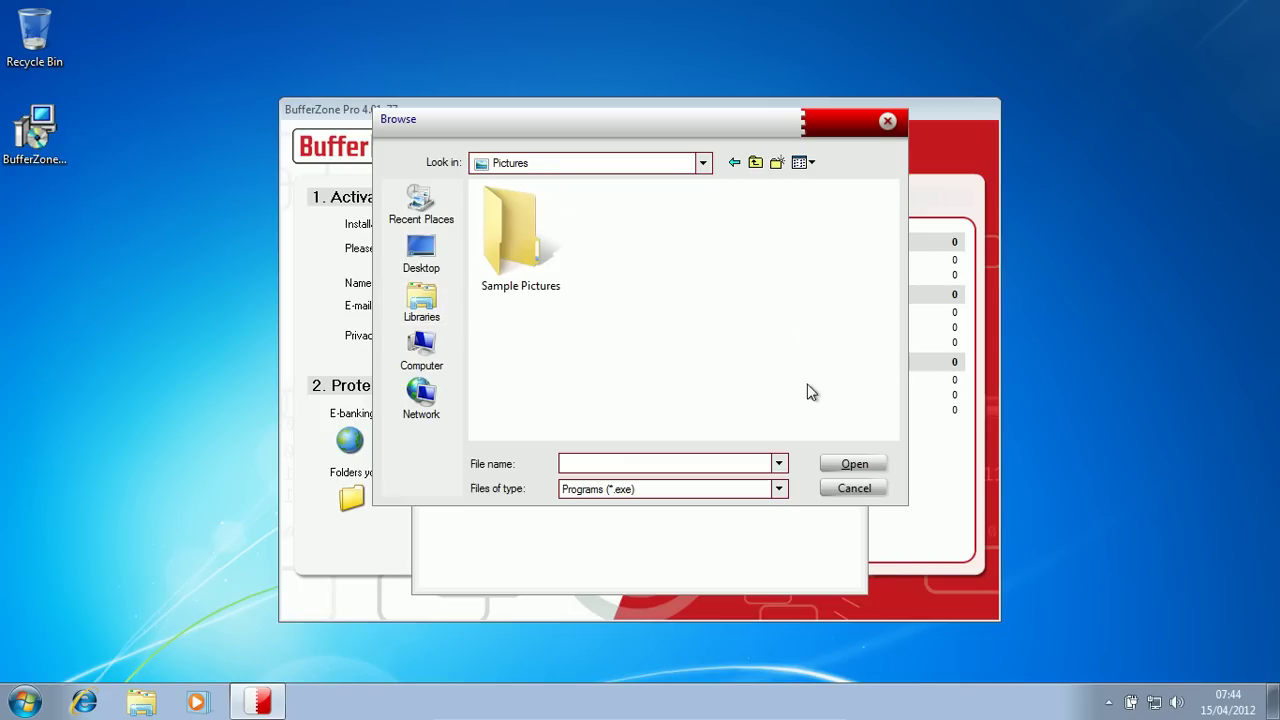
pyautogui.click(836, 464)
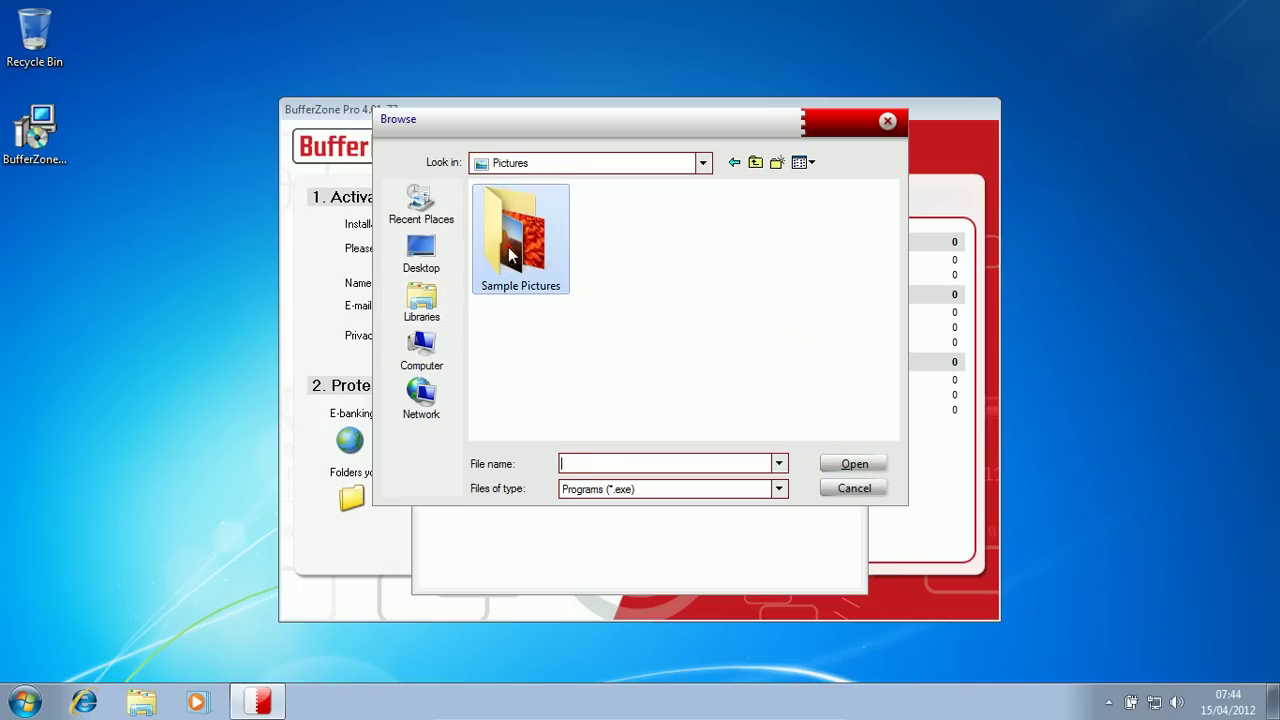
pyautogui.click(848, 463)
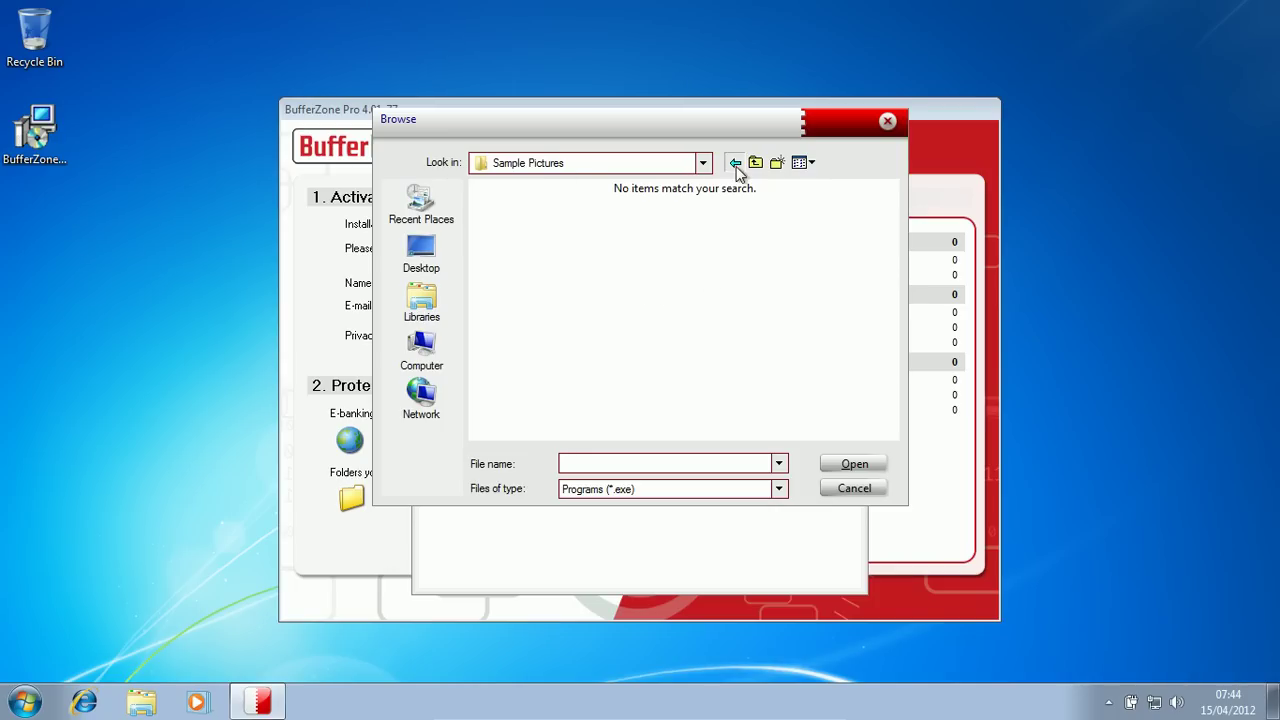
pyautogui.click(735, 163)
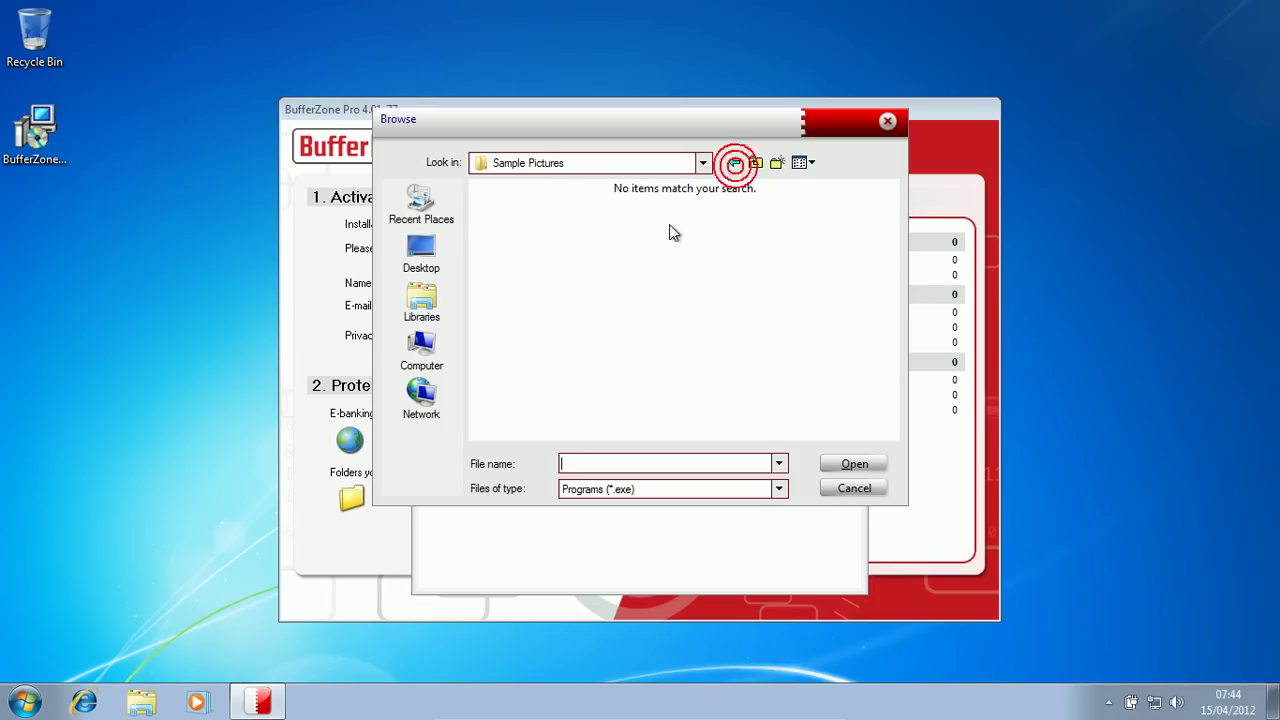
pyautogui.click(755, 163)
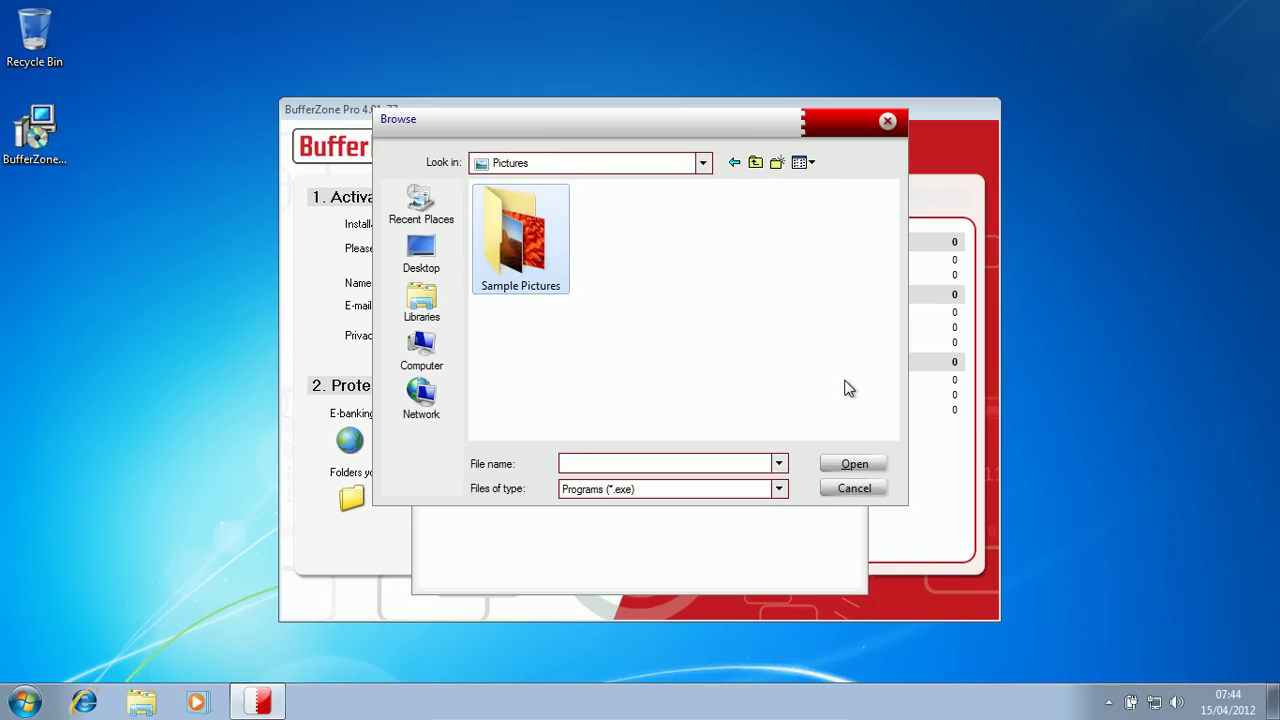
pyautogui.click(850, 463)
pyautogui.click(850, 488)
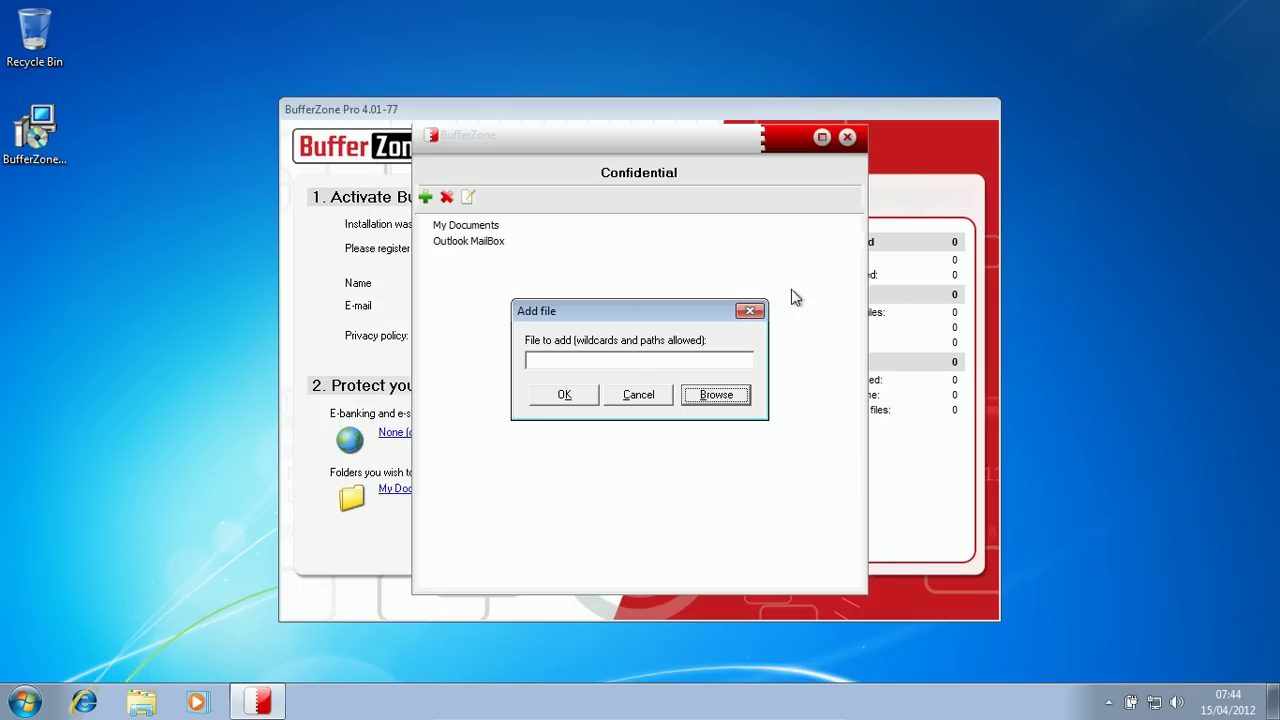
pyautogui.click(638, 395)
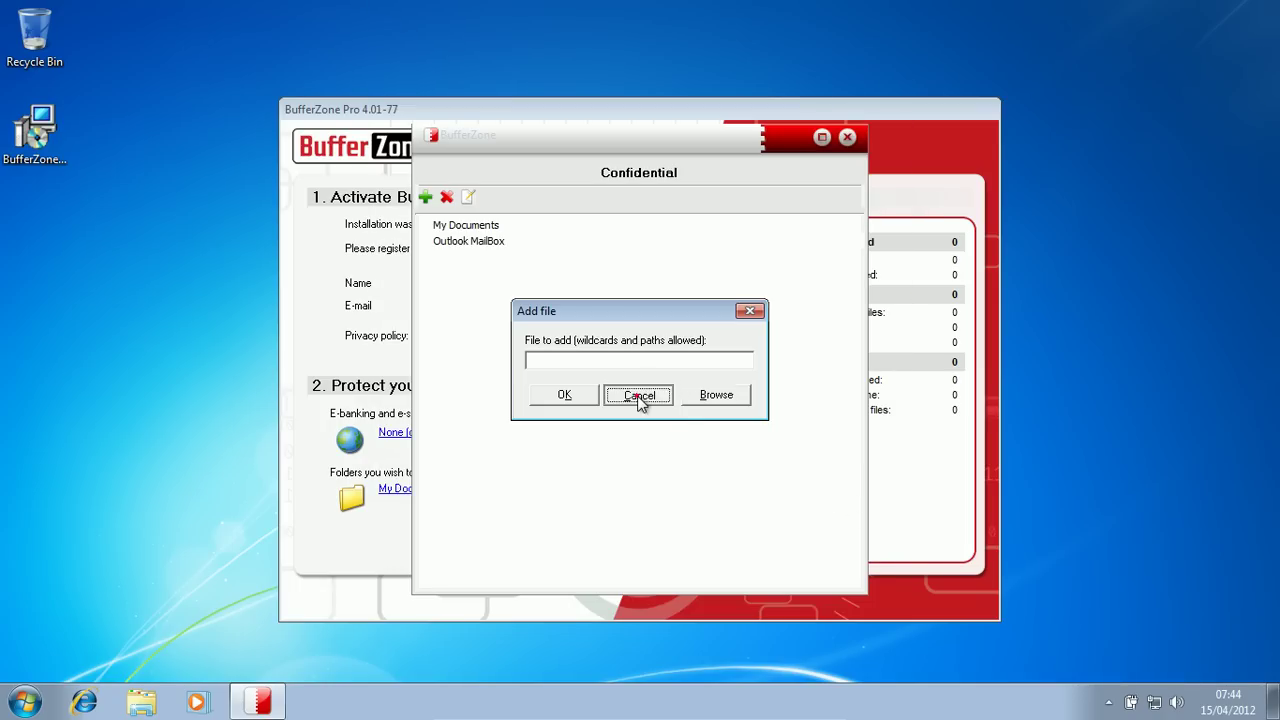
pyautogui.click(490, 224)
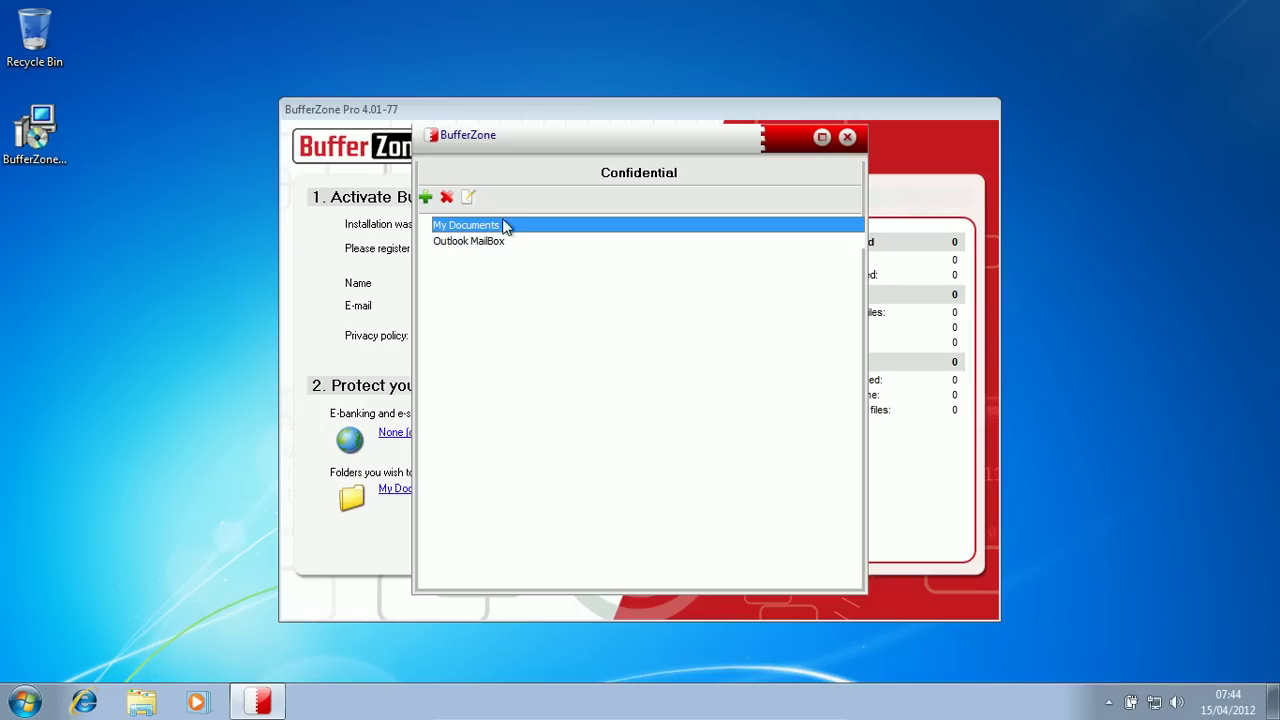
# Step: Close the Confidential list, finish and confirm registration, close the tutorial page, and show hidden tray icons
pyautogui.click(848, 137)
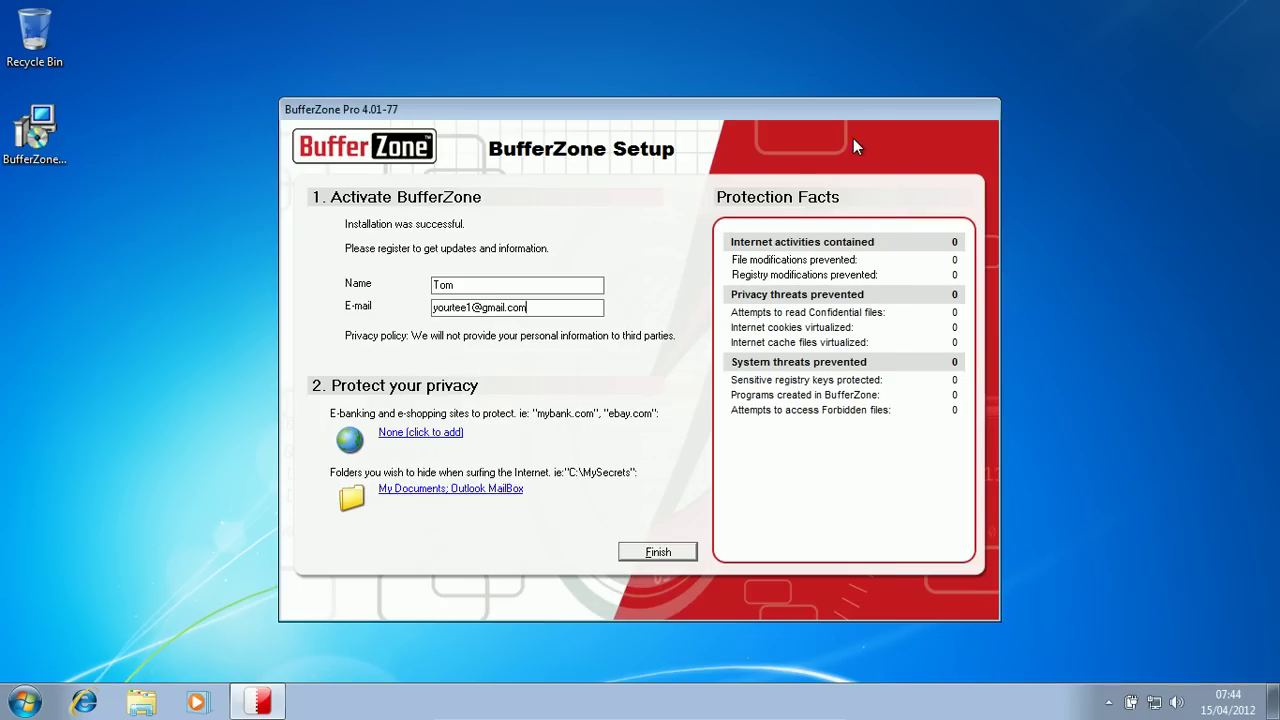
pyautogui.click(647, 554)
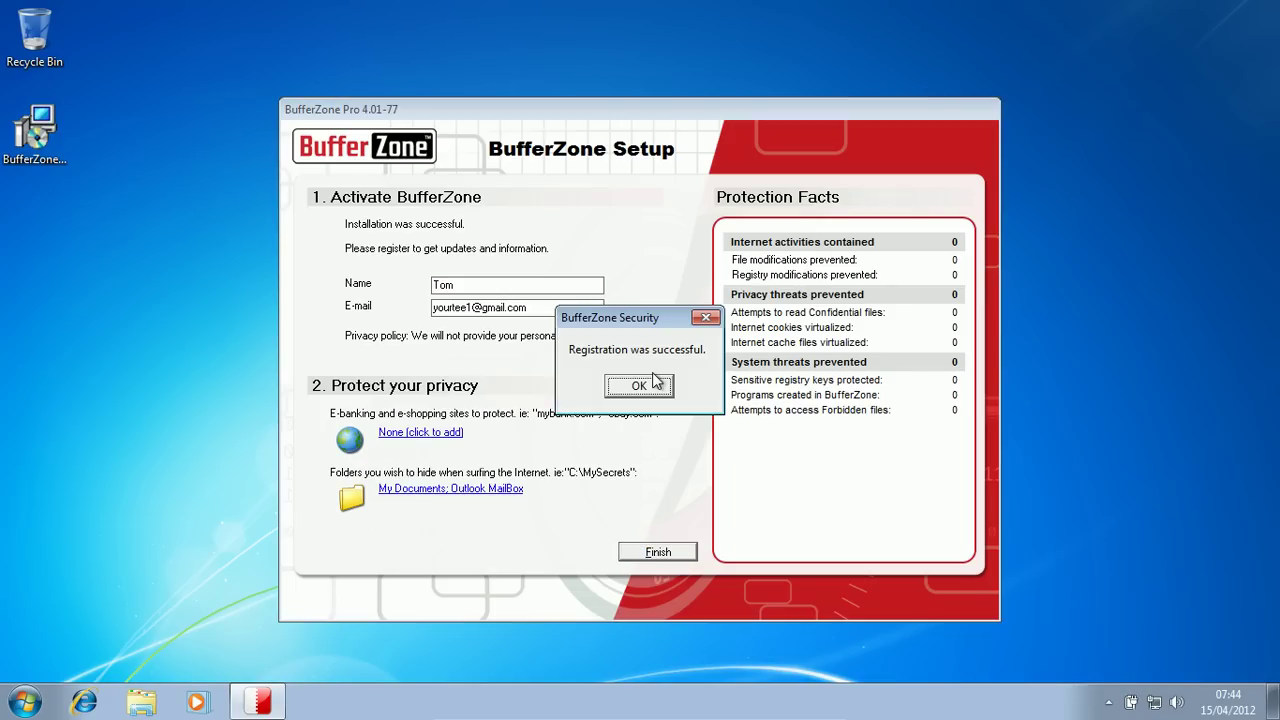
pyautogui.click(645, 384)
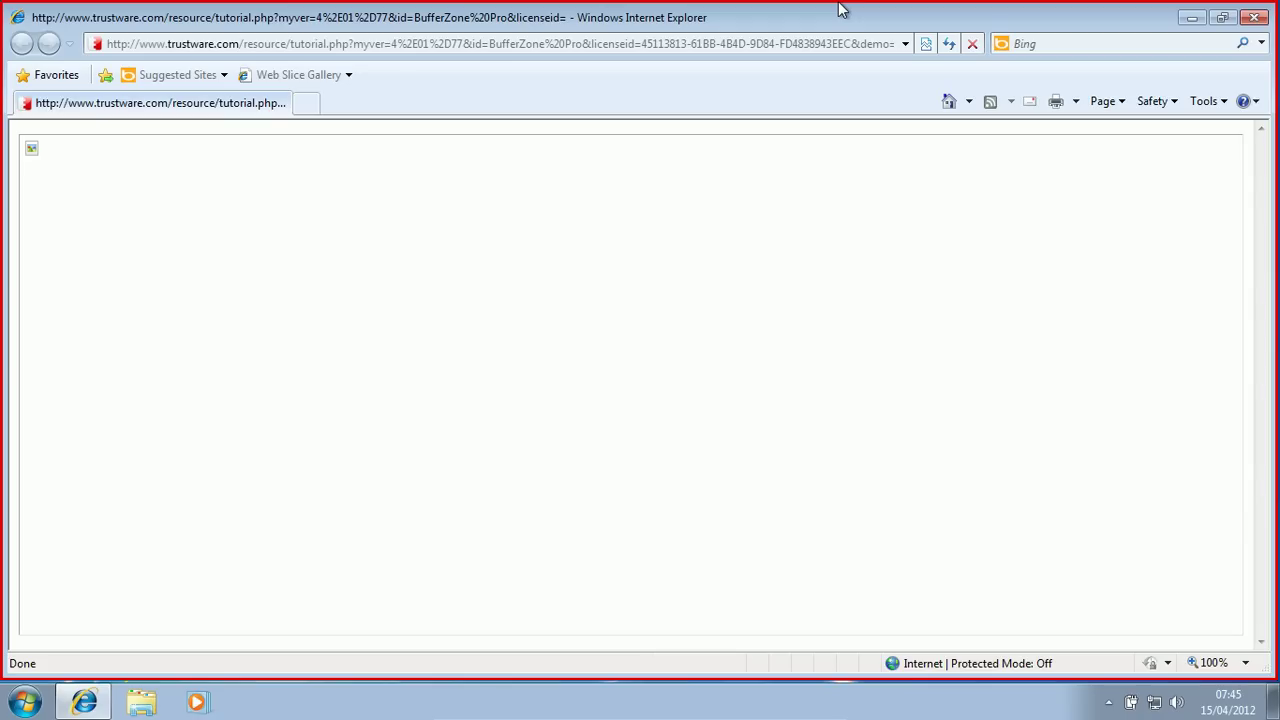
pyautogui.click(1252, 20)
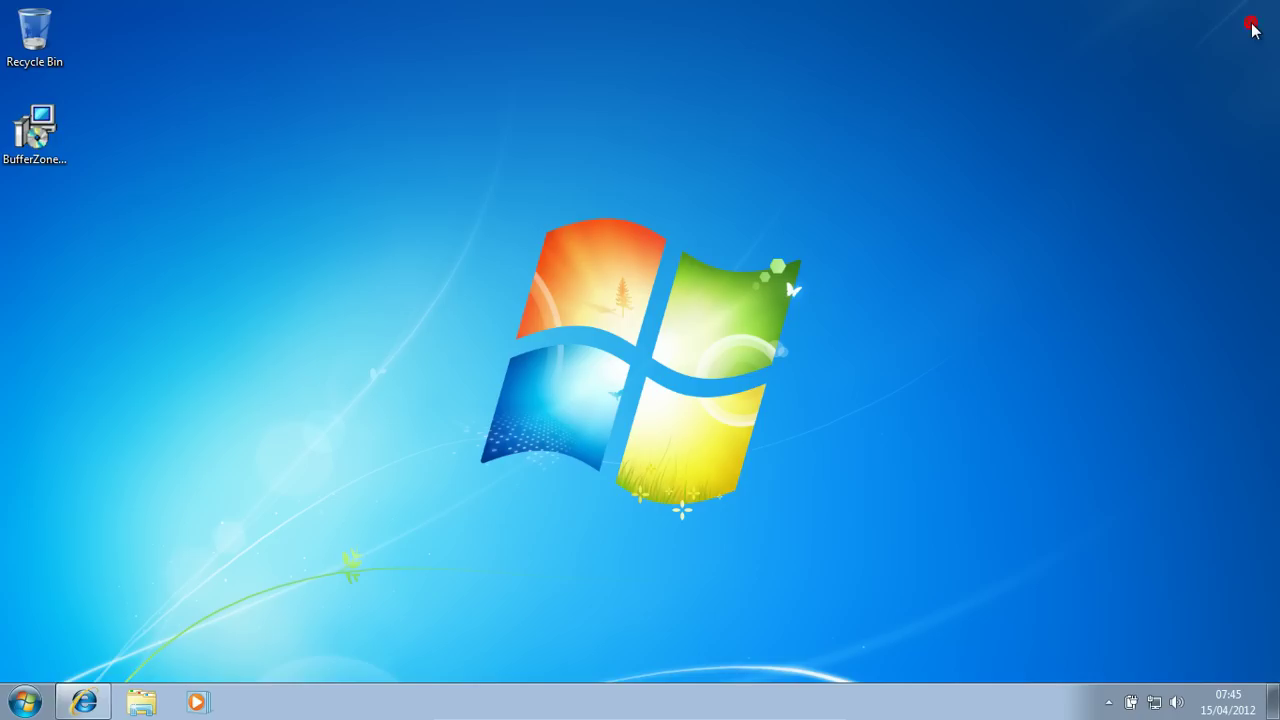
pyautogui.click(1108, 701)
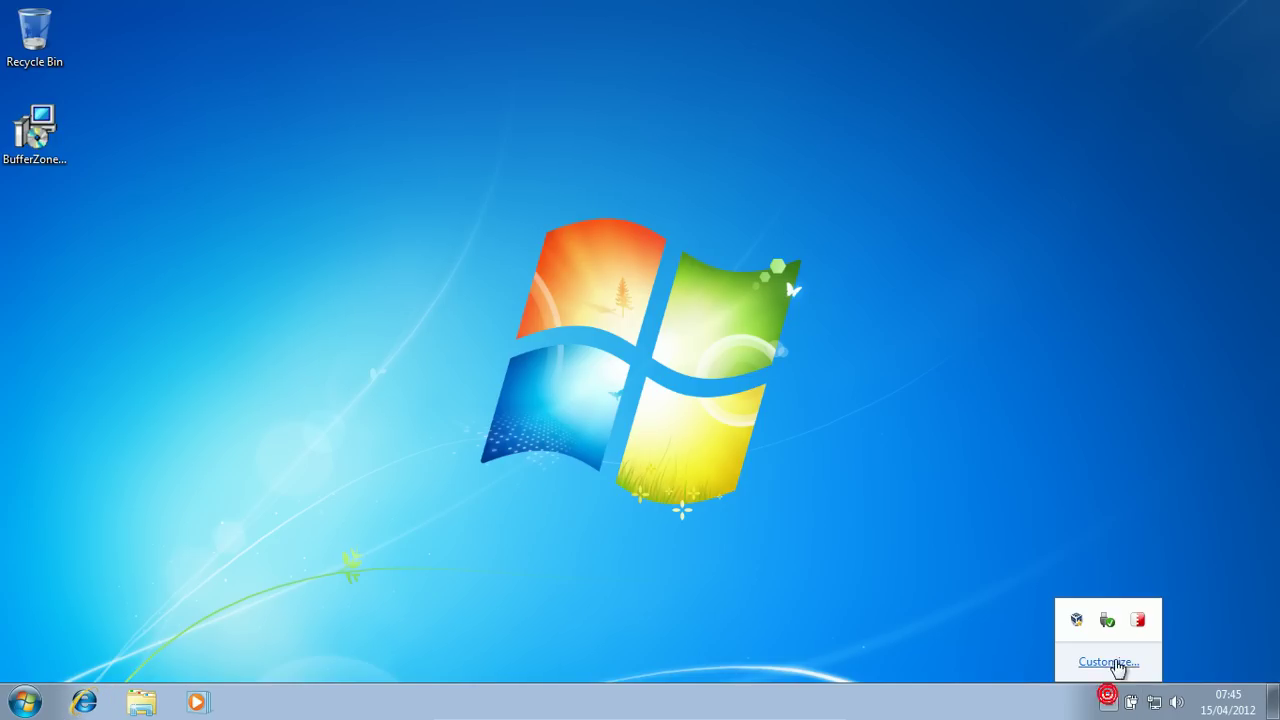
# Step: Pin the BufferZone tray icon, reposition the main window, expand navigation and show the Policy page
pyautogui.click(1138, 621)
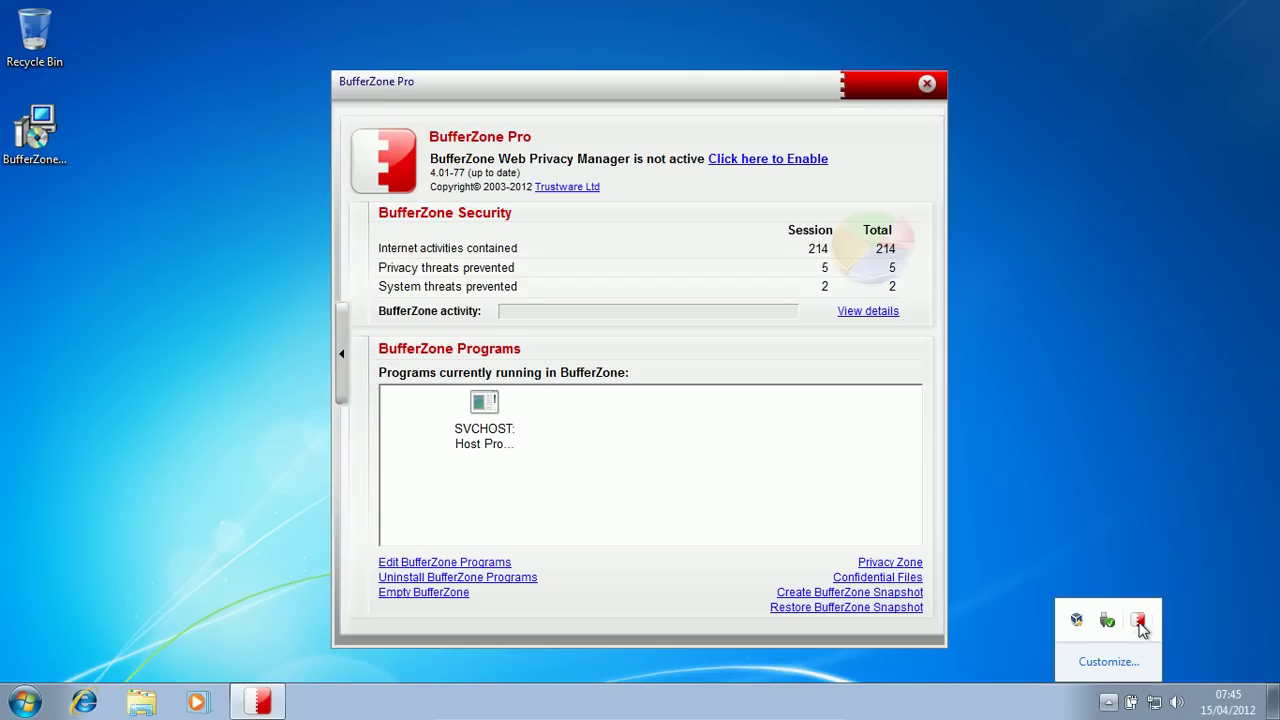
pyautogui.moveTo(1140, 626); pyautogui.dragTo(1118, 703)
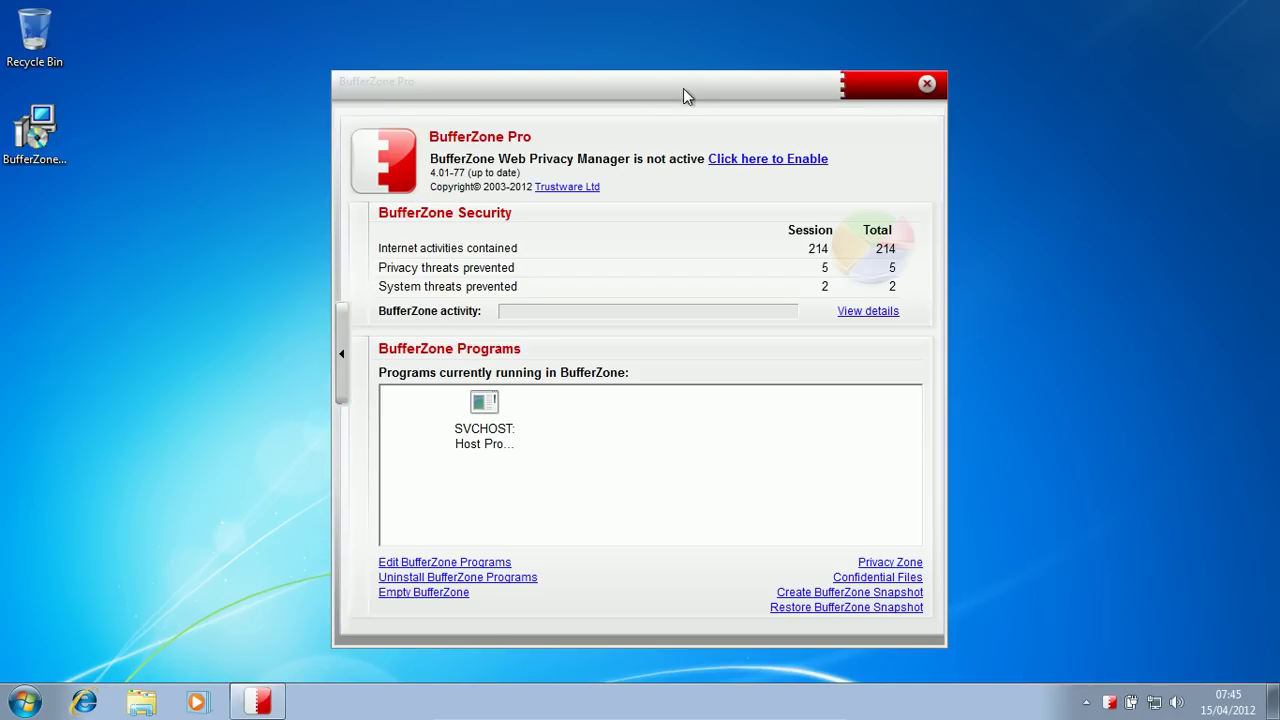
pyautogui.moveTo(601, 95); pyautogui.dragTo(636, 80)
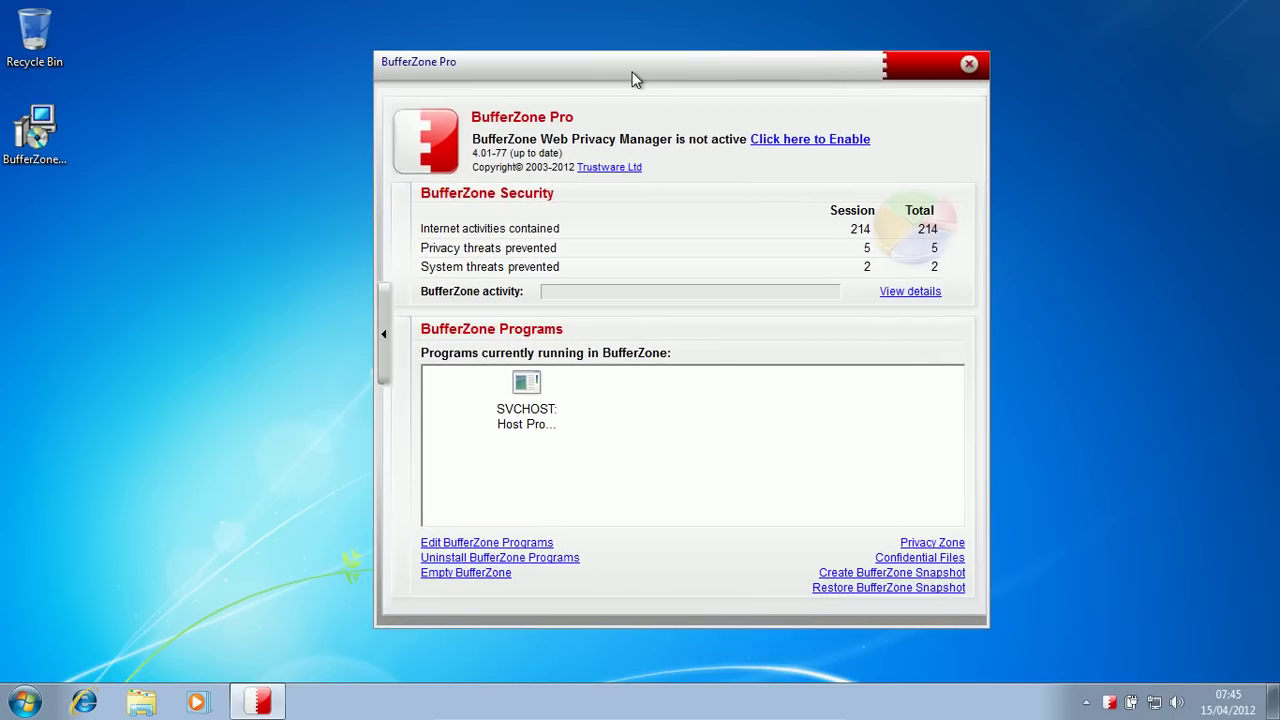
pyautogui.click(383, 318)
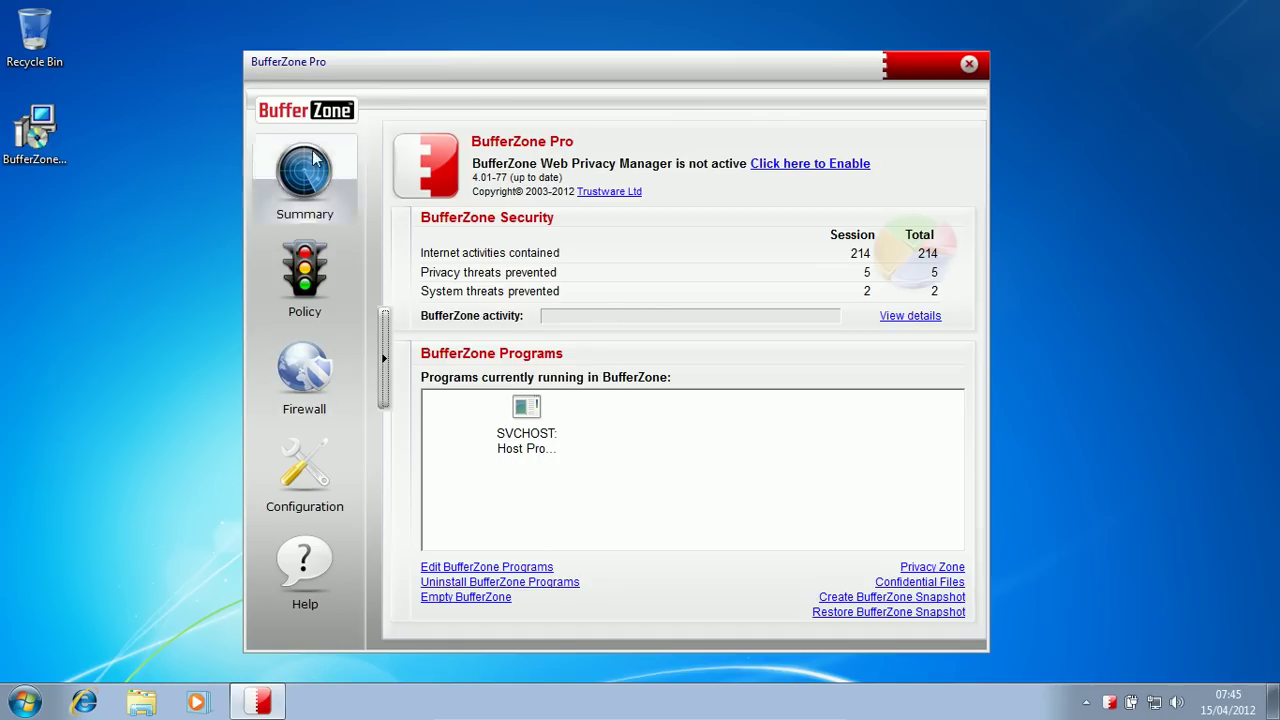
pyautogui.click(305, 250)
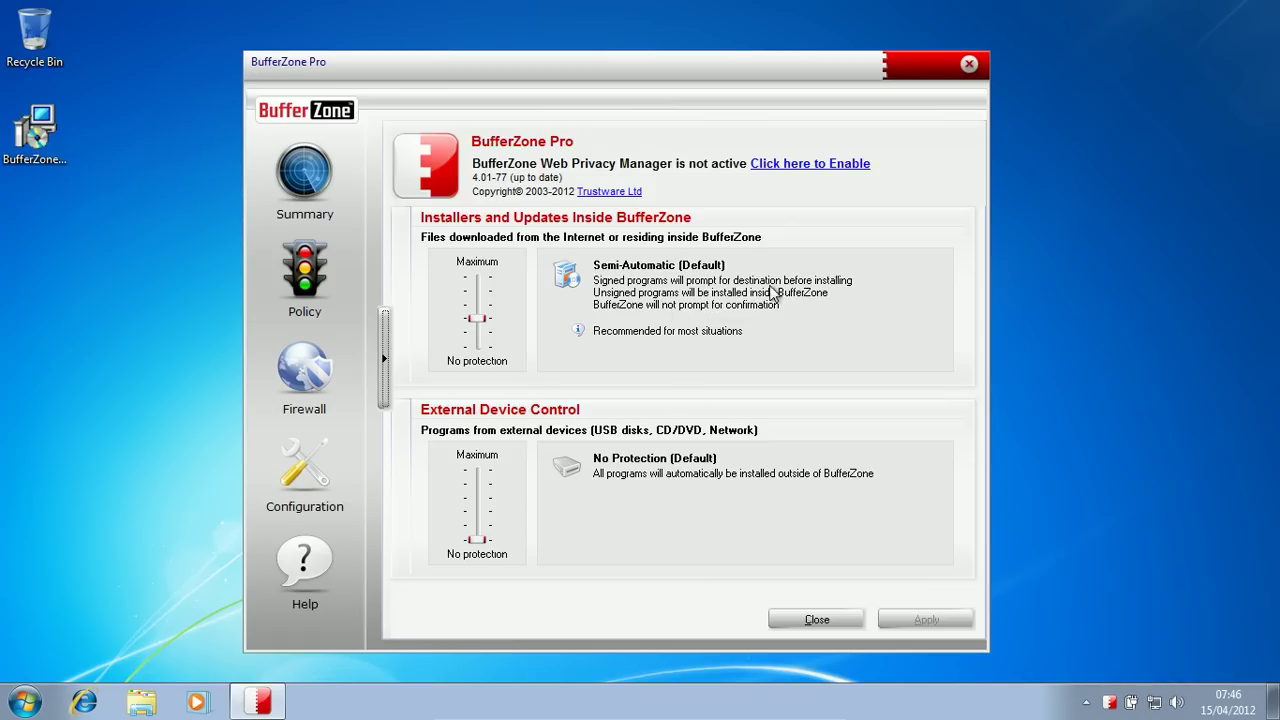
# Step: Inspect the port 25 DENY and ALLOW firewall rules, discard a new rule unchanged, and open Configuration
pyautogui.click(284, 367)
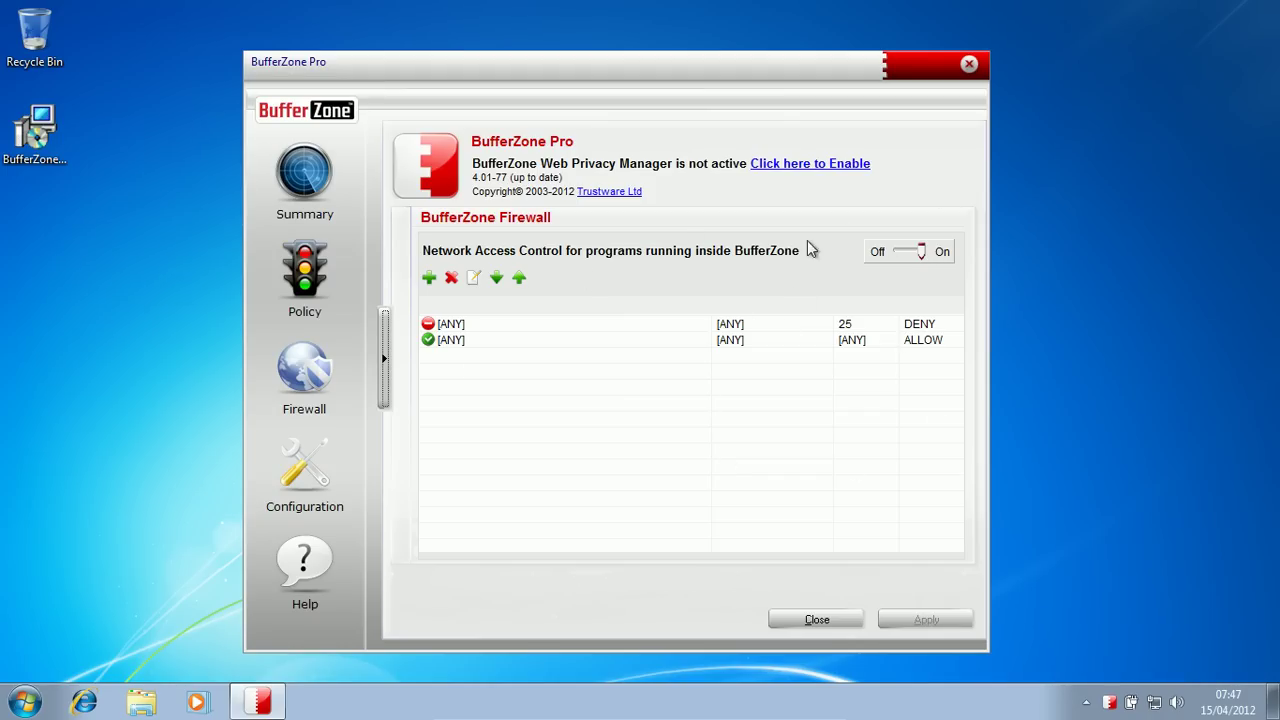
pyautogui.click(564, 324)
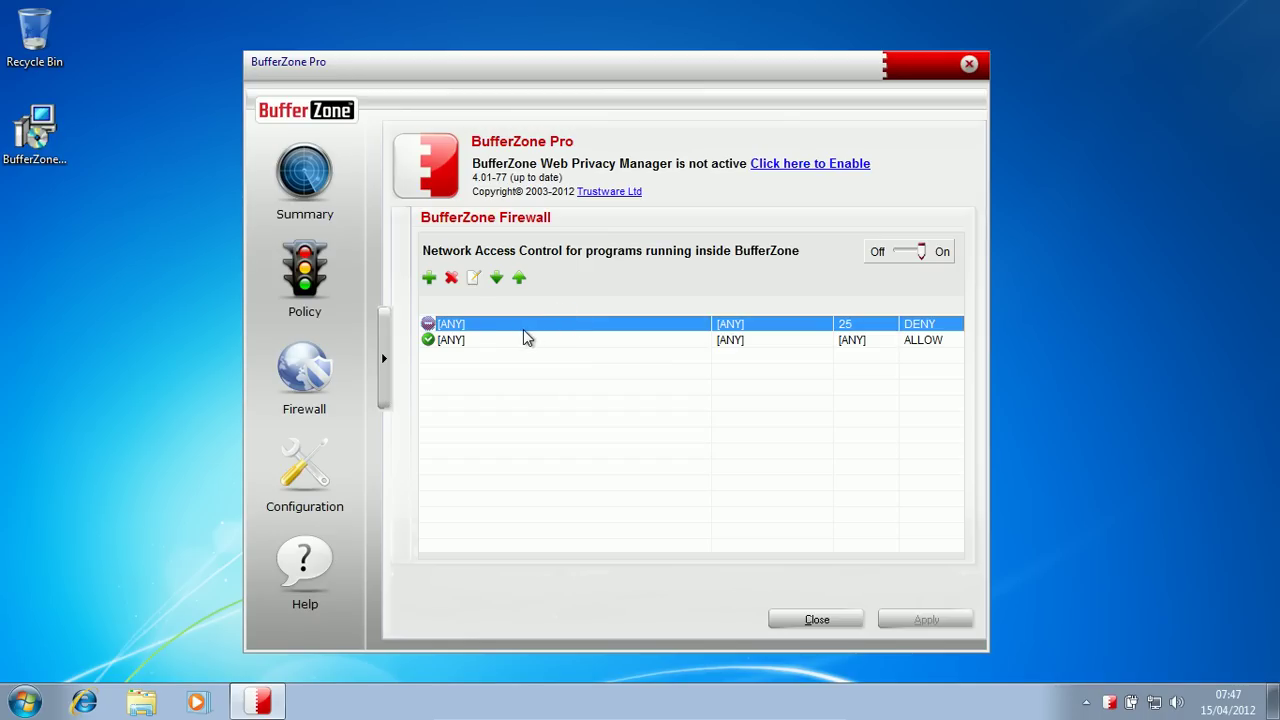
pyautogui.click(495, 342)
pyautogui.click(512, 403)
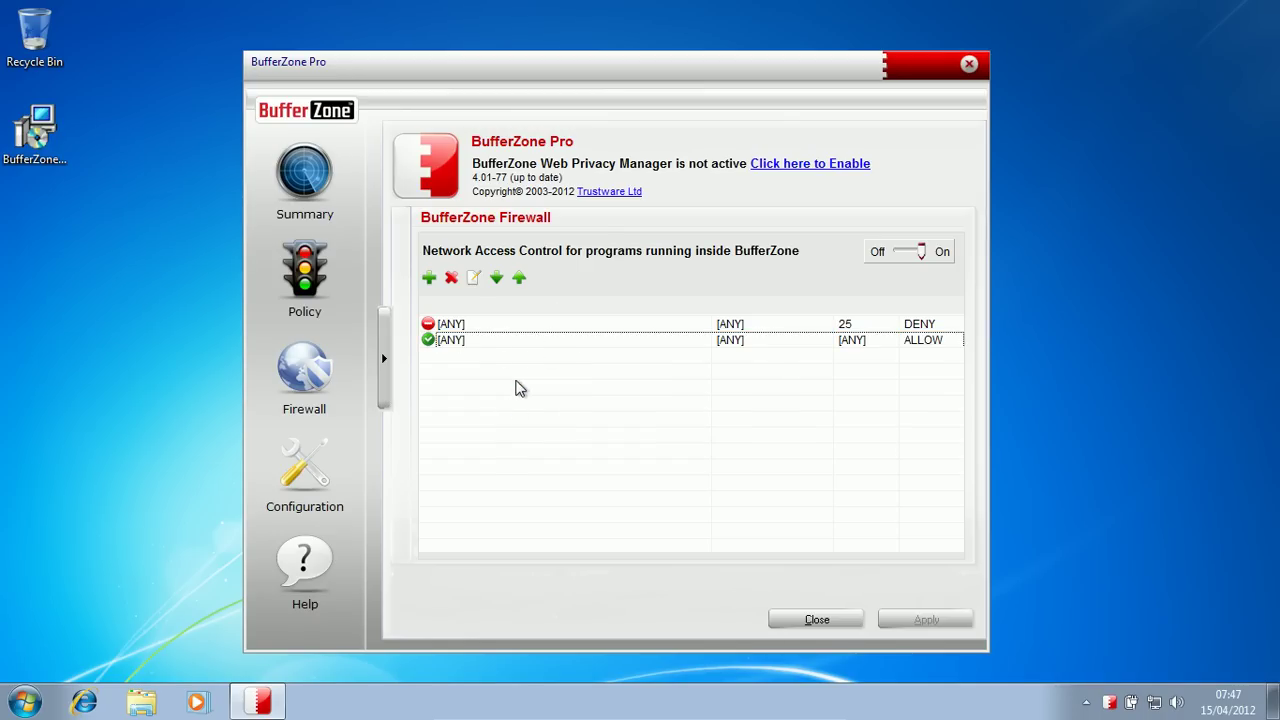
pyautogui.click(429, 278)
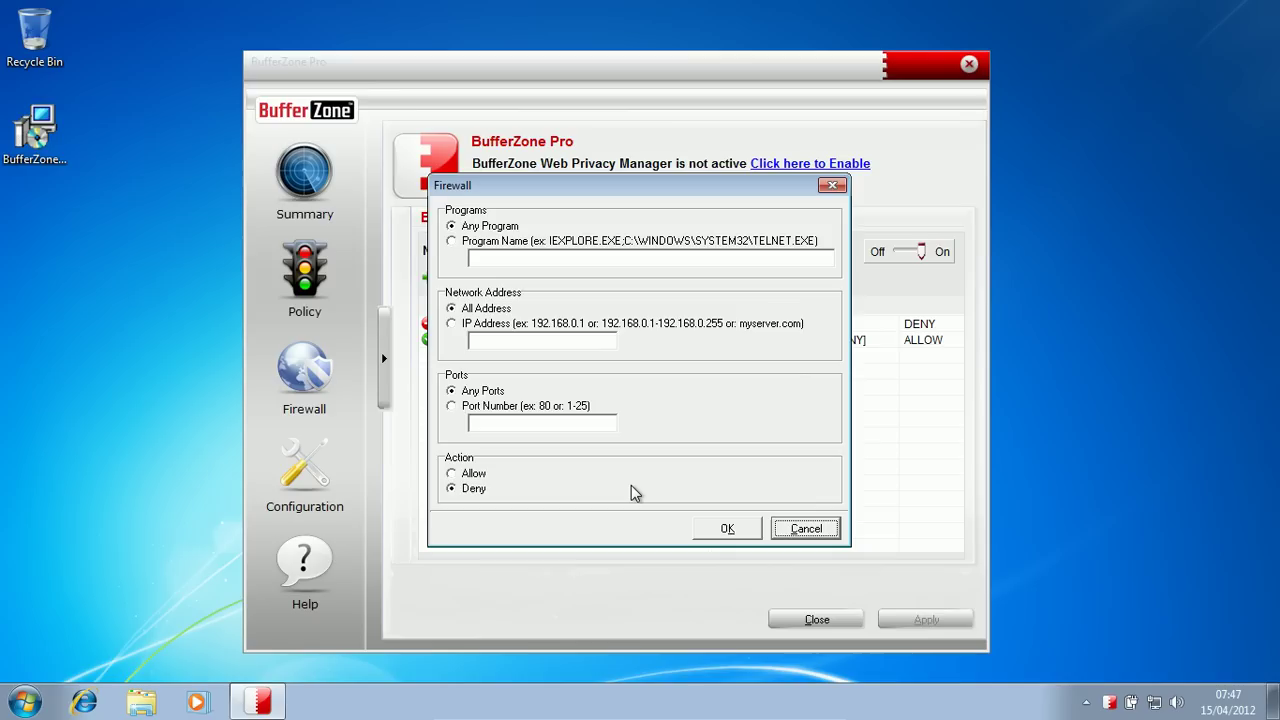
pyautogui.click(793, 530)
pyautogui.click(305, 470)
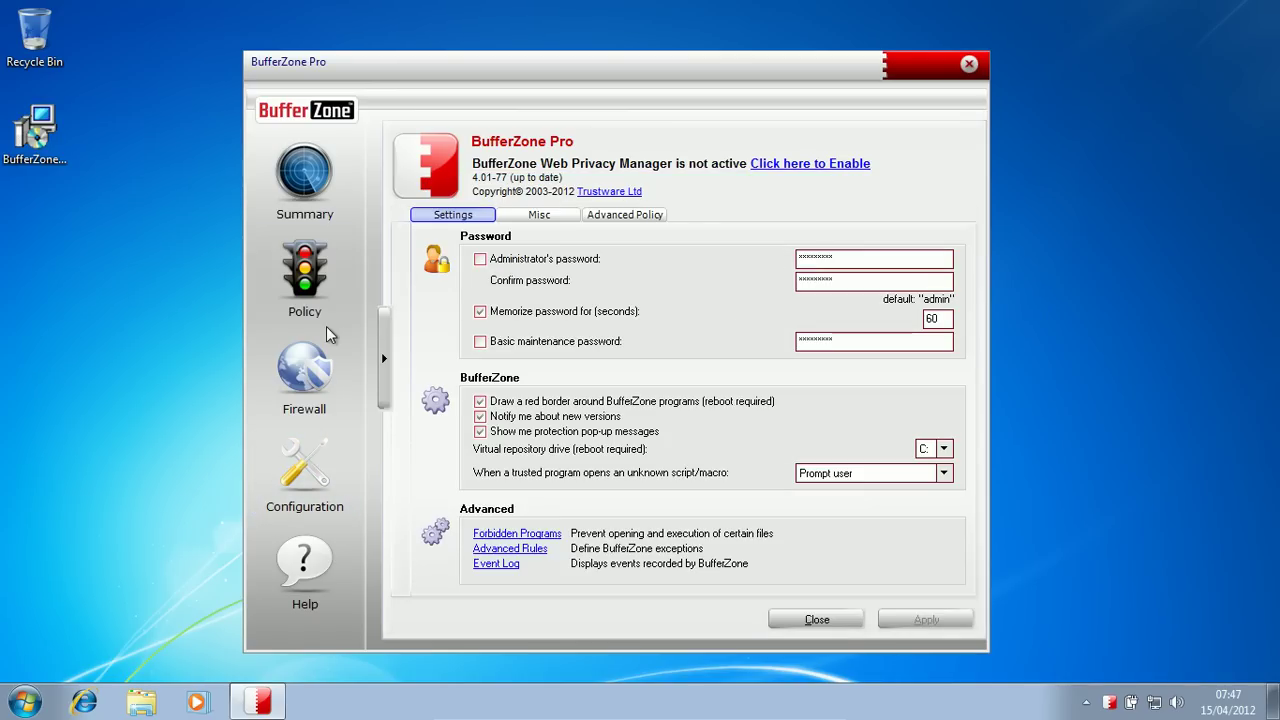
# Step: Revisit Firewall and Configuration, keep unknown scripts/macros on Prompt user, and view the Misc tab
pyautogui.click(305, 378)
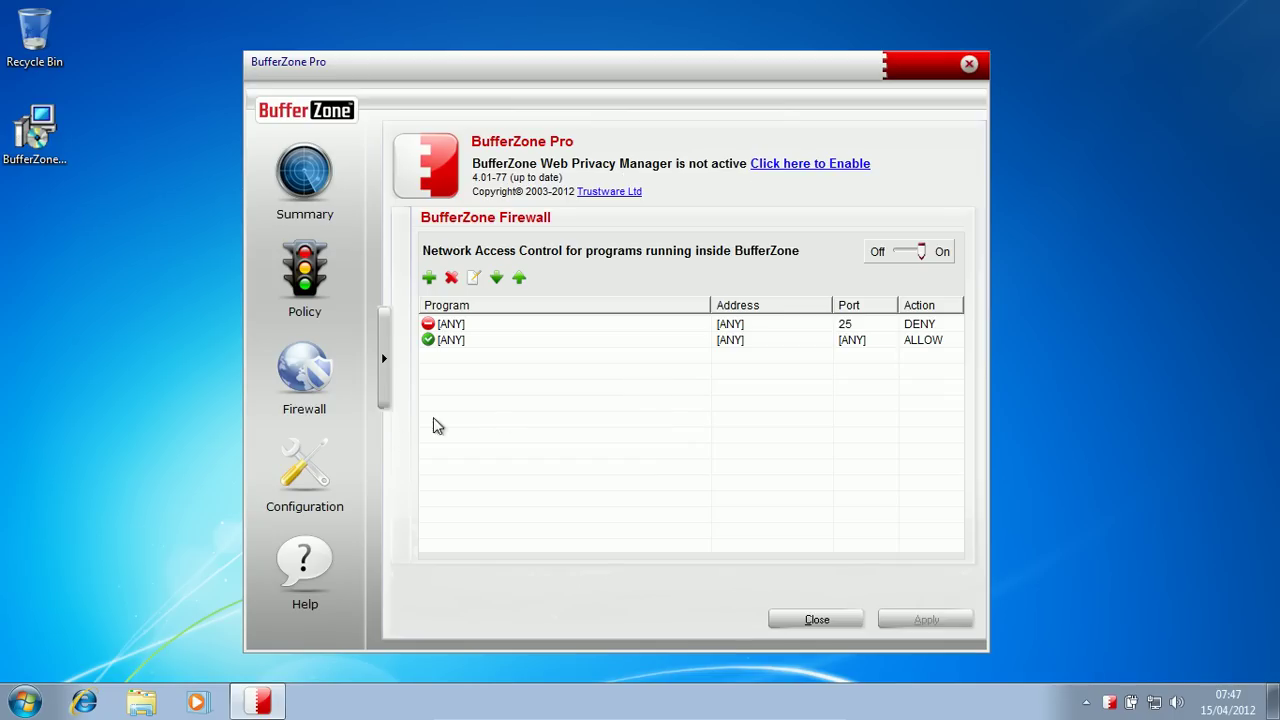
pyautogui.click(305, 465)
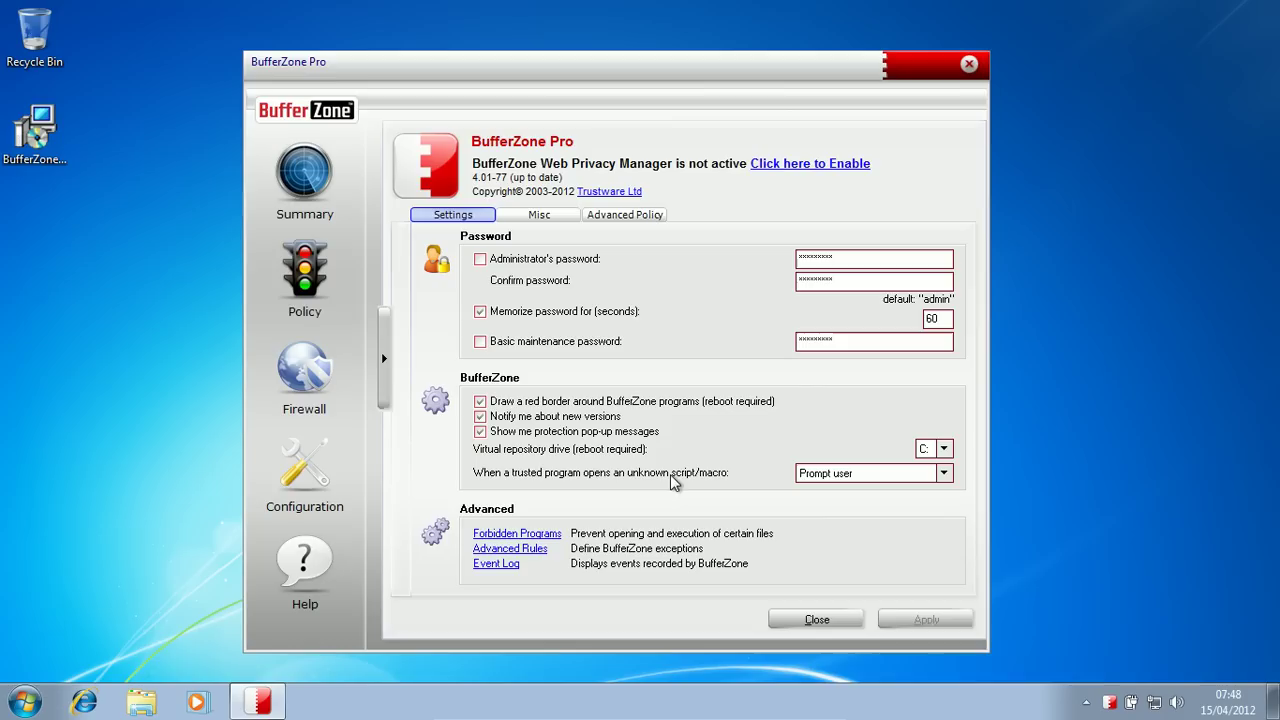
pyautogui.click(819, 471)
pyautogui.click(822, 472)
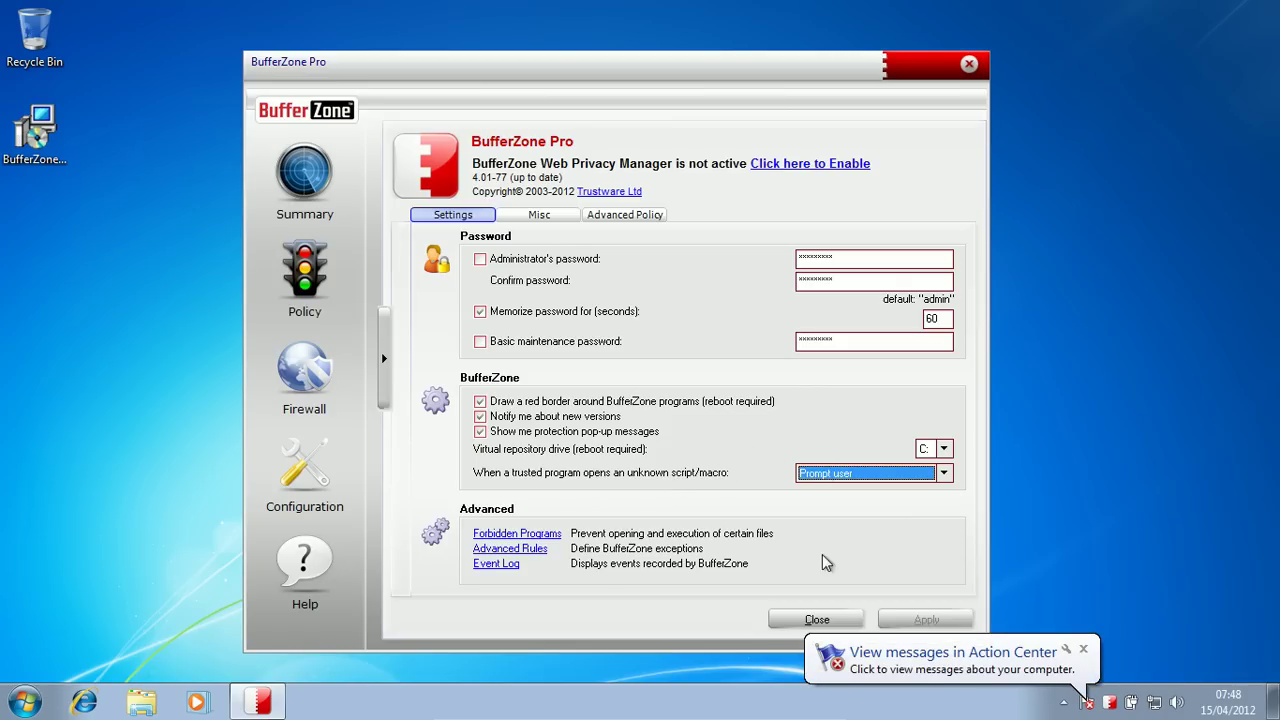
pyautogui.click(526, 215)
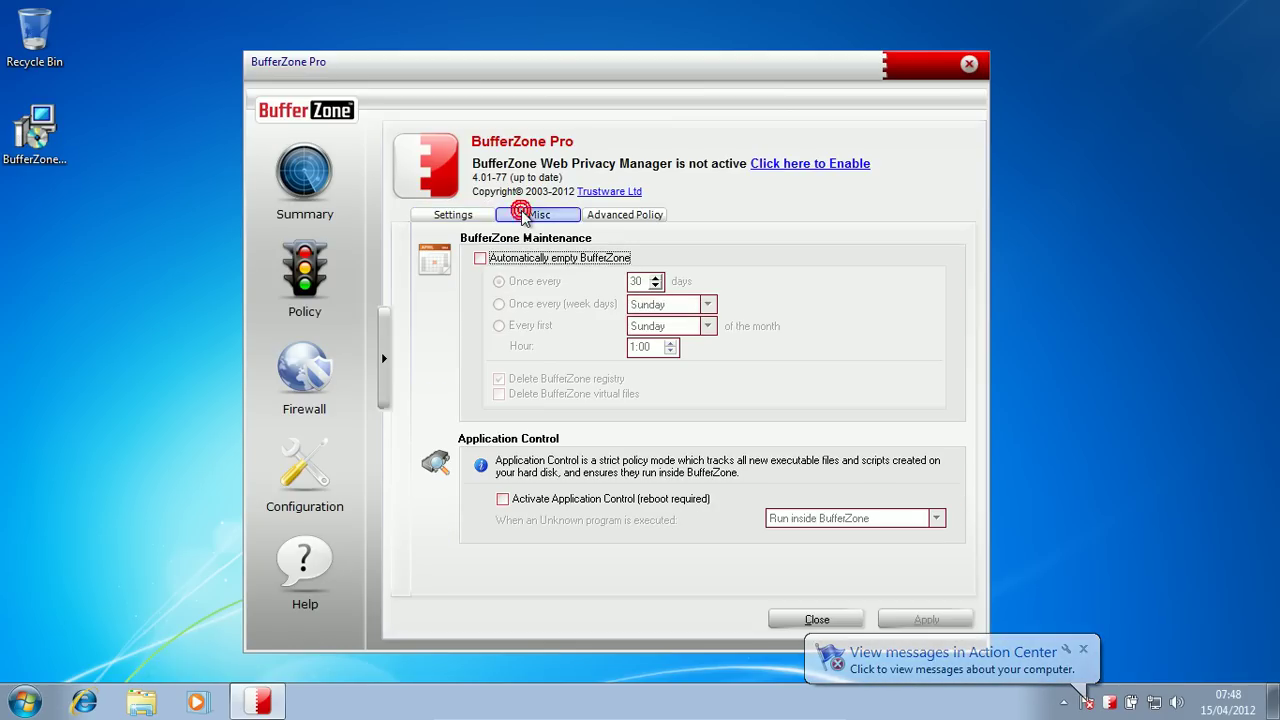
# Step: Turn on automatic emptying of BufferZone once every 5 days
pyautogui.click(479, 259)
pyautogui.click(479, 259)
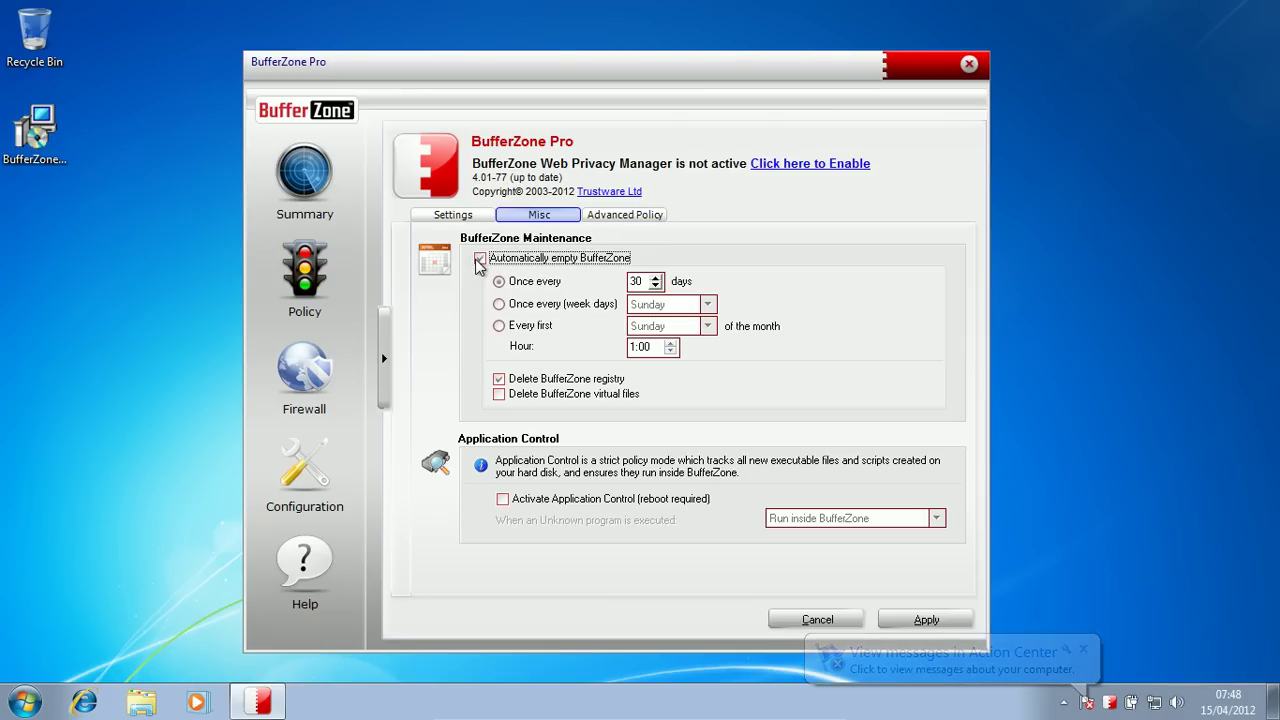
pyautogui.click(655, 286)
pyautogui.click(655, 286)
pyautogui.click(655, 286)
pyautogui.click(655, 286)
pyautogui.click(655, 286)
pyautogui.click(655, 286)
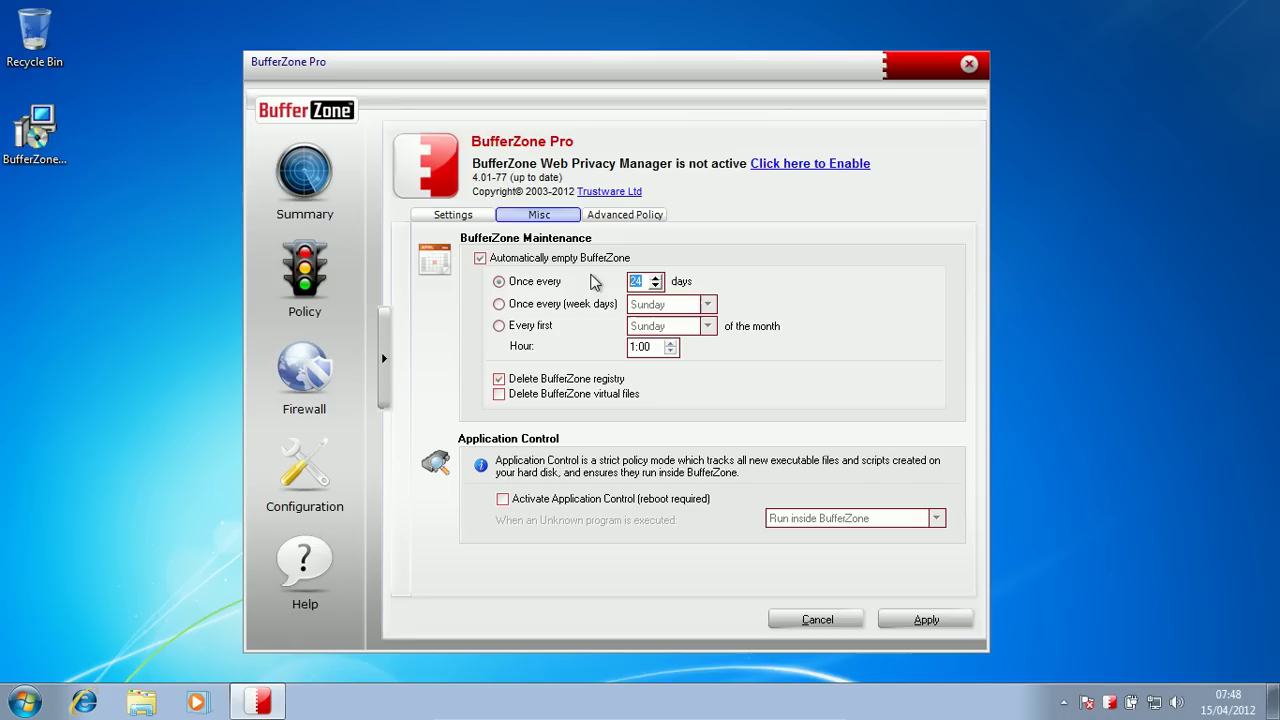
pyautogui.write('5')
# Step: Also delete BufferZone virtual files when emptying, apply, and view the Advanced Policy tab
pyautogui.click(498, 394)
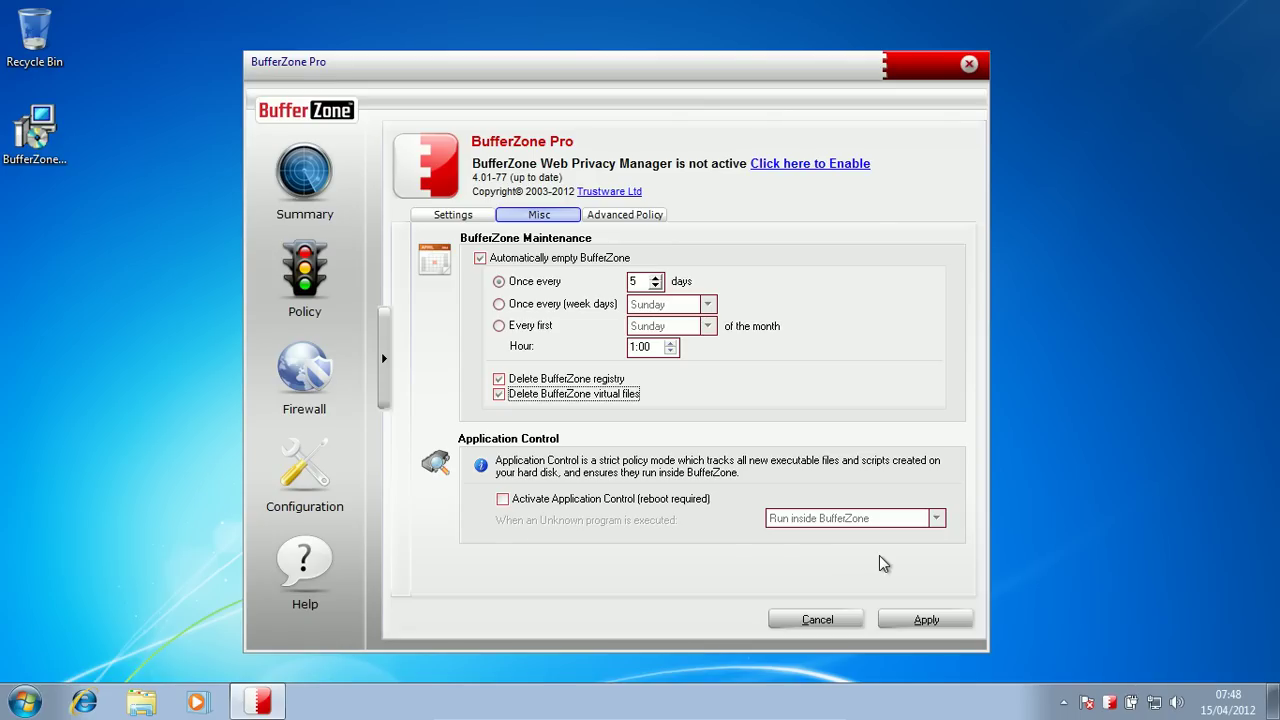
pyautogui.click(909, 621)
pyautogui.click(648, 216)
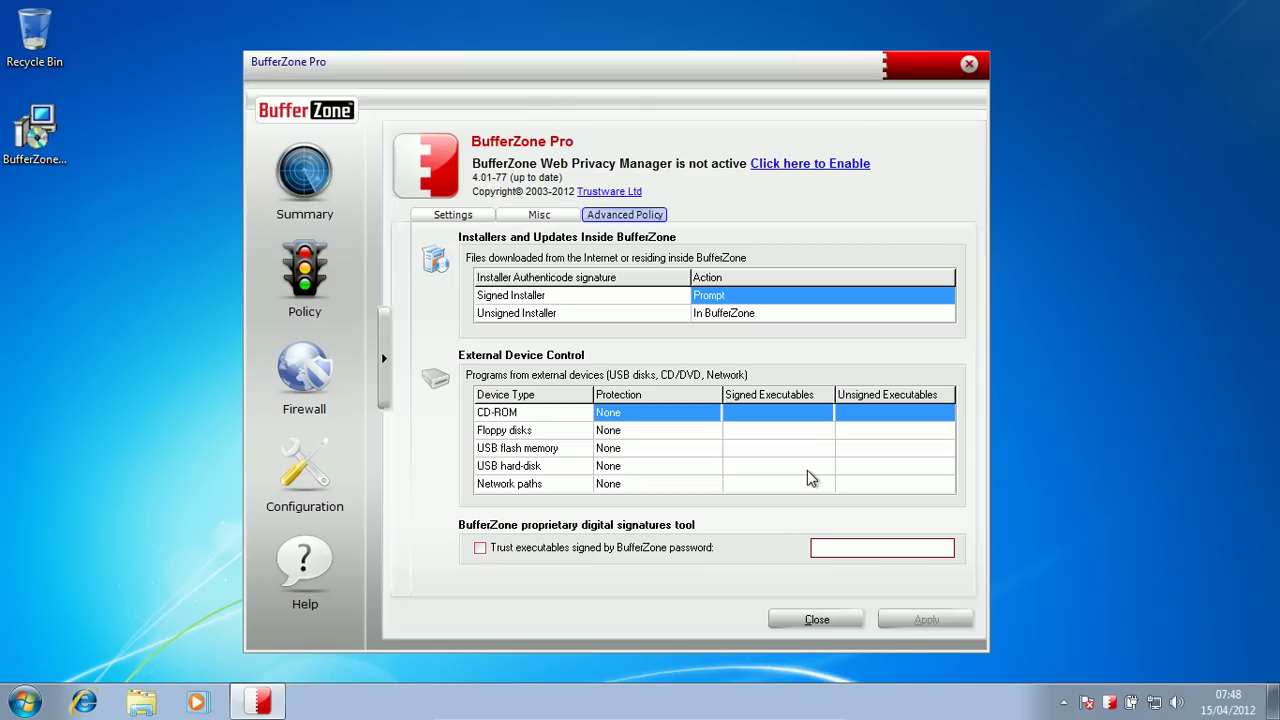
pyautogui.click(708, 295)
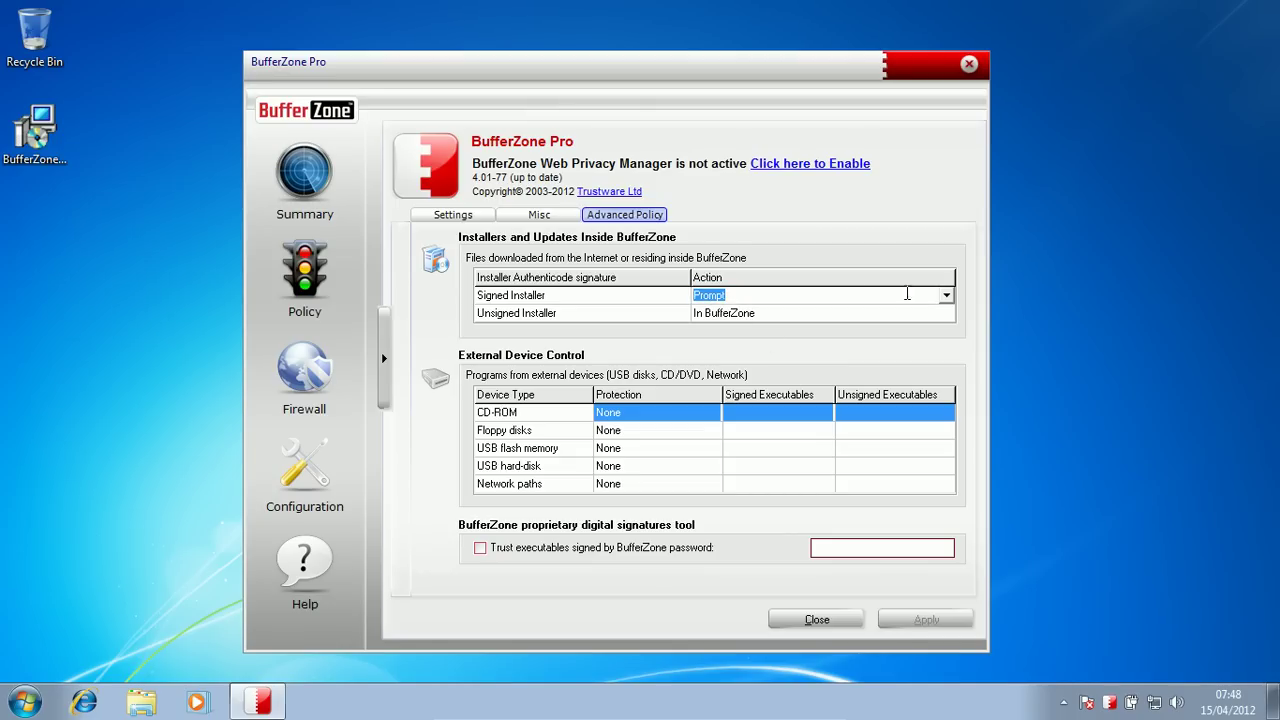
pyautogui.click(946, 296)
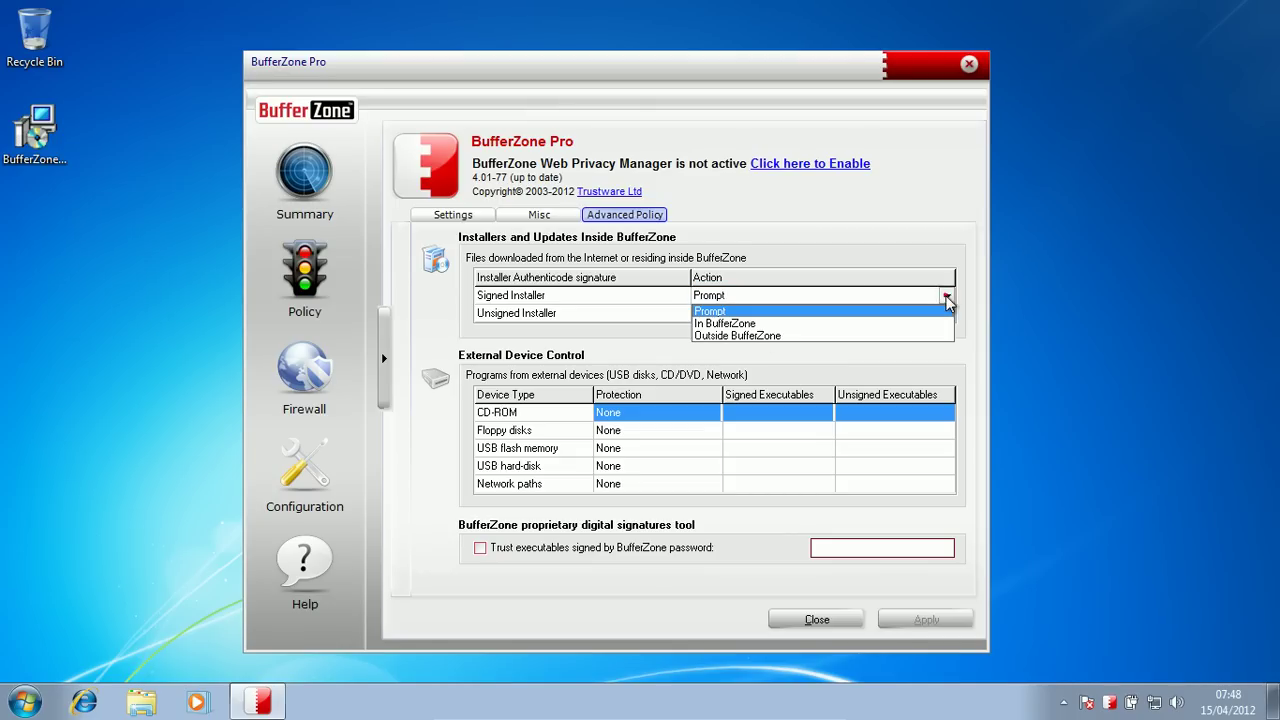
pyautogui.click(750, 336)
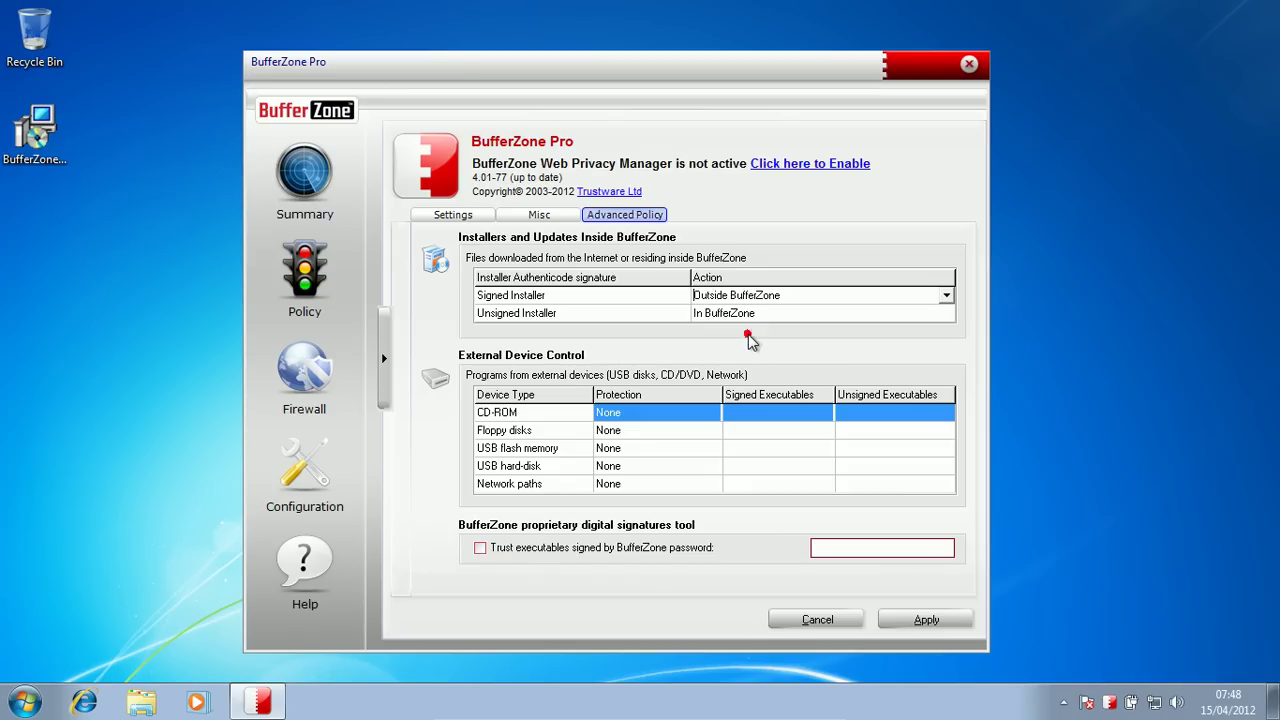
pyautogui.click(948, 622)
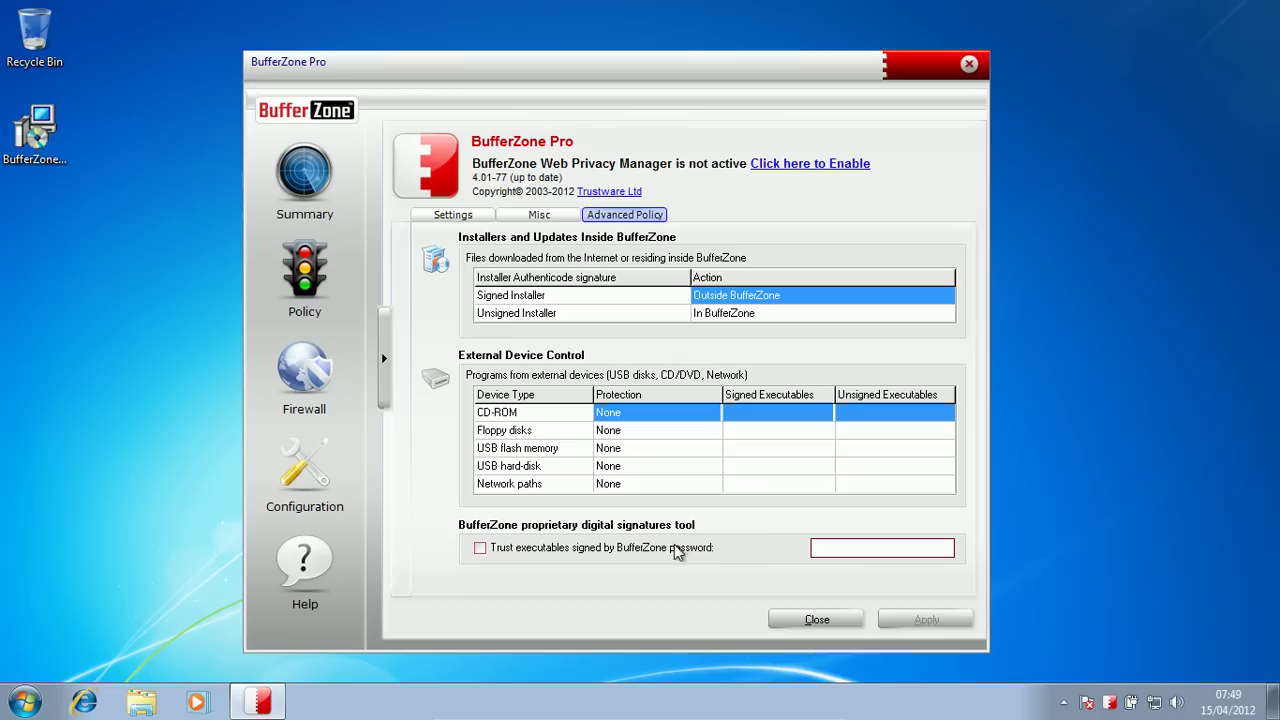
pyautogui.click(768, 414)
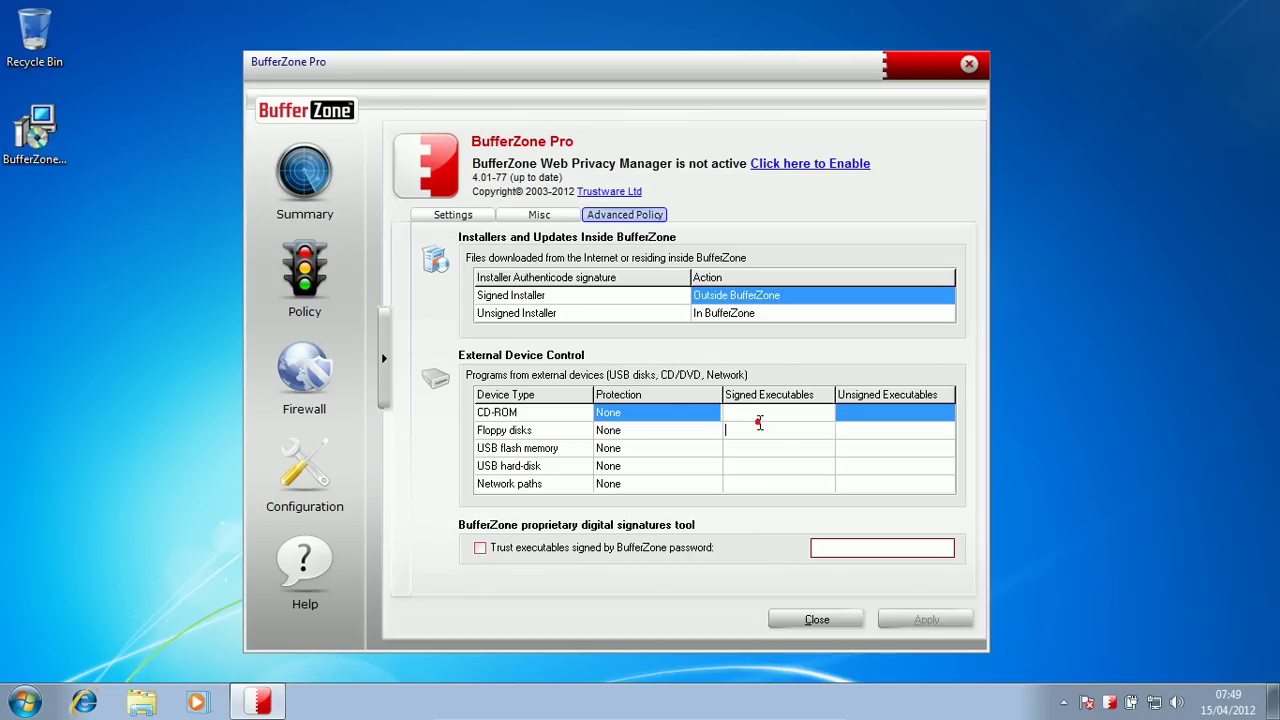
pyautogui.click(848, 410)
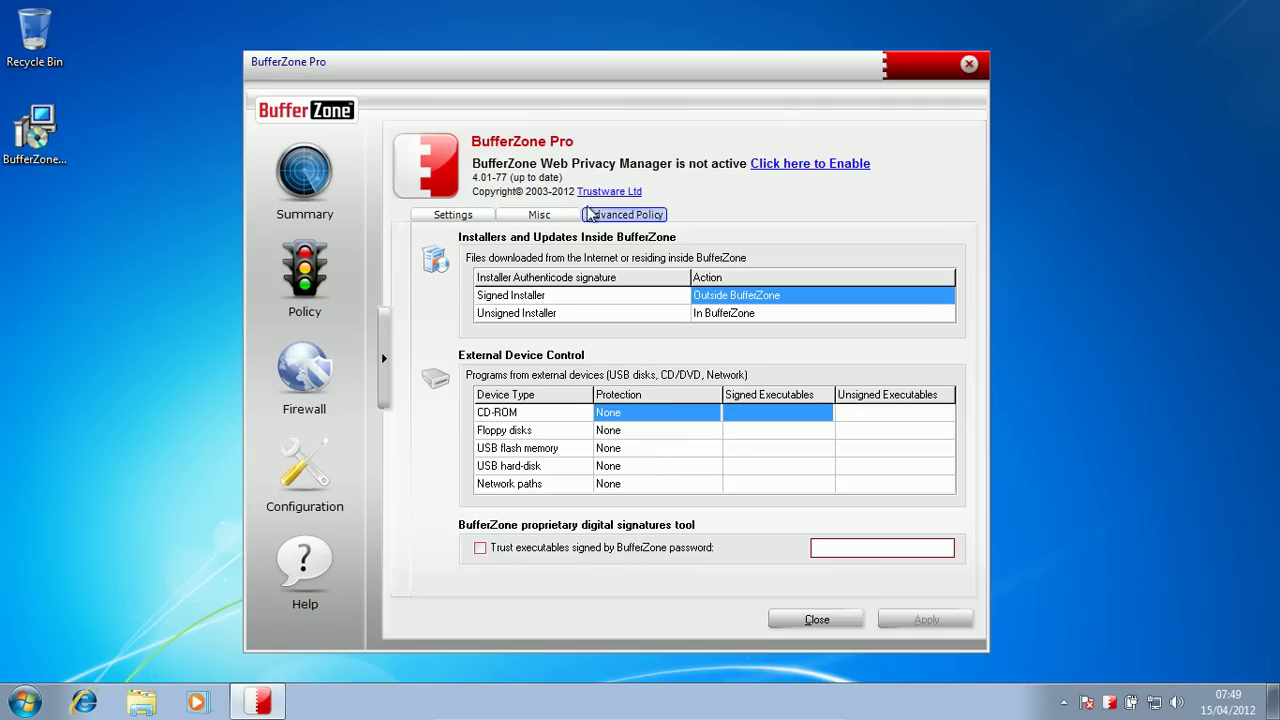
# Step: Look through the Misc and Settings pages, then show the Policy protection overview
pyautogui.click(540, 216)
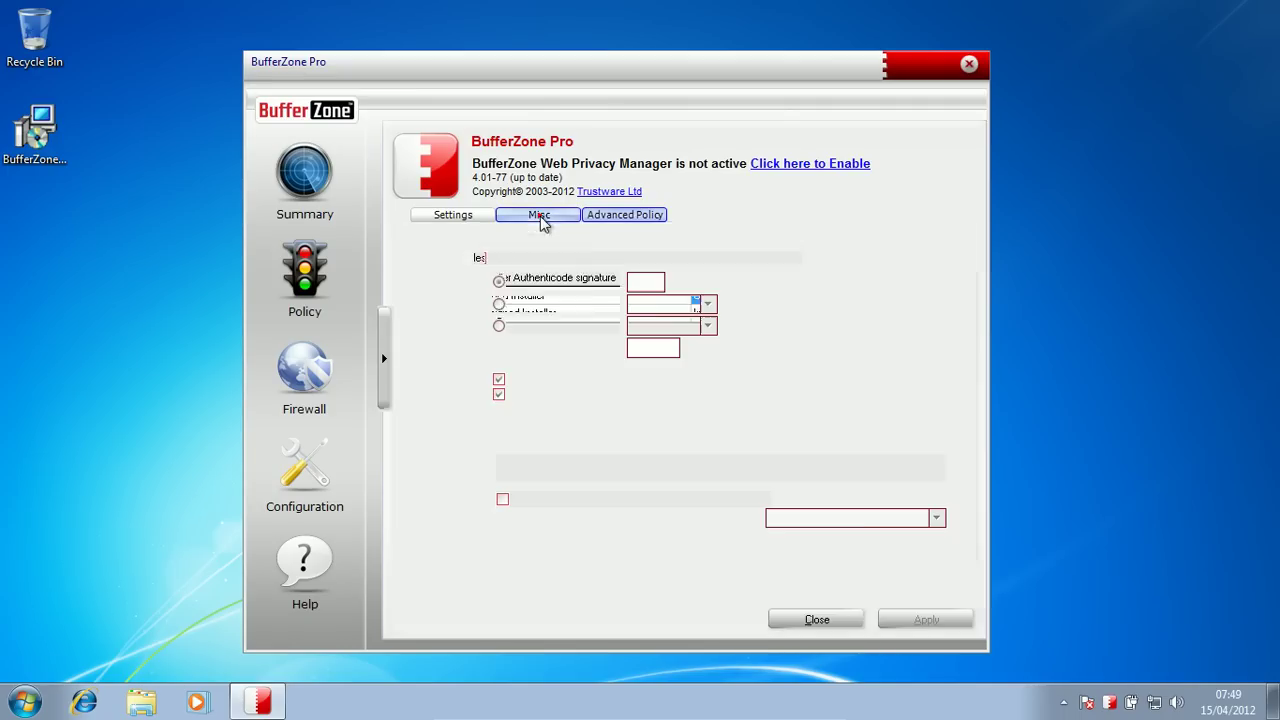
pyautogui.click(460, 216)
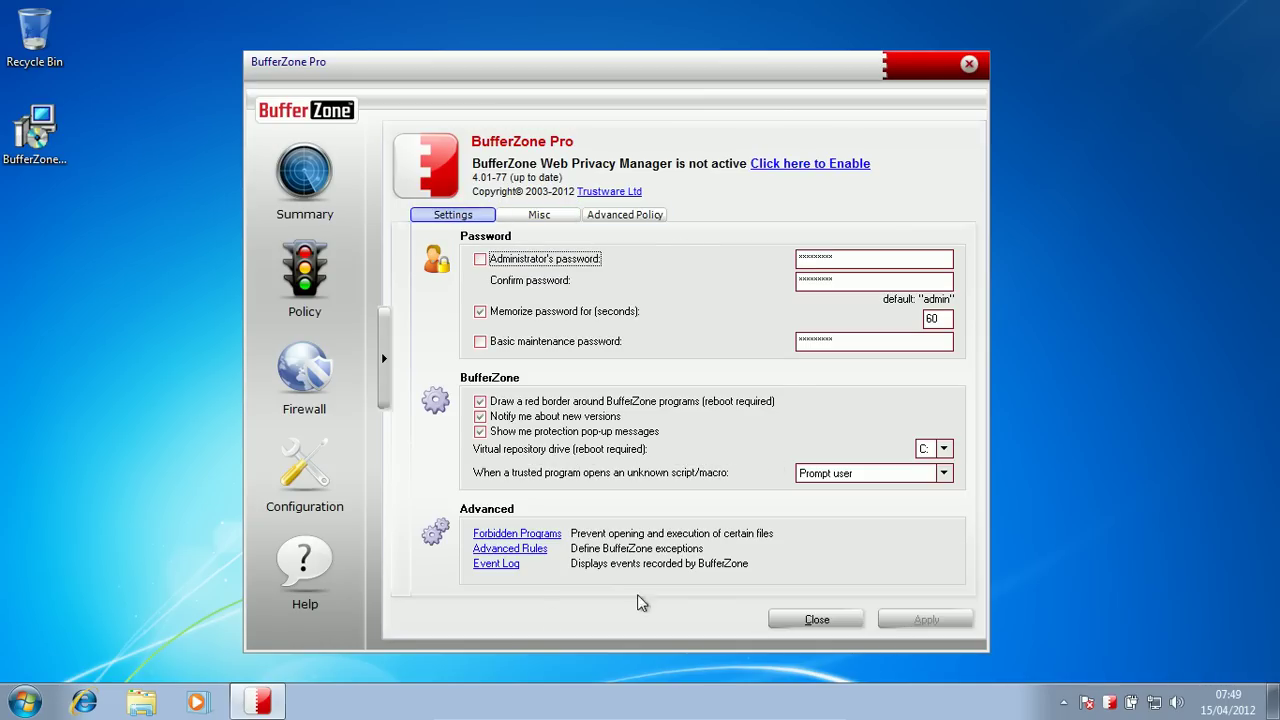
pyautogui.click(340, 260)
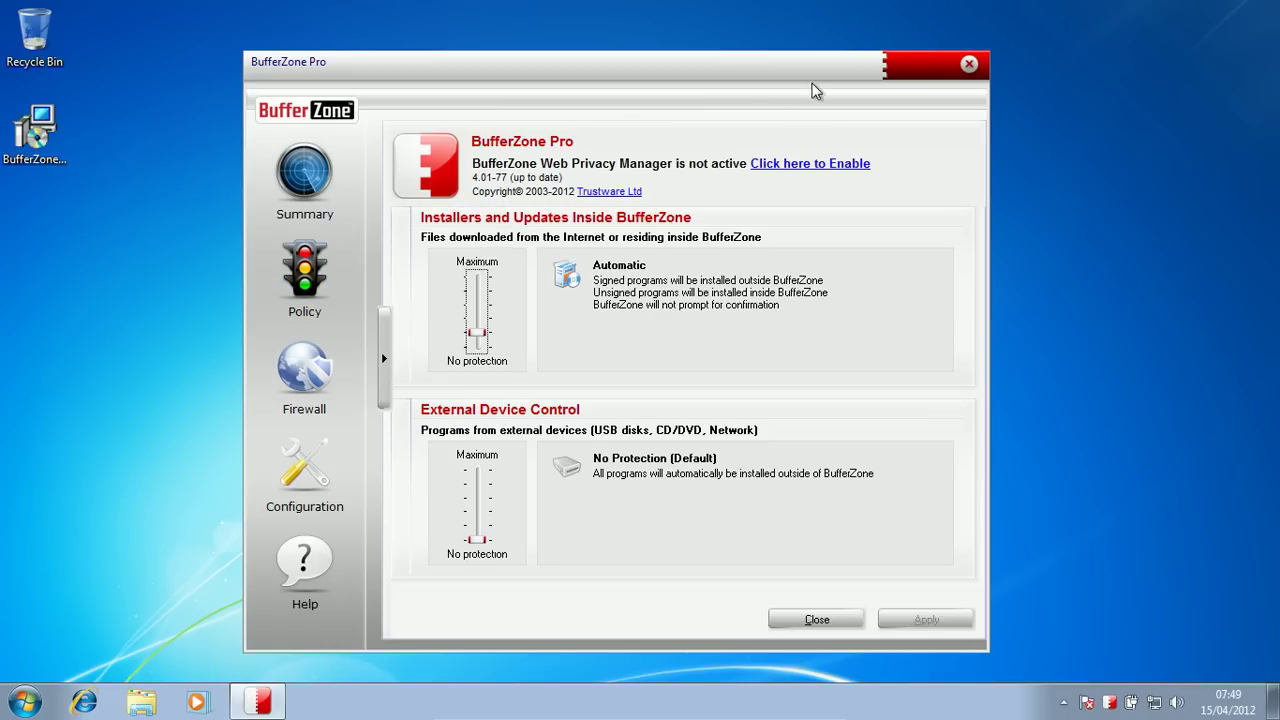
# Step: View the help on enabling Web Privacy Manager twice, then move the BufferZone window left
pyautogui.click(785, 163)
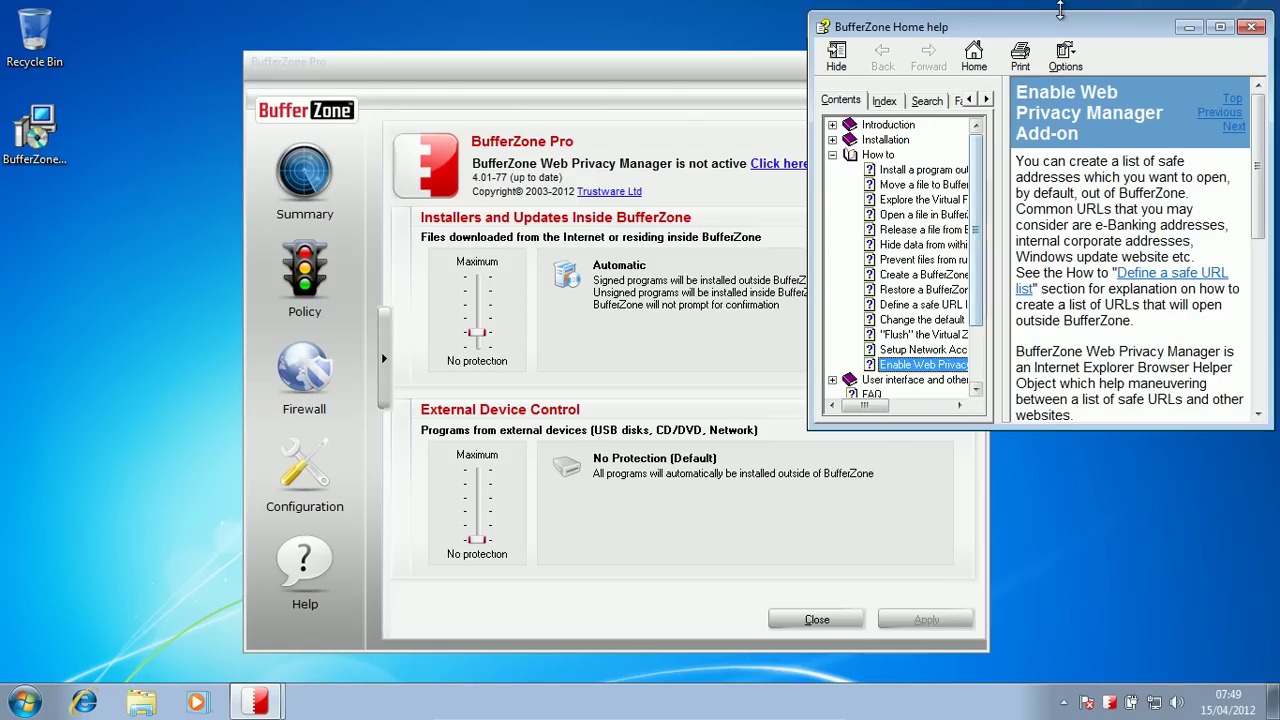
pyautogui.moveTo(1040, 30); pyautogui.dragTo(657, 232)
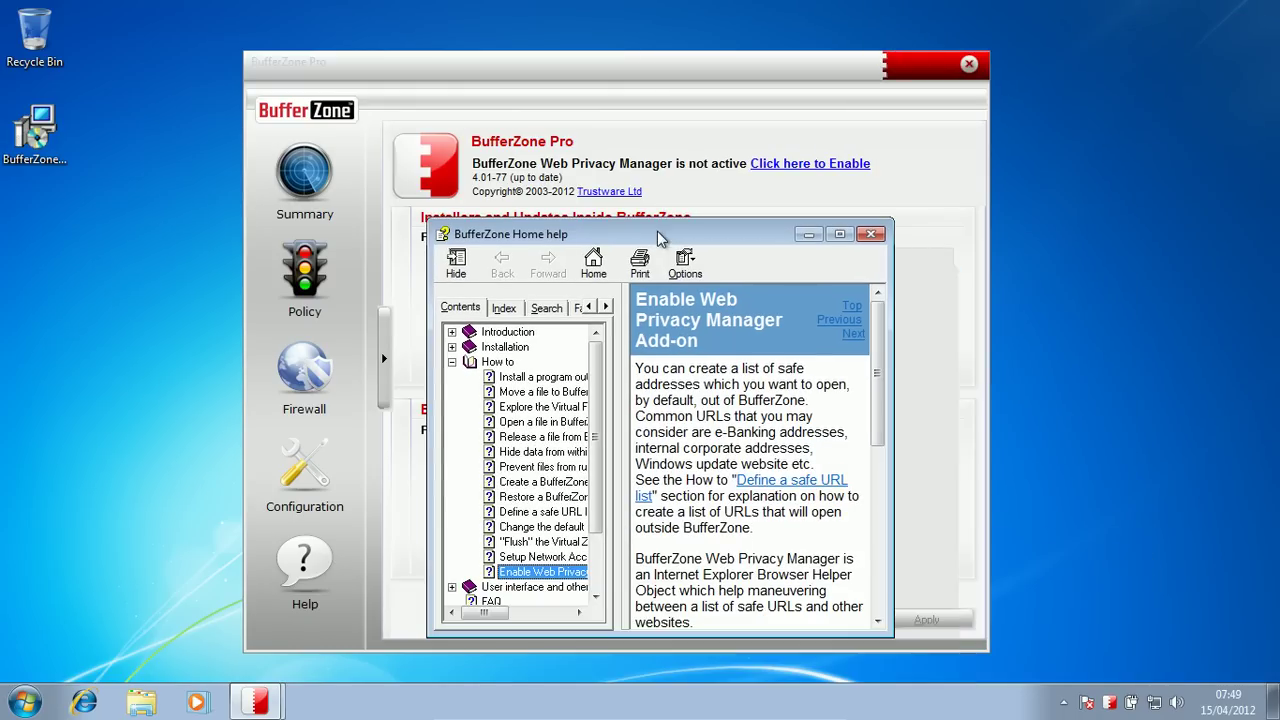
pyautogui.click(871, 235)
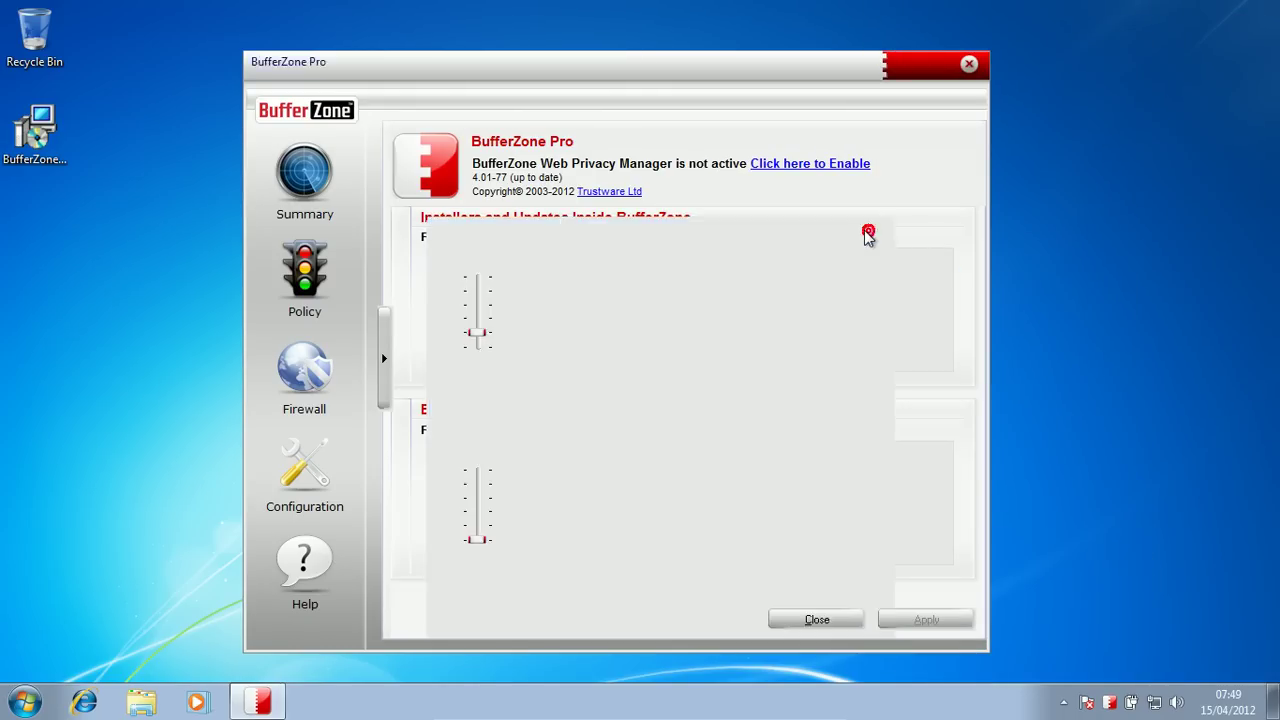
pyautogui.click(785, 163)
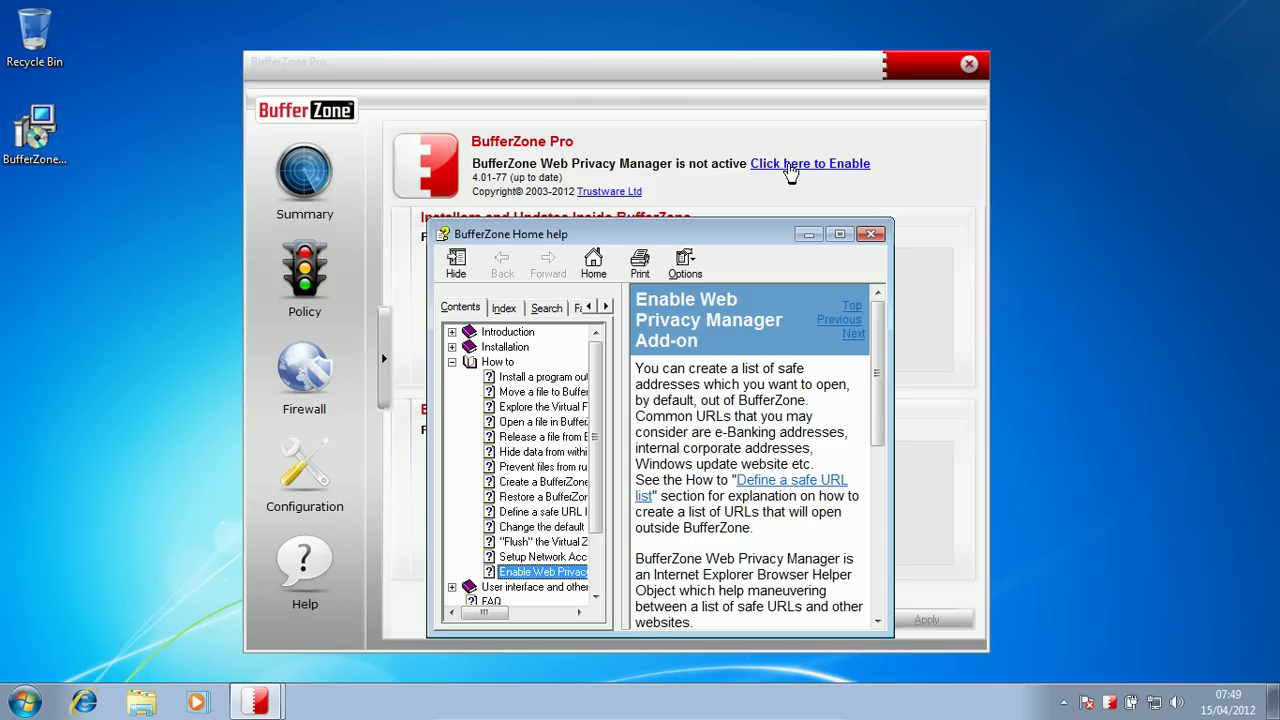
pyautogui.click(884, 233)
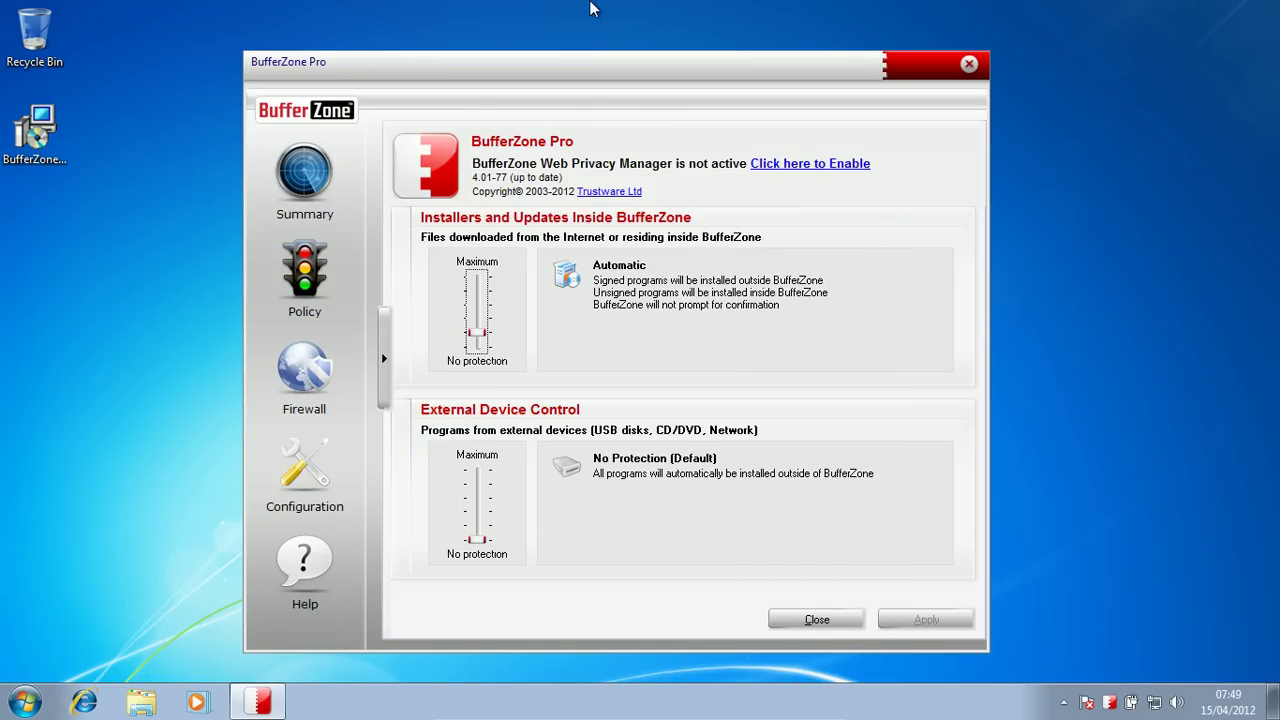
pyautogui.moveTo(371, 66); pyautogui.dragTo(228, 58)
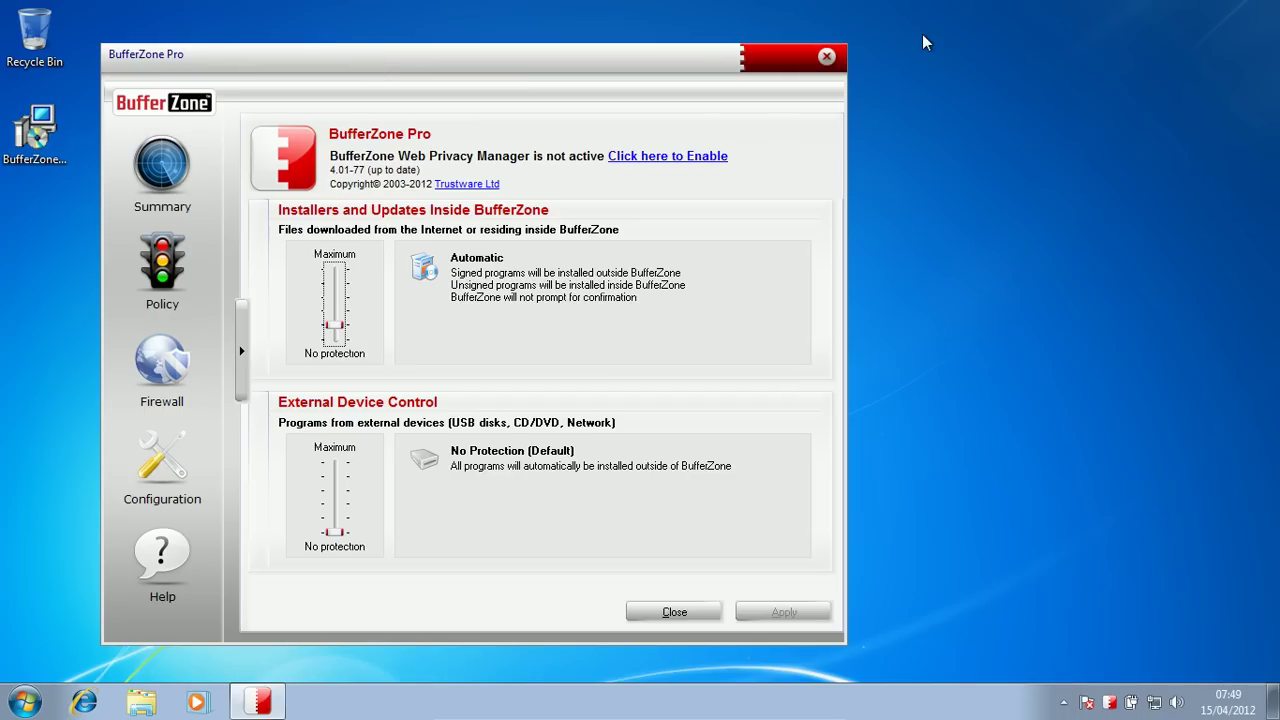
# Step: Show the Help page, close BufferZone Pro, and launch Internet Explorer from the taskbar
pyautogui.click(188, 553)
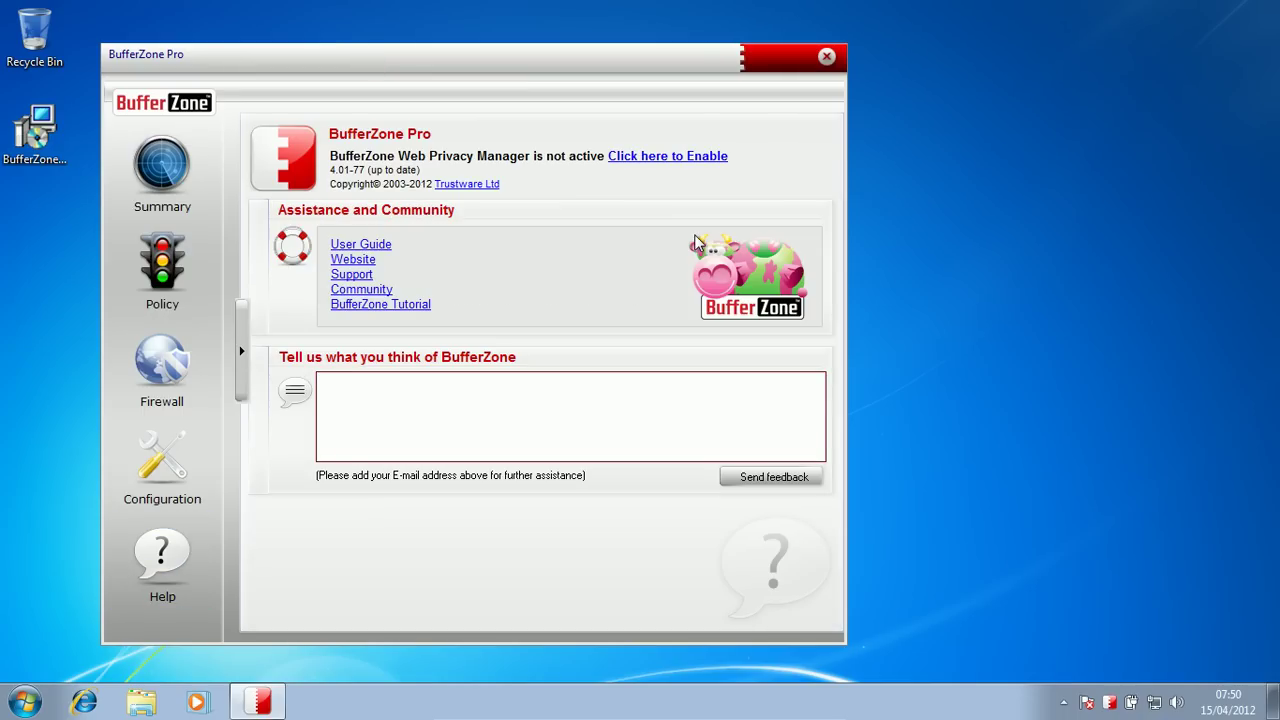
pyautogui.click(820, 58)
pyautogui.click(83, 703)
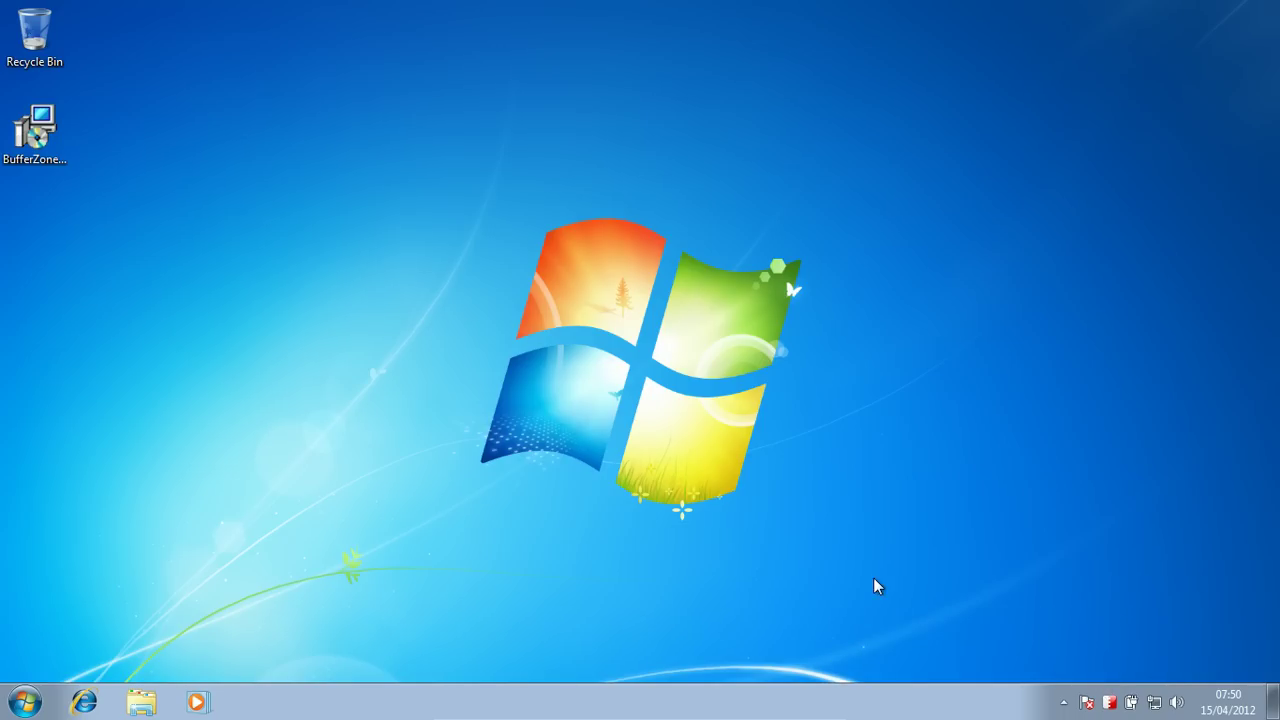
# Step: Start Internet Explorer and load malwaredomainlist.com
pyautogui.click(82, 705)
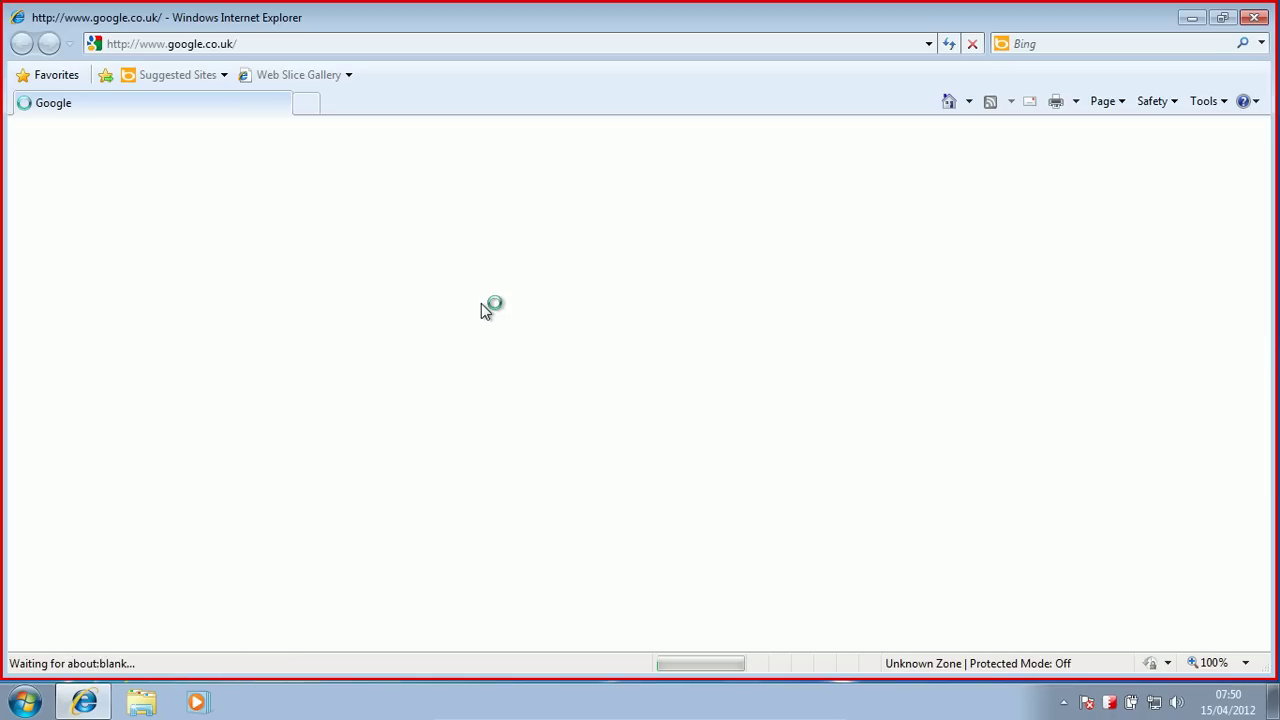
pyautogui.click(198, 46)
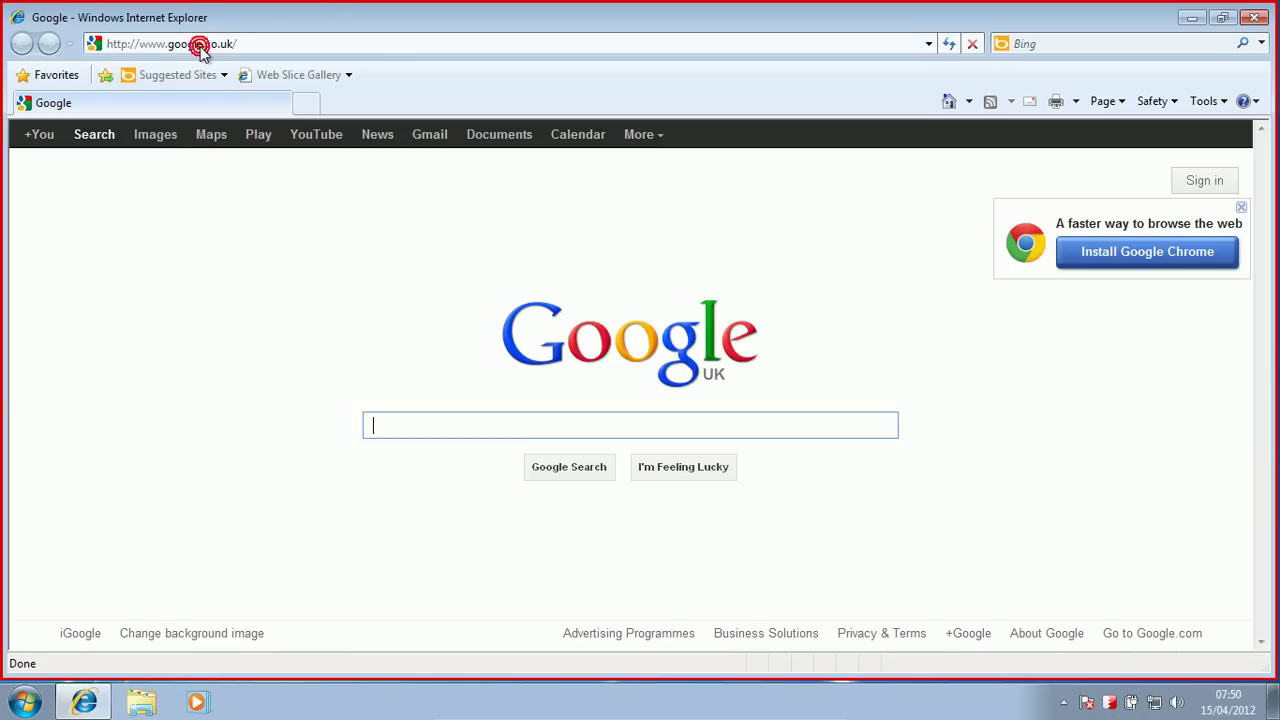
pyautogui.click(222, 44)
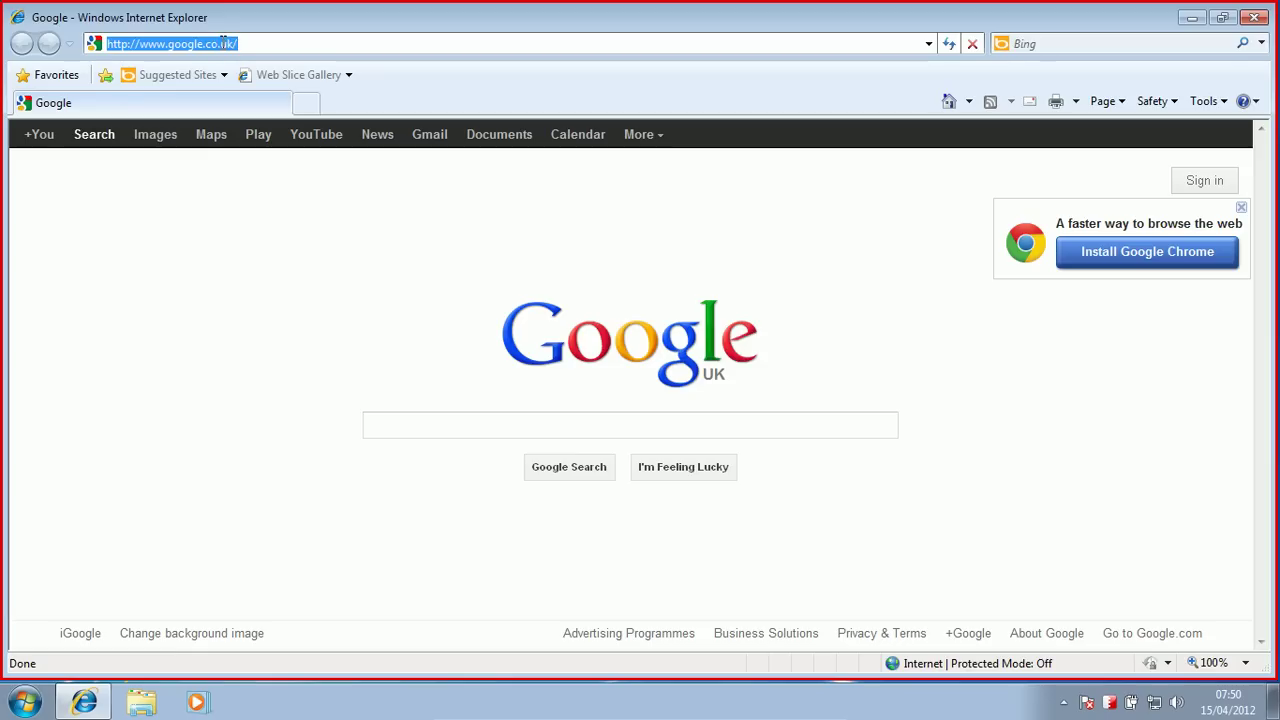
pyautogui.write('malwaredomainlist.com/mdl.php')
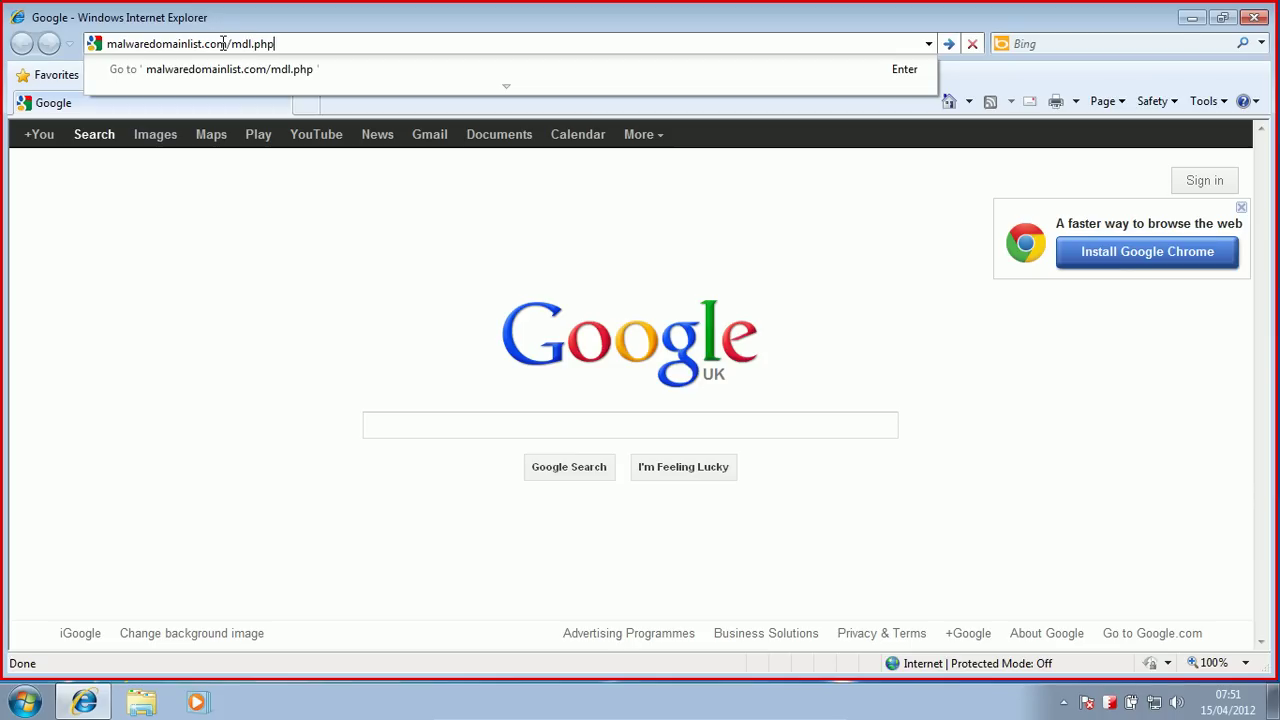
pyautogui.press('Return')
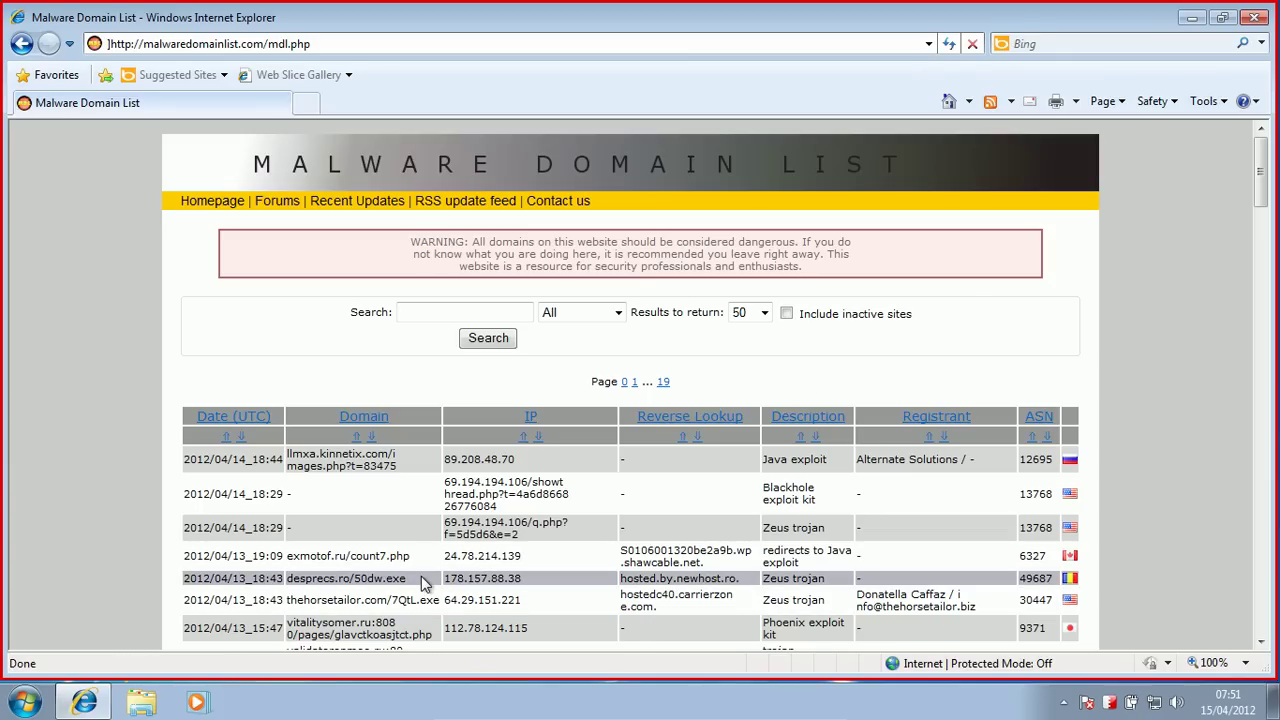
# Step: Copy the desprecs.ro/50dw.exe link into the address bar and try loading it
pyautogui.moveTo(437, 583); pyautogui.dragTo(308, 110)
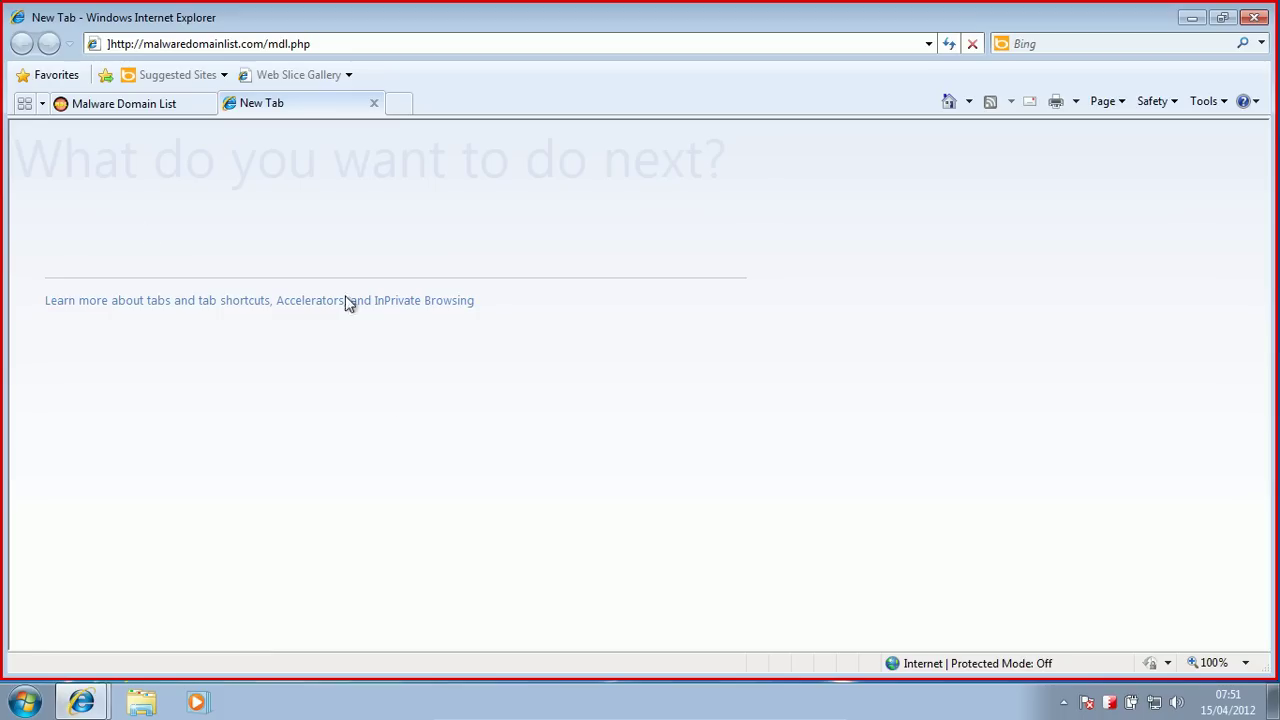
pyautogui.hotkey('ctrl', 'a')
pyautogui.press('BackSpace')
pyautogui.write('desprecs.ro/50dw.exe')
pyautogui.press('Return')
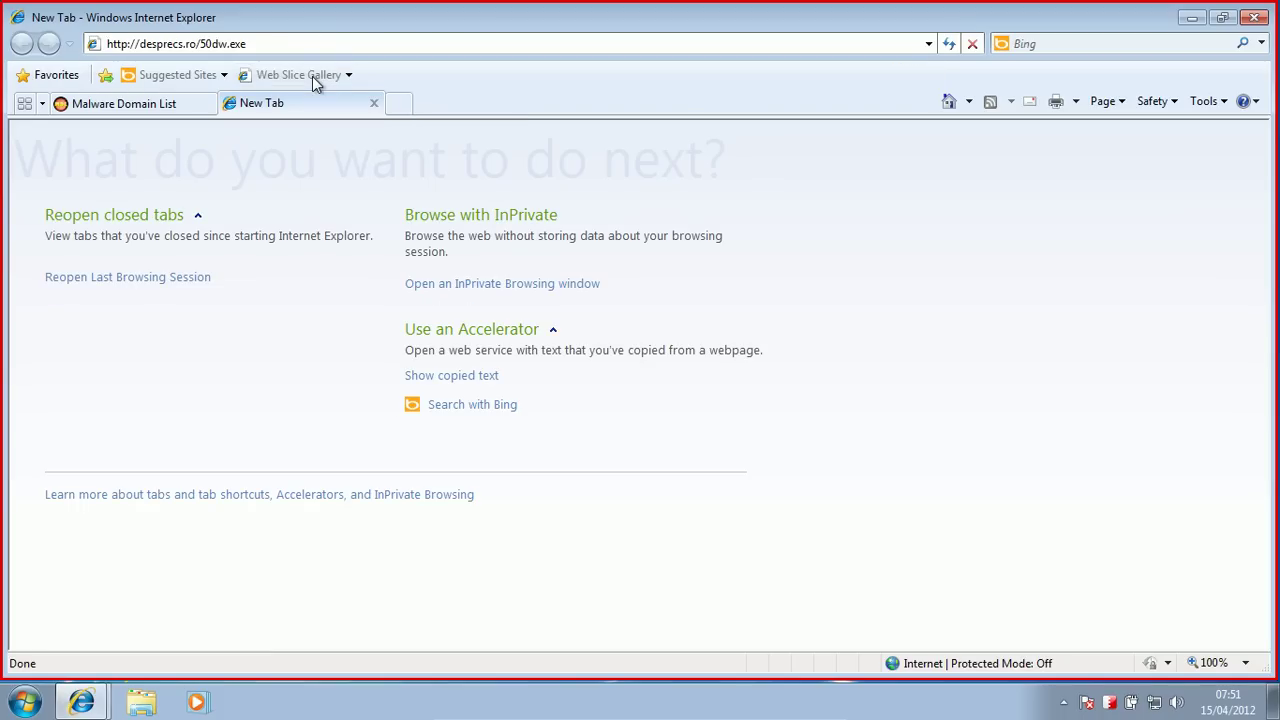
pyautogui.press('Return')
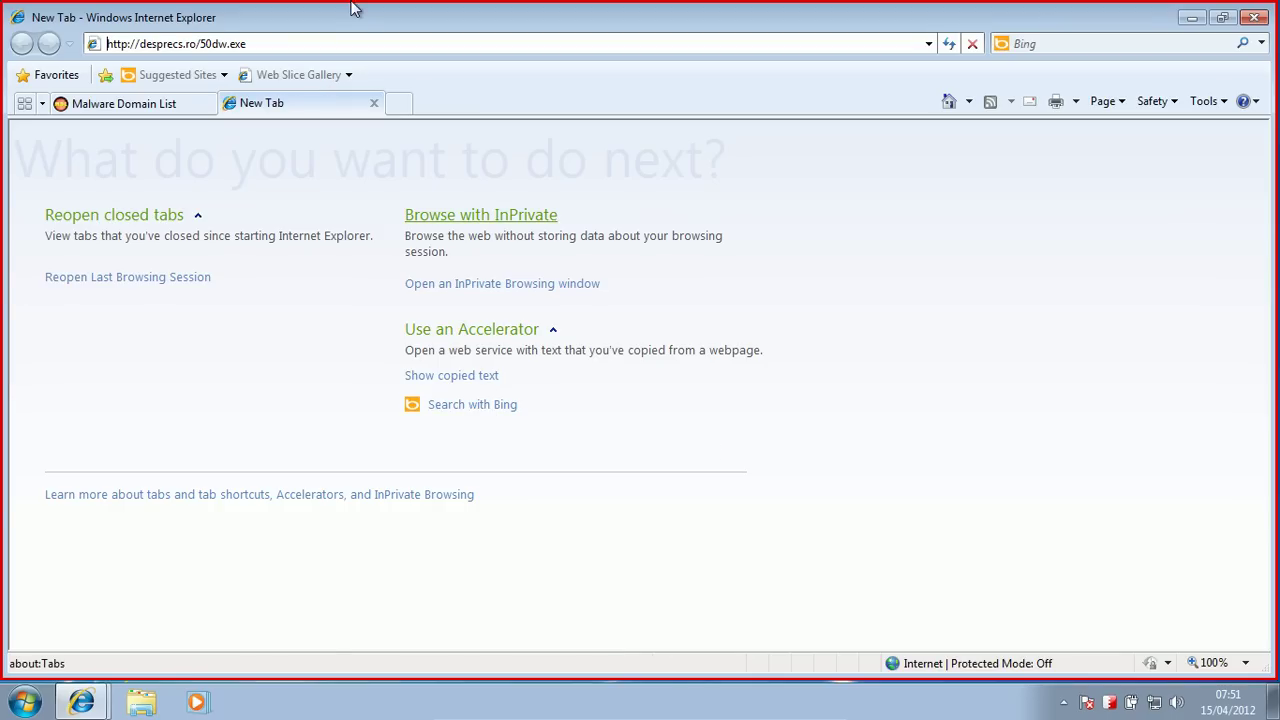
# Step: Copy thehorsetailor.com/7QtL.exe from the list and load it in the new tab
pyautogui.click(163, 100)
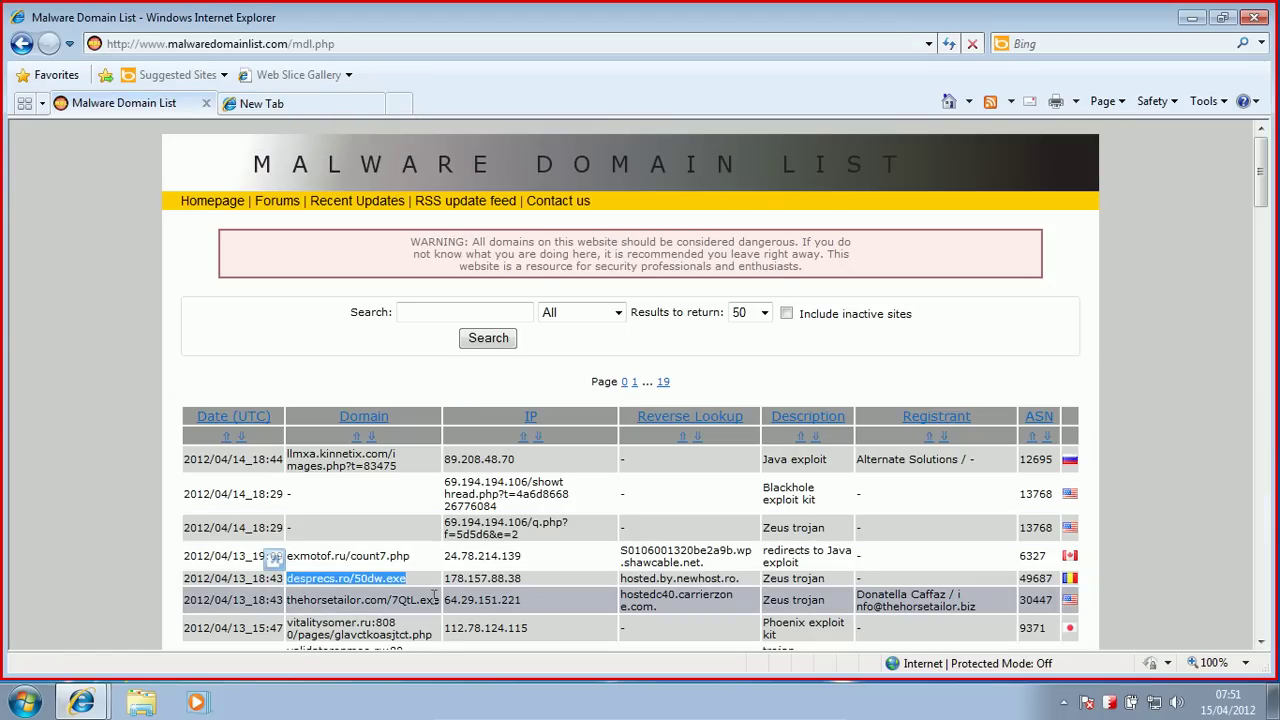
pyautogui.moveTo(440, 598); pyautogui.dragTo(288, 600)
pyautogui.hotkey('ctrl', 'c')
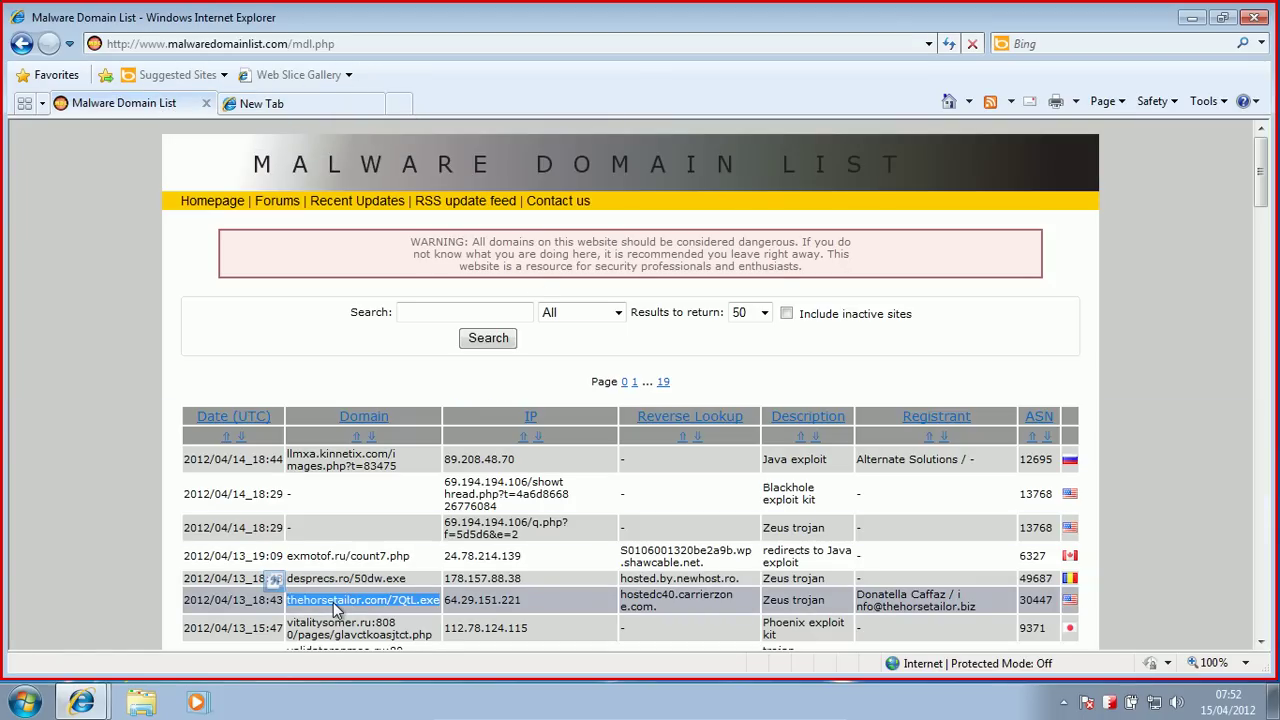
pyautogui.click(252, 103)
pyautogui.click(222, 46)
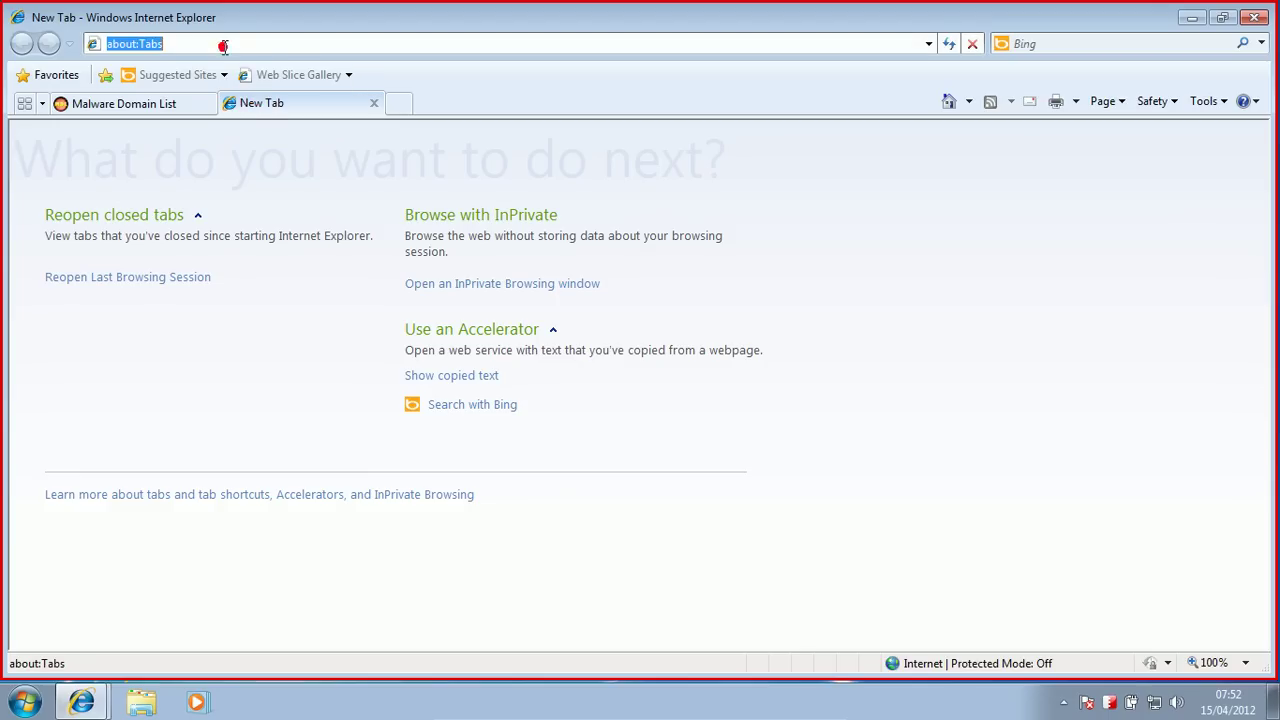
pyautogui.hotkey('ctrl', 'v')
pyautogui.press('Return')
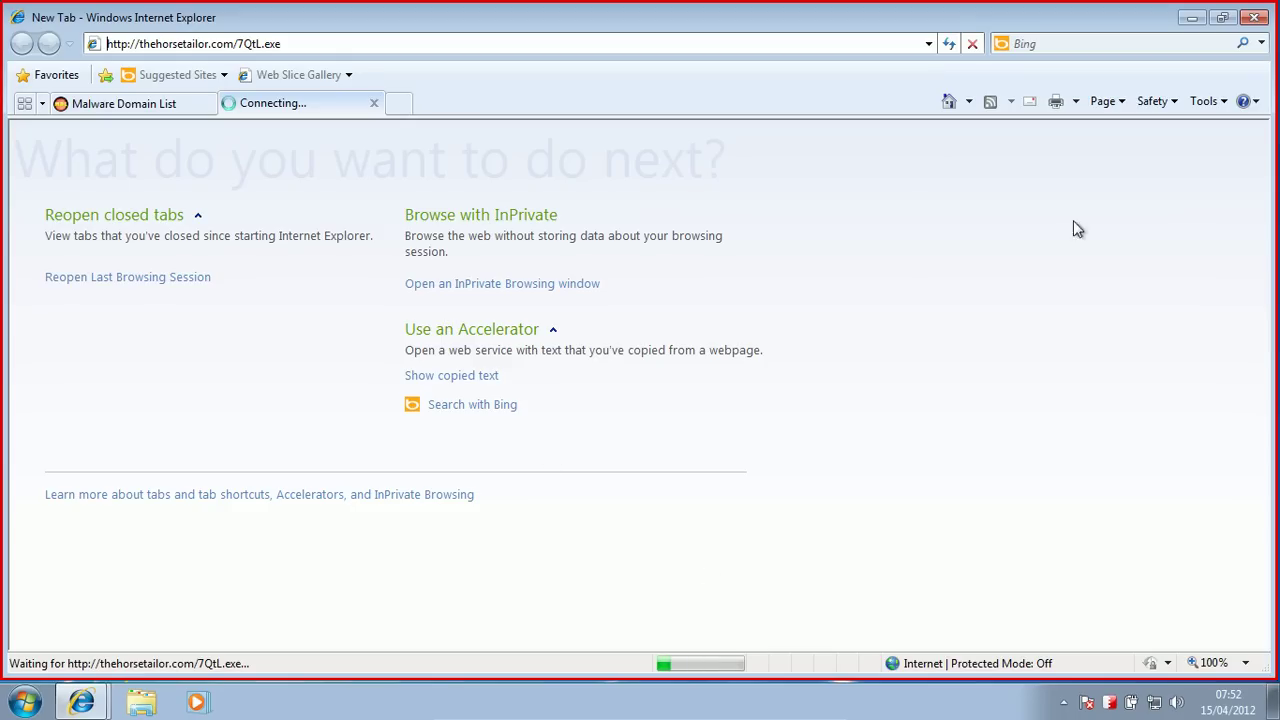
# Step: Minimise the VM and disable the avast! shields from the host's tray menu
pyautogui.moveTo(678, 716)
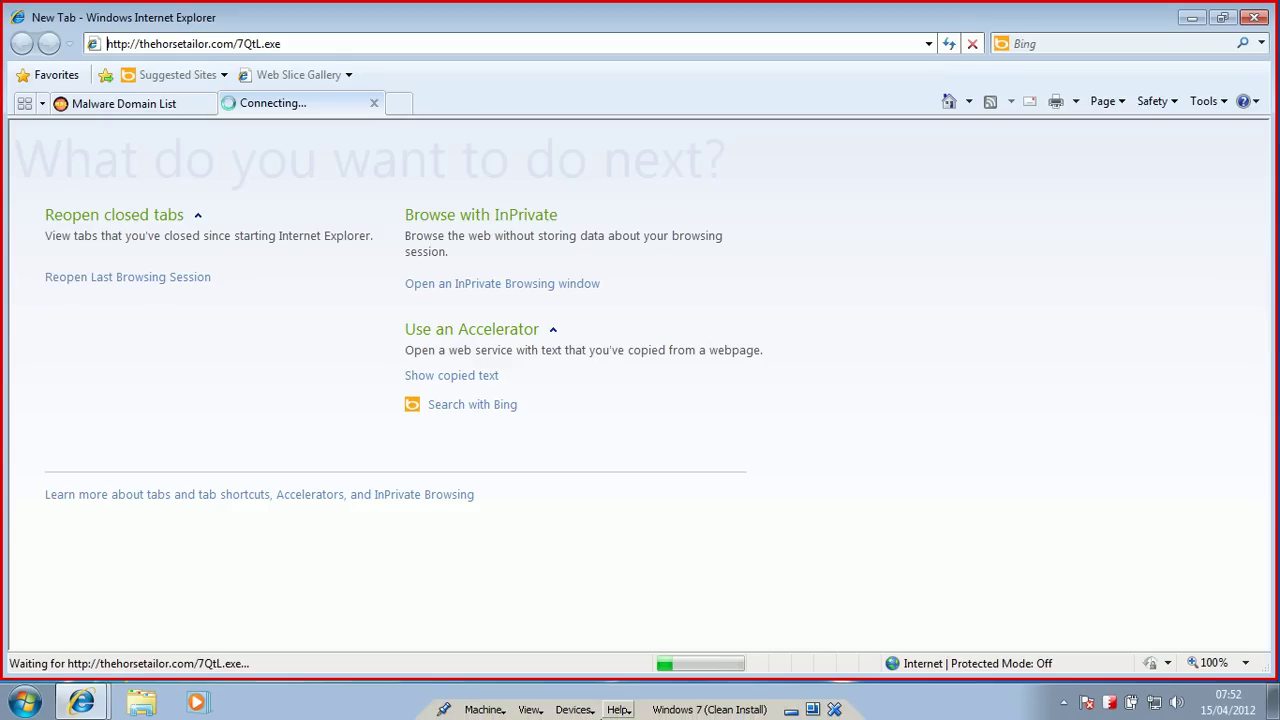
pyautogui.click(812, 704)
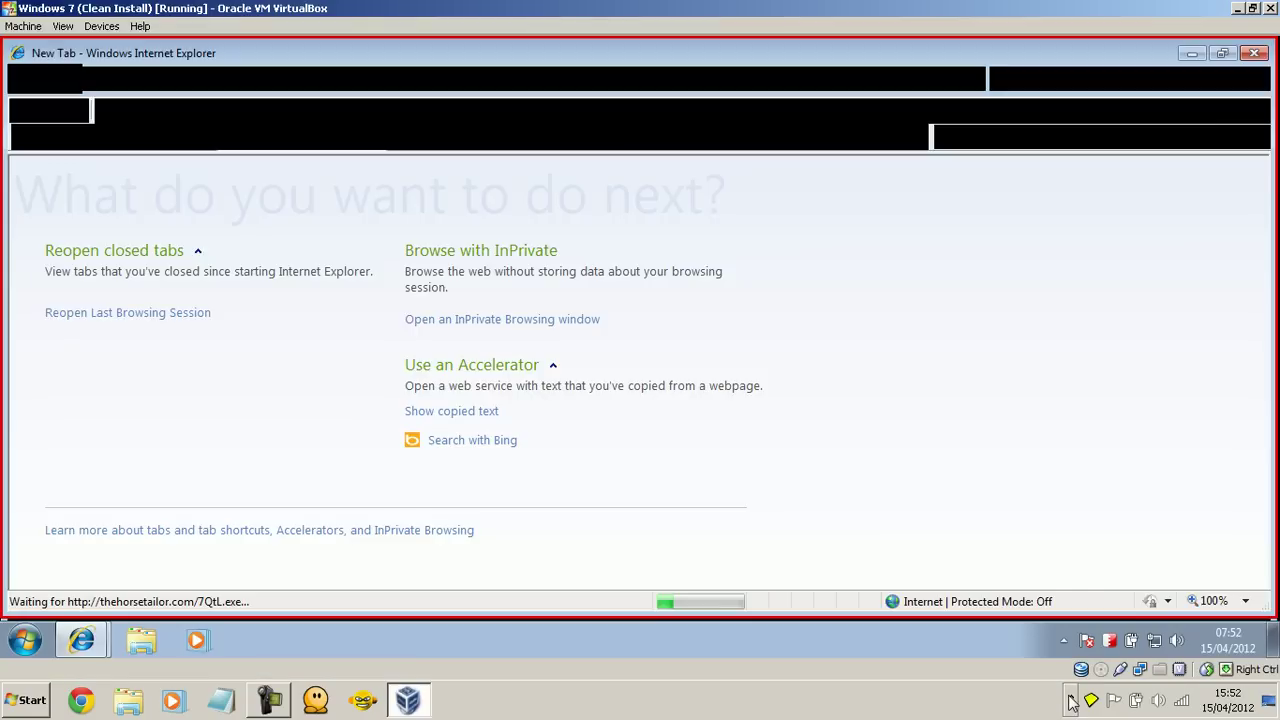
pyautogui.click(1071, 699)
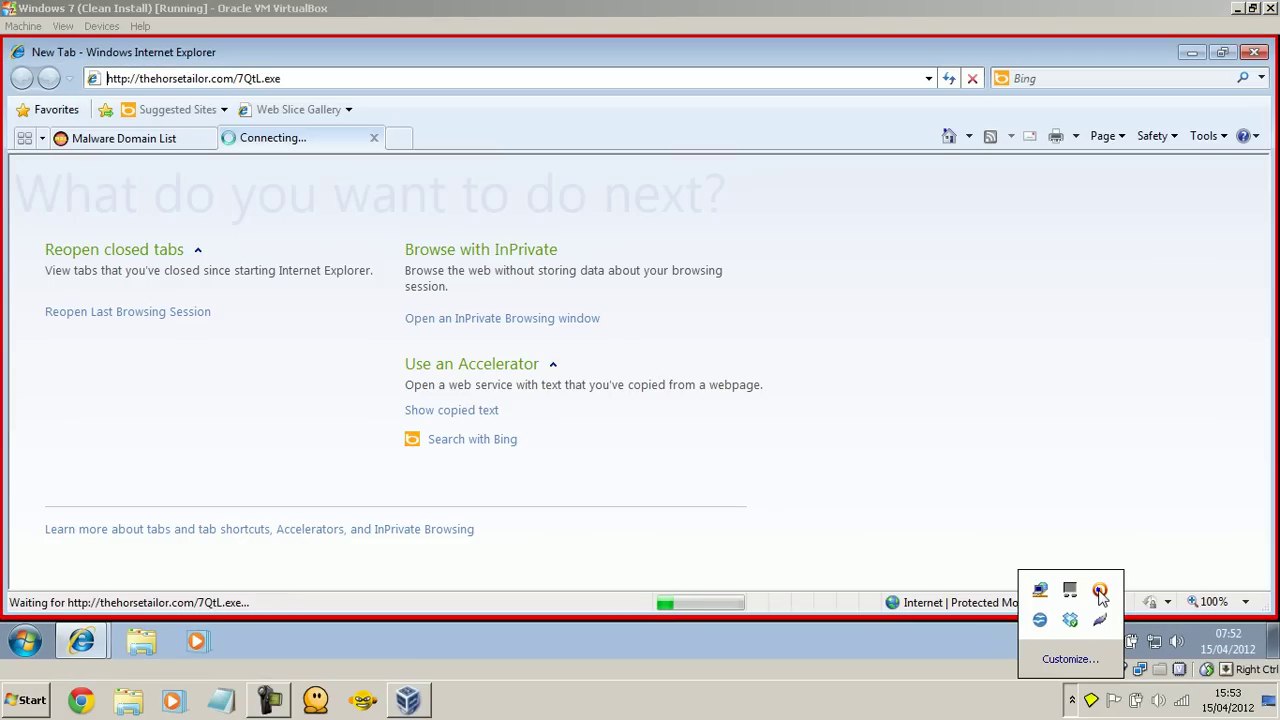
pyautogui.rightClick(1100, 593)
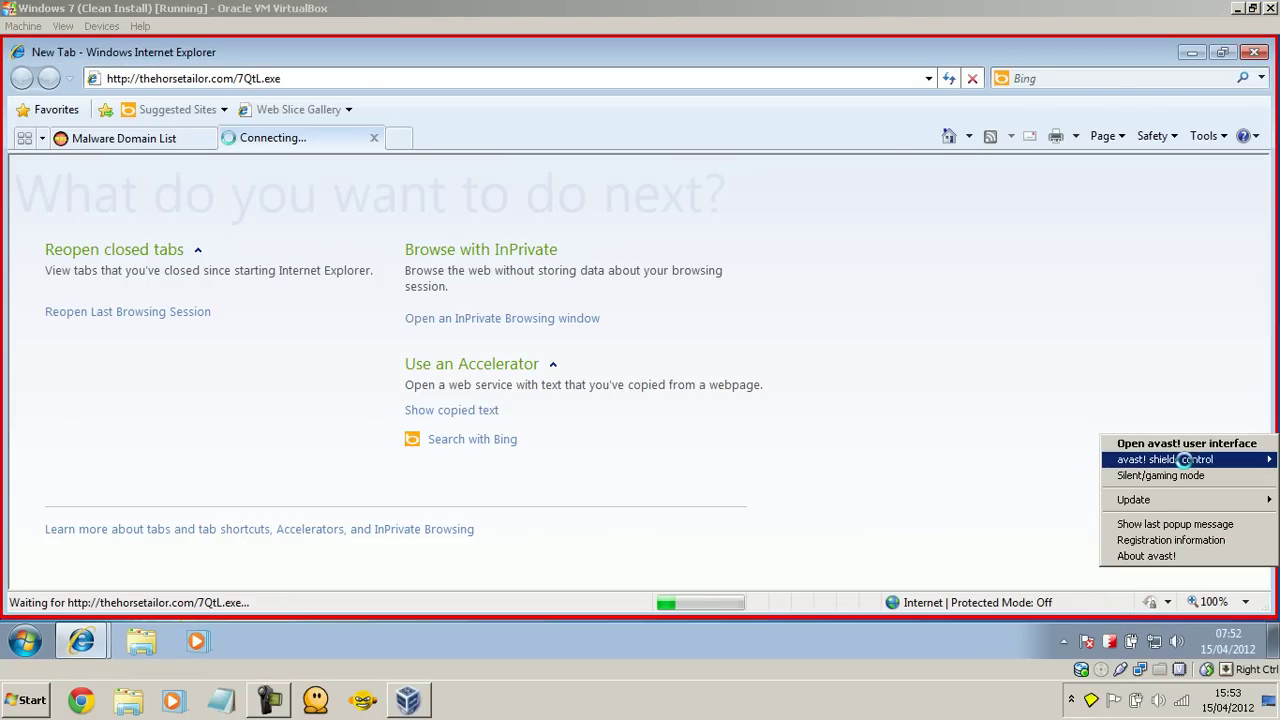
pyautogui.moveTo(1184, 459)
pyautogui.click(1045, 485)
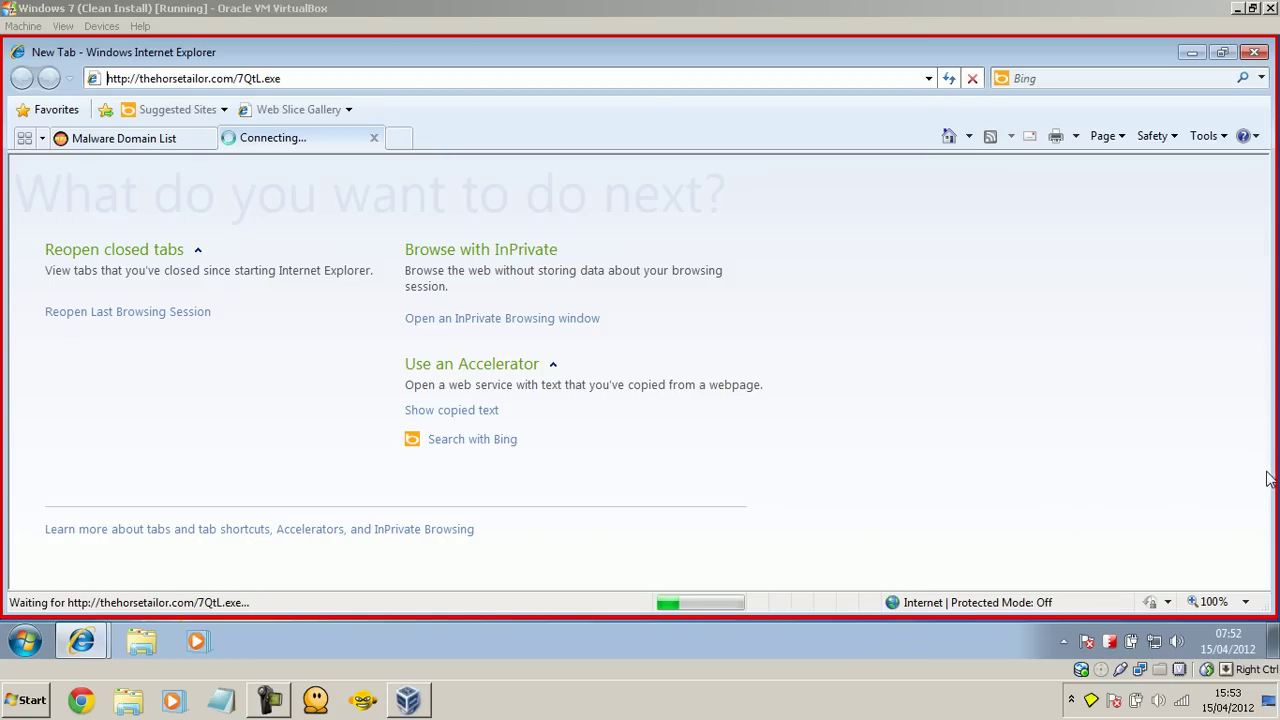
# Step: Switch the Windows 7 VirtualBox window to fullscreen mode
pyautogui.click(786, 328)
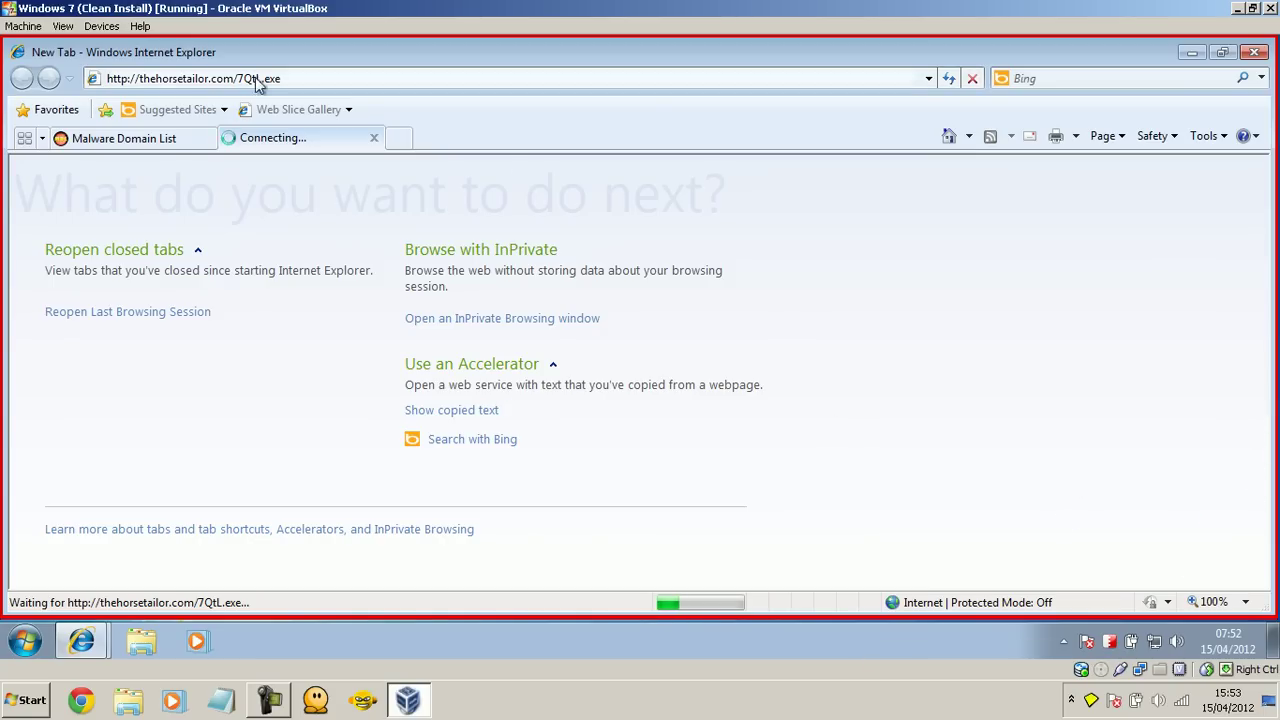
pyautogui.click(24, 26)
pyautogui.moveTo(64, 26)
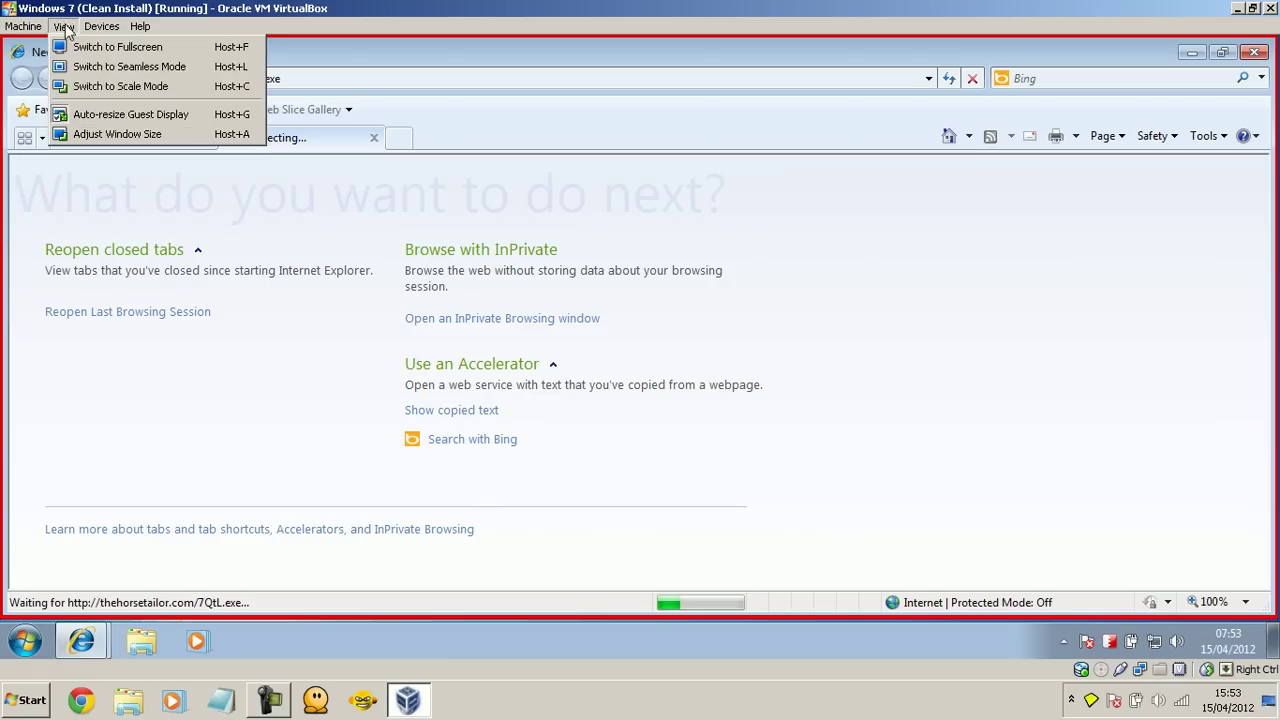
pyautogui.click(75, 47)
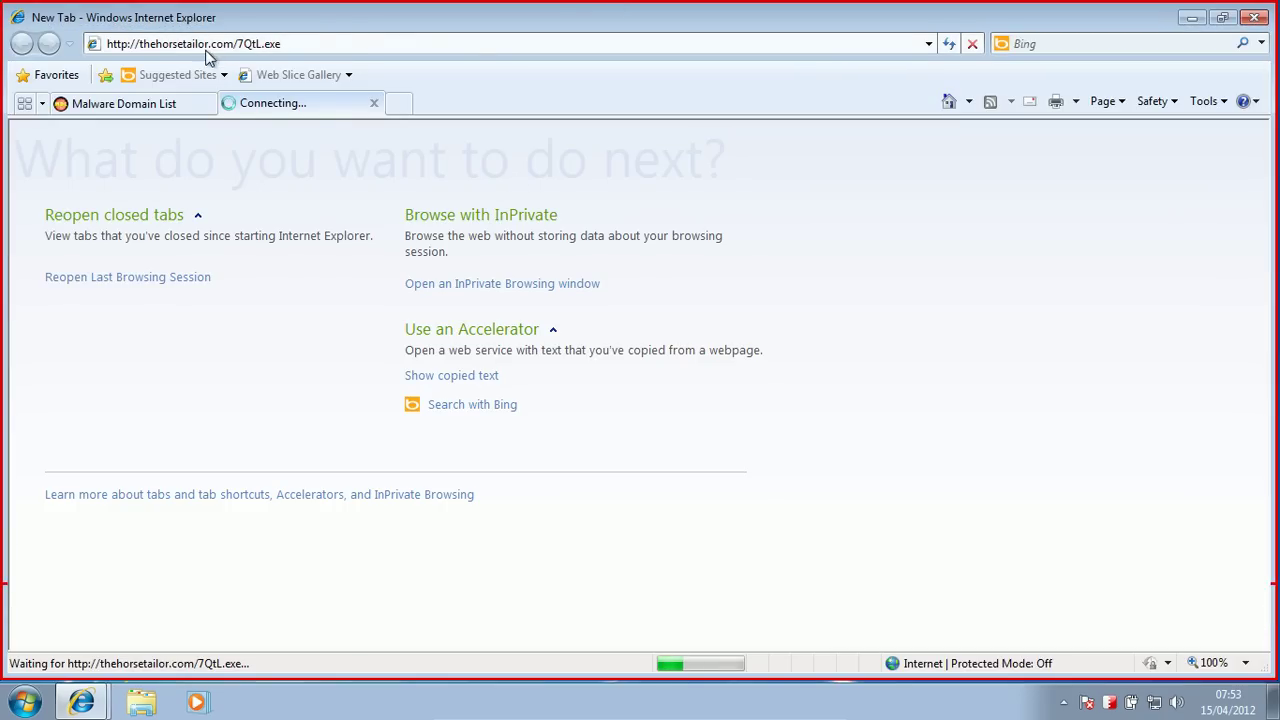
# Step: Copy validatoronmee.ru:8080/pages/dq.php?i=15 into the second tab and load it
pyautogui.click(146, 104)
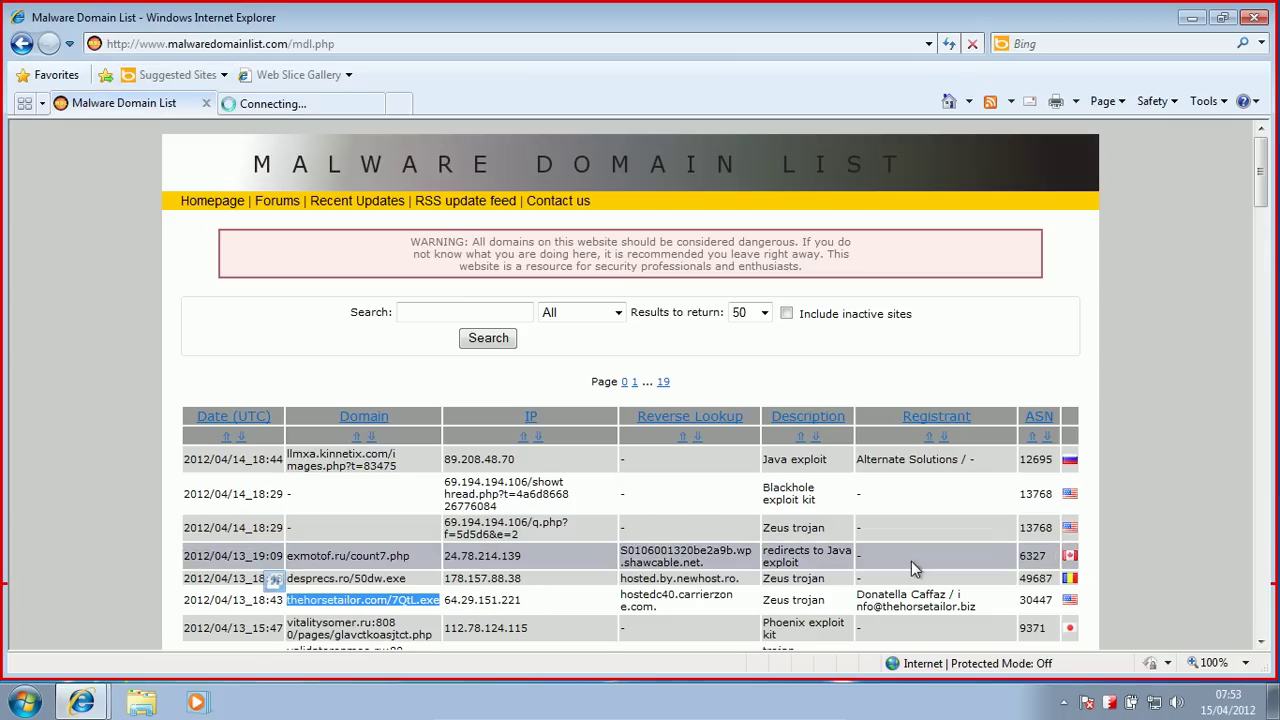
pyautogui.moveTo(1258, 176); pyautogui.dragTo(1265, 203)
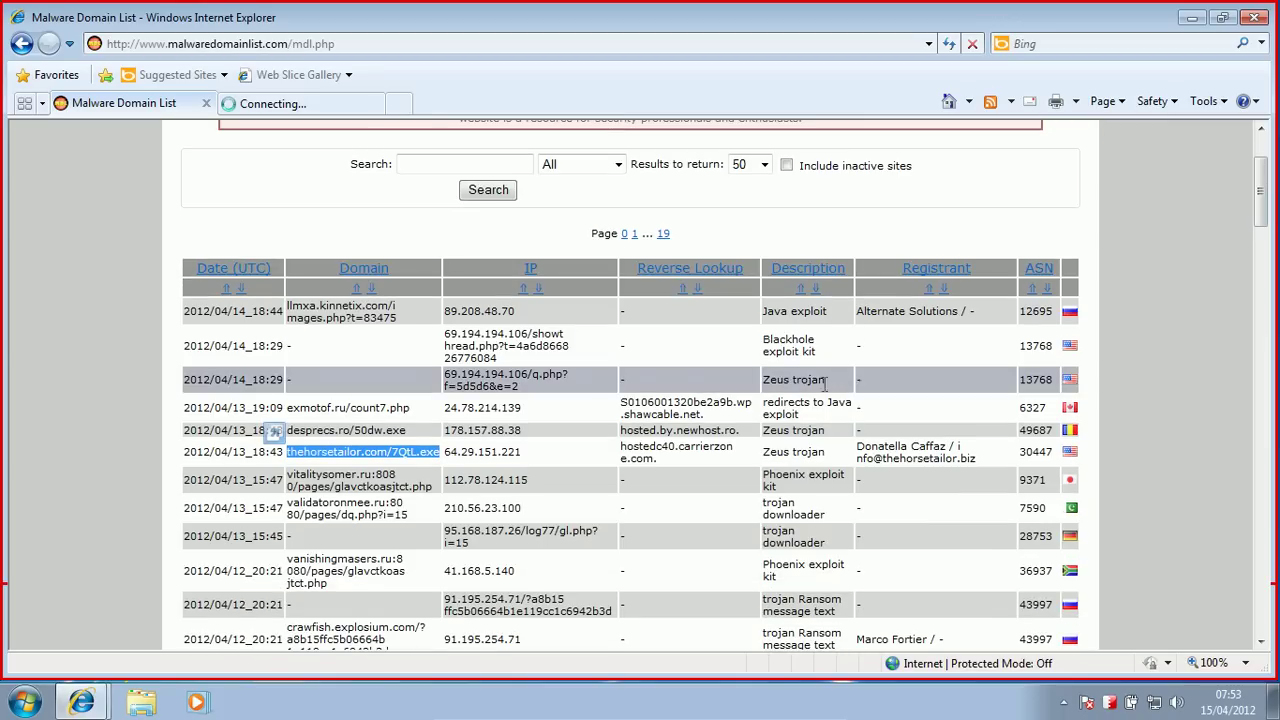
pyautogui.moveTo(405, 520); pyautogui.dragTo(298, 512)
pyautogui.hotkey('ctrl', 'c')
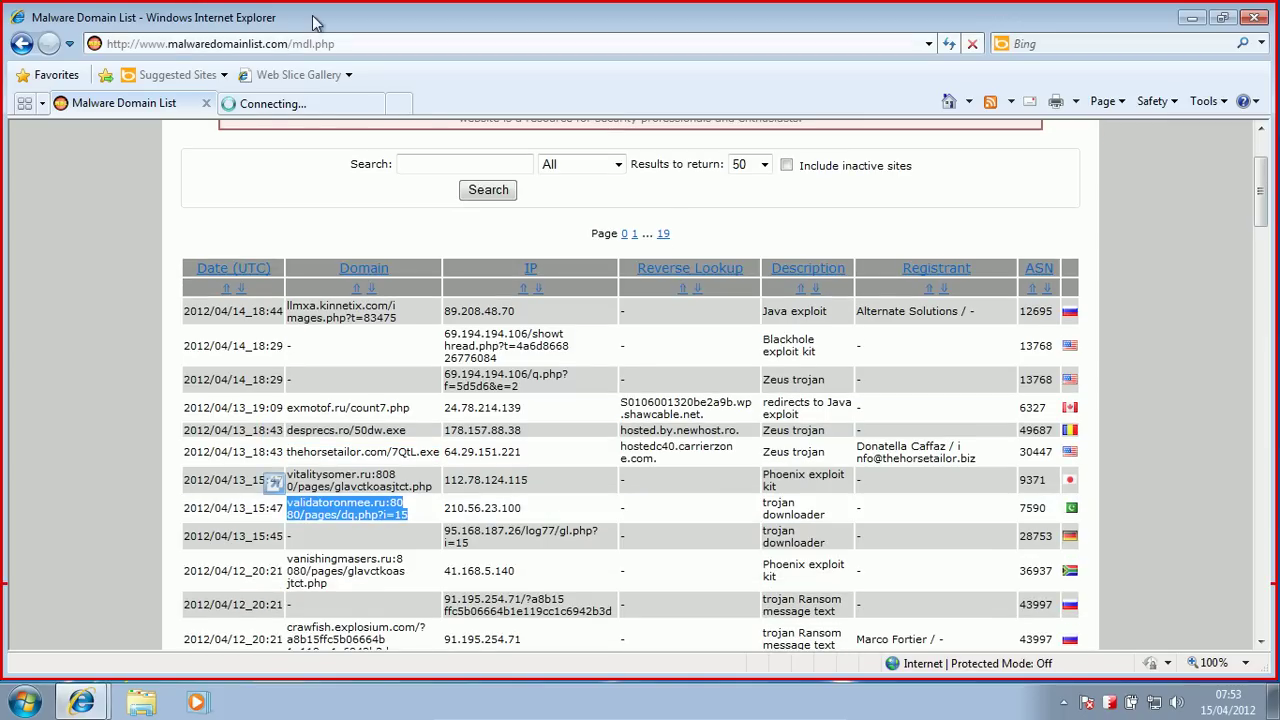
pyautogui.click(265, 103)
pyautogui.click(239, 44)
pyautogui.hotkey('ctrl', 'v')
pyautogui.press('Return')
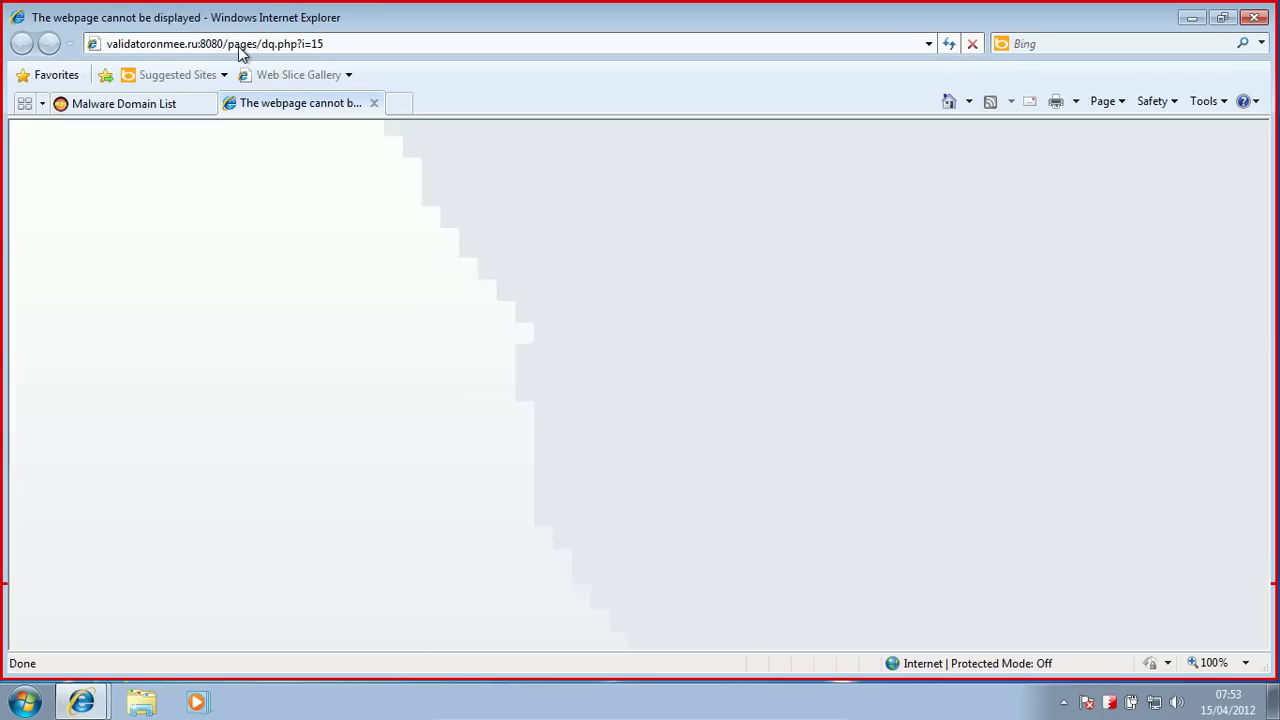
# Step: Copy the thehorsetailor.com/7QtL.exe entry and return to the error-page tab
pyautogui.click(172, 102)
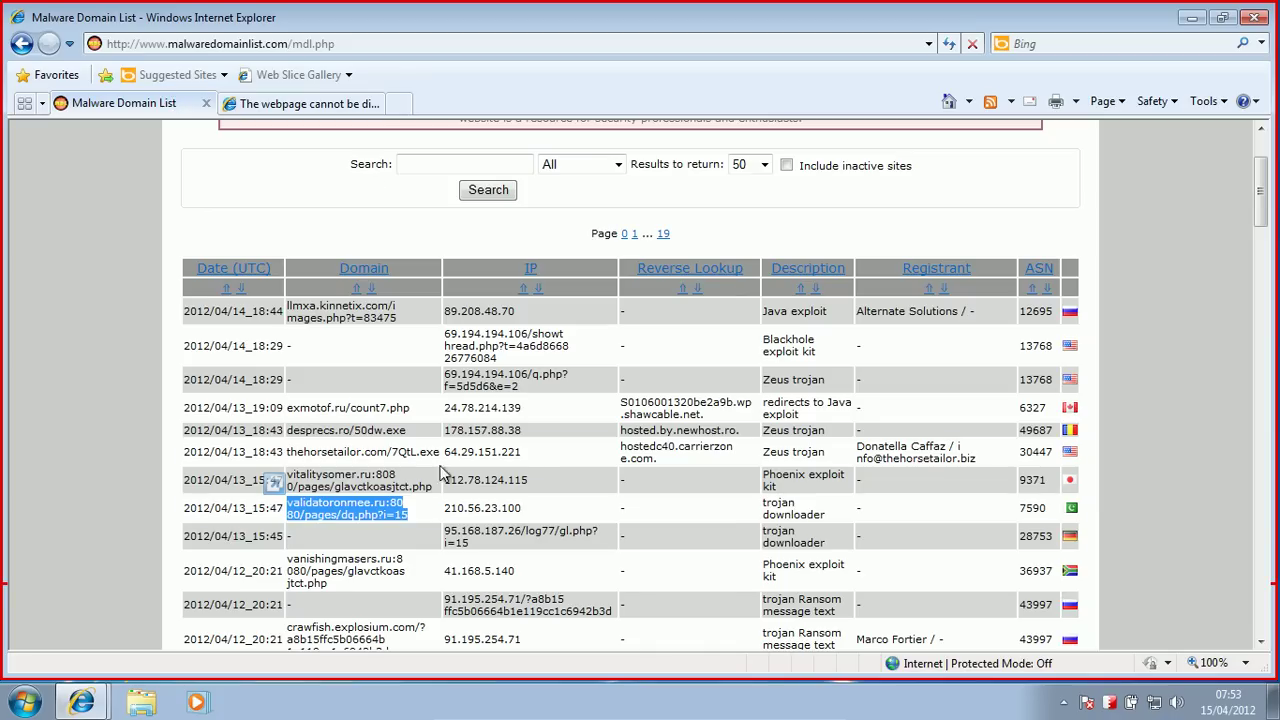
pyautogui.click(325, 455)
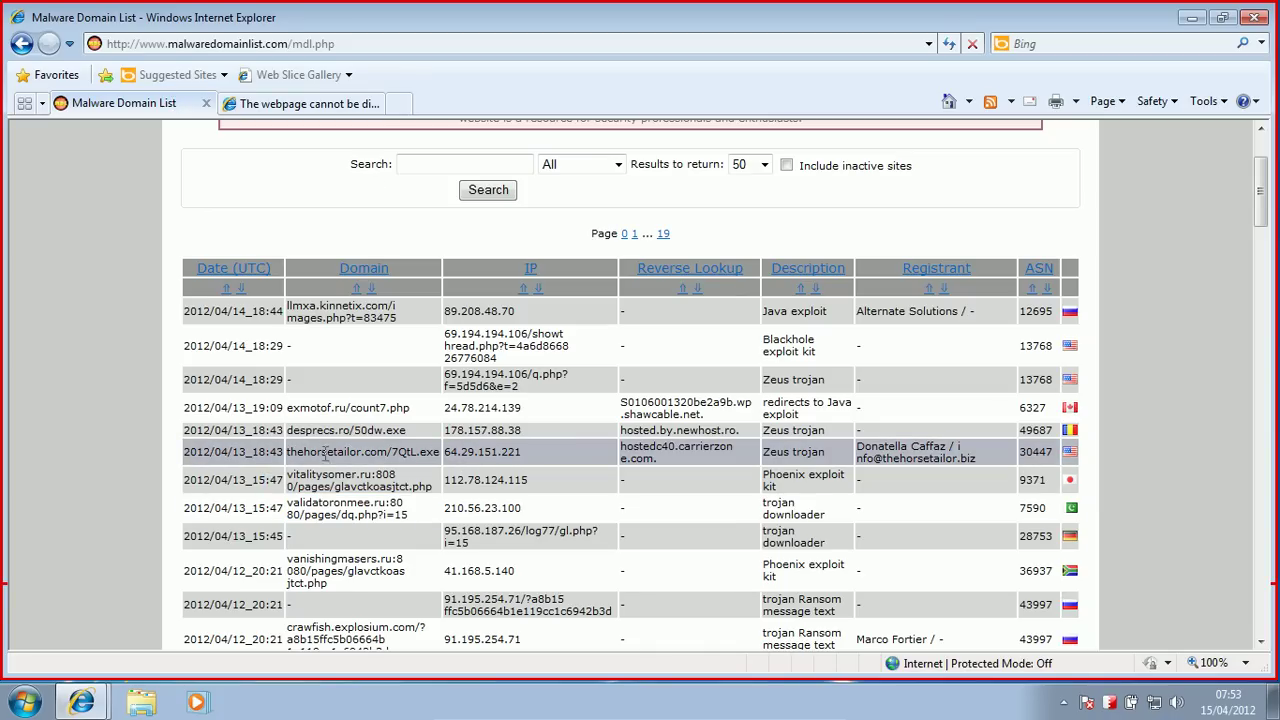
pyautogui.tripleClick(440, 455)
pyautogui.hotkey('ctrl', 'c')
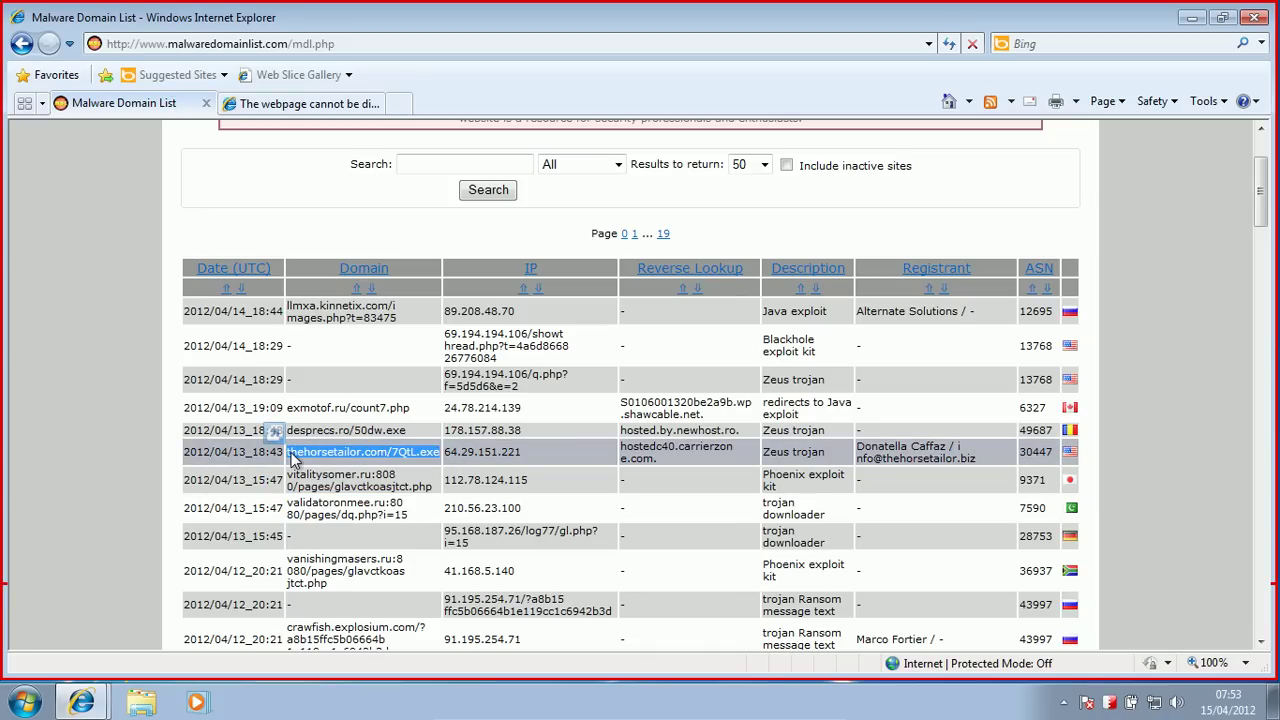
pyautogui.click(290, 103)
# Step: Load thehorsetailor.com/7QtL.exe, choose Run, accept the unsigned-file block, and close the download window
pyautogui.click(245, 44)
pyautogui.hotkey('ctrl', 'v')
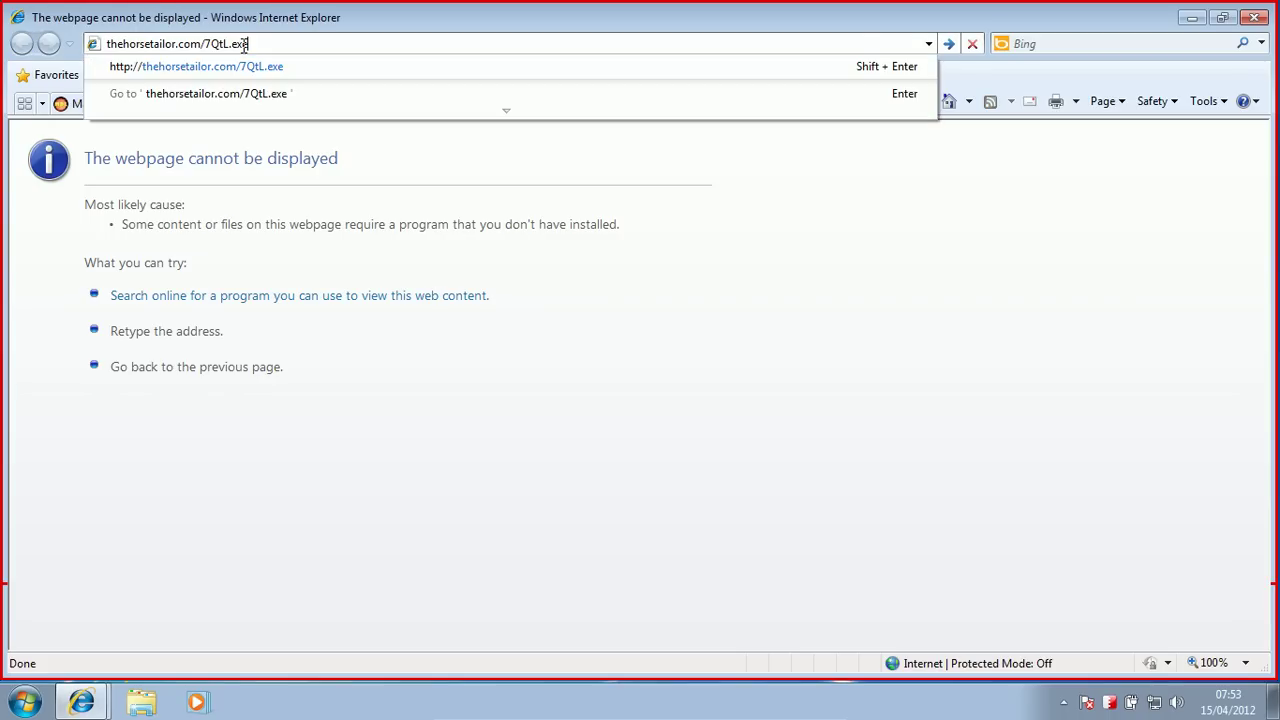
pyautogui.press('Return')
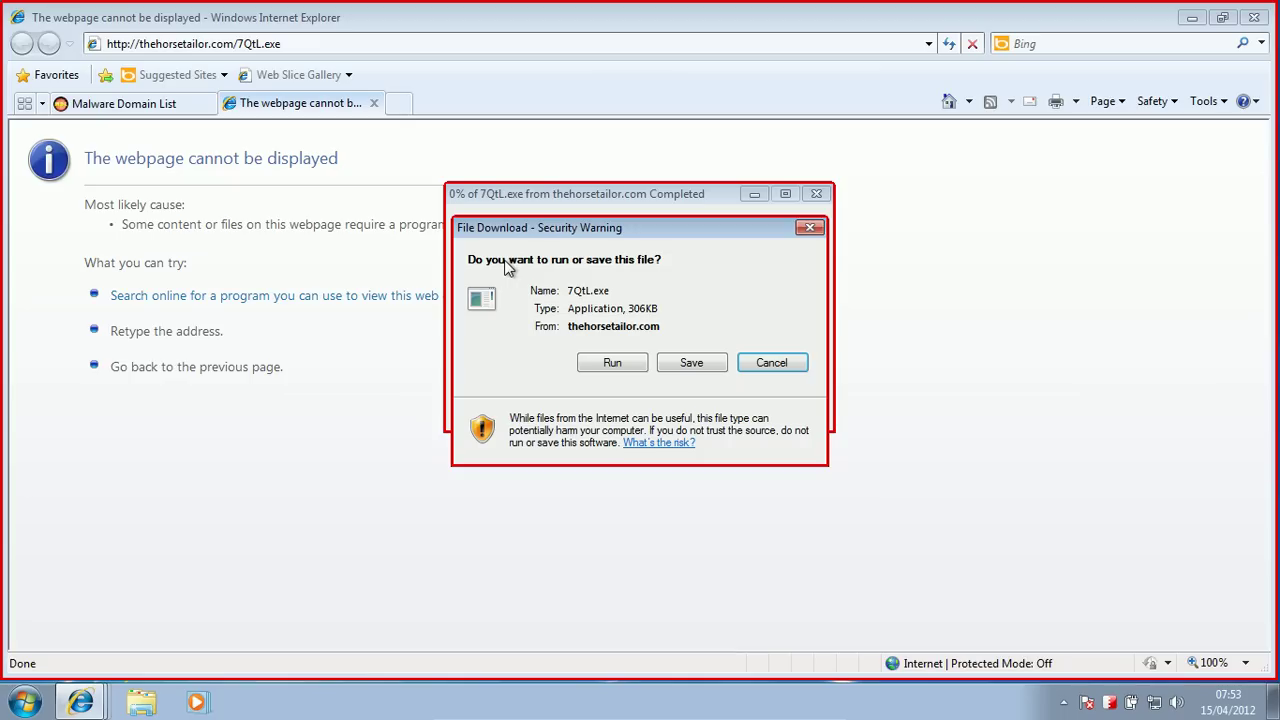
pyautogui.click(588, 363)
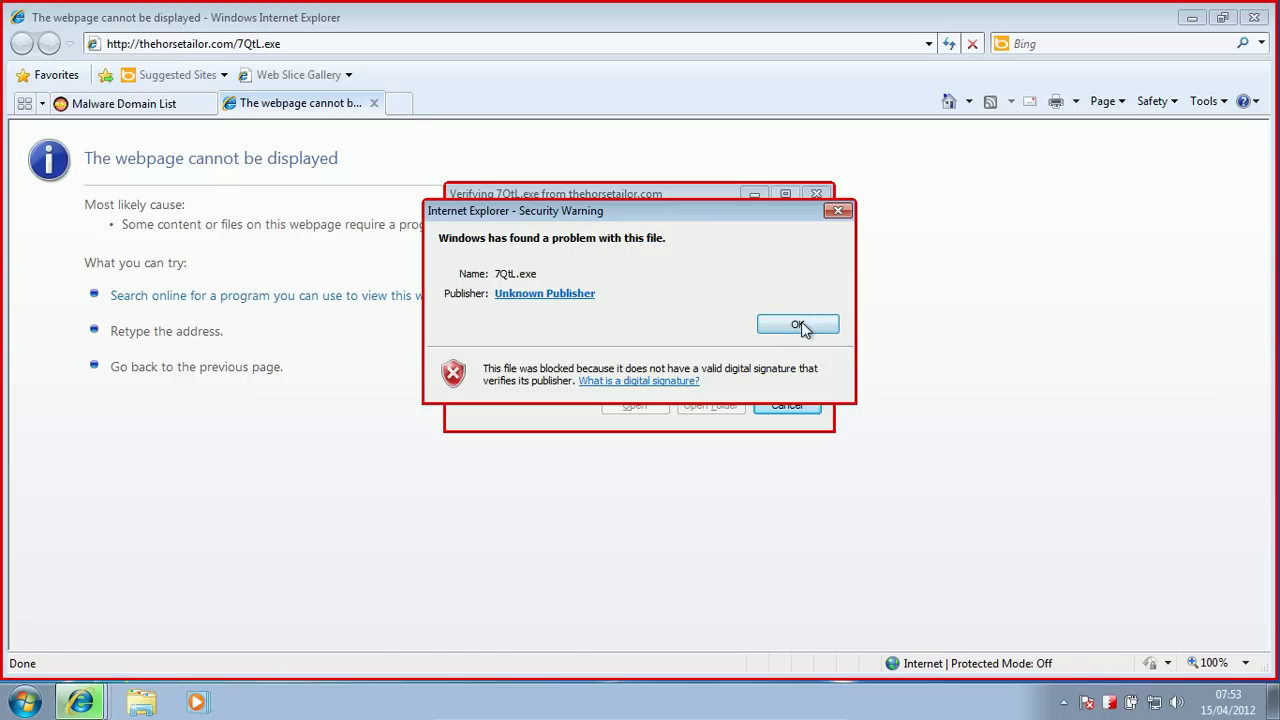
pyautogui.click(812, 322)
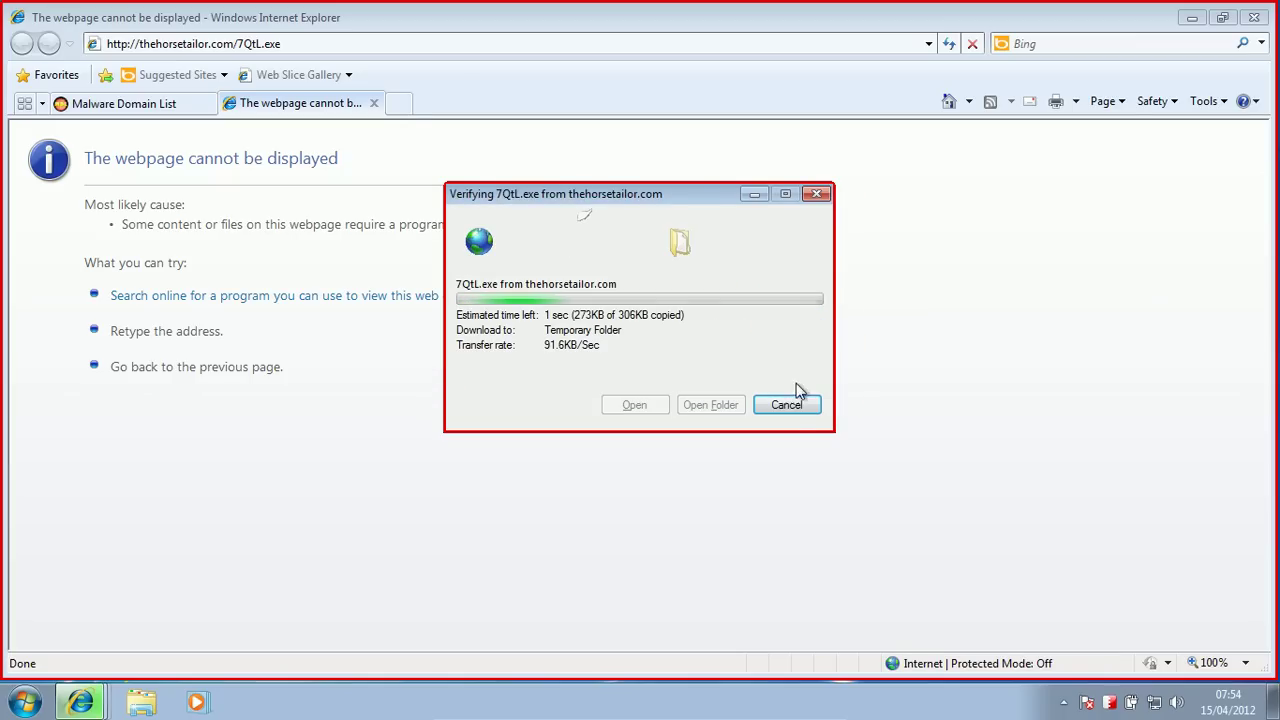
pyautogui.click(758, 398)
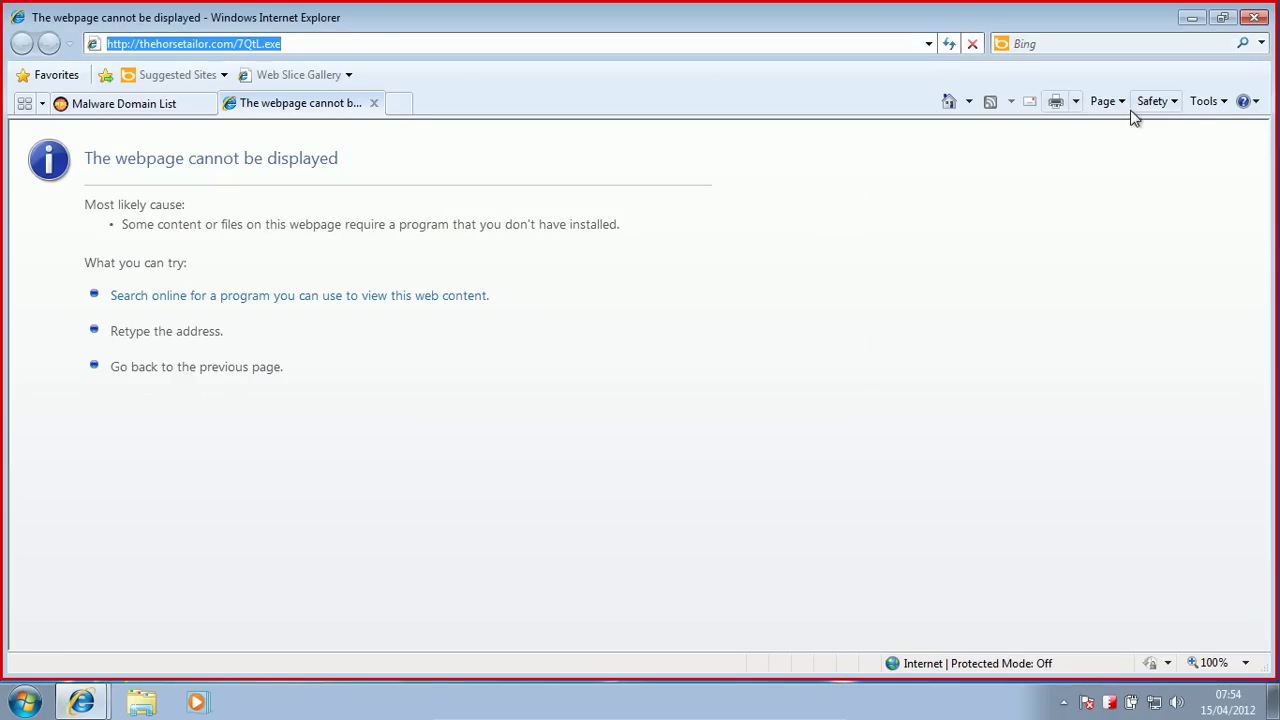
pyautogui.click(1206, 104)
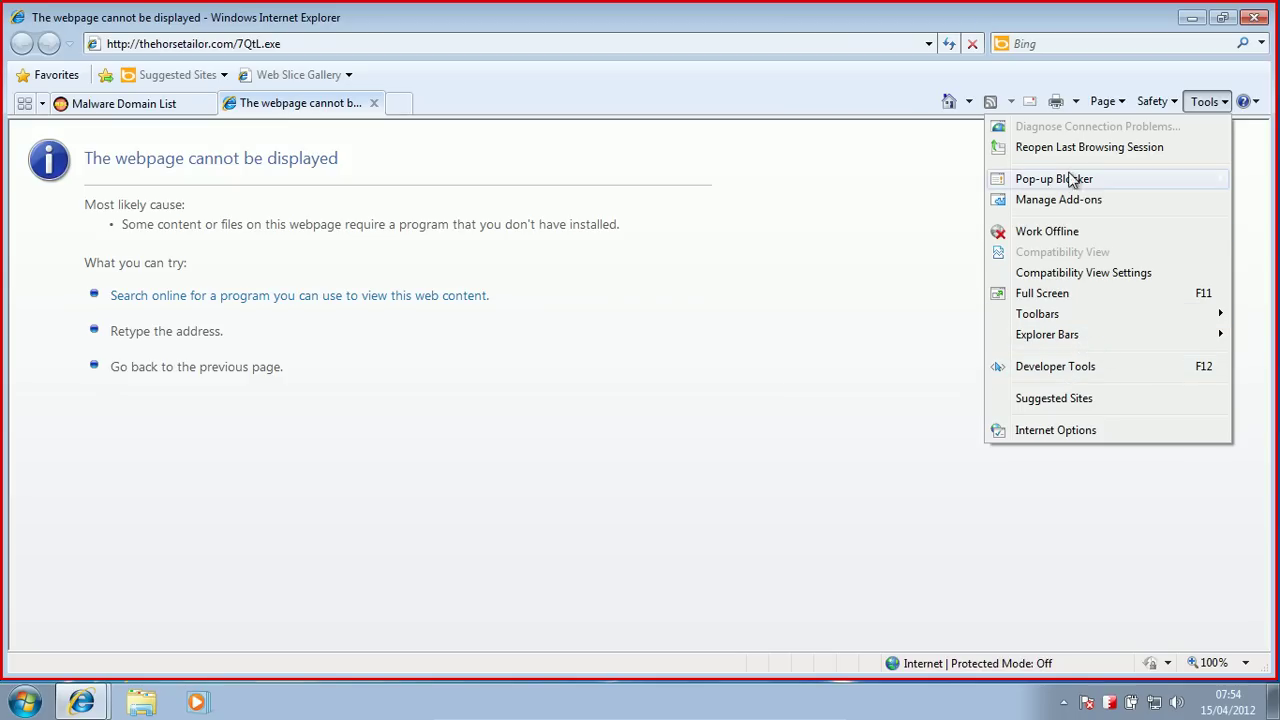
pyautogui.moveTo(1072, 185)
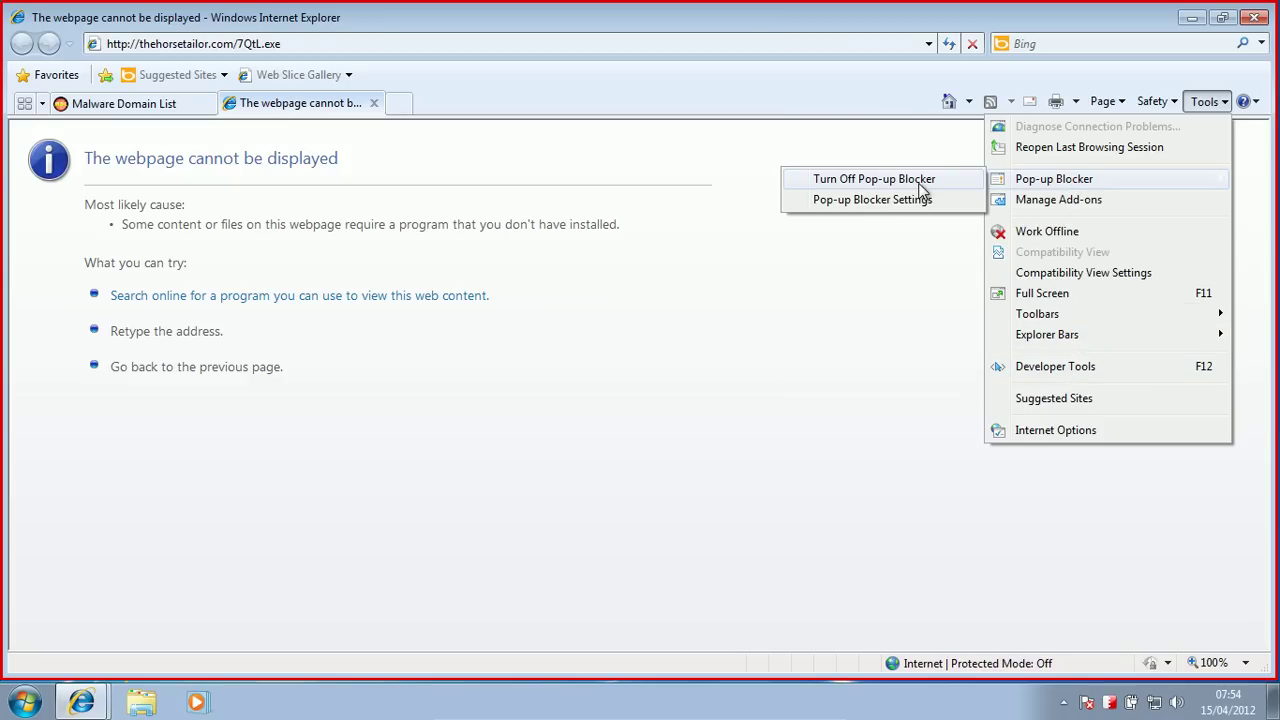
pyautogui.click(1126, 105)
pyautogui.click(1106, 101)
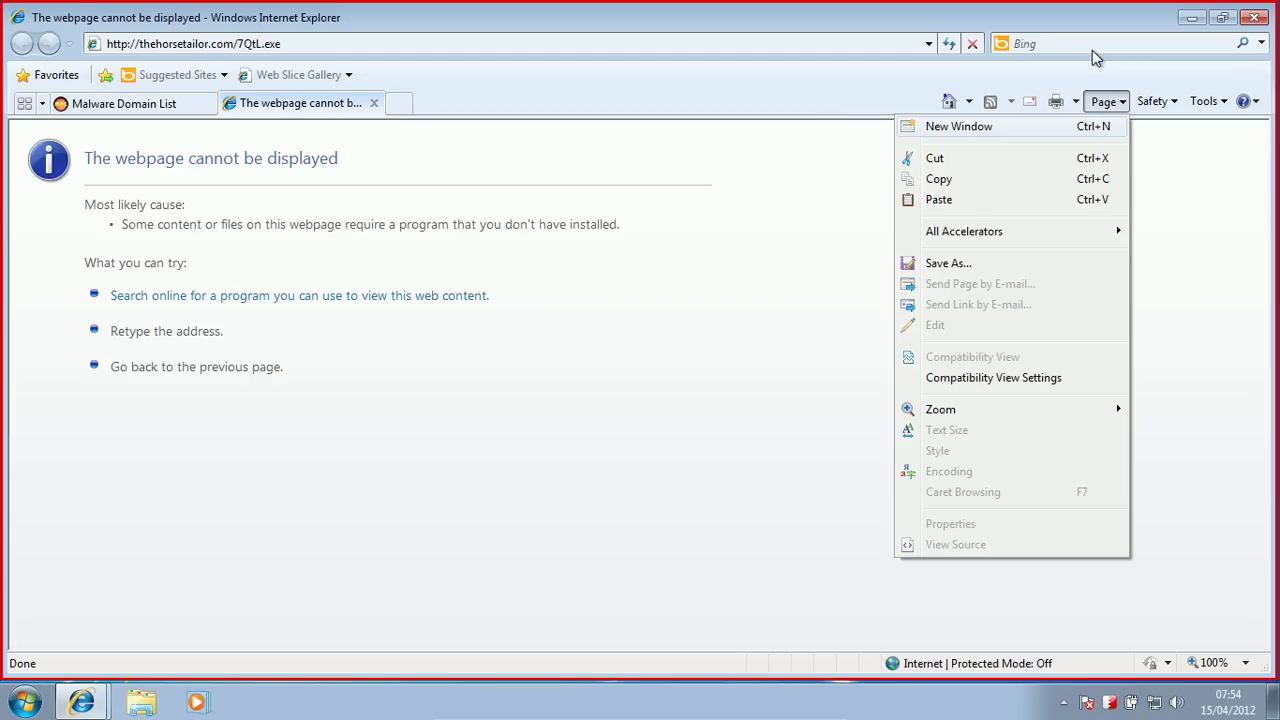
pyautogui.click(1157, 102)
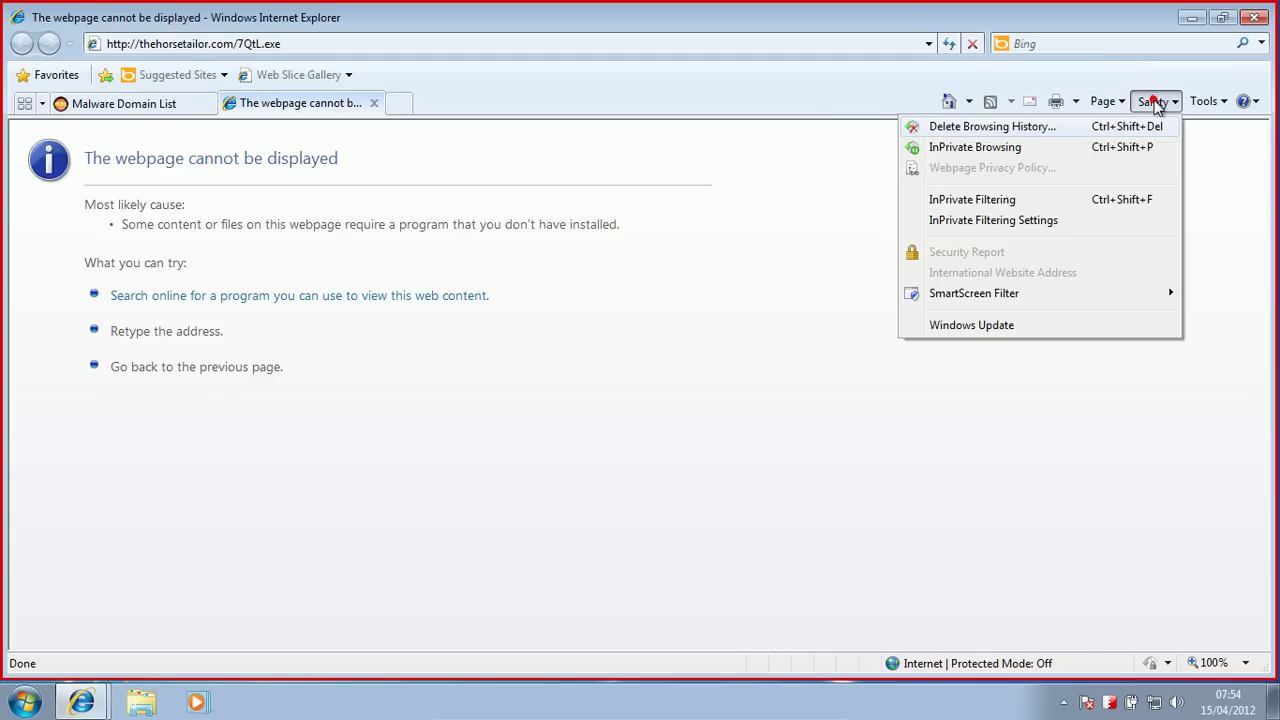
pyautogui.click(1103, 131)
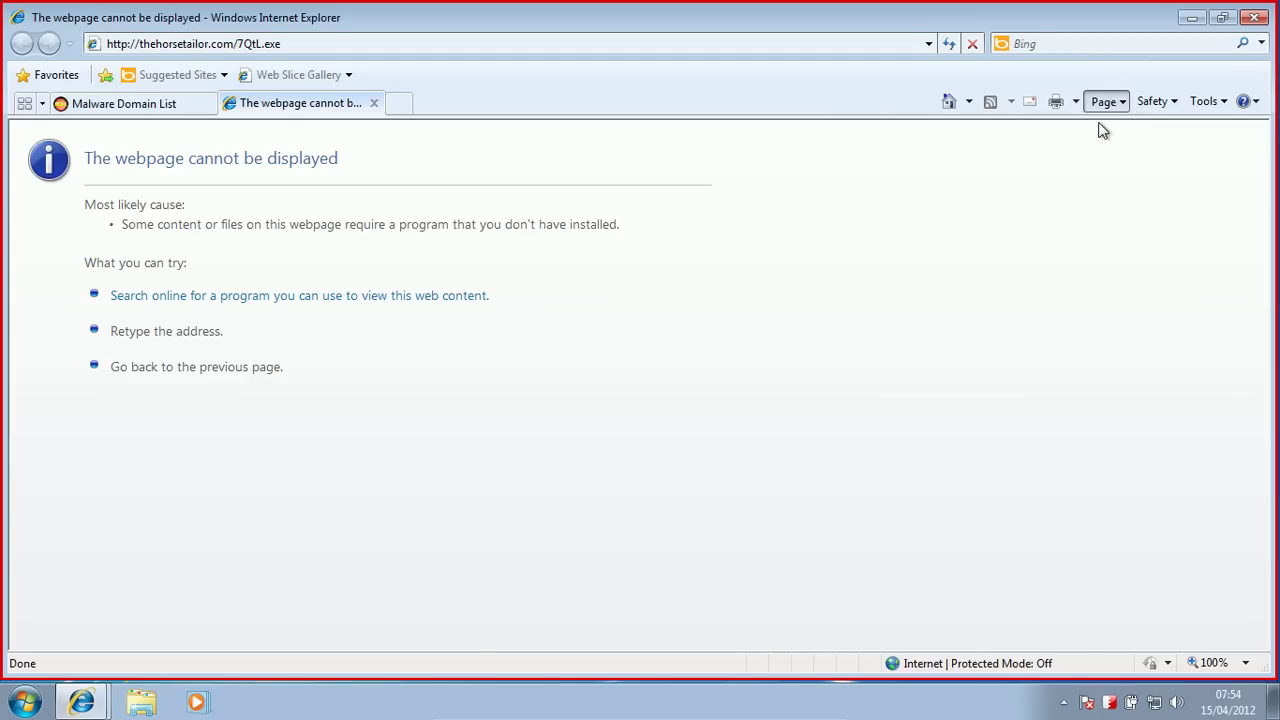
pyautogui.click(1151, 102)
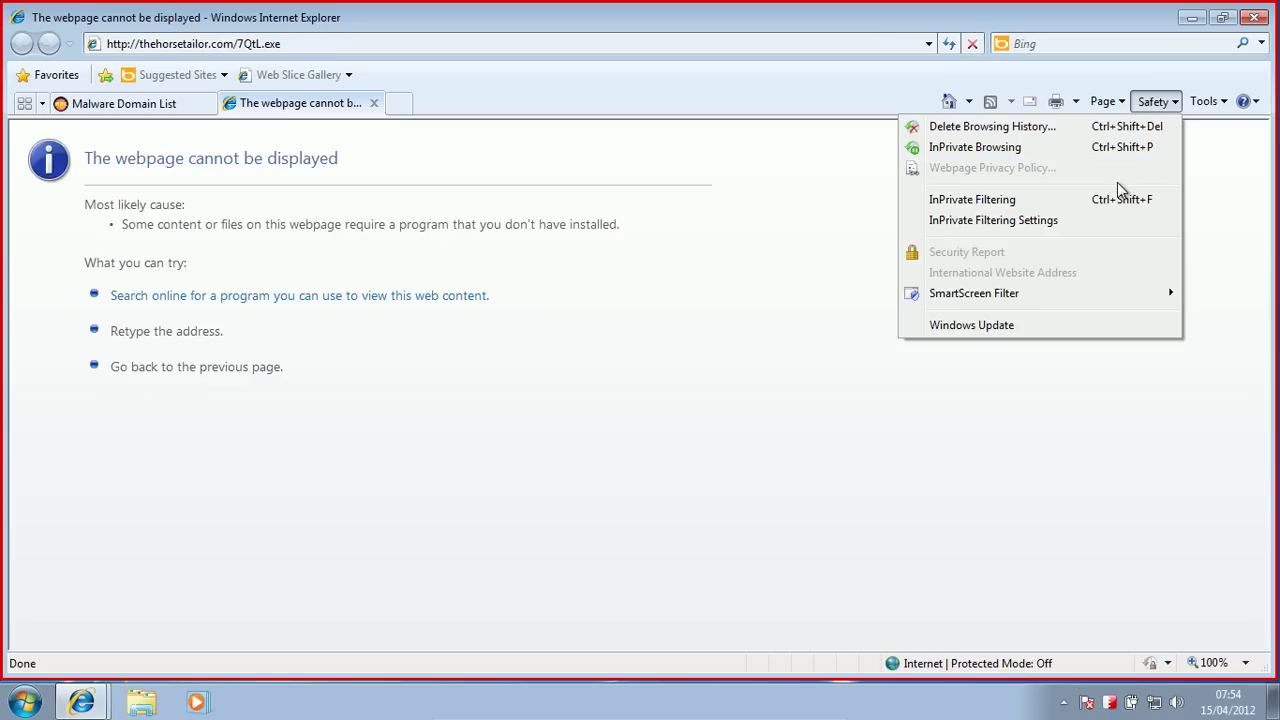
pyautogui.moveTo(1057, 299)
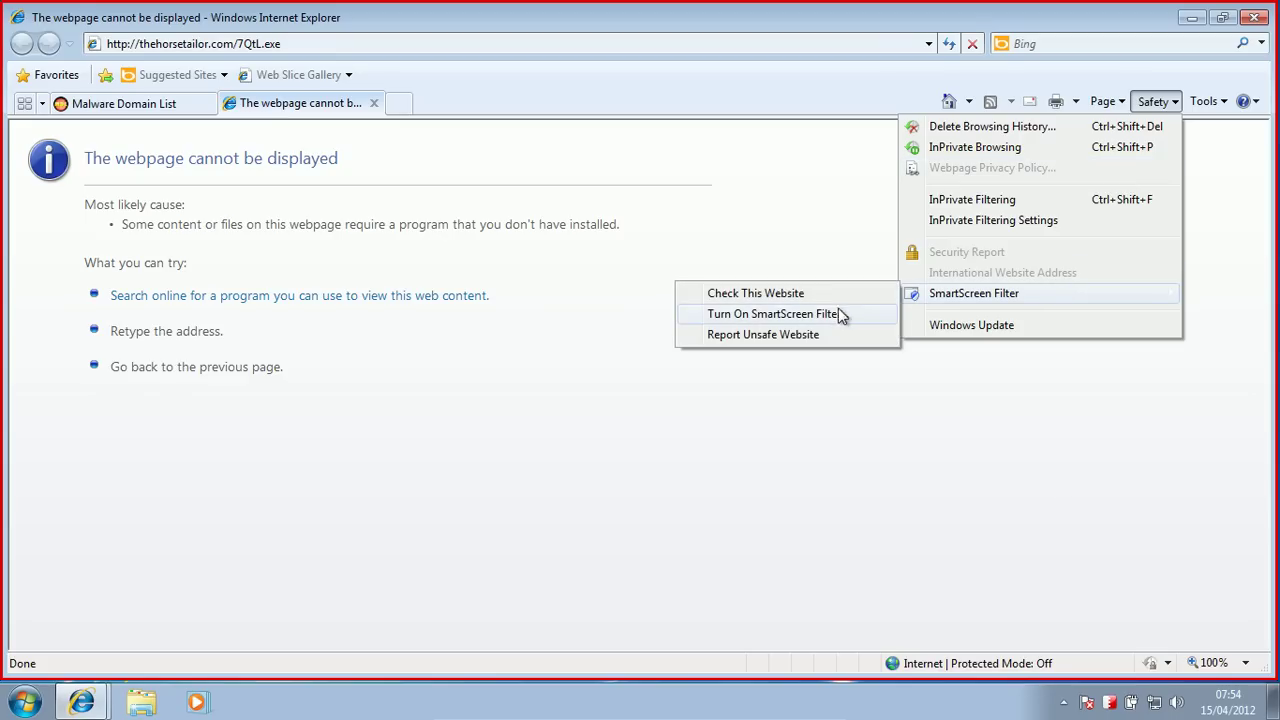
pyautogui.click(561, 334)
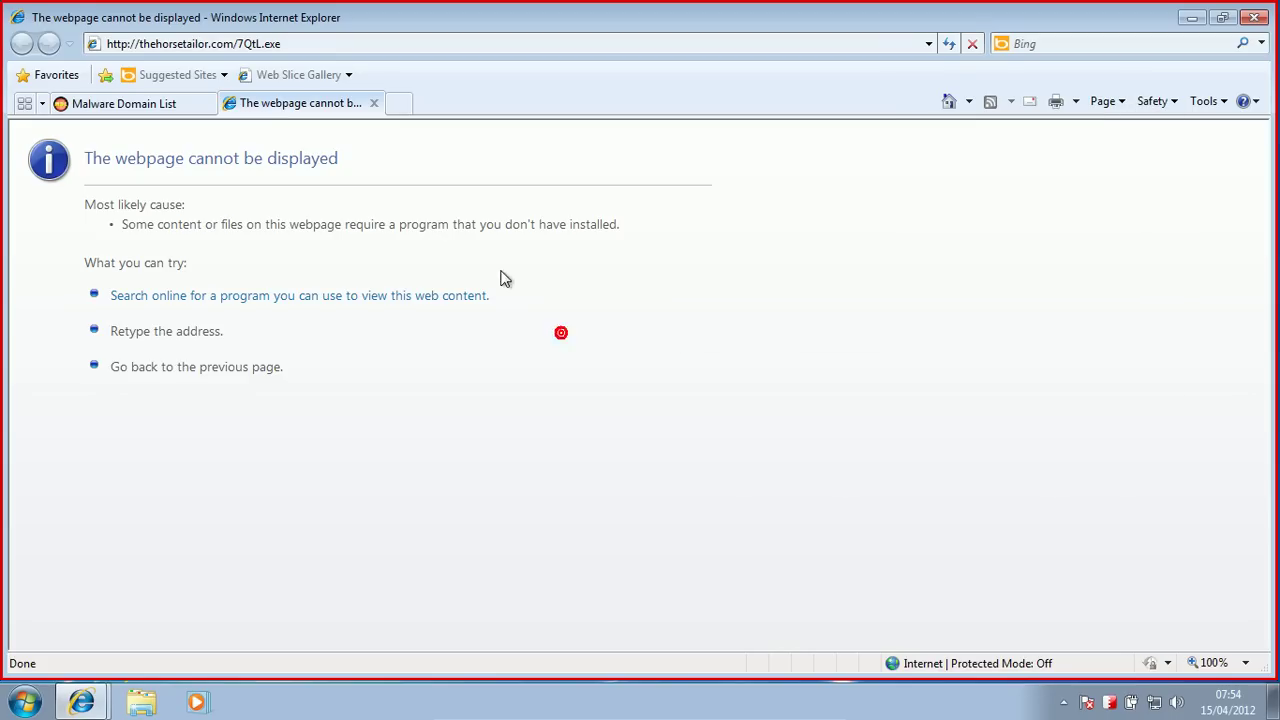
# Step: Copy 95.168.187.26/log77/gl.php?i=15 into the second tab and load it
pyautogui.click(148, 103)
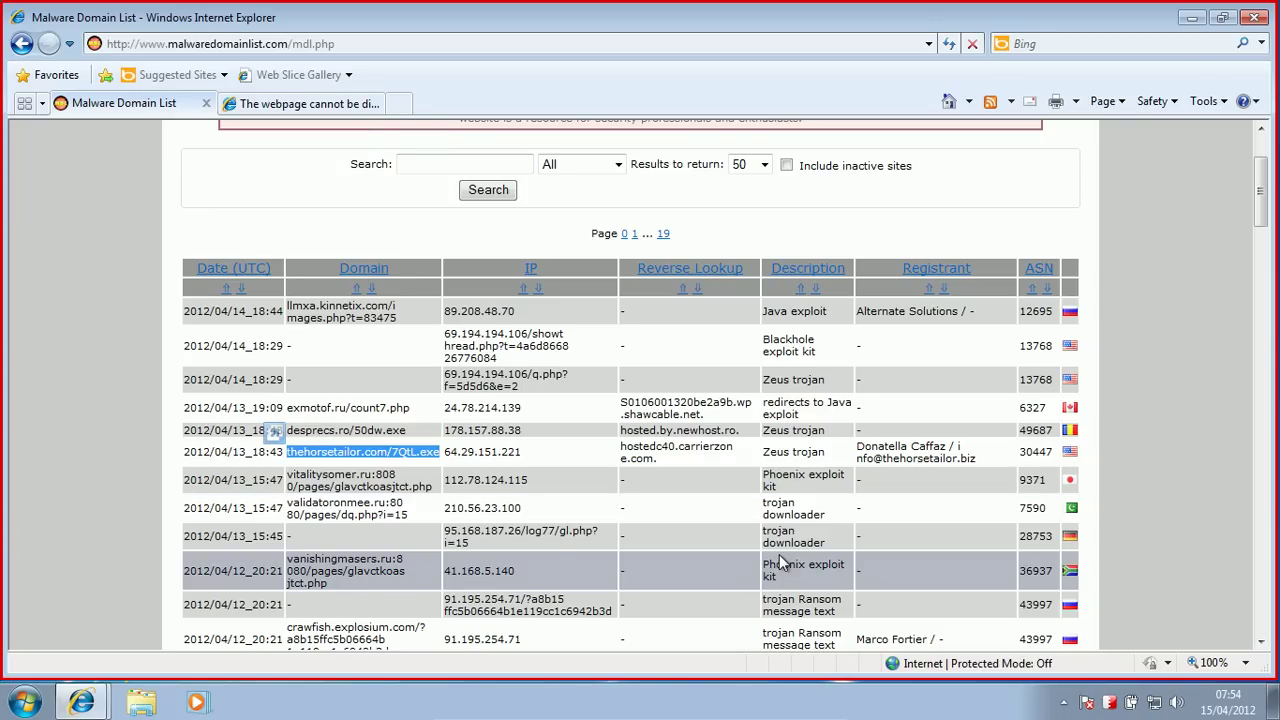
pyautogui.tripleClick(453, 537)
pyautogui.hotkey('ctrl', 'c')
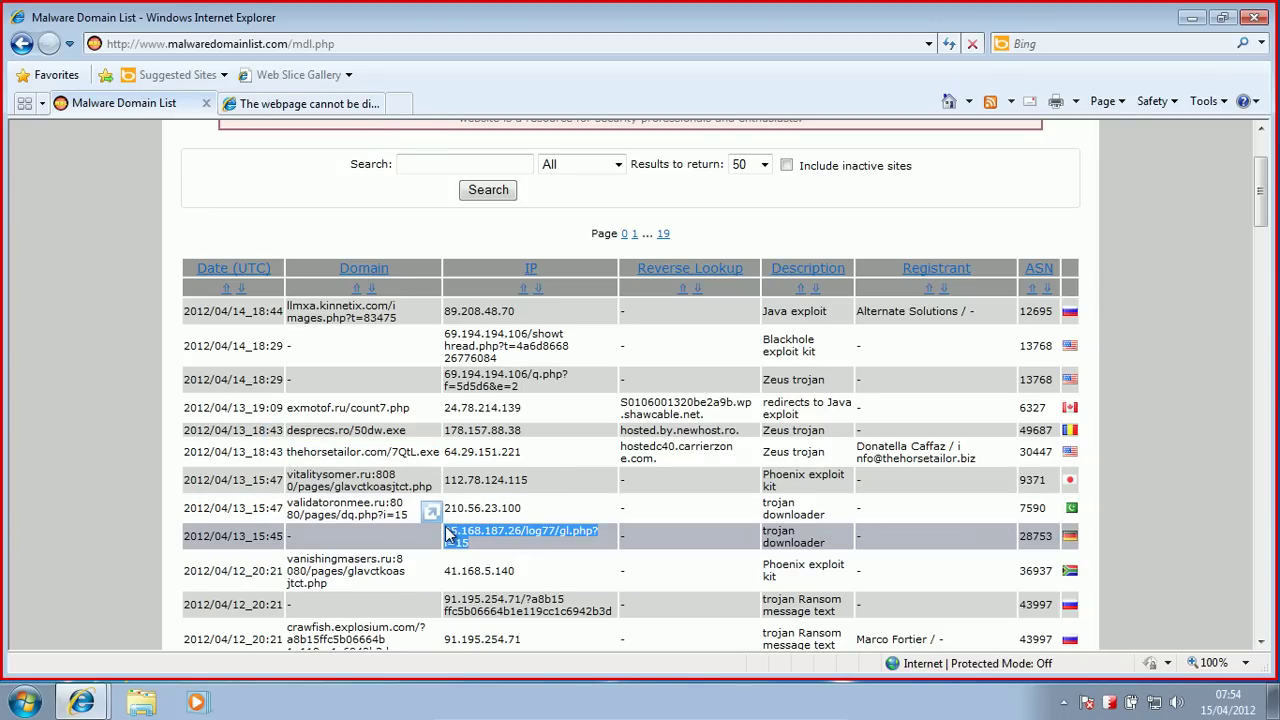
pyautogui.click(300, 103)
pyautogui.click(228, 43)
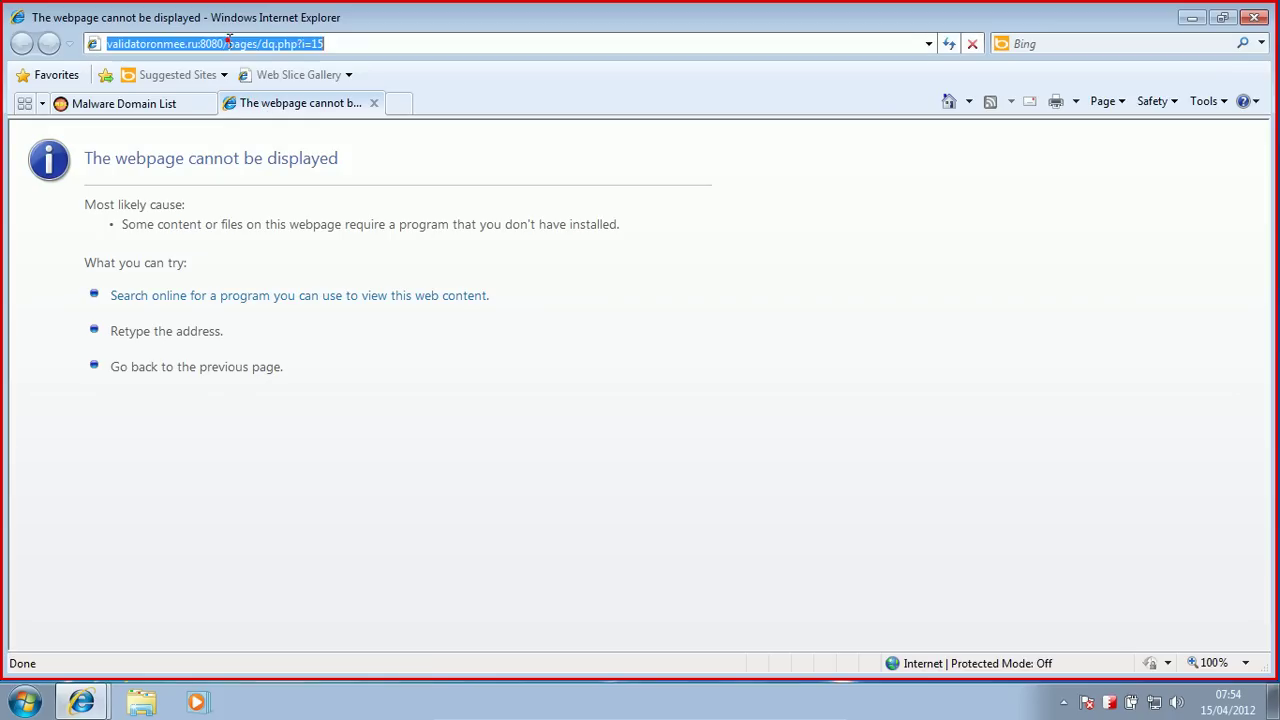
pyautogui.hotkey('ctrl', 'v')
pyautogui.press('Return')
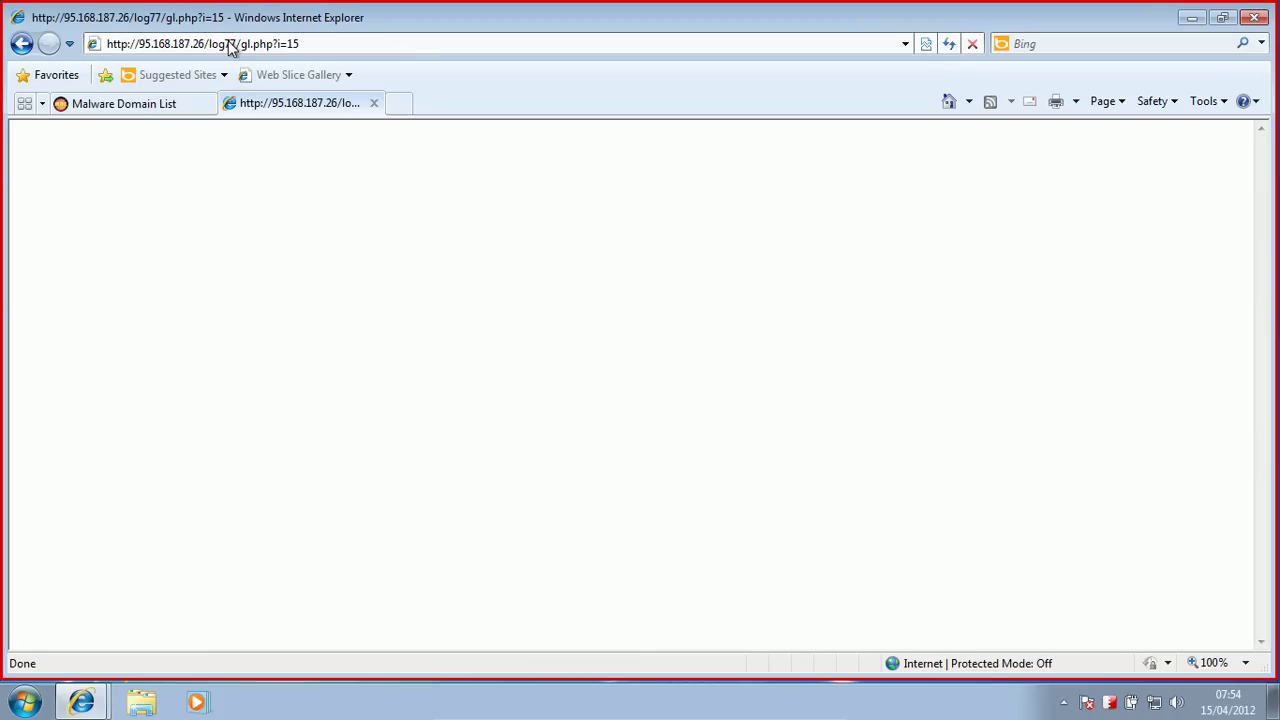
# Step: Copy the crawfish.explosium.com link into the second tab, load it, and return to the list
pyautogui.click(160, 103)
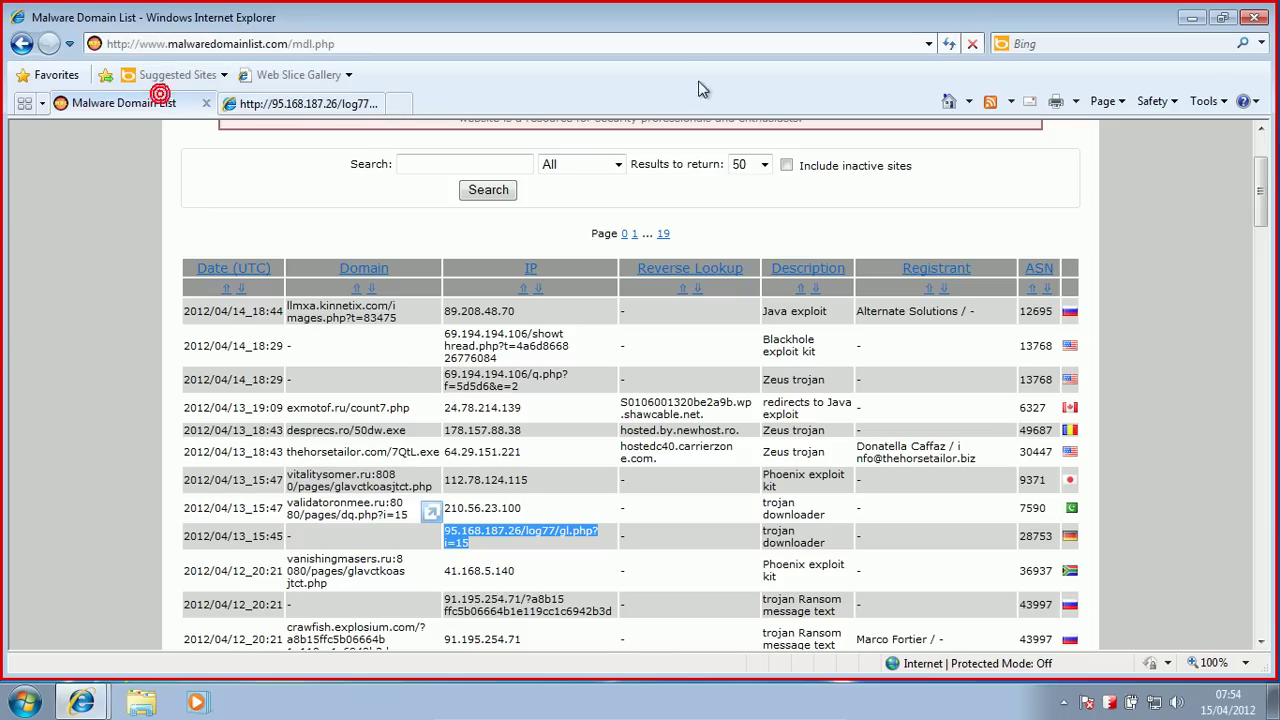
pyautogui.moveTo(1265, 205); pyautogui.dragTo(1265, 235)
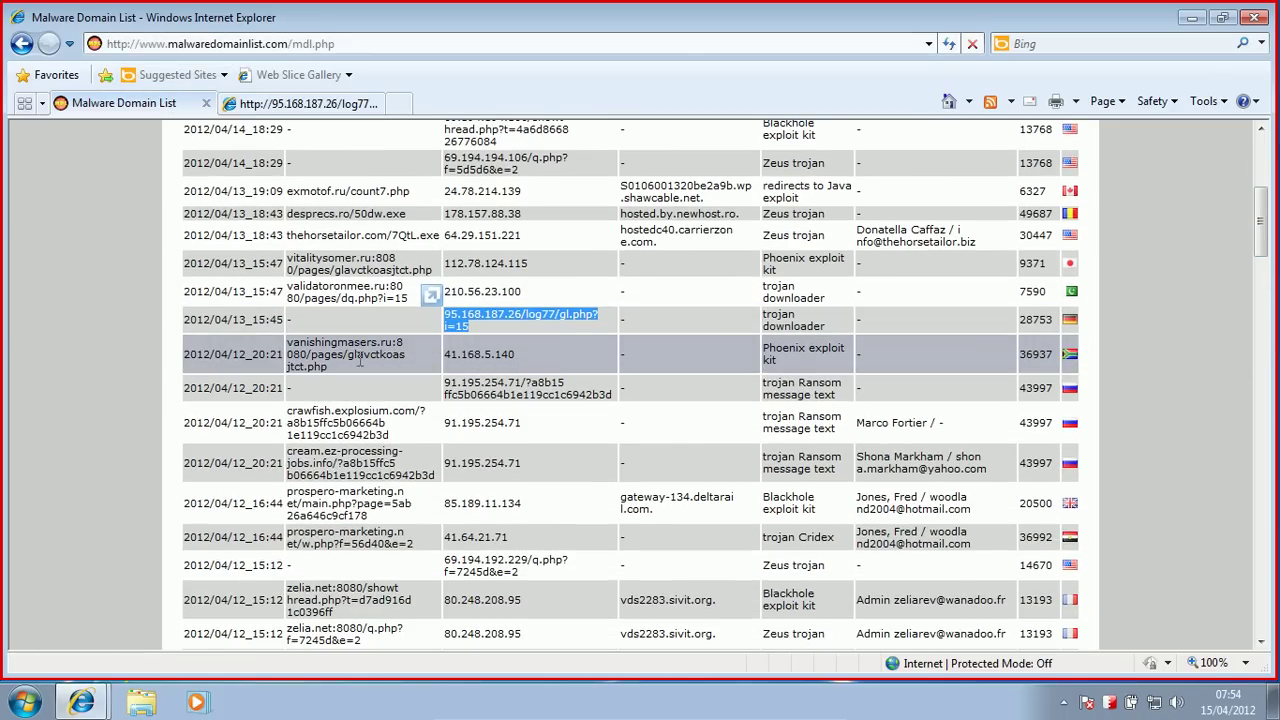
pyautogui.tripleClick(416, 429)
pyautogui.hotkey('ctrl', 'c')
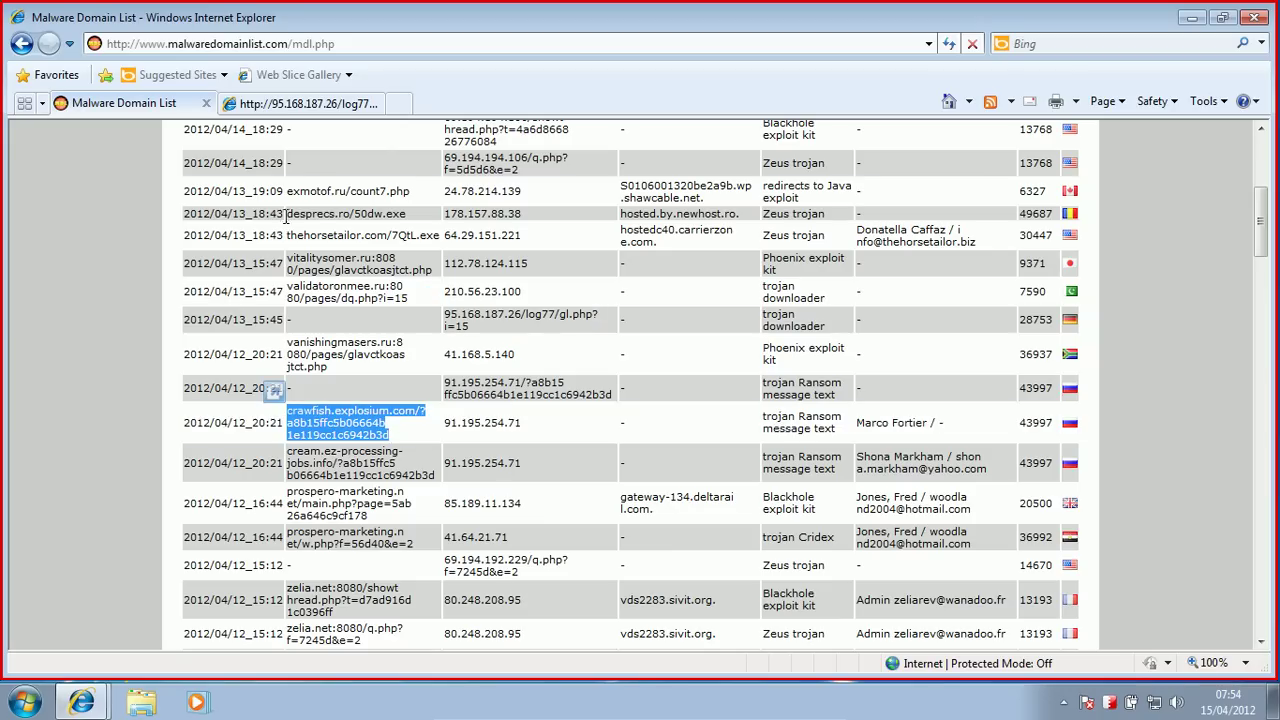
pyautogui.click(300, 103)
pyautogui.click(254, 47)
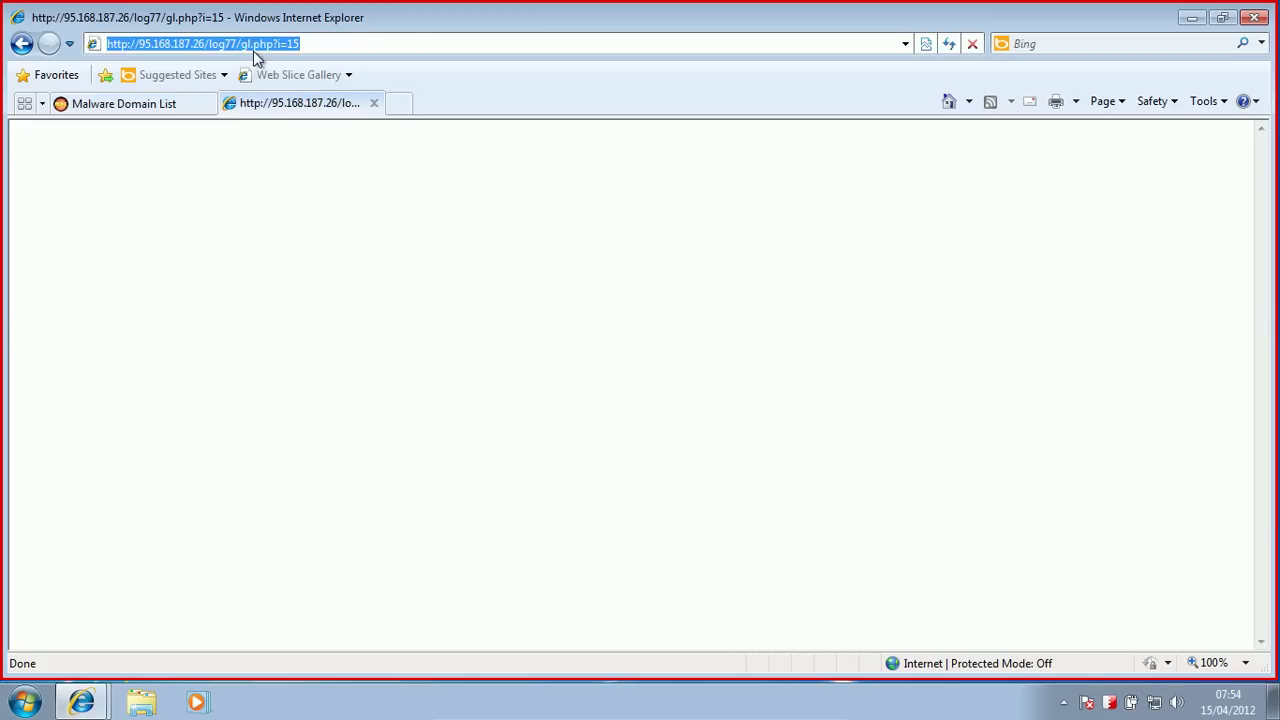
pyautogui.hotkey('ctrl', 'v')
pyautogui.press('Return')
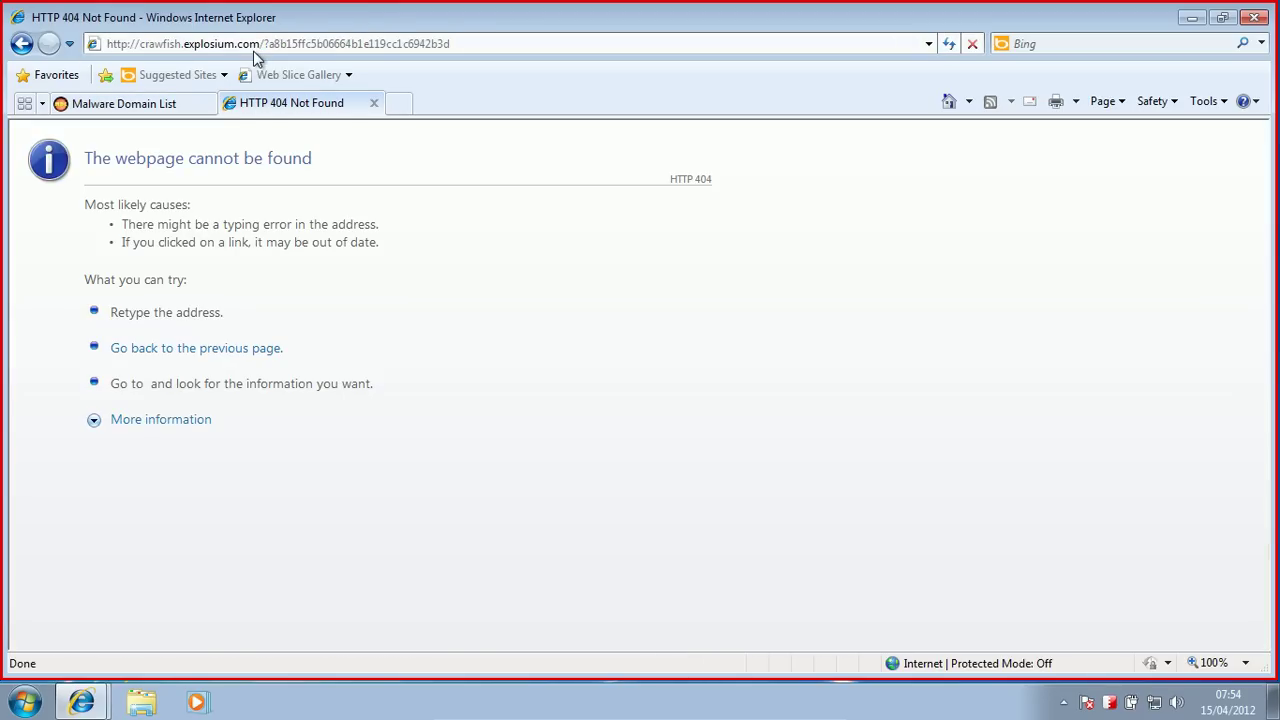
pyautogui.click(112, 104)
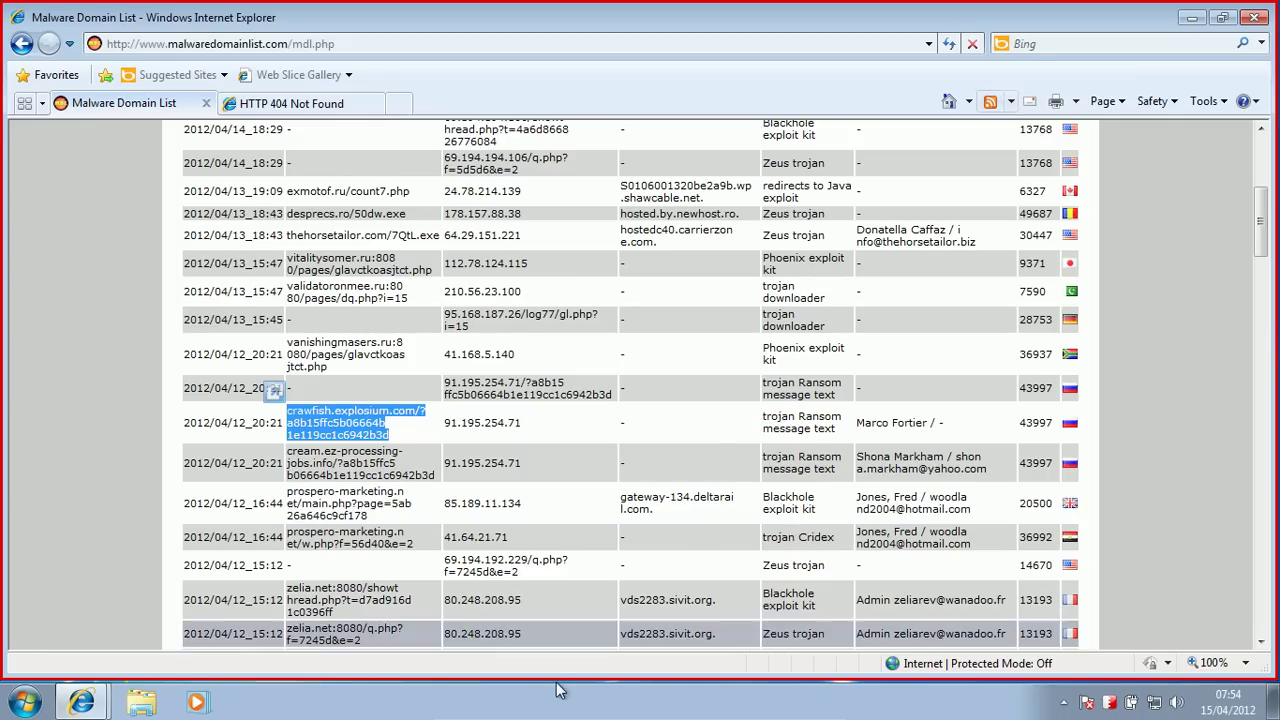
# Step: Disable avast shields for one hour and put the VM back into full screen
pyautogui.click(805, 709)
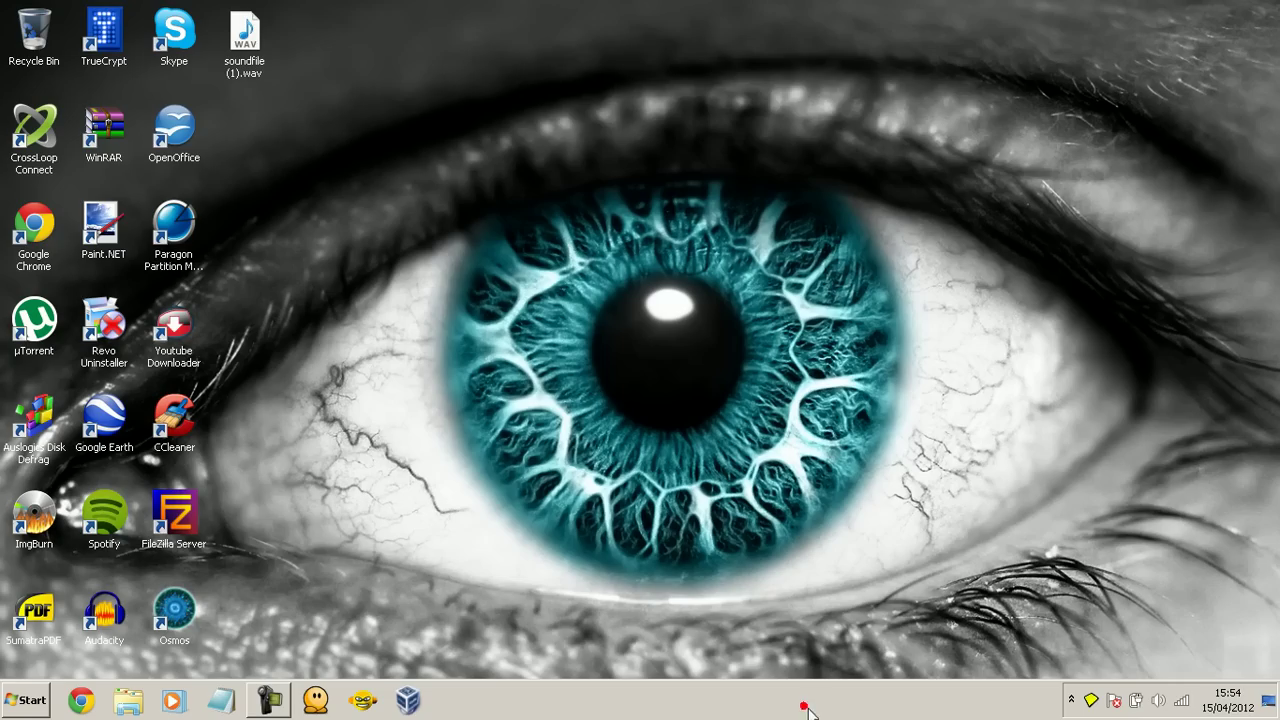
pyautogui.click(1071, 700)
pyautogui.click(1099, 593)
pyautogui.rightClick(1099, 593)
pyautogui.moveTo(1150, 482)
pyautogui.click(1025, 524)
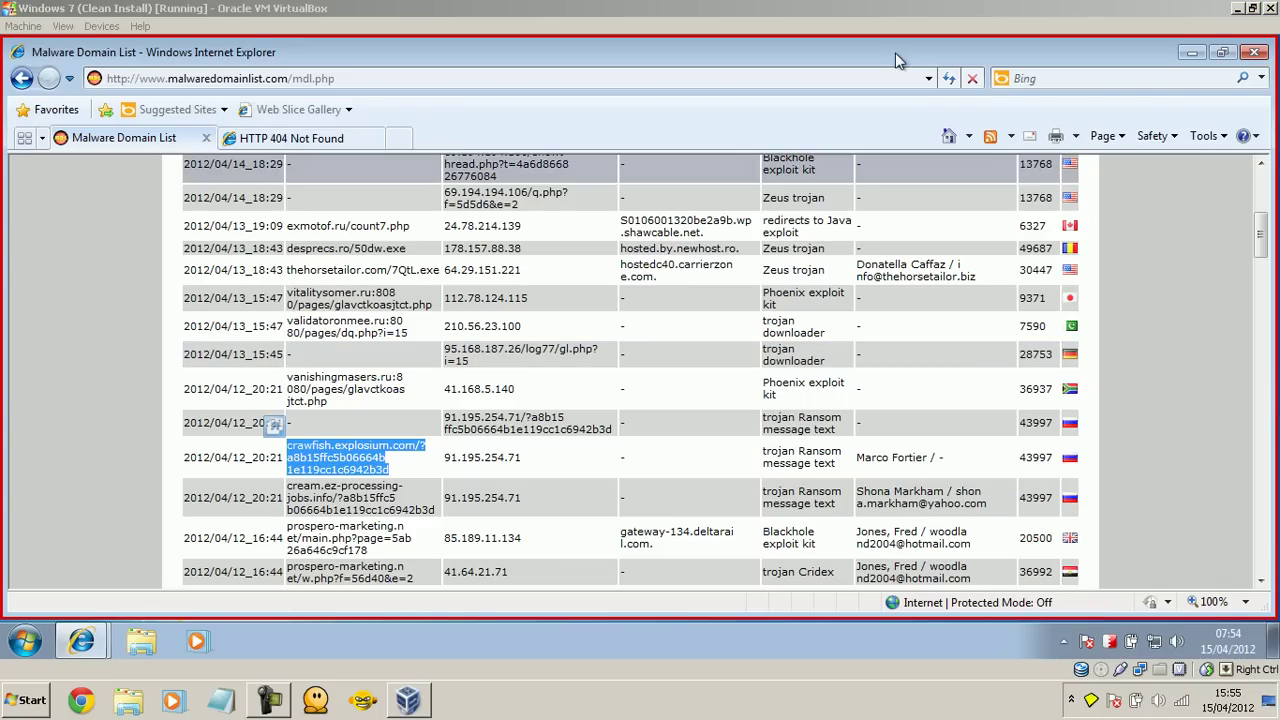
pyautogui.click(62, 26)
pyautogui.click(70, 47)
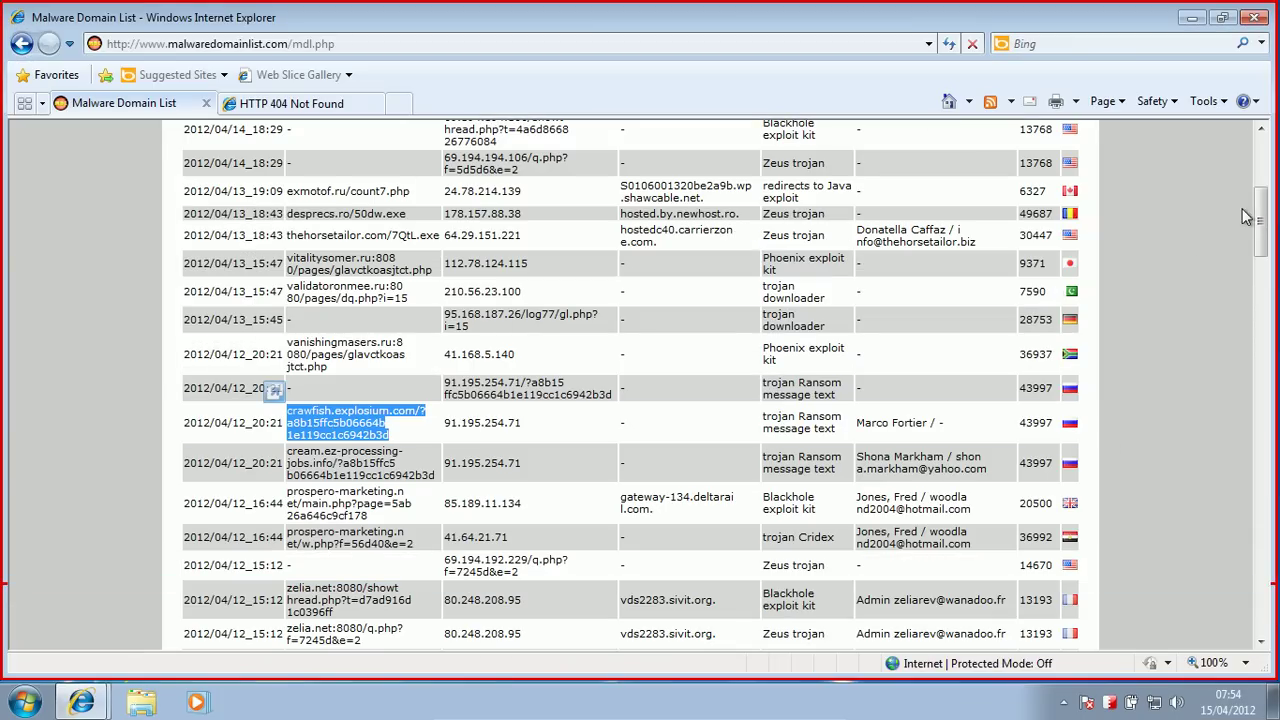
# Step: Copy prospero-marketing.net/w.php?f=56d40&e=2 into the second tab and load it
pyautogui.scroll(-2, 1262, 220)
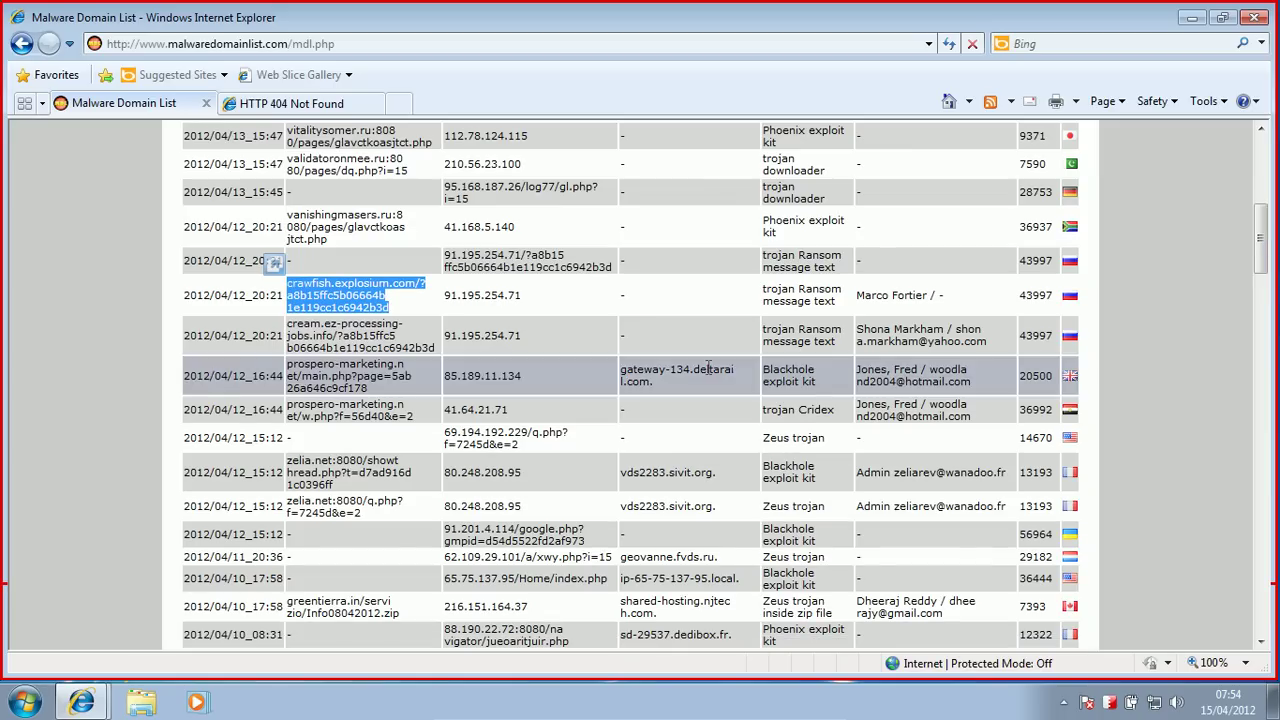
pyautogui.moveTo(432, 420); pyautogui.dragTo(320, 408)
pyautogui.hotkey('ctrl', 'c')
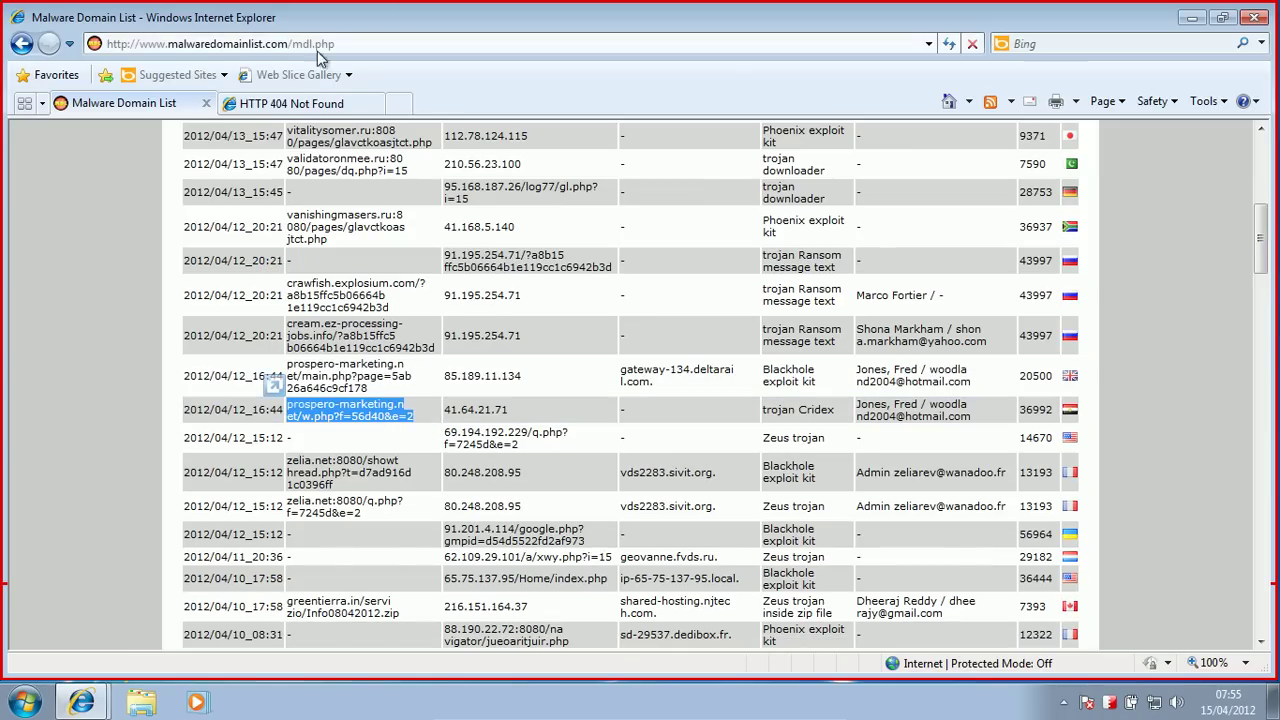
pyautogui.click(270, 96)
pyautogui.click(226, 48)
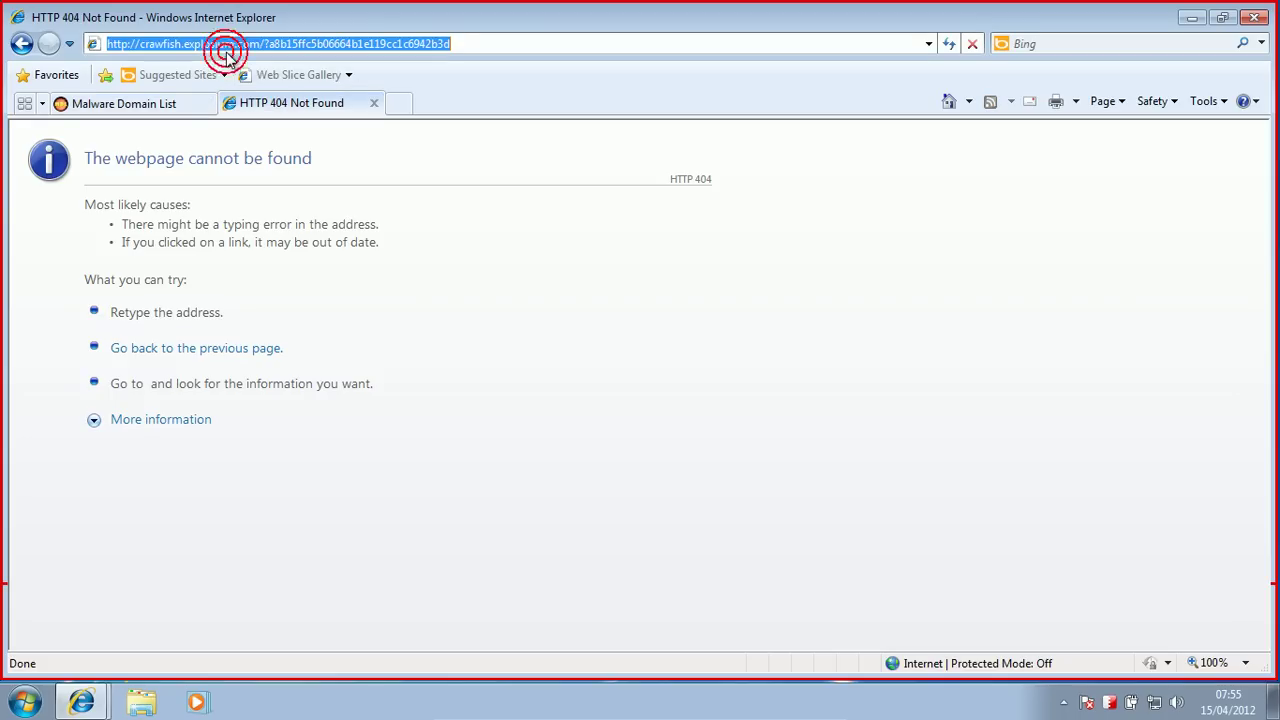
pyautogui.hotkey('ctrl', 'v')
pyautogui.press('Return')
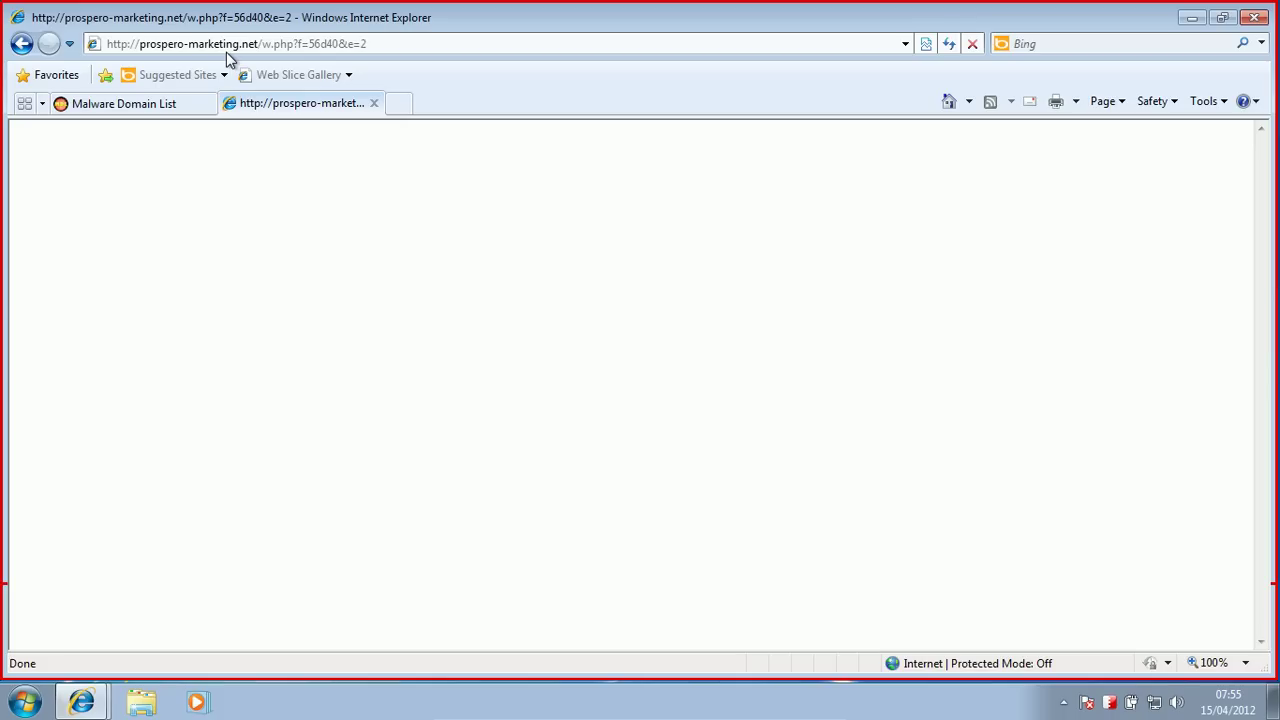
# Step: Copy 69.194.192.229/q.php?f=7245d&e=2 into the second tab and load it
pyautogui.click(155, 106)
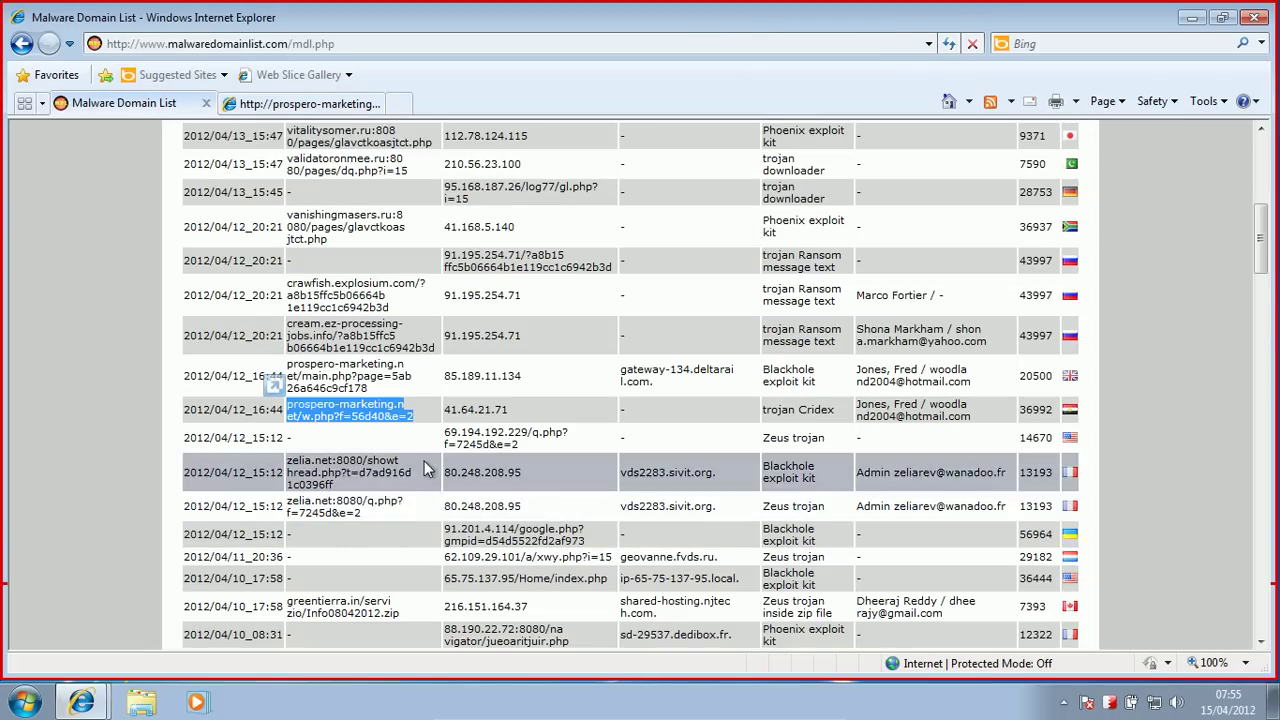
pyautogui.moveTo(519, 443); pyautogui.dragTo(452, 432)
pyautogui.hotkey('ctrl', 'c')
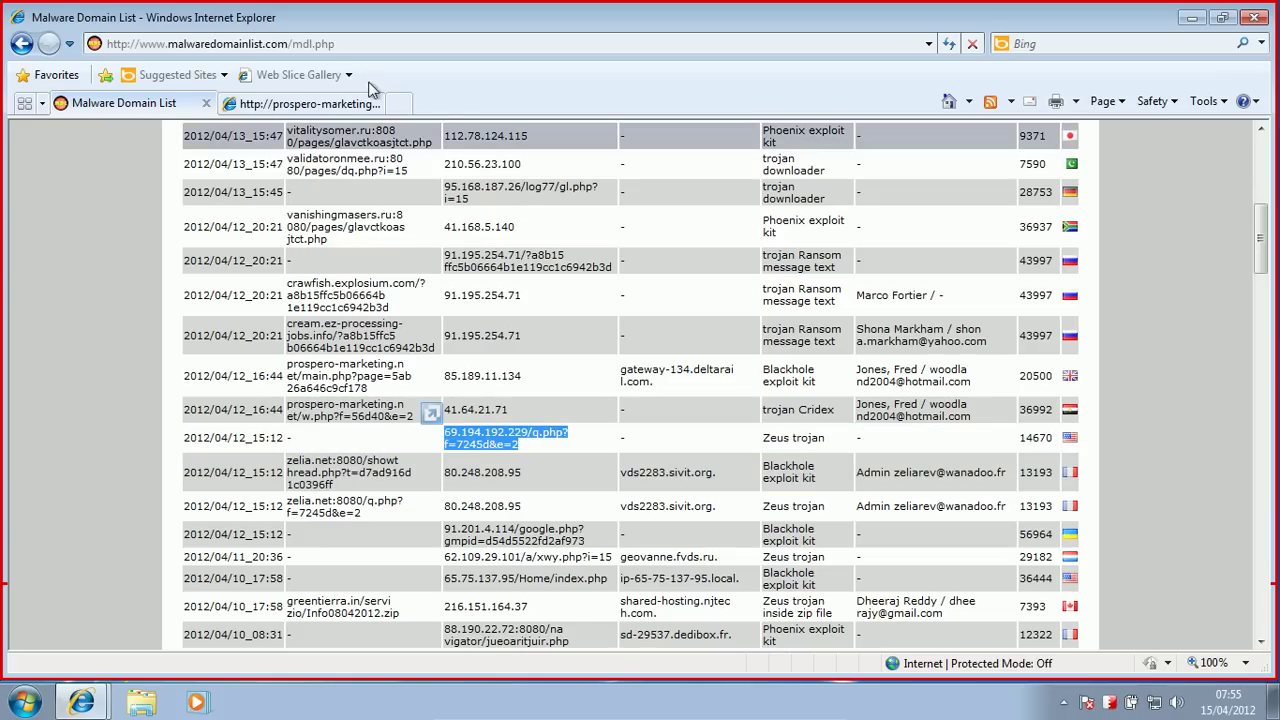
pyautogui.click(300, 103)
pyautogui.click(251, 45)
pyautogui.hotkey('ctrl', 'v')
pyautogui.press('Return')
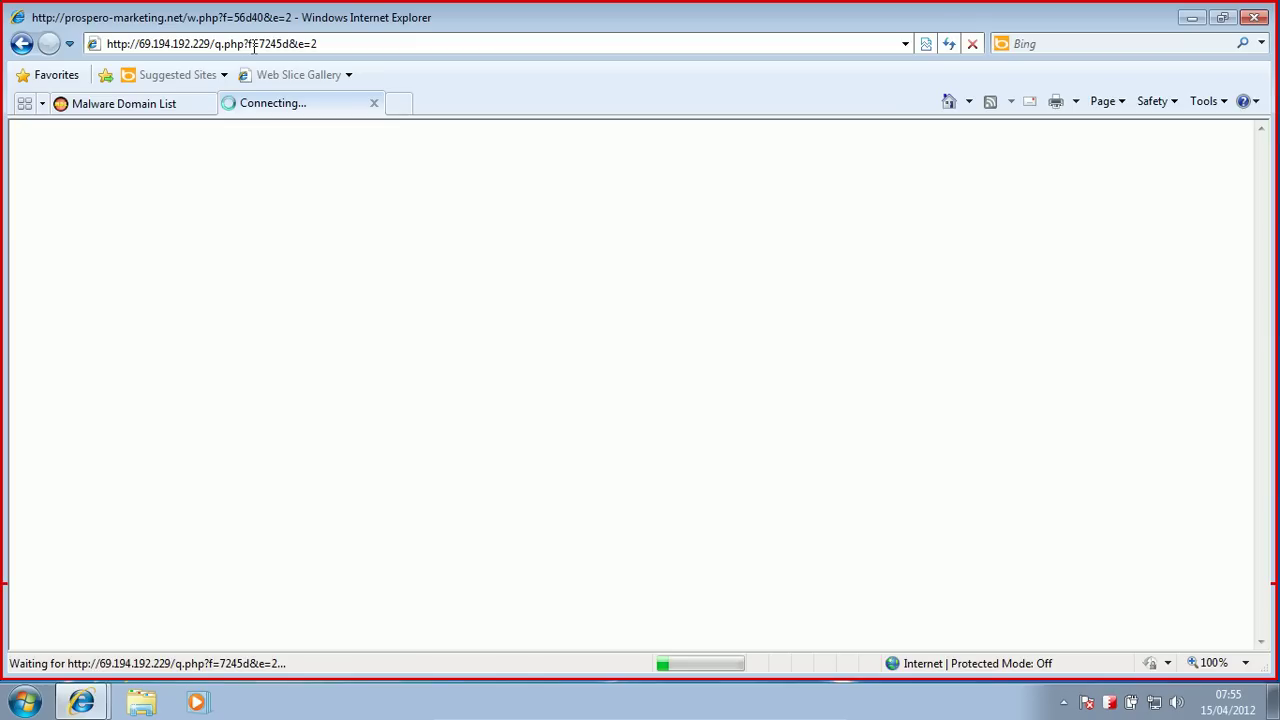
# Step: Open BufferZone Pro from the tray, check the summary counts and sandboxed IE processes, then move it right
pyautogui.click(1108, 703)
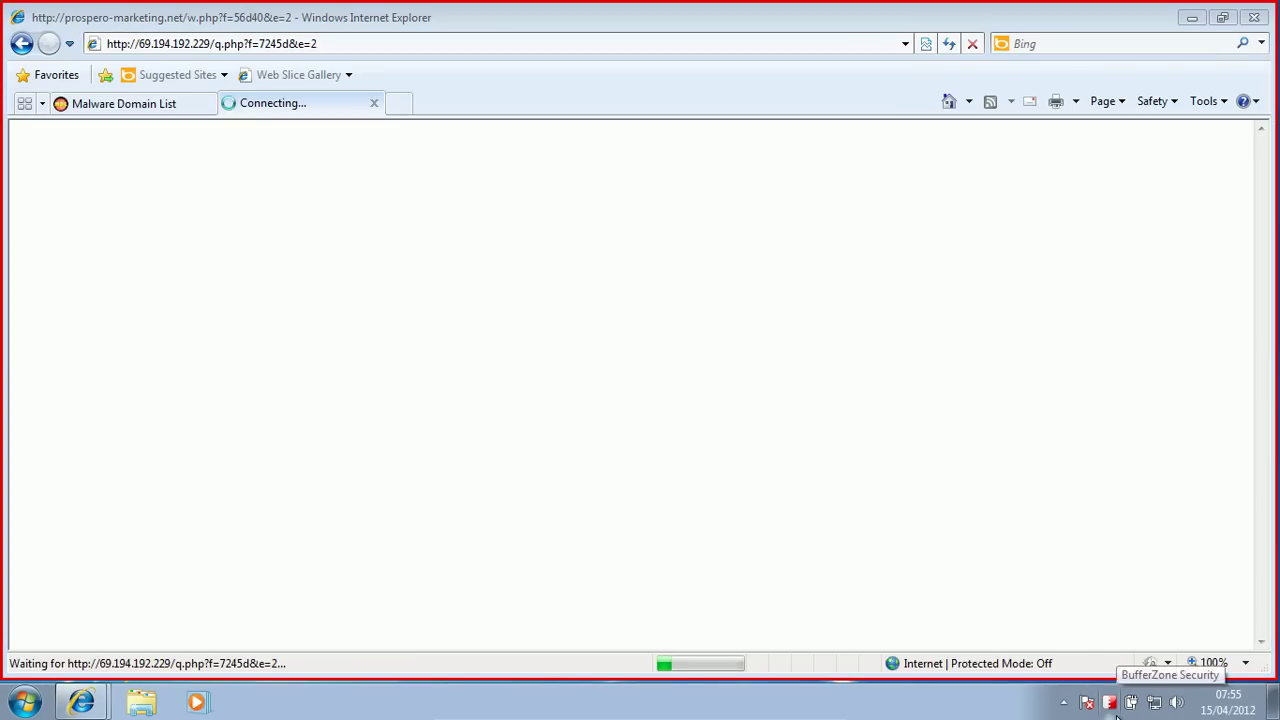
pyautogui.rightClick(1116, 714)
pyautogui.click(1120, 666)
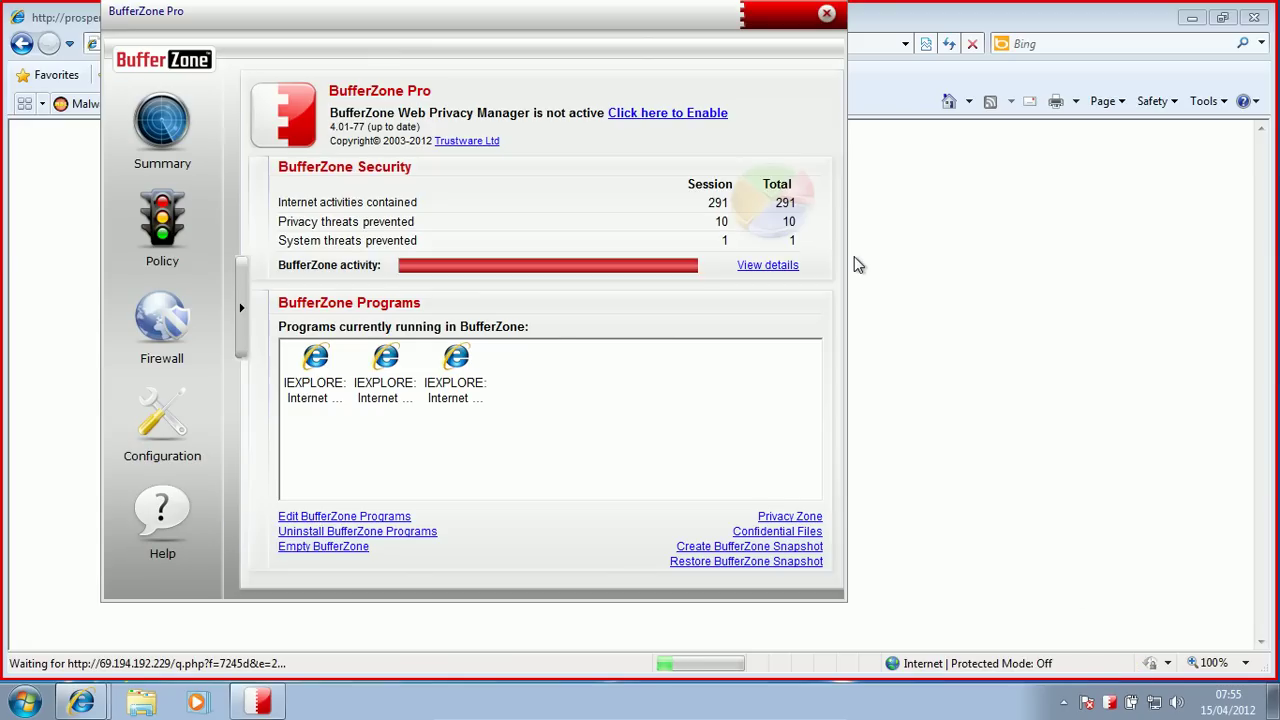
pyautogui.click(330, 385)
pyautogui.click(377, 387)
pyautogui.click(370, 365)
pyautogui.moveTo(309, 12); pyautogui.dragTo(636, 55)
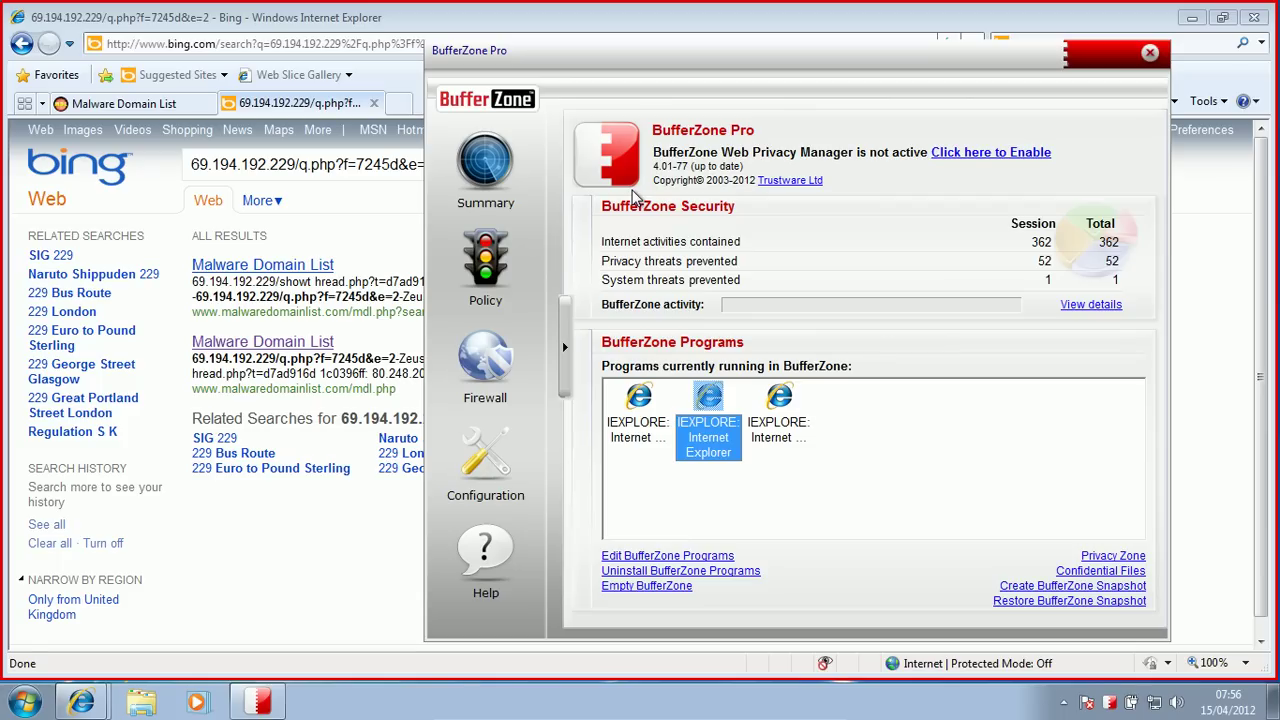
# Step: Drag the zelia.net:8080/q.php link into the address bar and load it
pyautogui.click(357, 20)
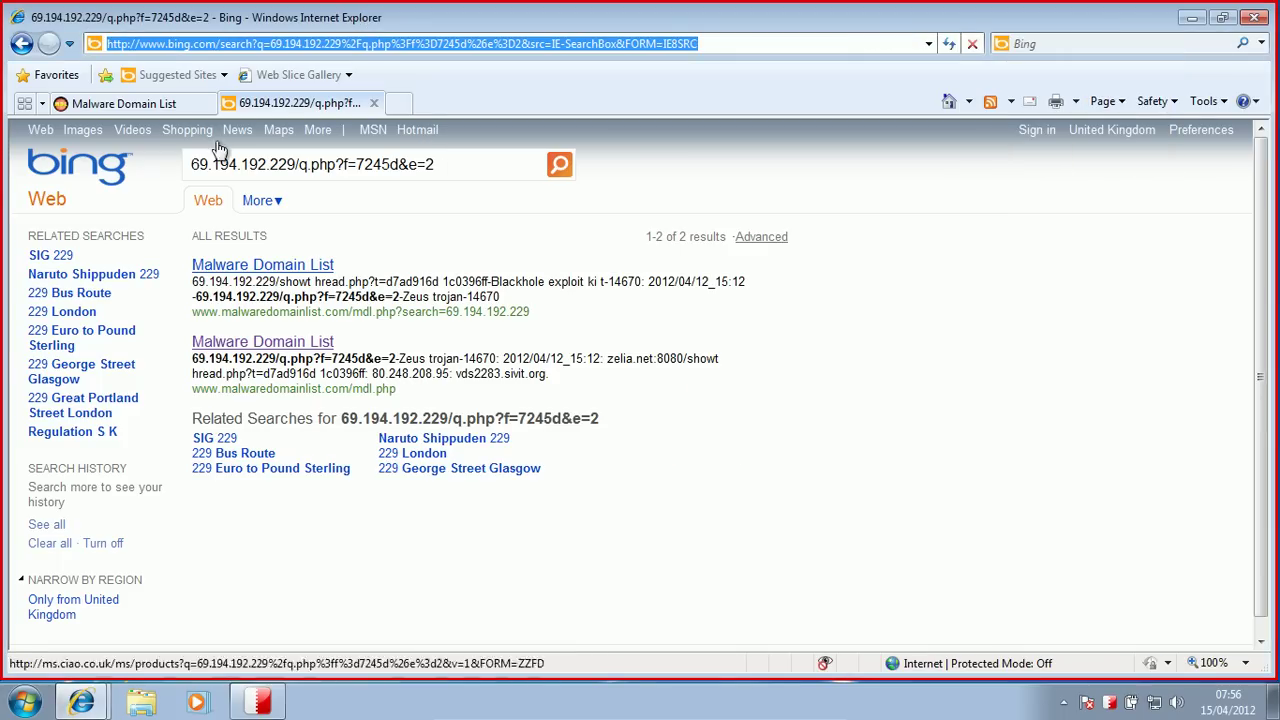
pyautogui.click(157, 104)
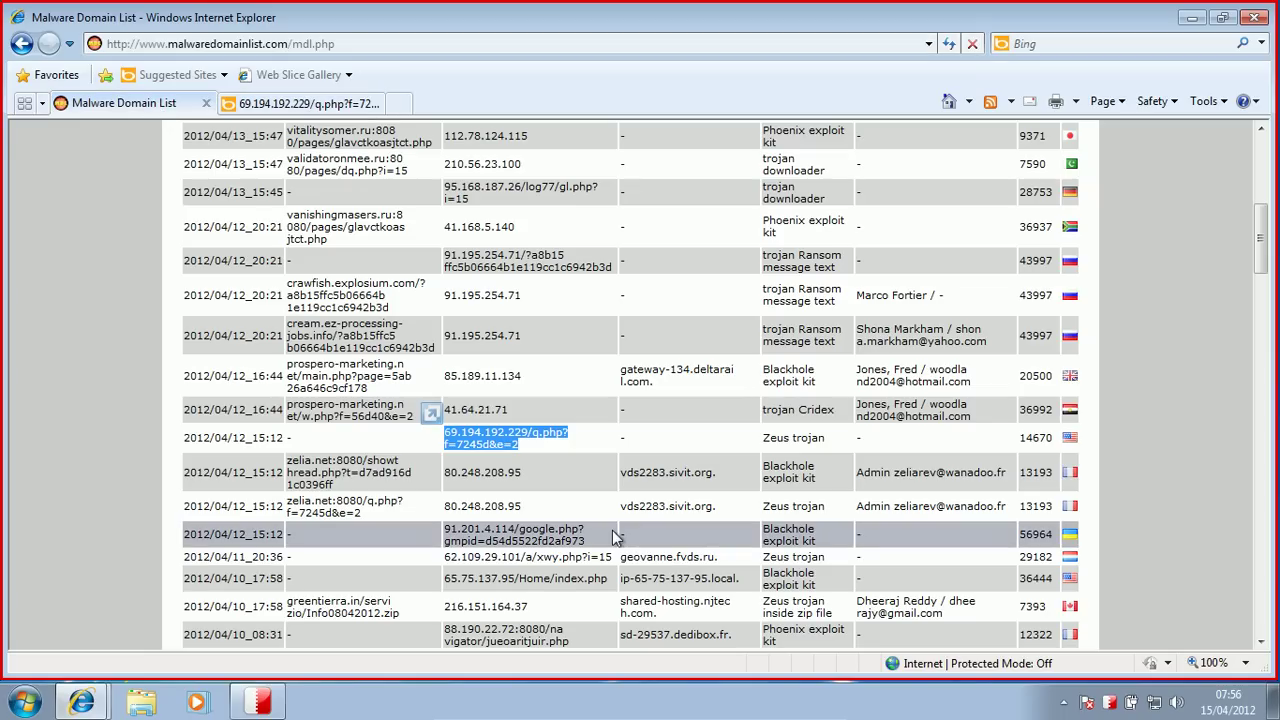
pyautogui.moveTo(393, 507)
pyautogui.mouseDown()
pyautogui.moveTo(295, 505)
pyautogui.moveTo(292, 76)
pyautogui.moveTo(290, 104)
pyautogui.moveTo(240, 48)
pyautogui.mouseUp()
pyautogui.press('Return')
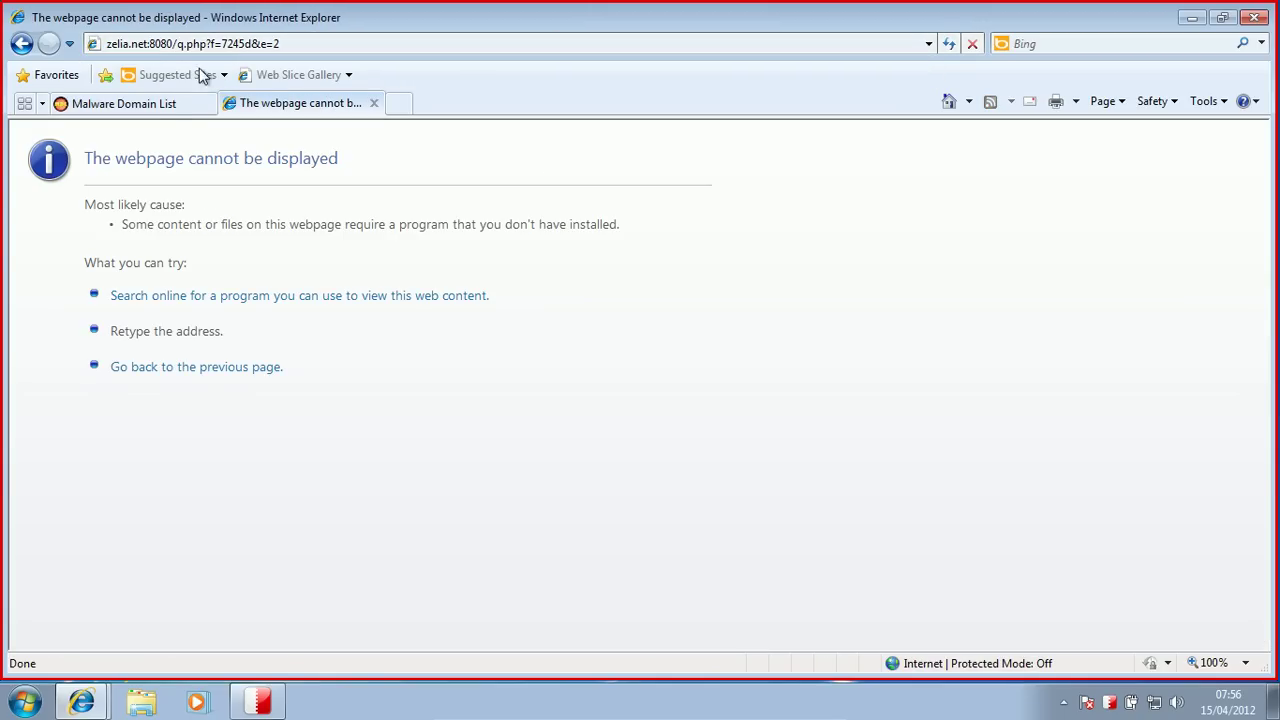
# Step: Load 62.109.29.101/a/xwy.php?i=15 in the second tab, then scroll down the Malware Domain List
pyautogui.click(160, 103)
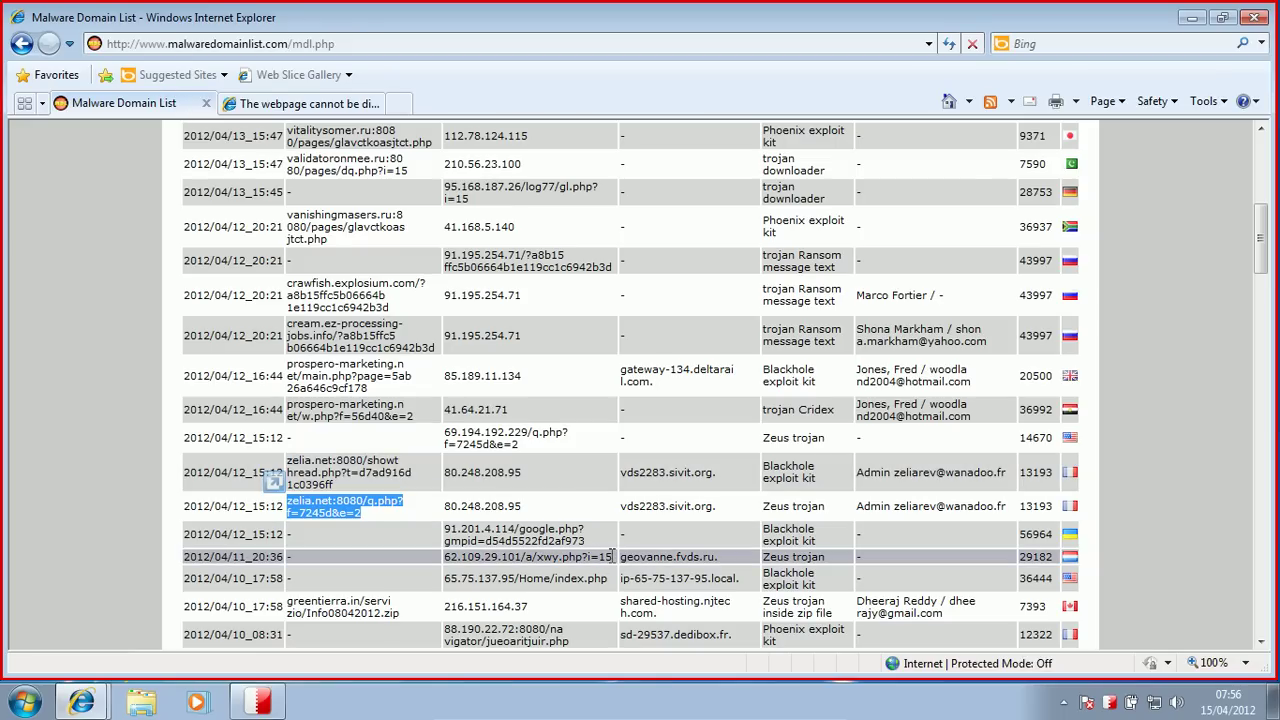
pyautogui.moveTo(612, 555); pyautogui.dragTo(448, 558)
pyautogui.hotkey('ctrl', 'c')
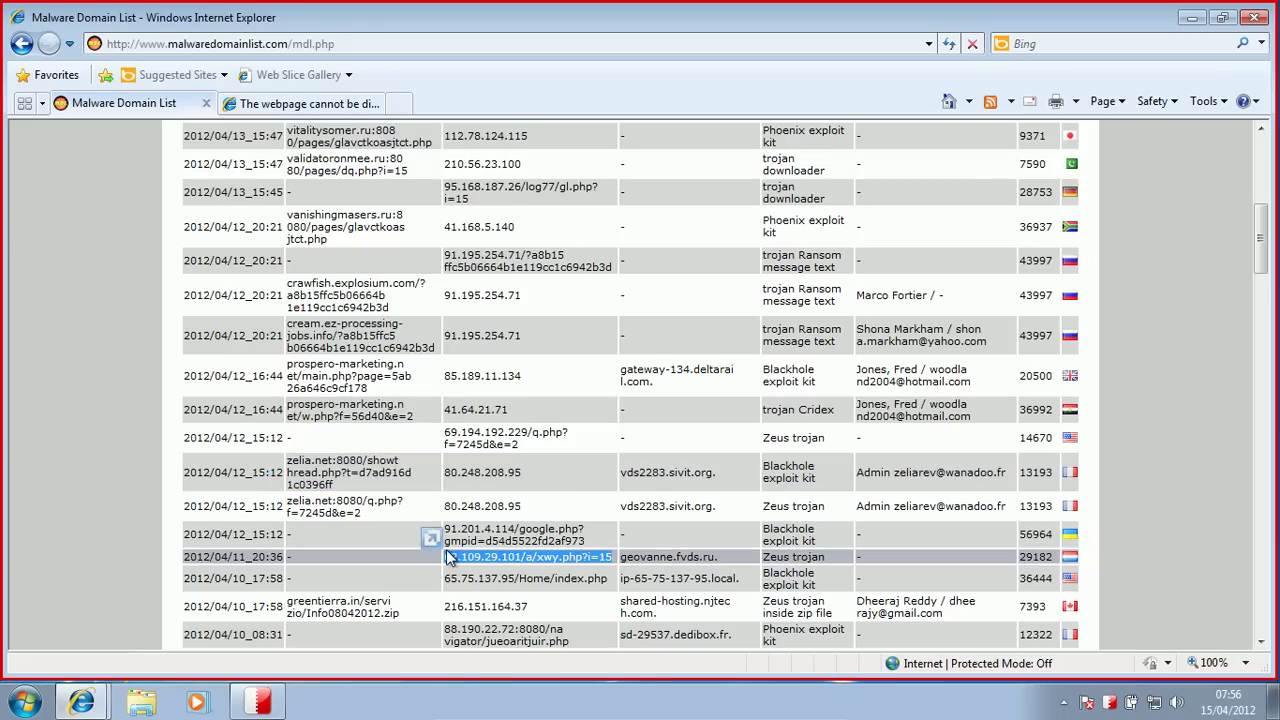
pyautogui.click(448, 558)
pyautogui.click(300, 103)
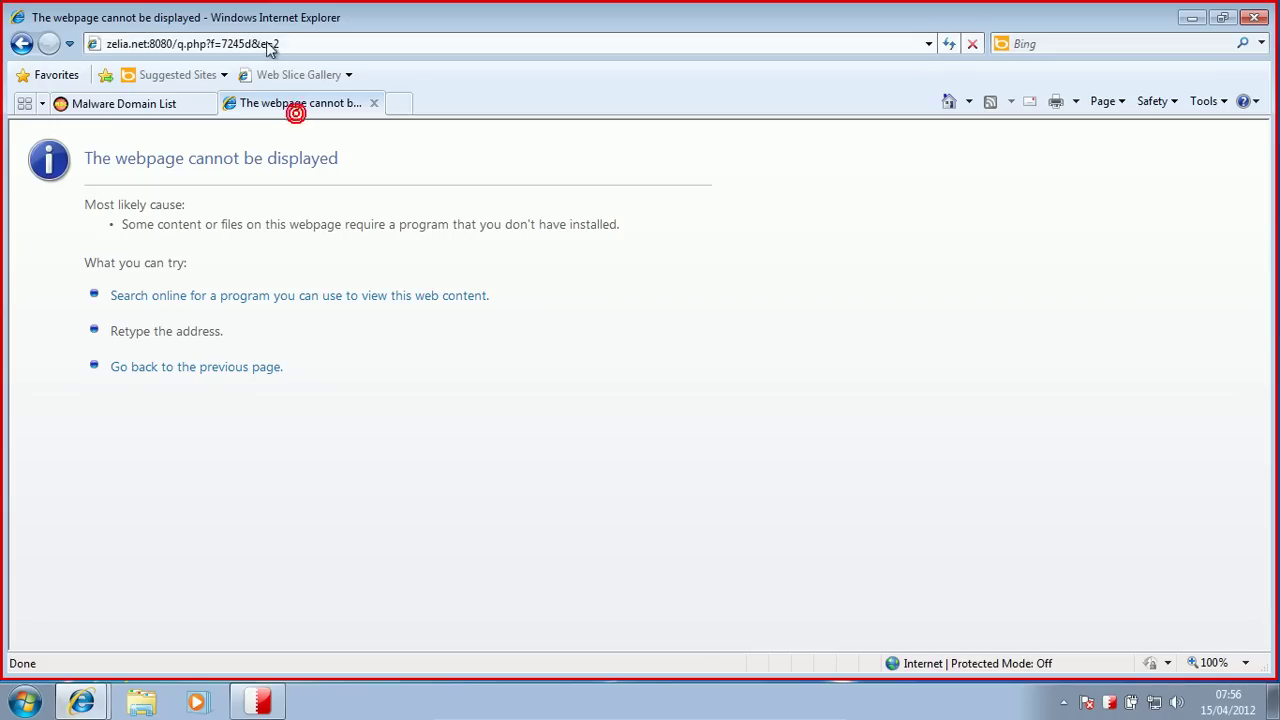
pyautogui.click(263, 43)
pyautogui.hotkey('ctrl', 'v')
pyautogui.press('Return')
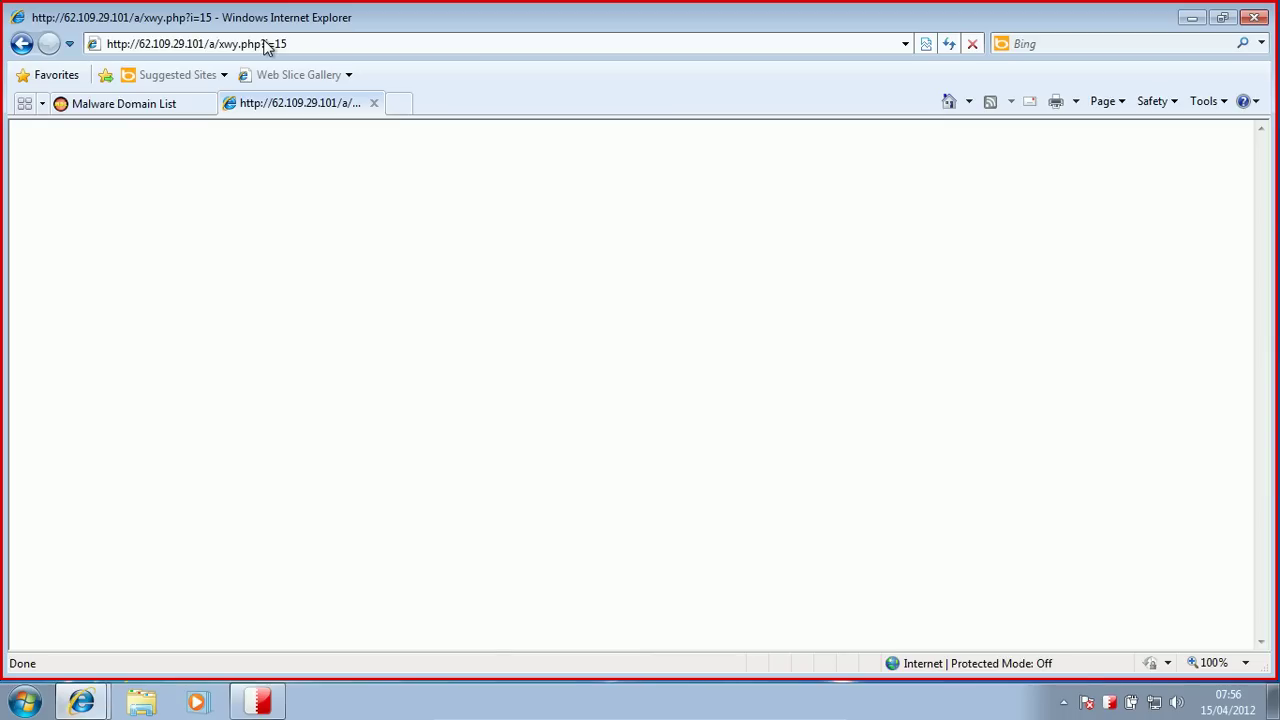
pyautogui.click(150, 106)
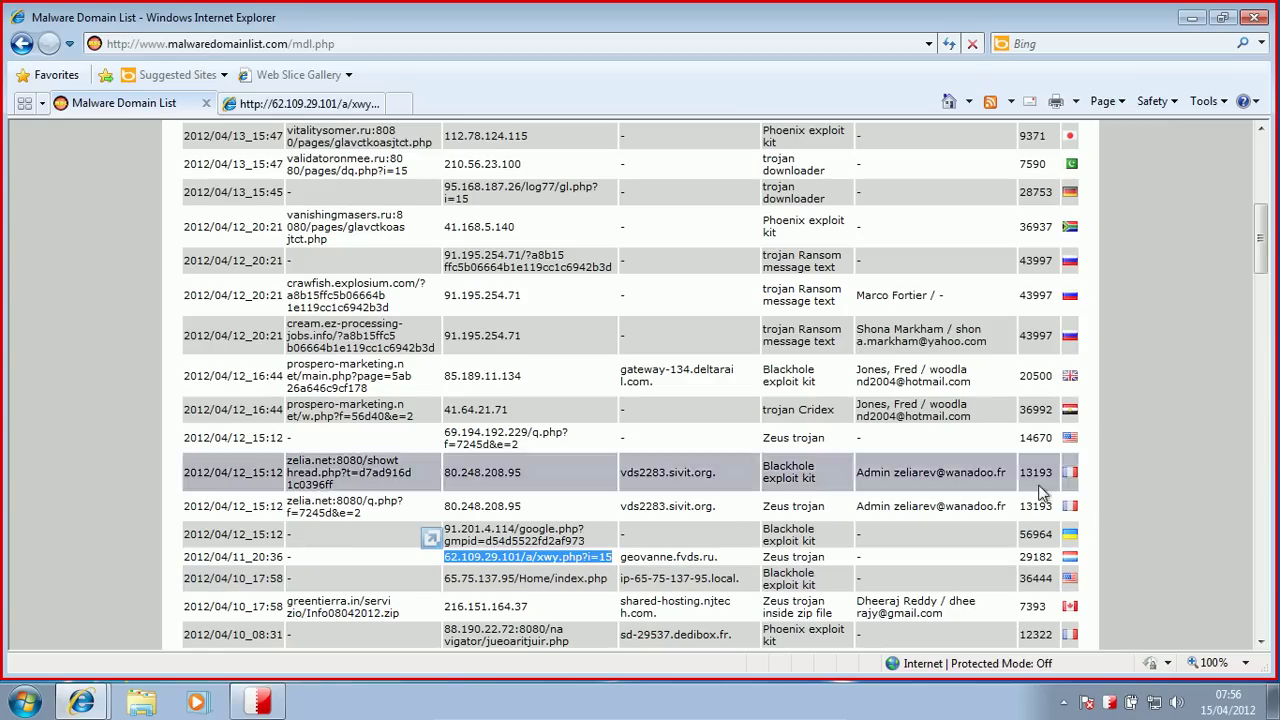
pyautogui.moveTo(1261, 222); pyautogui.dragTo(1262, 245)
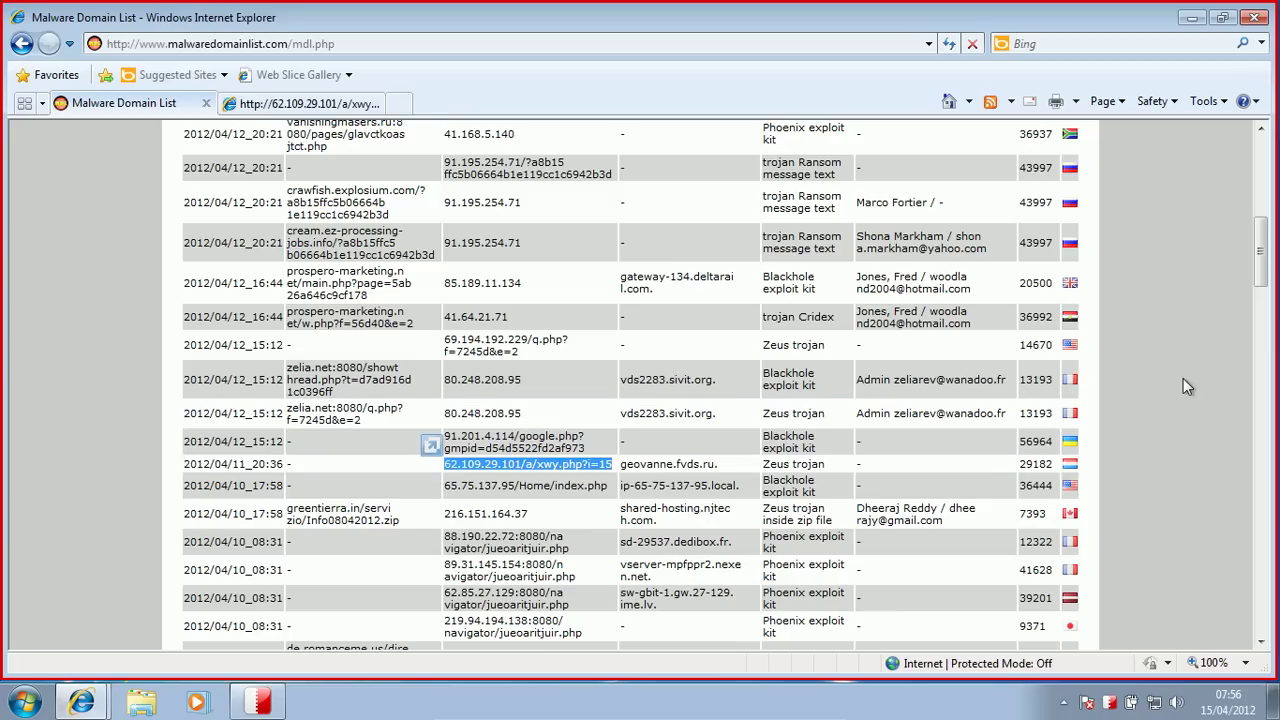
pyautogui.scroll(-3, 1257, 268)
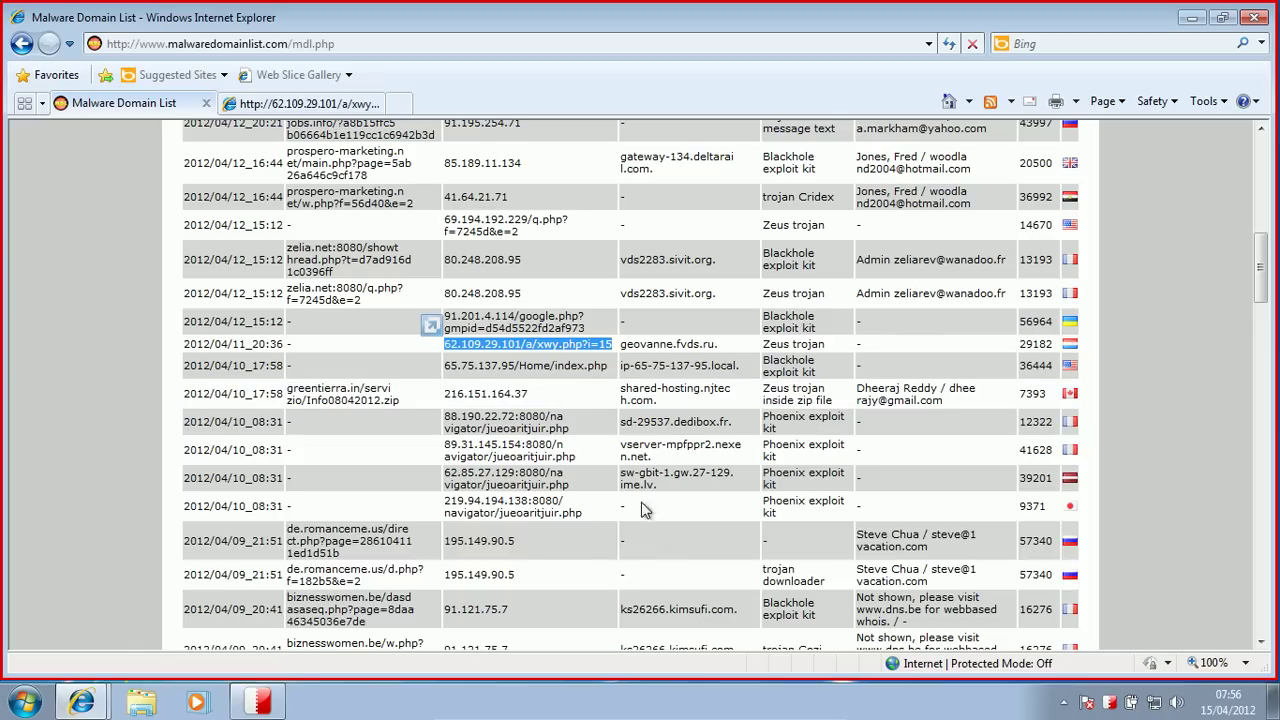
# Step: Copy the de.romanceme.us/d.php link into the second tab and load it
pyautogui.moveTo(383, 571); pyautogui.dragTo(287, 578)
pyautogui.hotkey('ctrl', 'c')
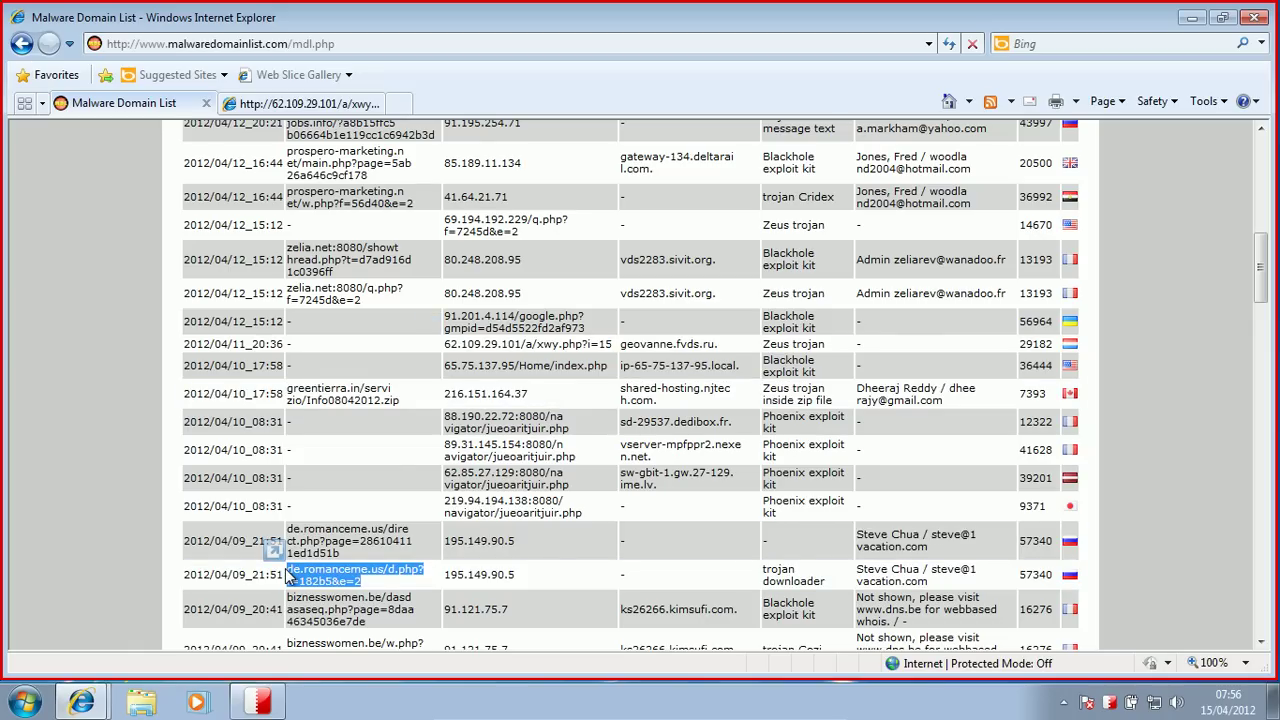
pyautogui.click(250, 103)
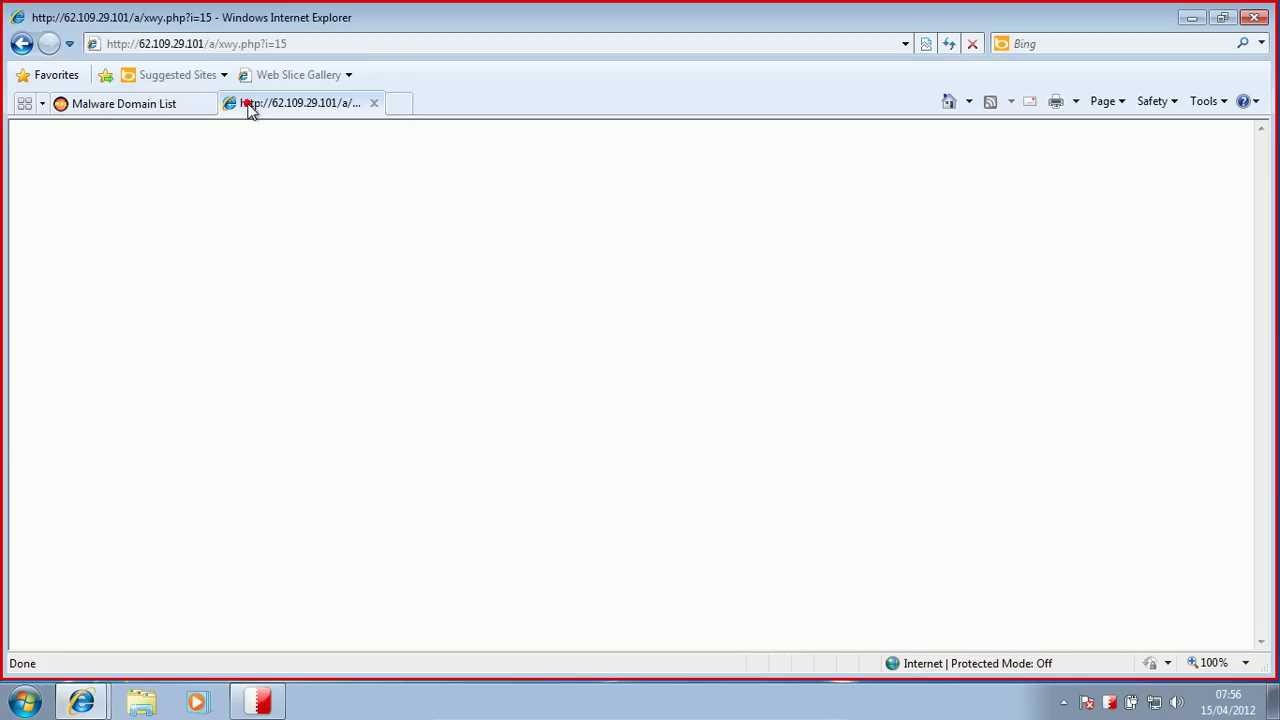
pyautogui.click(209, 44)
pyautogui.hotkey('ctrl', 'v')
pyautogui.press('Return')
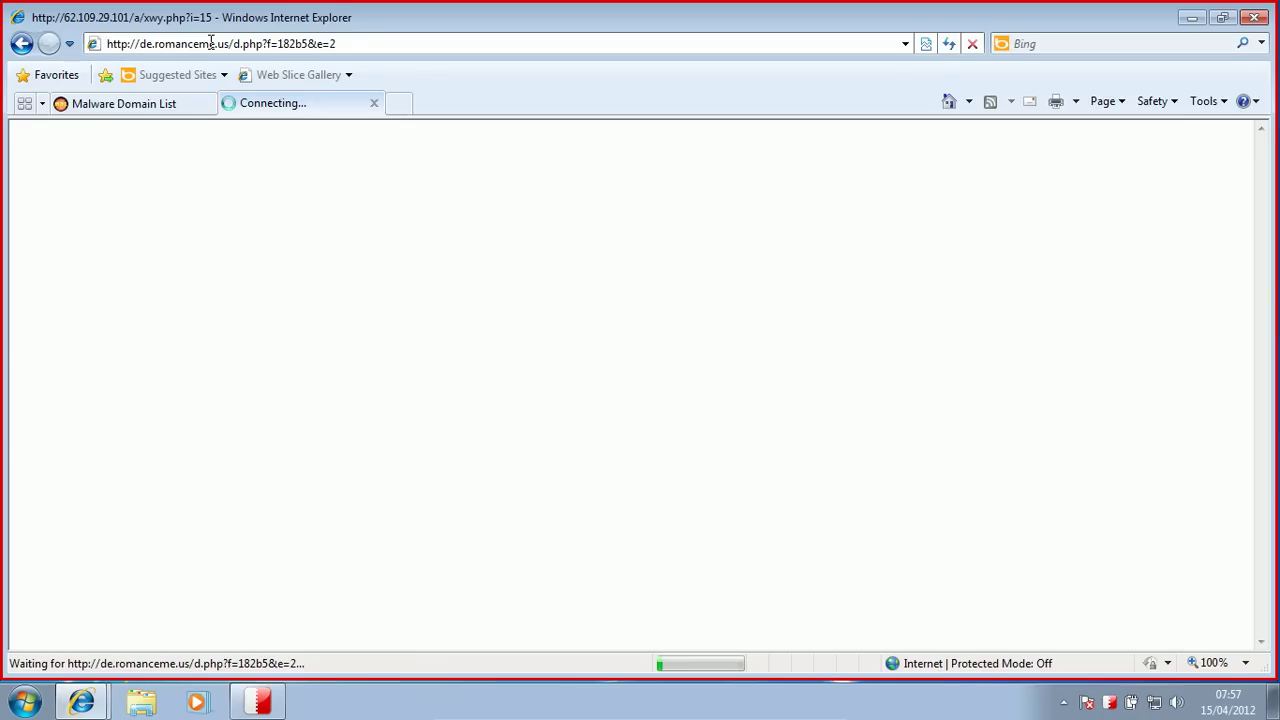
# Step: Copy the biznesswomen.be/w.php link into the second tab and load it
pyautogui.click(171, 103)
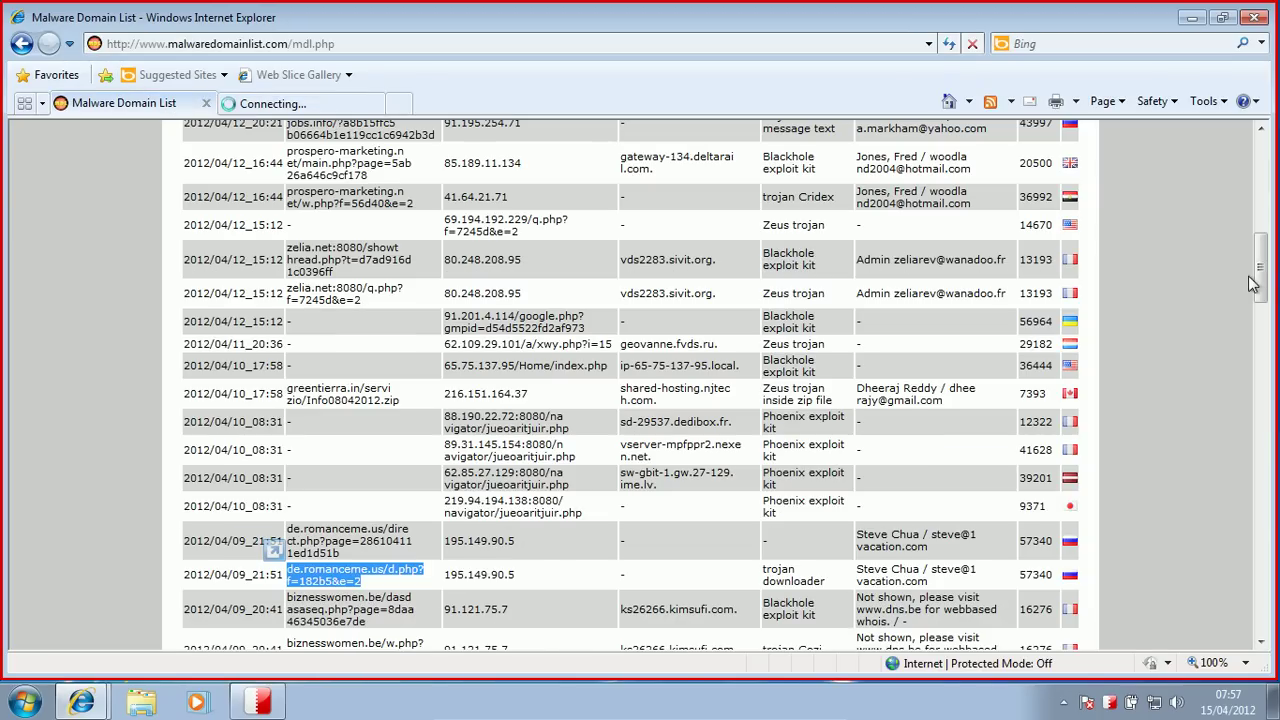
pyautogui.moveTo(1258, 283); pyautogui.dragTo(1258, 303)
pyautogui.tripleClick(368, 521)
pyautogui.hotkey('ctrl', 'c')
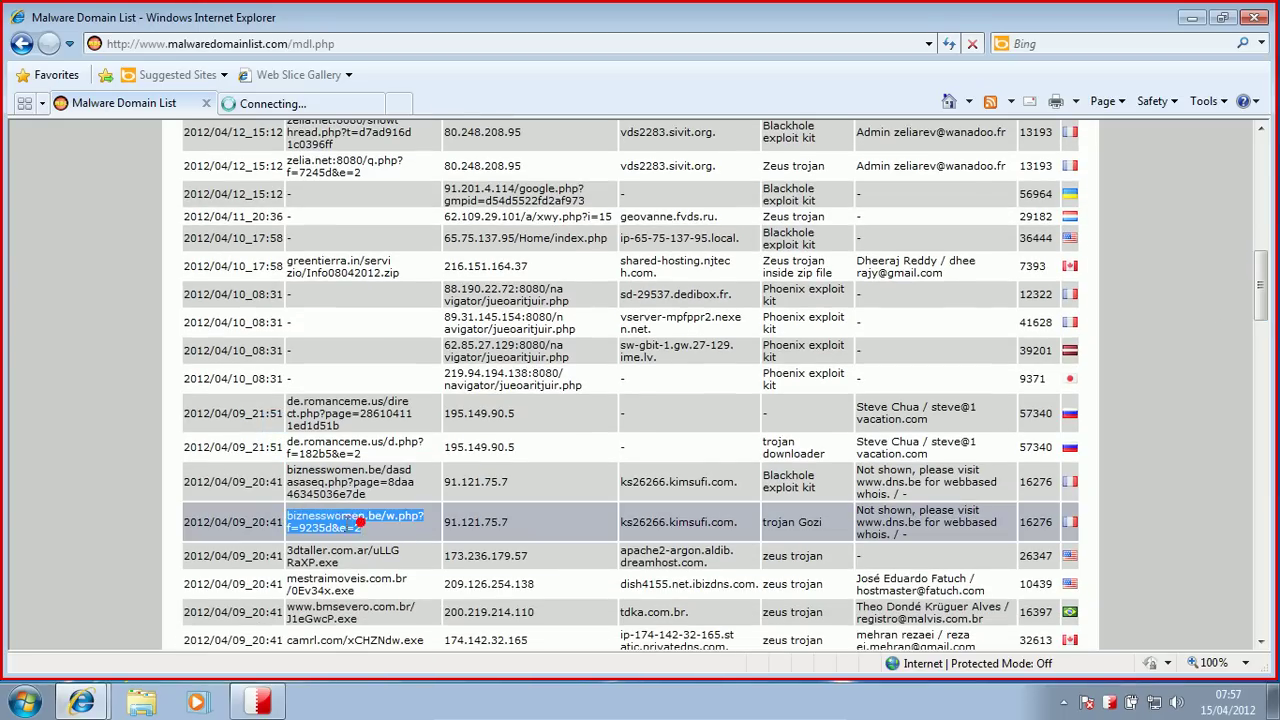
pyautogui.click(271, 100)
pyautogui.click(242, 45)
pyautogui.hotkey('ctrl', 'v')
pyautogui.press('Return')
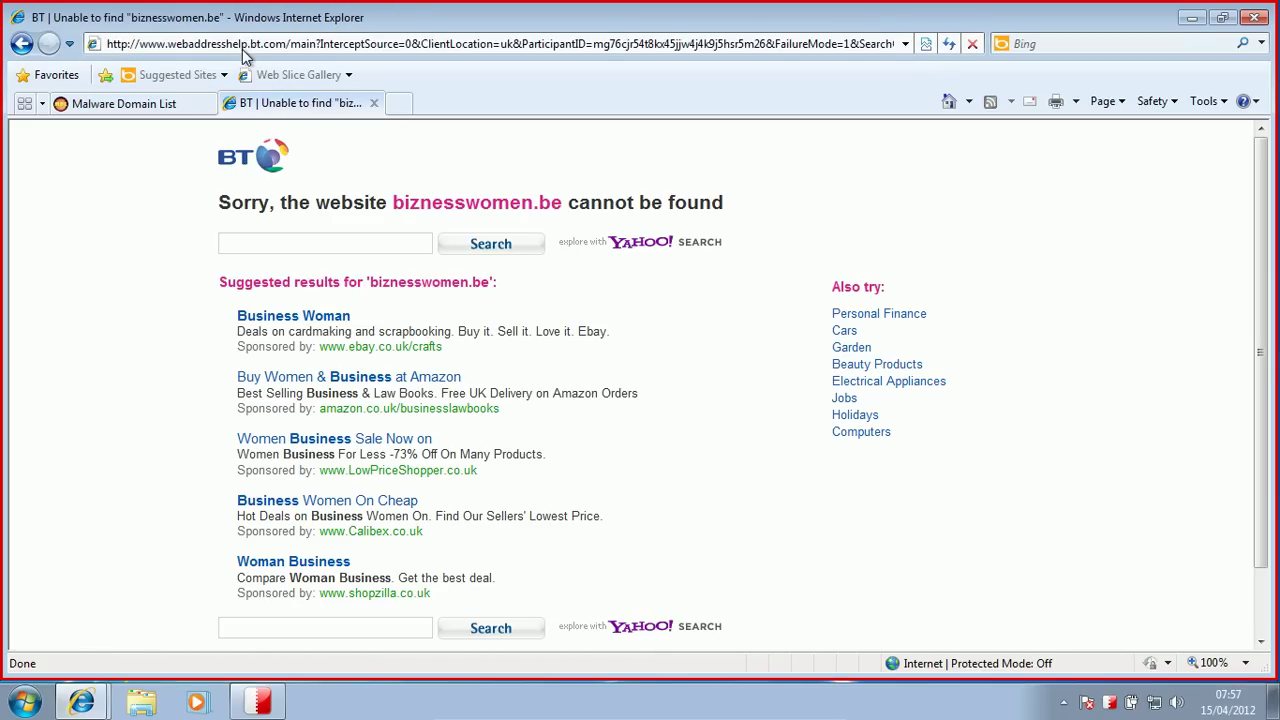
# Step: Copy 3dtaller.com.ar/uLLGRaXP.exe and select the BT error tab's address to replace it
pyautogui.click(145, 100)
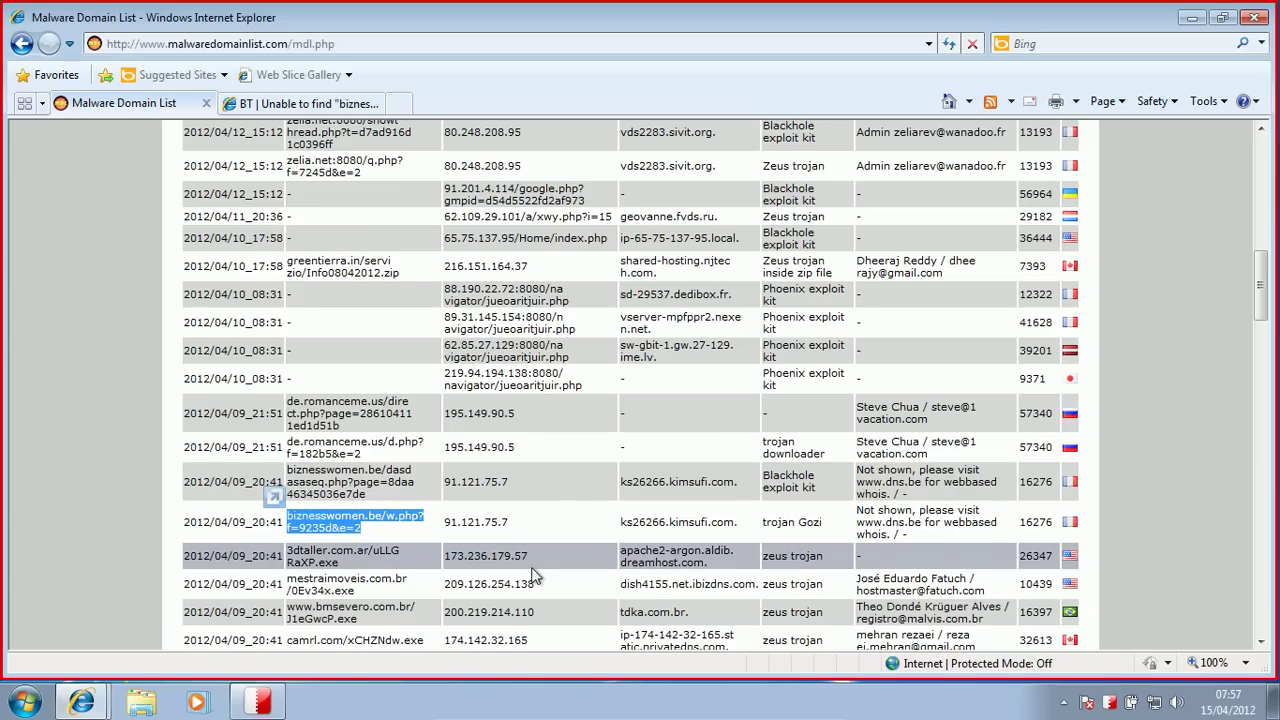
pyautogui.tripleClick(355, 565)
pyautogui.hotkey('ctrl', 'c')
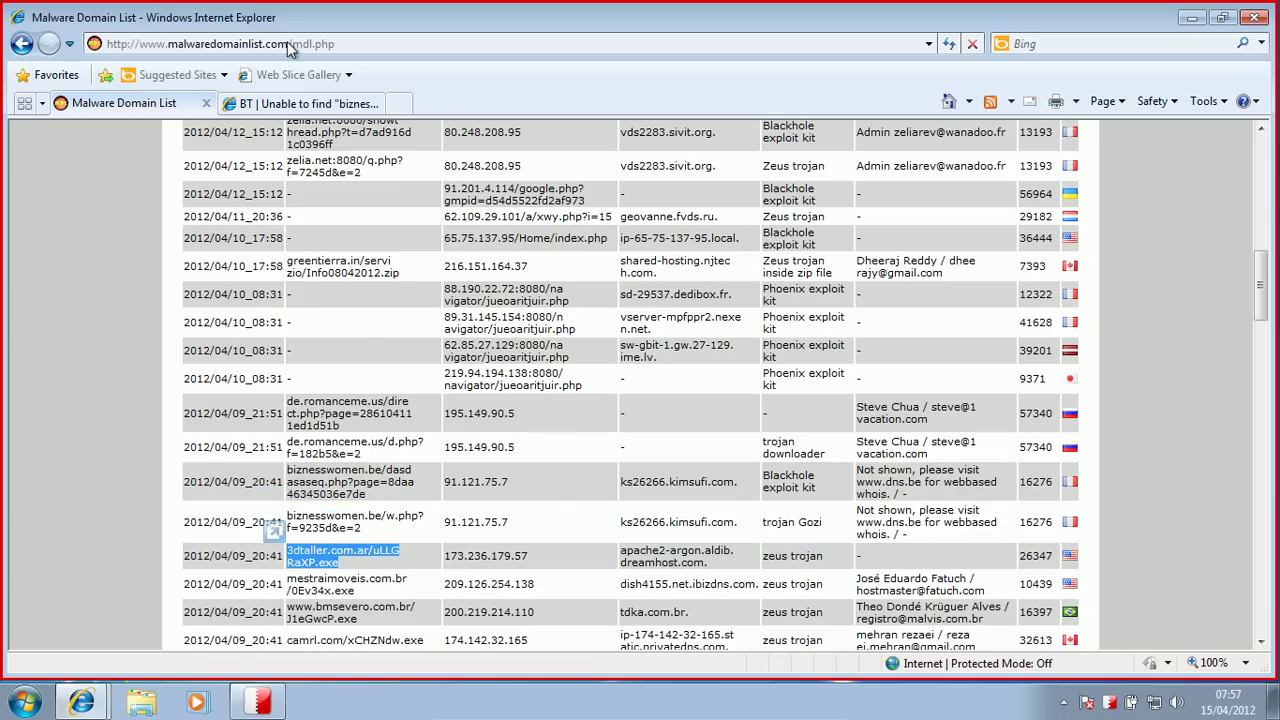
pyautogui.click(258, 106)
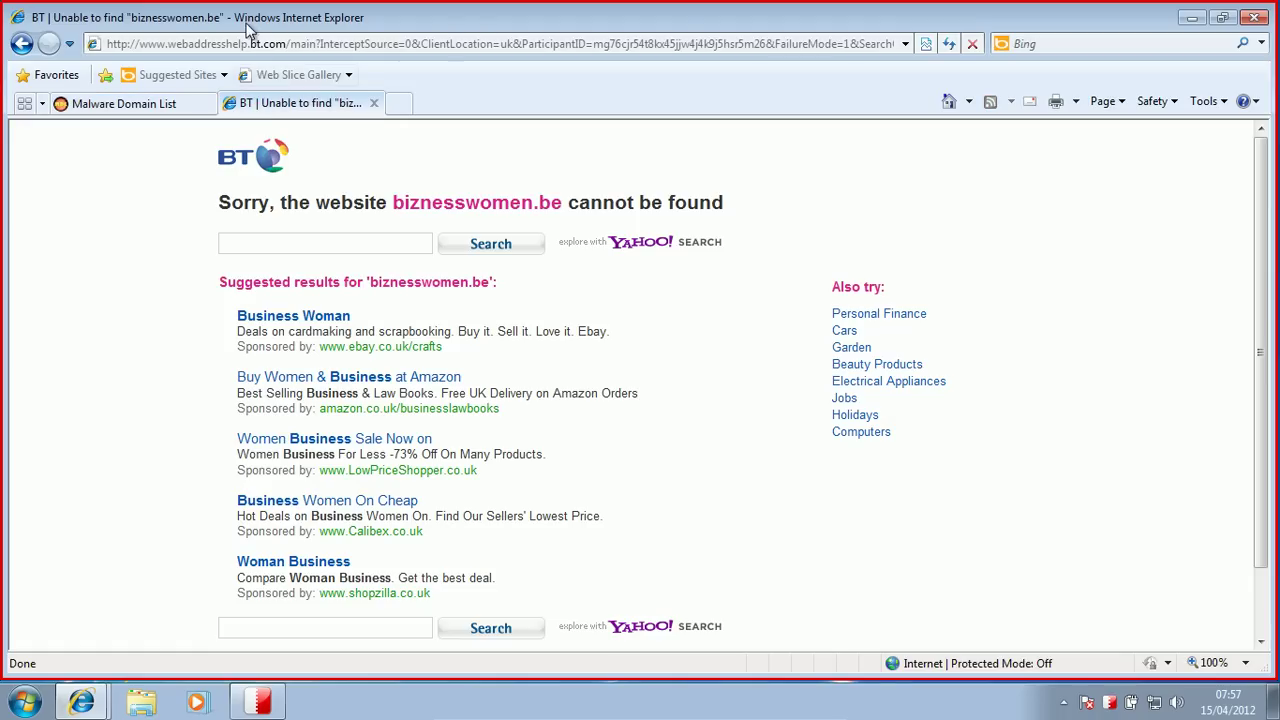
pyautogui.click(222, 44)
# Step: Load the 3dtaller link, then try mestraimoveis.com.br/0Ev34x.exe, which returns not found
pyautogui.hotkey('ctrl', 'v')
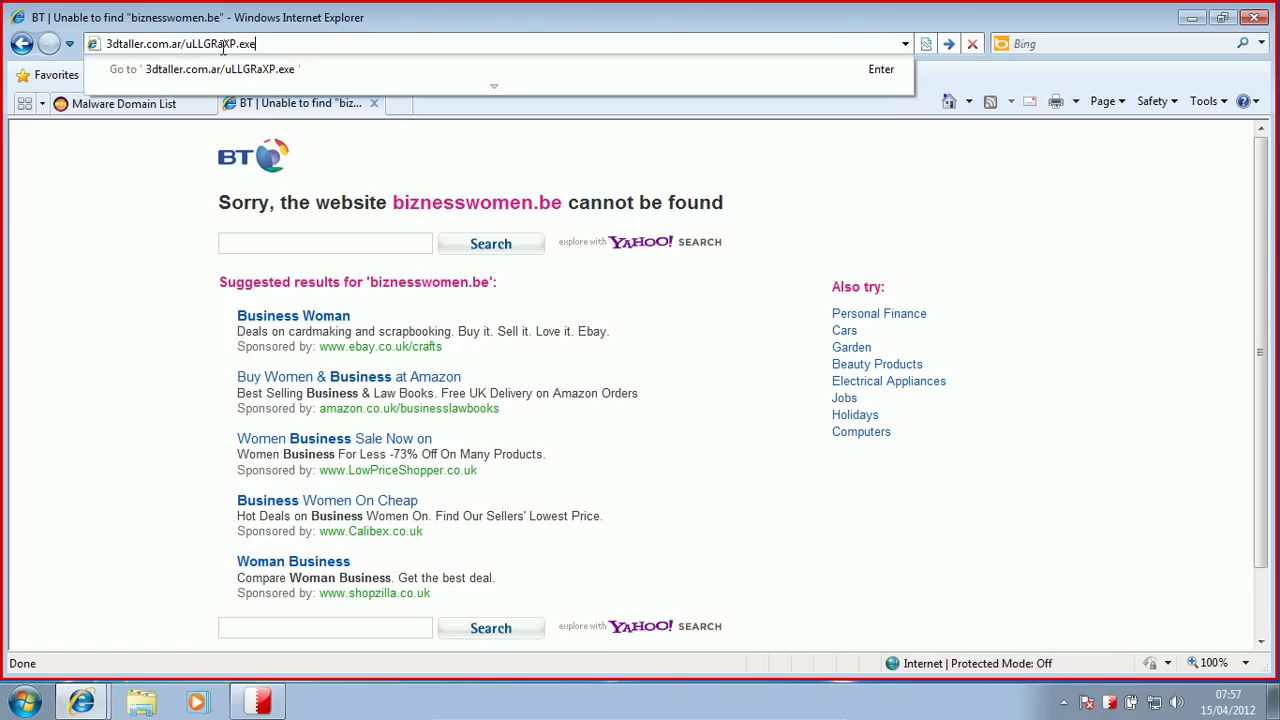
pyautogui.press('Return')
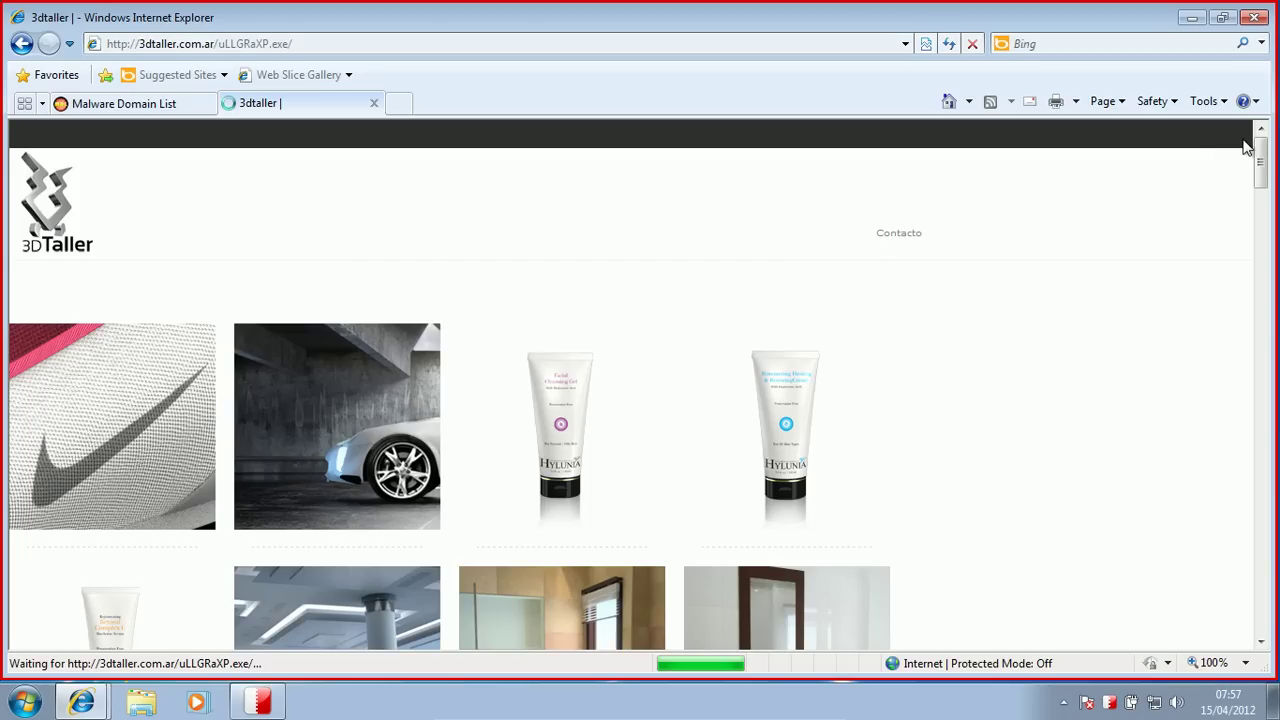
pyautogui.moveTo(1268, 155); pyautogui.dragTo(1268, 170)
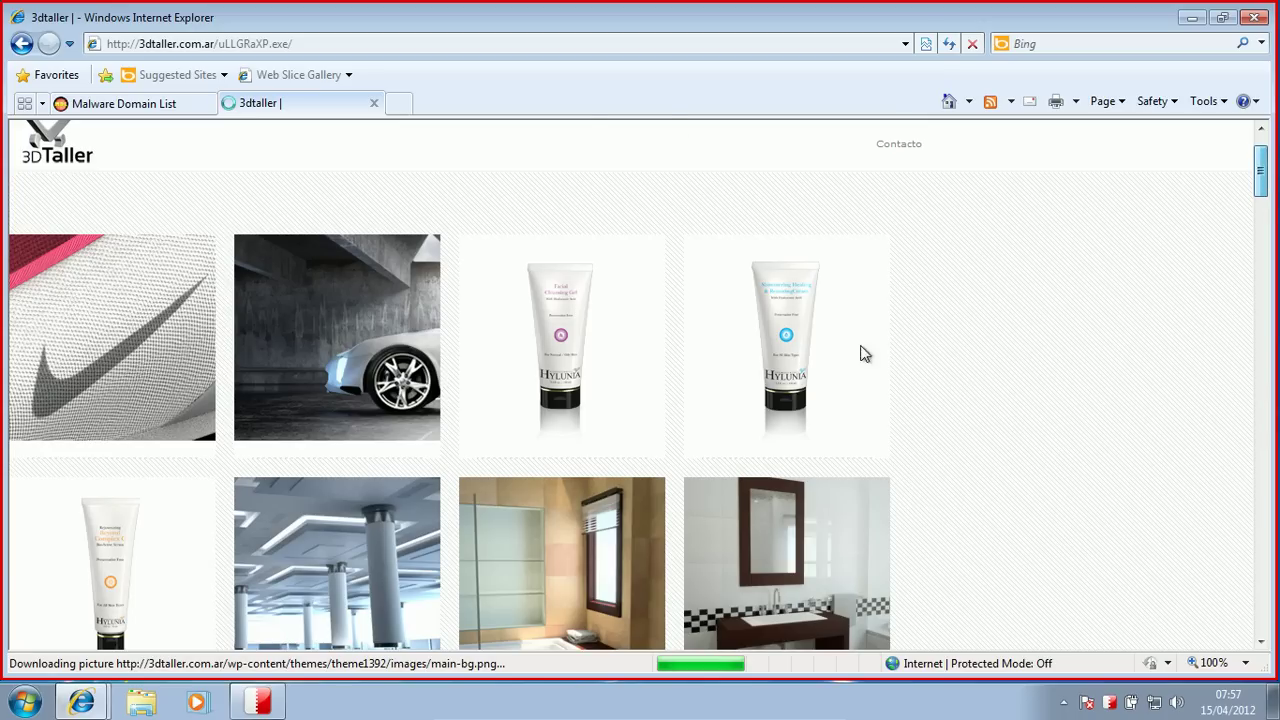
pyautogui.scroll(-2, 1011, 337)
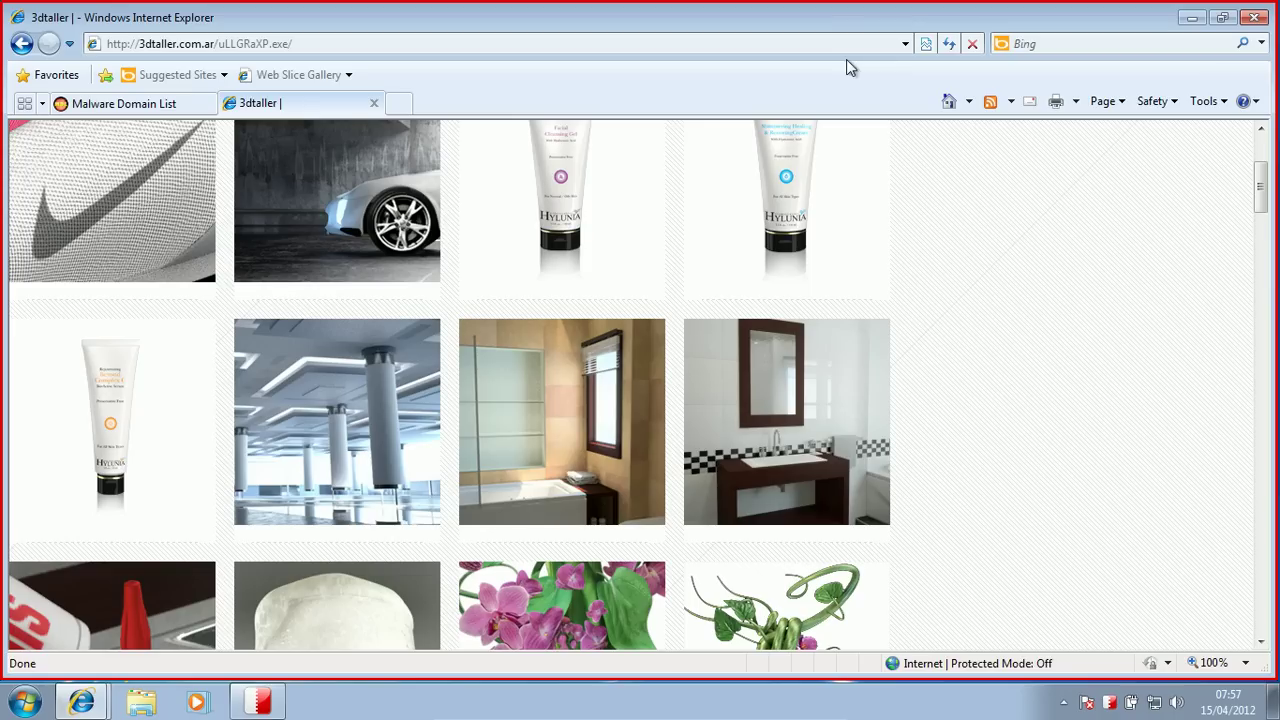
pyautogui.click(120, 103)
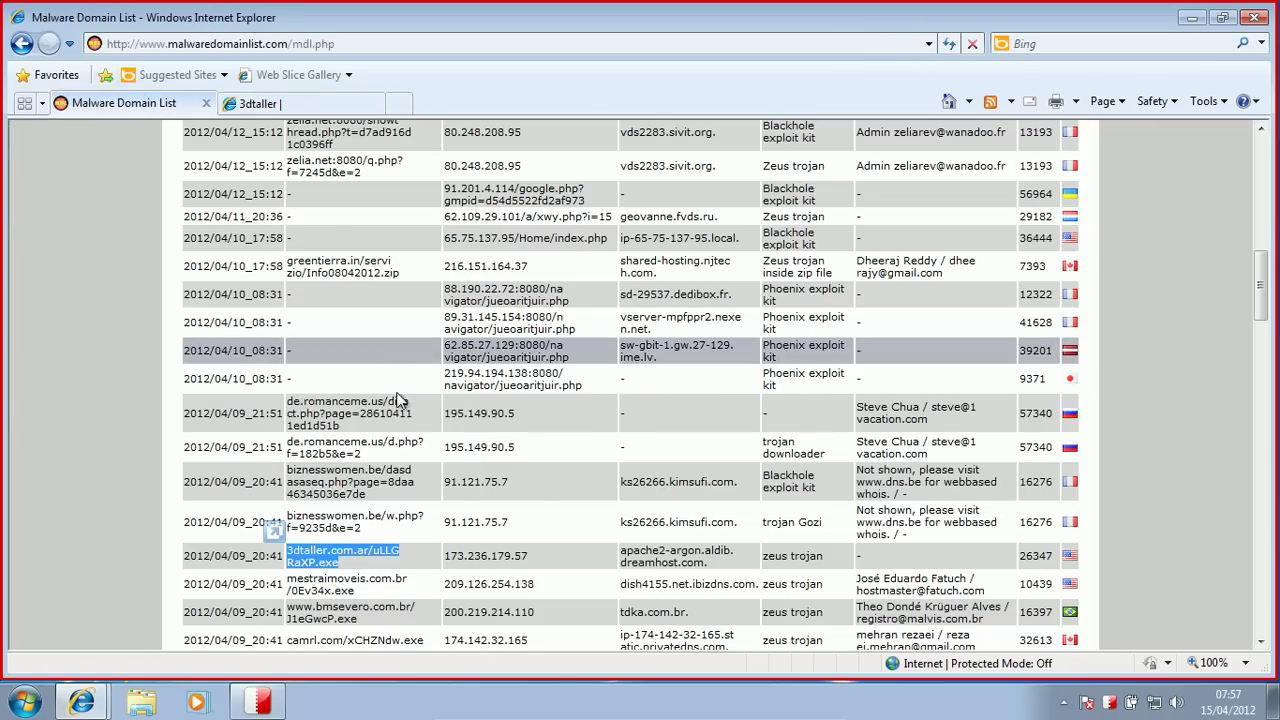
pyautogui.tripleClick(316, 588)
pyautogui.hotkey('ctrl', 'c')
pyautogui.click(252, 103)
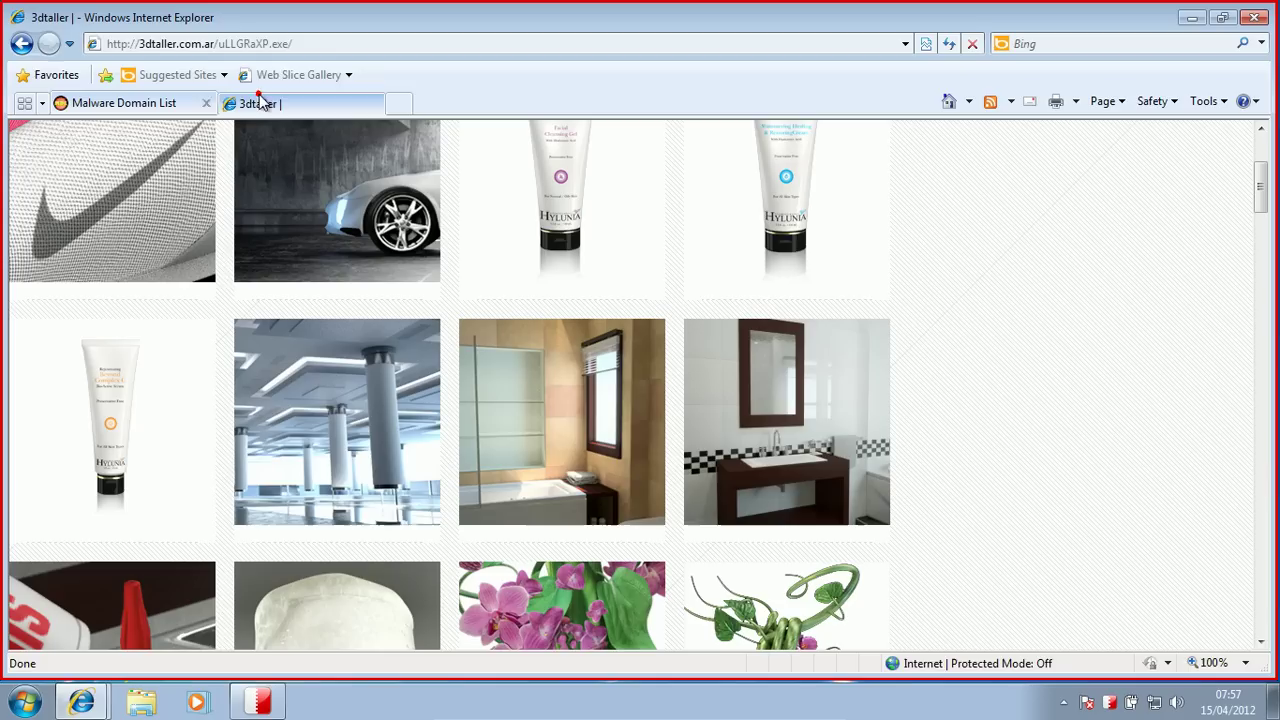
pyautogui.click(272, 48)
pyautogui.hotkey('ctrl', 'v')
pyautogui.press('Return')
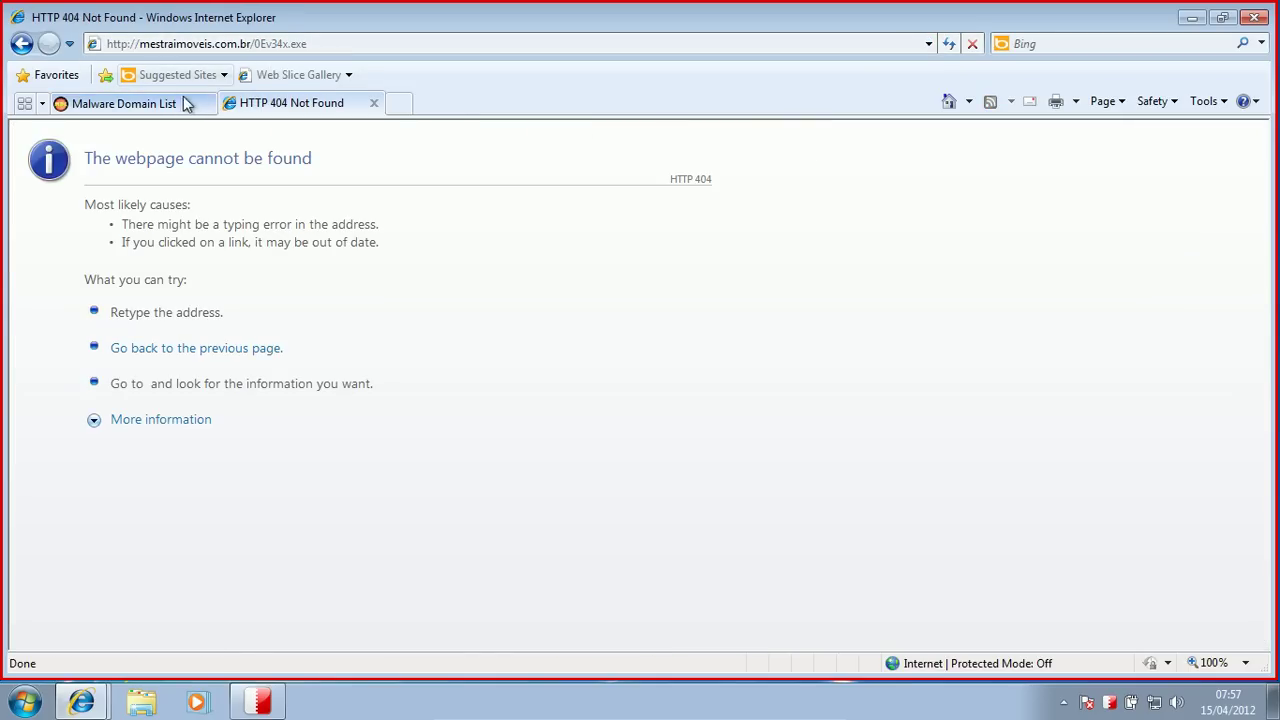
# Step: Copy the bmsevero link from the malware list and load it in the second tab
pyautogui.click(185, 104)
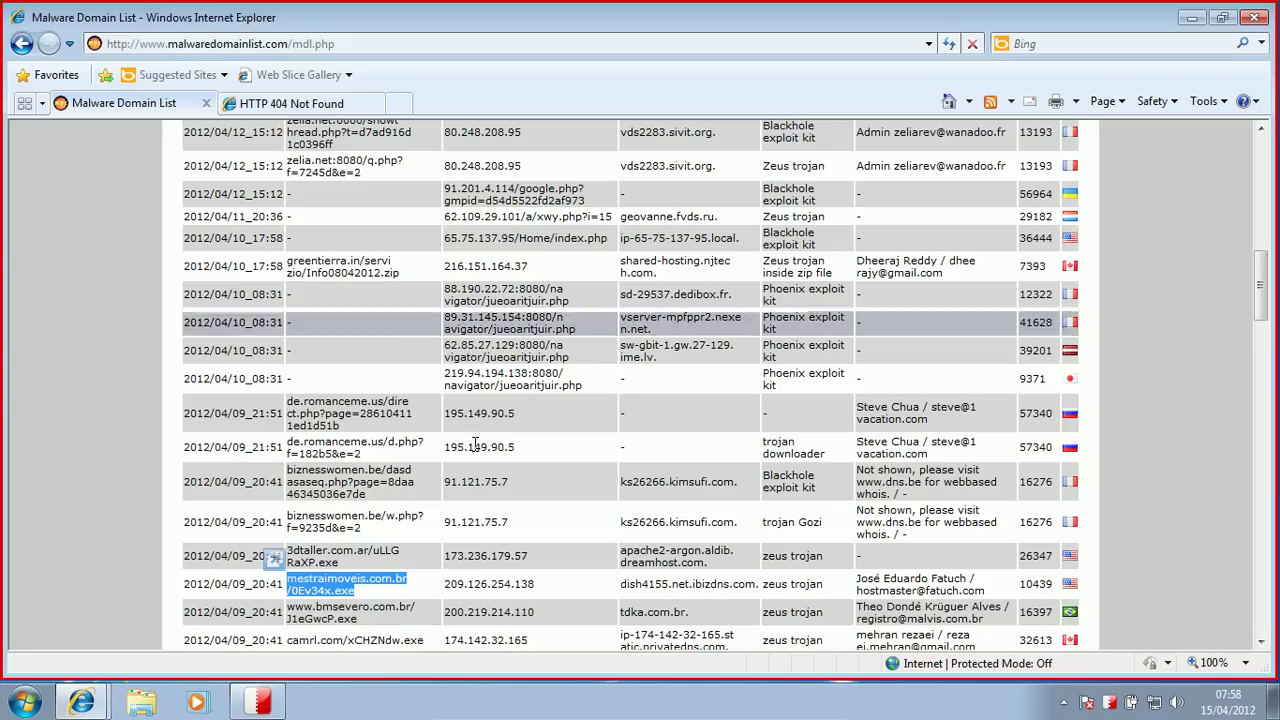
pyautogui.moveTo(378, 621); pyautogui.dragTo(298, 610)
pyautogui.hotkey('ctrl', 'c')
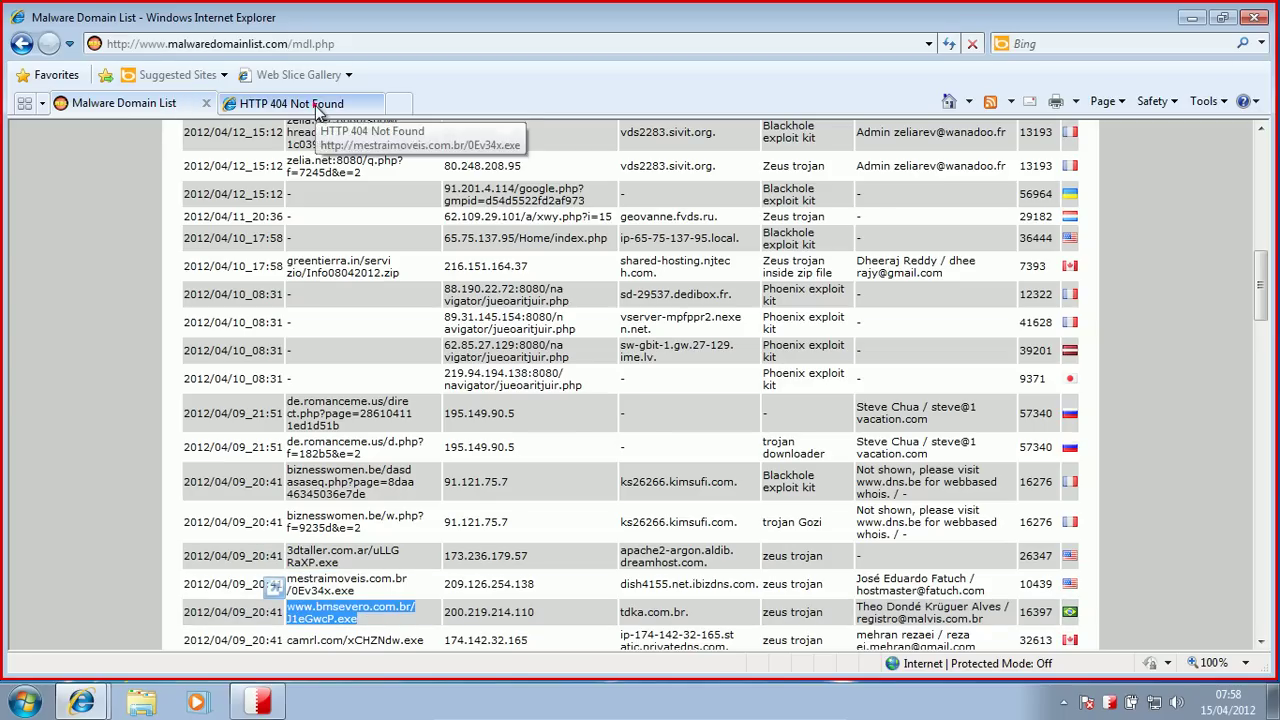
pyautogui.click(300, 103)
pyautogui.click(271, 48)
pyautogui.click(258, 52)
pyautogui.click(245, 43)
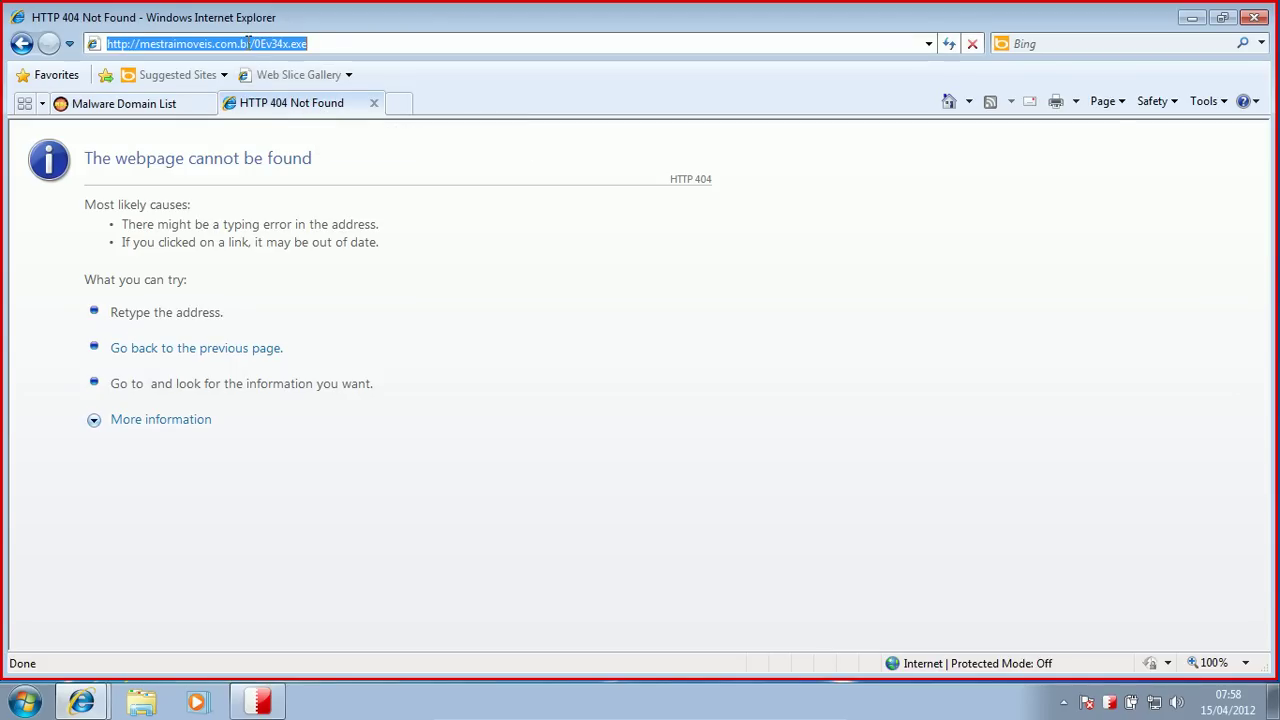
pyautogui.hotkey('ctrl', 'v')
pyautogui.press('Return')
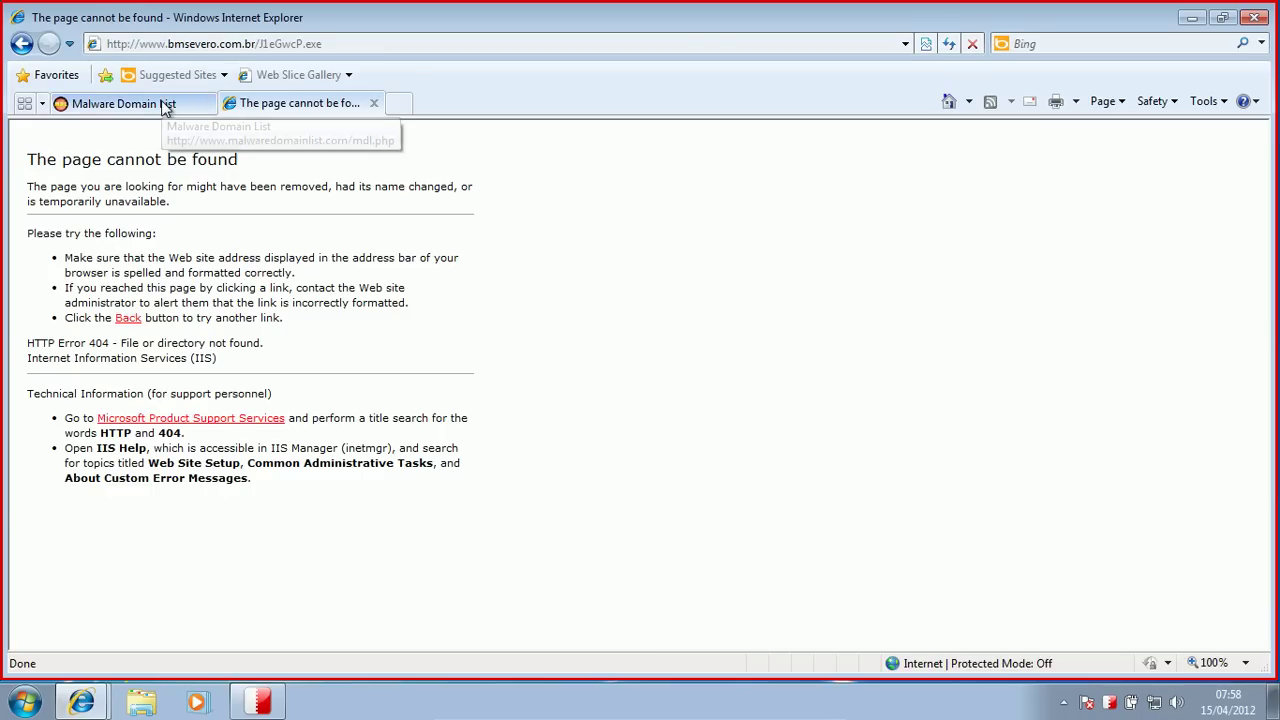
# Step: Try camrl.com/xCHZNdw.exe and contabilidadesr.com.br/1mmF86V8/Vdqu.exe; both return 404 Not Found
pyautogui.click(166, 104)
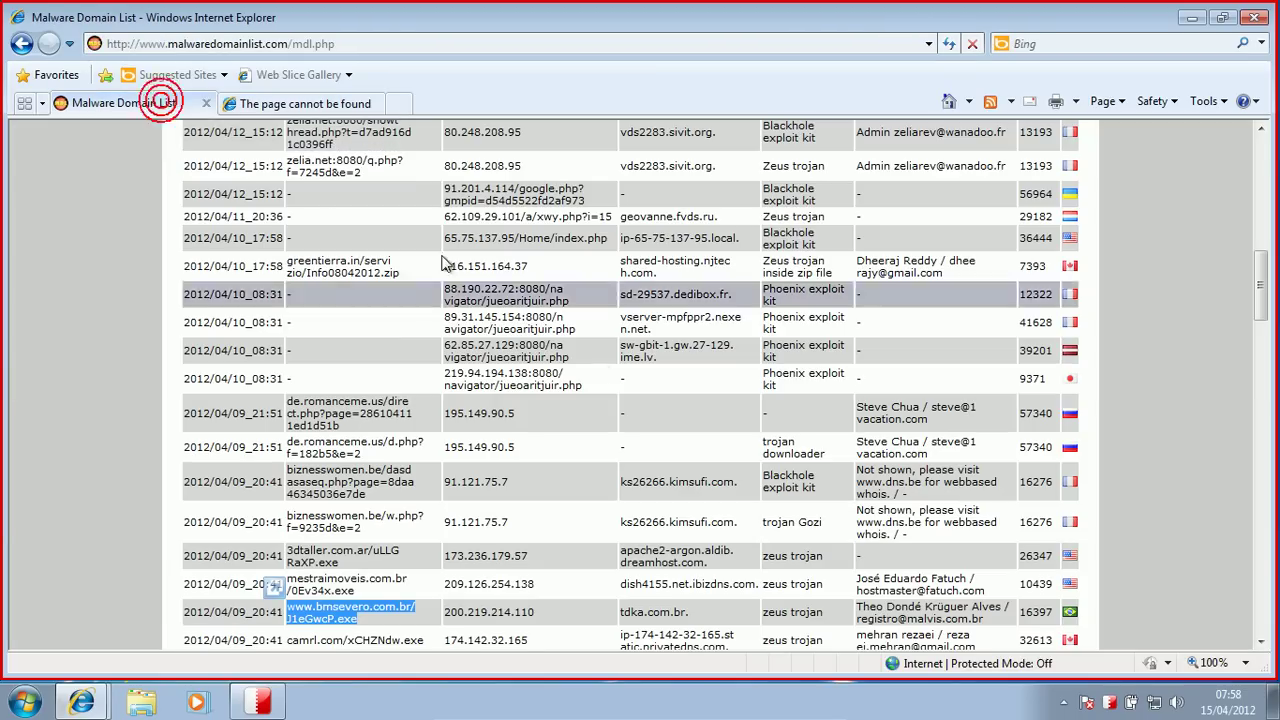
pyautogui.scroll(-3, 1259, 289)
pyautogui.click(425, 492)
pyautogui.moveTo(425, 492); pyautogui.dragTo(245, 45)
pyautogui.press('Return')
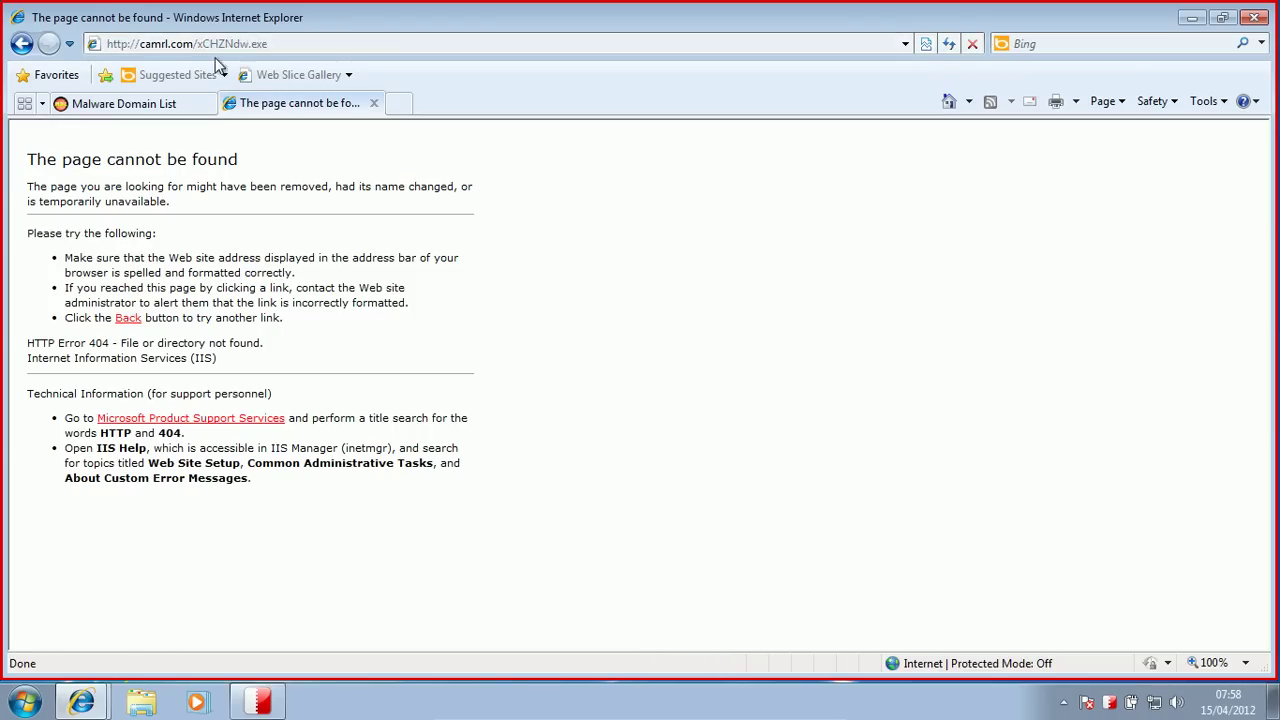
pyautogui.click(149, 104)
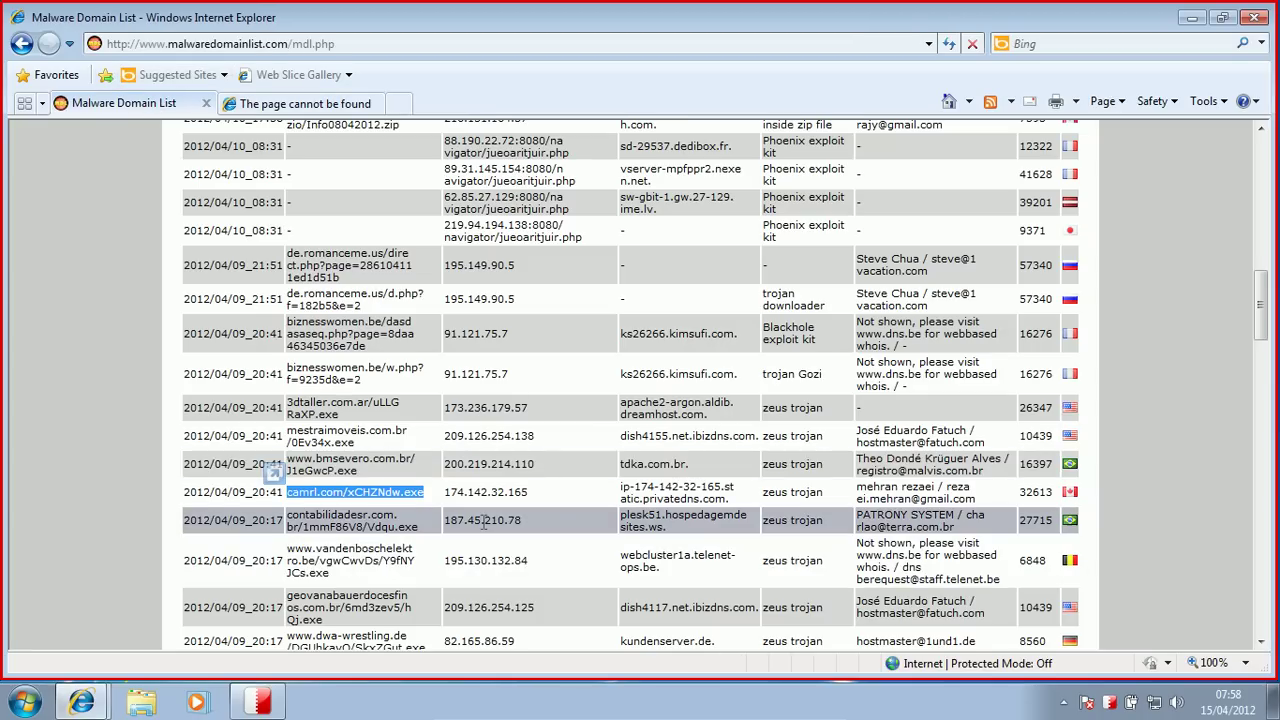
pyautogui.moveTo(444, 528); pyautogui.dragTo(288, 515)
pyautogui.hotkey('ctrl', 'c')
pyautogui.click(265, 100)
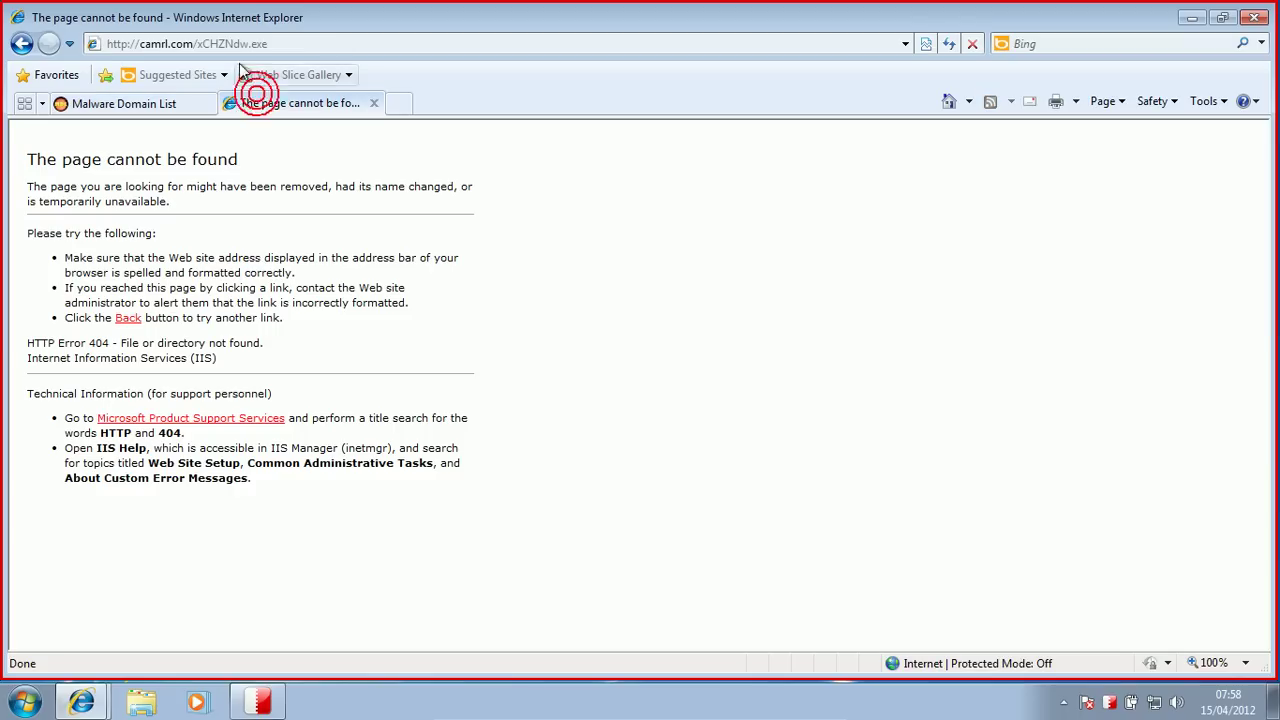
pyautogui.click(213, 44)
pyautogui.hotkey('ctrl', 'v')
pyautogui.press('Return')
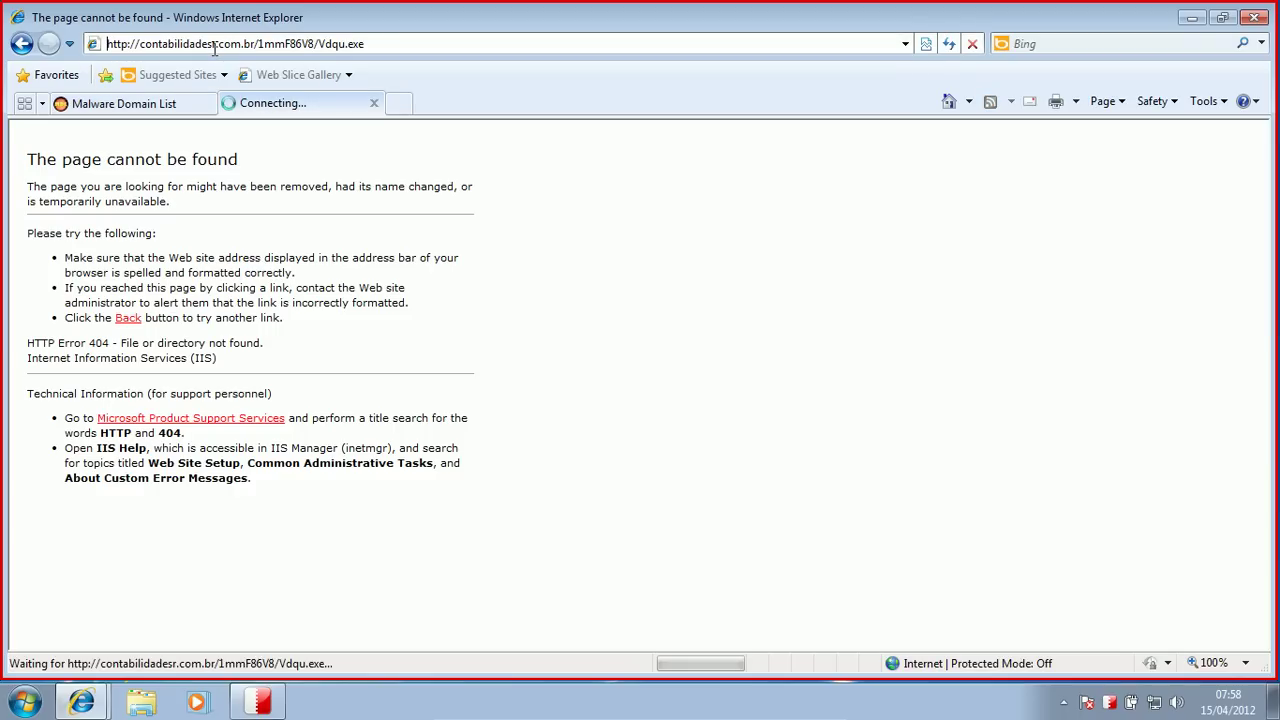
pyautogui.click(137, 103)
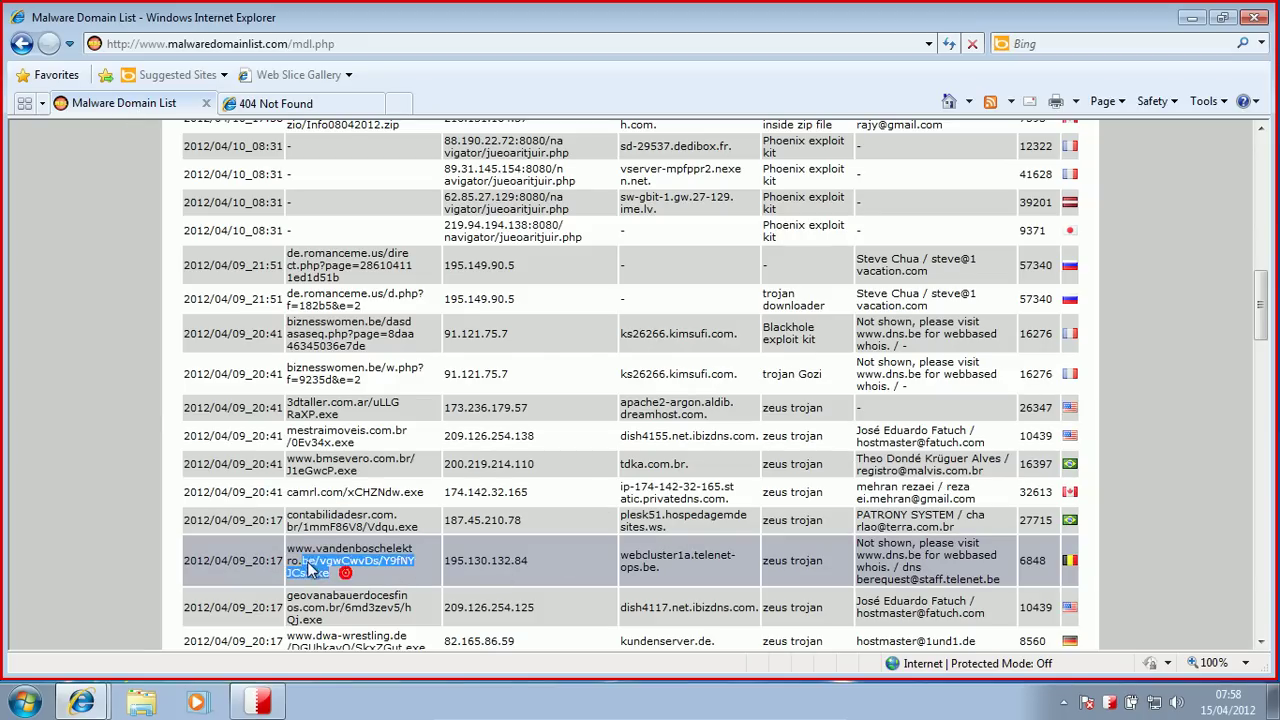
# Step: Try the vandenboschelektro link in the second tab, which gives a not-found page
pyautogui.moveTo(307, 565); pyautogui.dragTo(288, 549)
pyautogui.hotkey('ctrl', 'c')
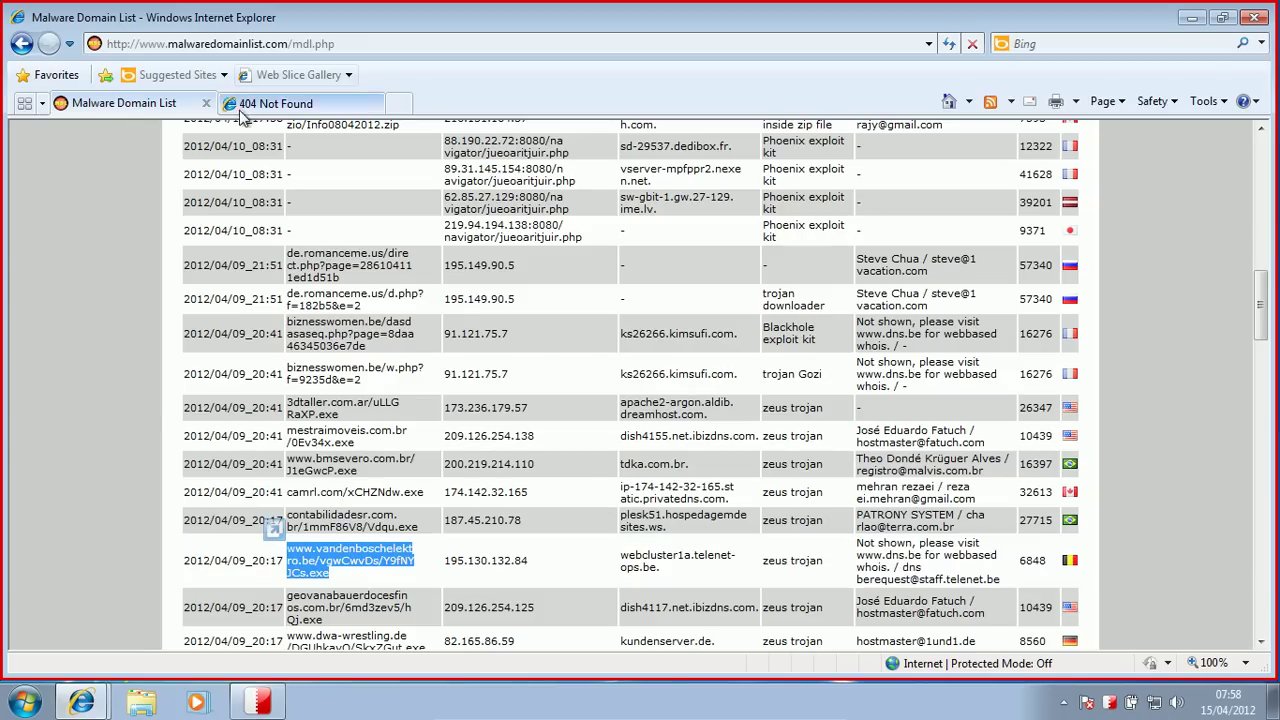
pyautogui.click(240, 105)
pyautogui.click(206, 43)
pyautogui.hotkey('ctrl', 'v')
pyautogui.press('Return')
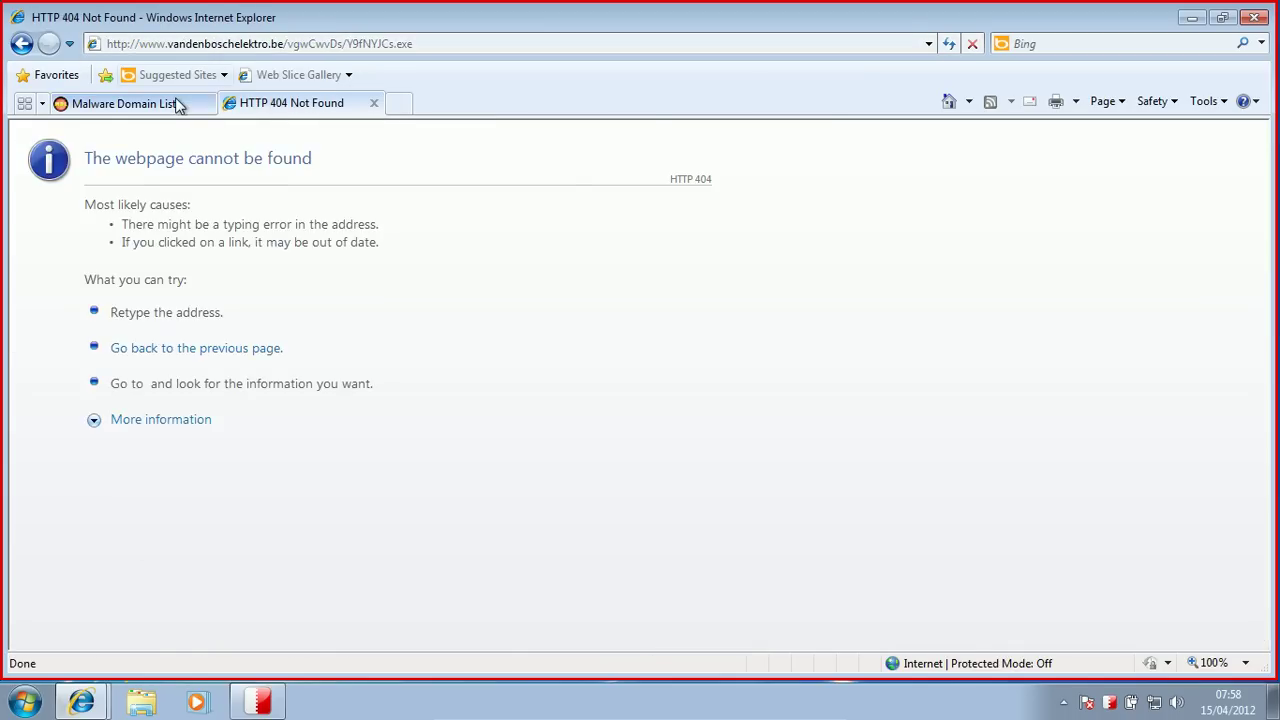
pyautogui.click(175, 102)
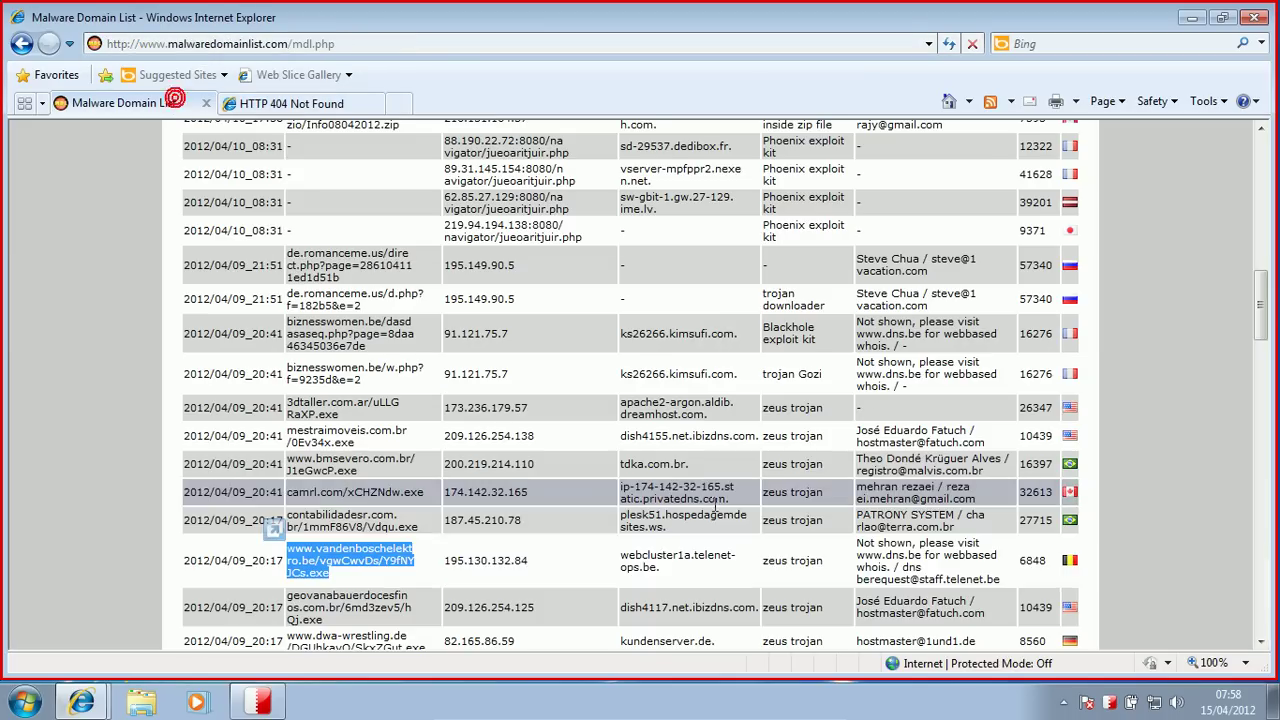
# Step: Try the geovanabauerdocesfinos link, which also returns not found
pyautogui.moveTo(1258, 290); pyautogui.dragTo(1262, 318)
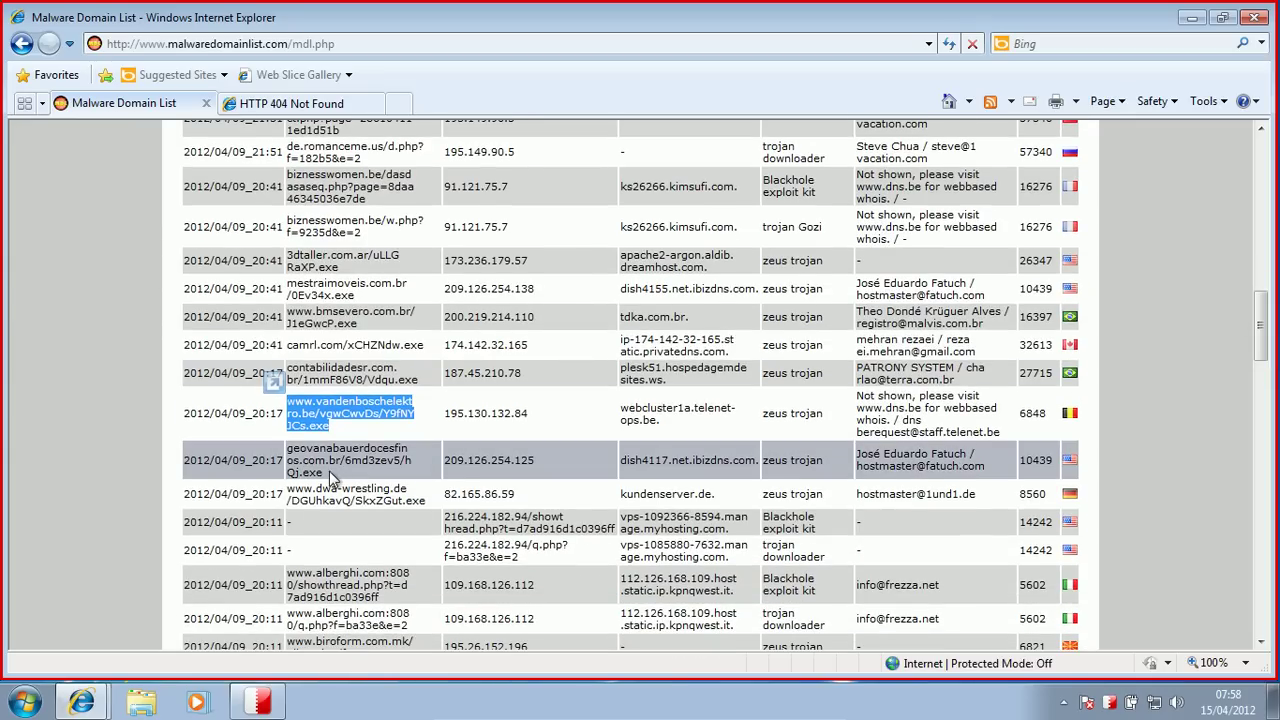
pyautogui.tripleClick(330, 478)
pyautogui.hotkey('ctrl', 'c')
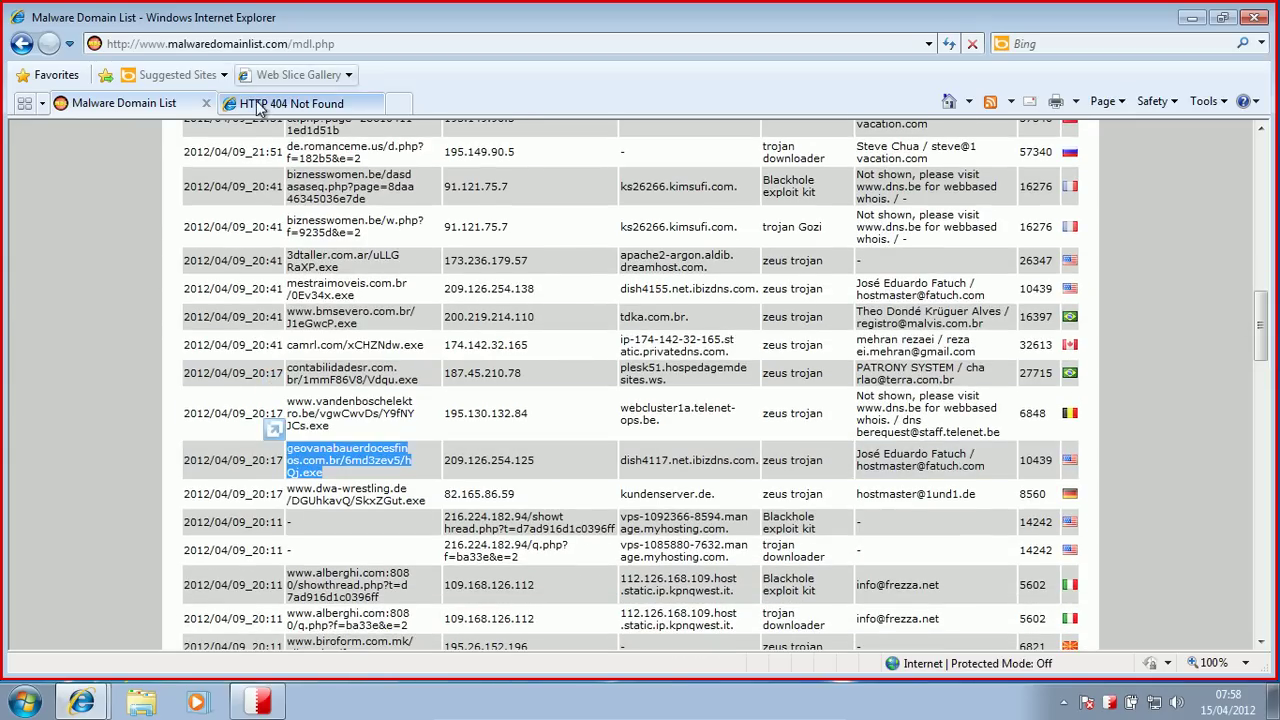
pyautogui.click(263, 104)
pyautogui.click(222, 45)
pyautogui.hotkey('ctrl', 'v')
pyautogui.press('Return')
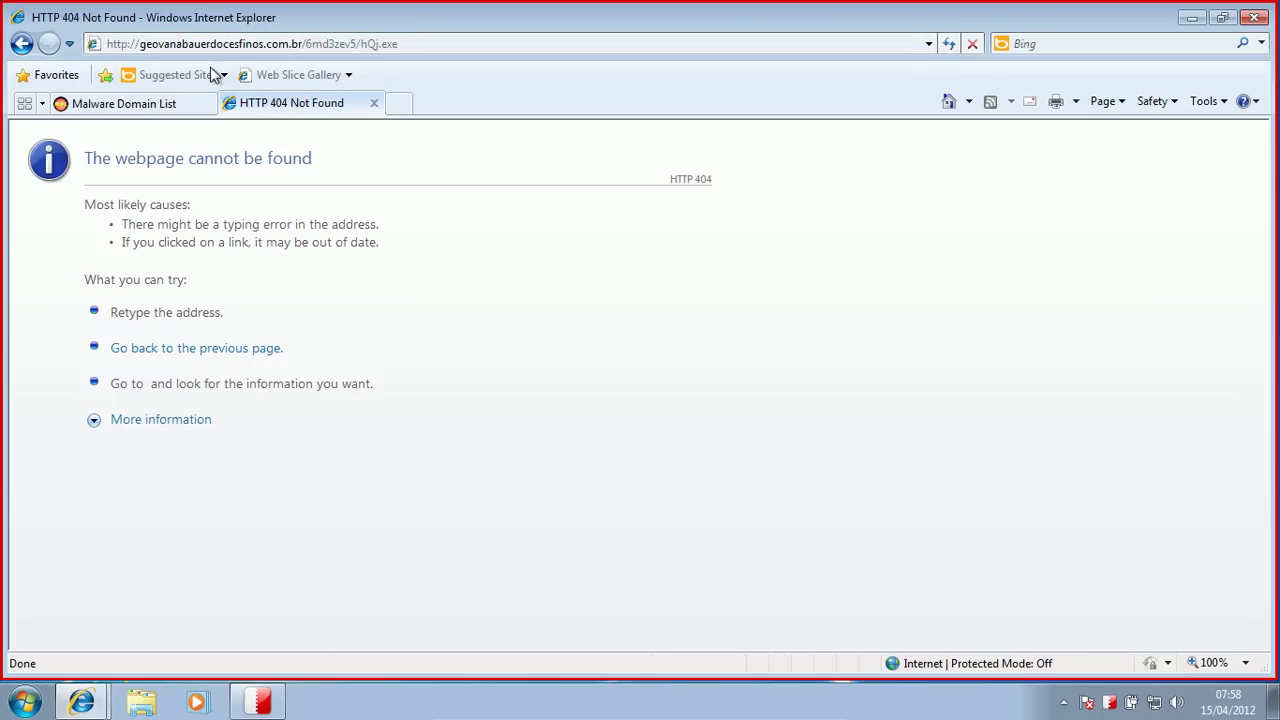
pyautogui.click(165, 104)
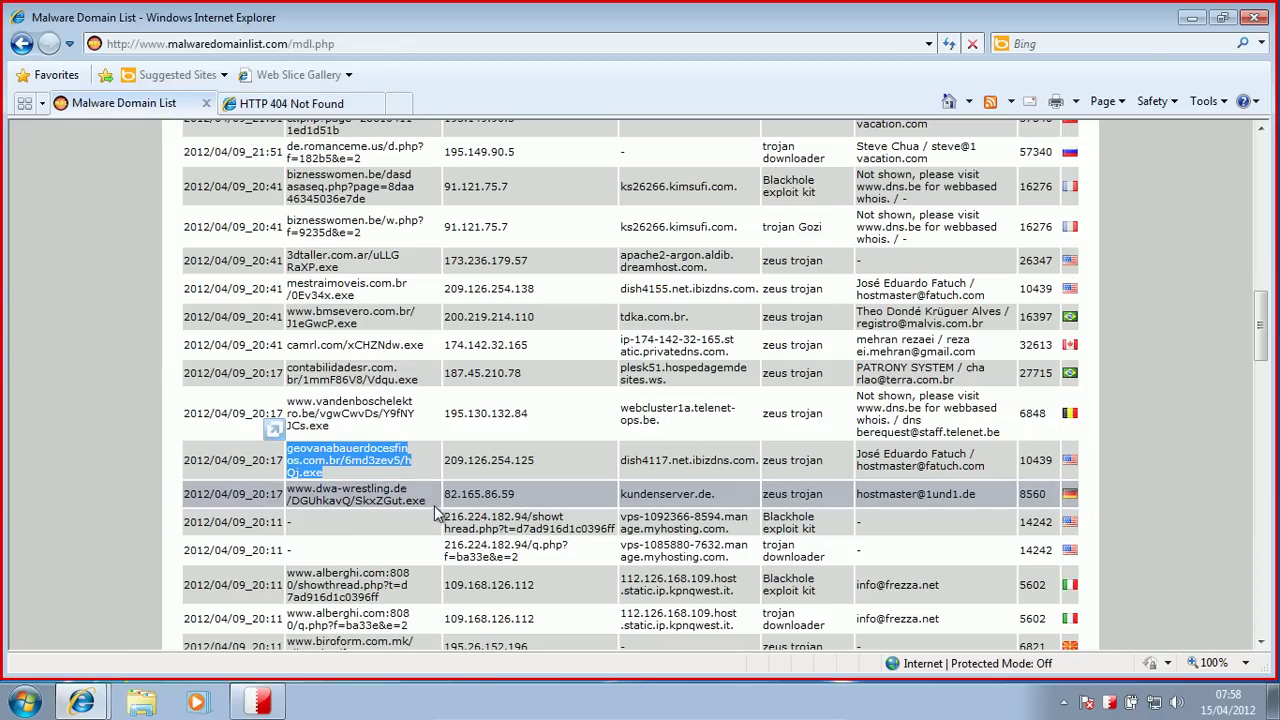
# Step: Try dwa-wrestling.de/DGUhkavQ/SkxZGut.exe, which returns 403 Forbidden
pyautogui.moveTo(427, 502); pyautogui.dragTo(295, 494)
pyautogui.hotkey('ctrl', 'c')
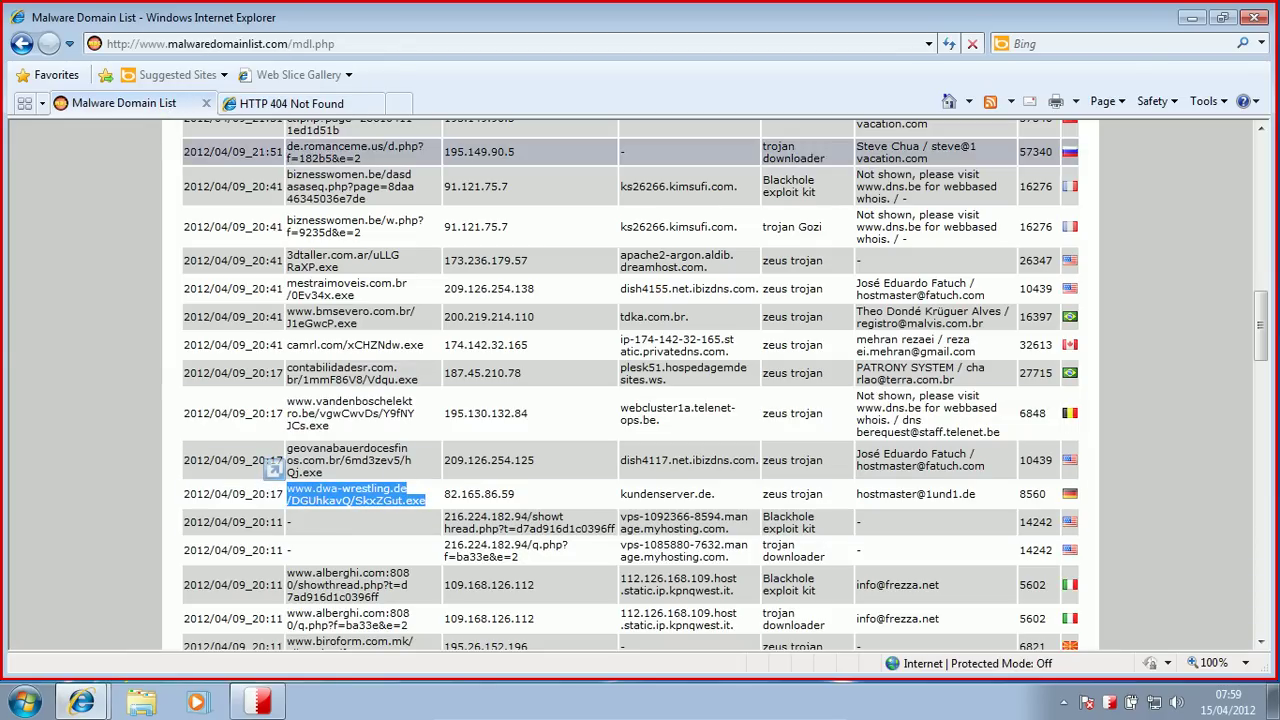
pyautogui.click(264, 104)
pyautogui.click(239, 46)
pyautogui.hotkey('ctrl', 'v')
pyautogui.press('Return')
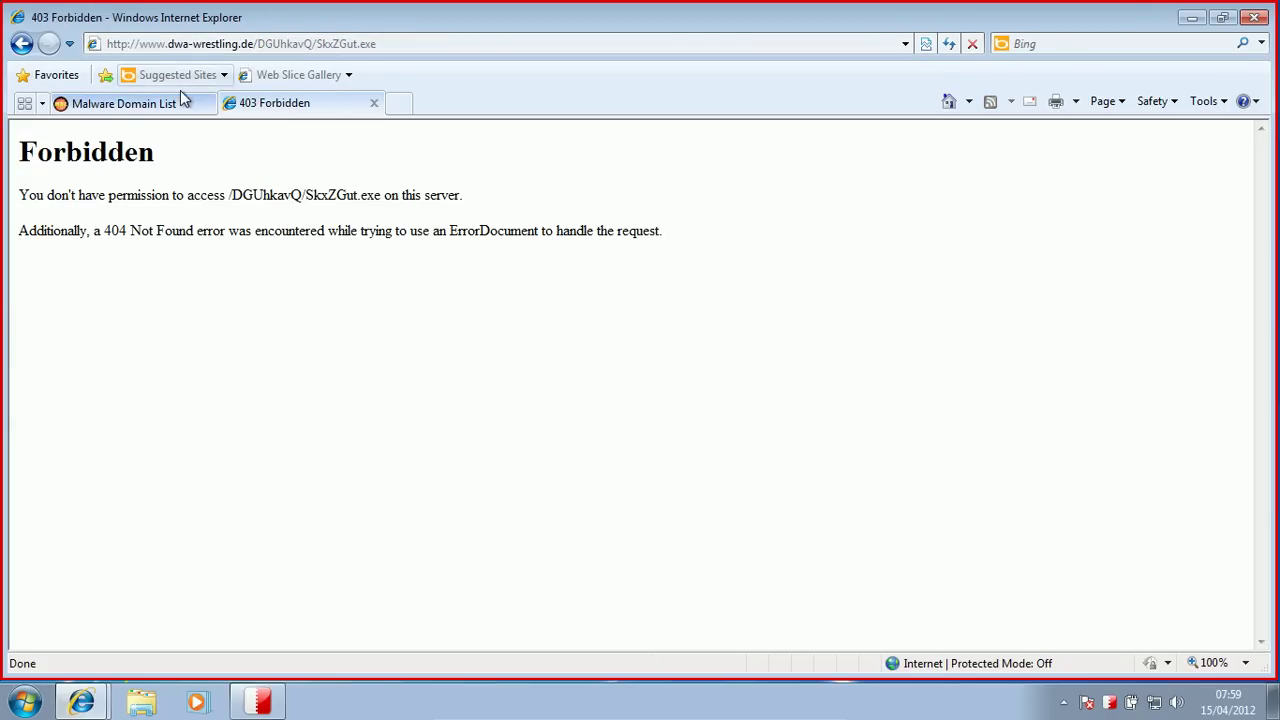
pyautogui.click(157, 103)
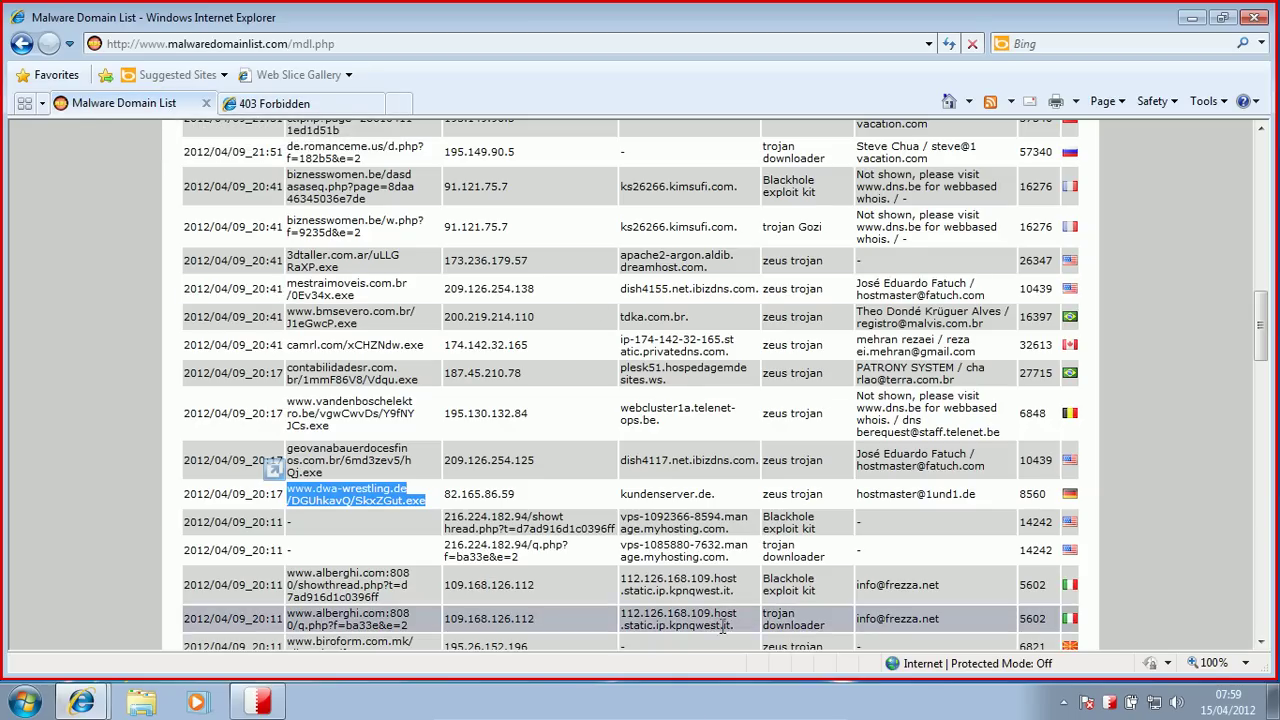
# Step: Paste 216.224.182.94/q.php?f=ba33e&e=2 into the second tab's address bar and load it
pyautogui.moveTo(546, 554); pyautogui.dragTo(451, 551)
pyautogui.hotkey('ctrl', 'c')
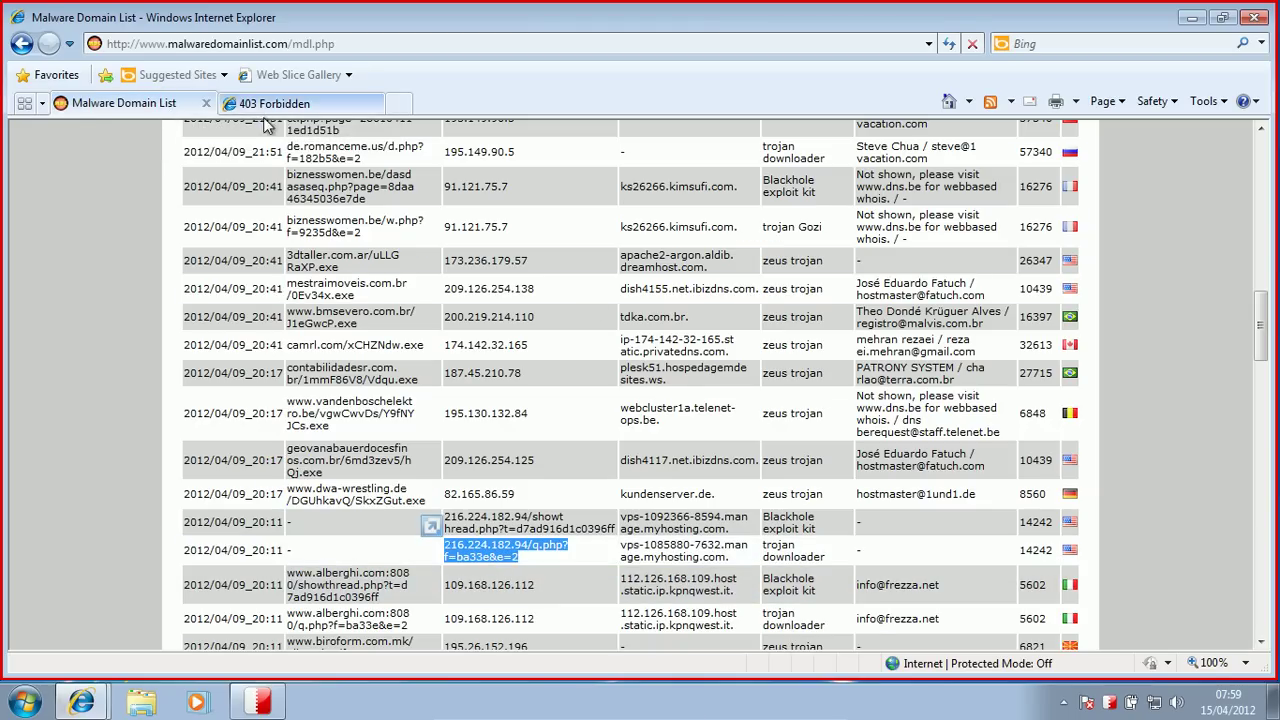
pyautogui.click(254, 105)
pyautogui.click(228, 44)
pyautogui.hotkey('ctrl', 'v')
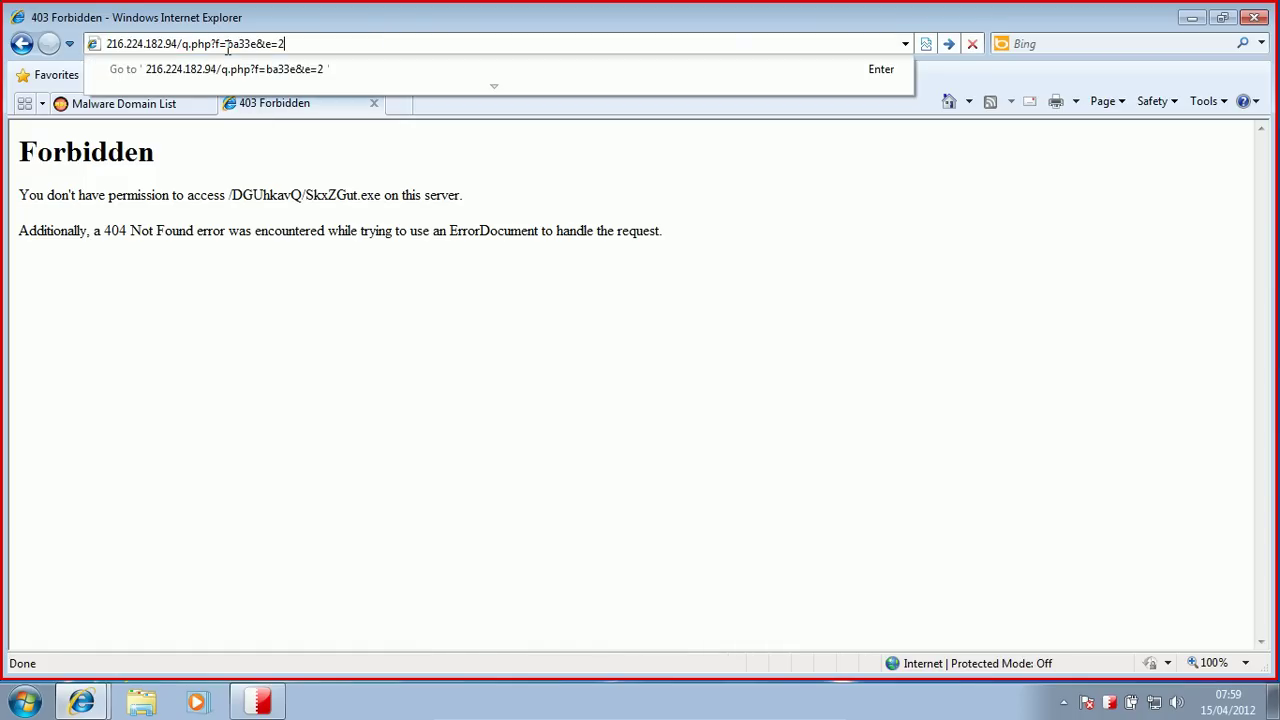
pyautogui.press('Return')
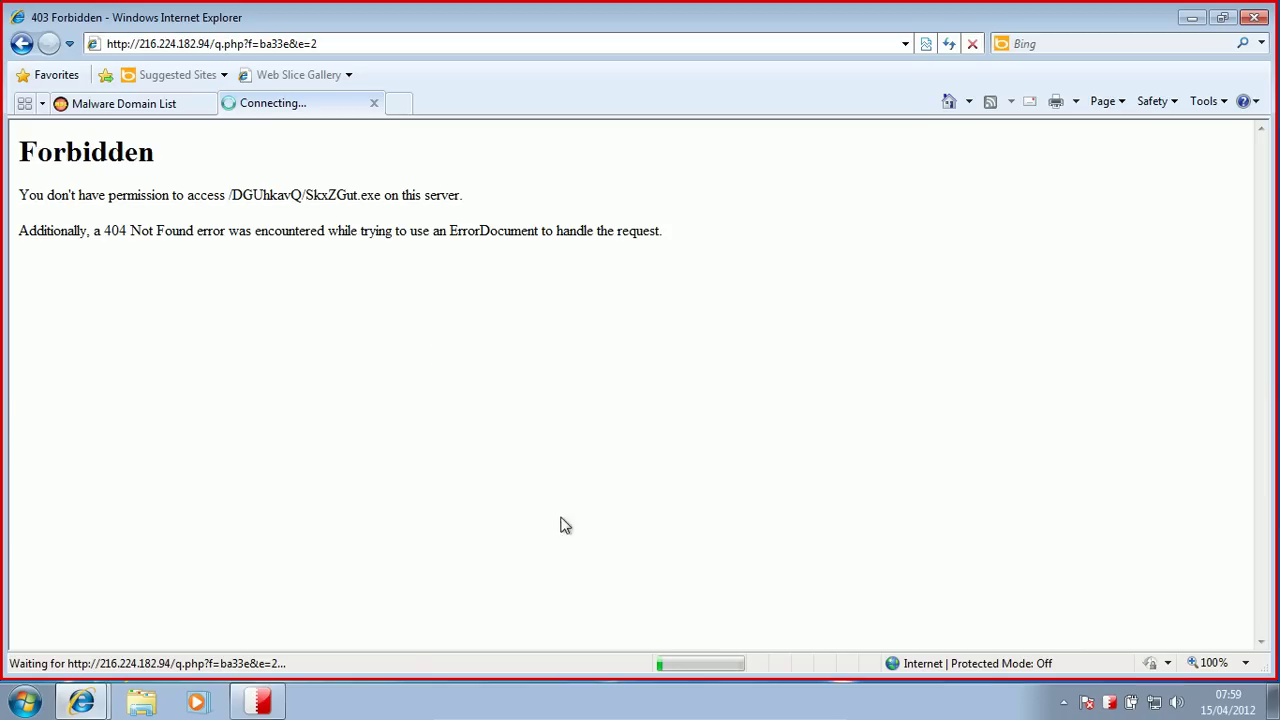
# Step: Minimise and restore the VM window, then return to the Malware Domain List tab
pyautogui.click(806, 705)
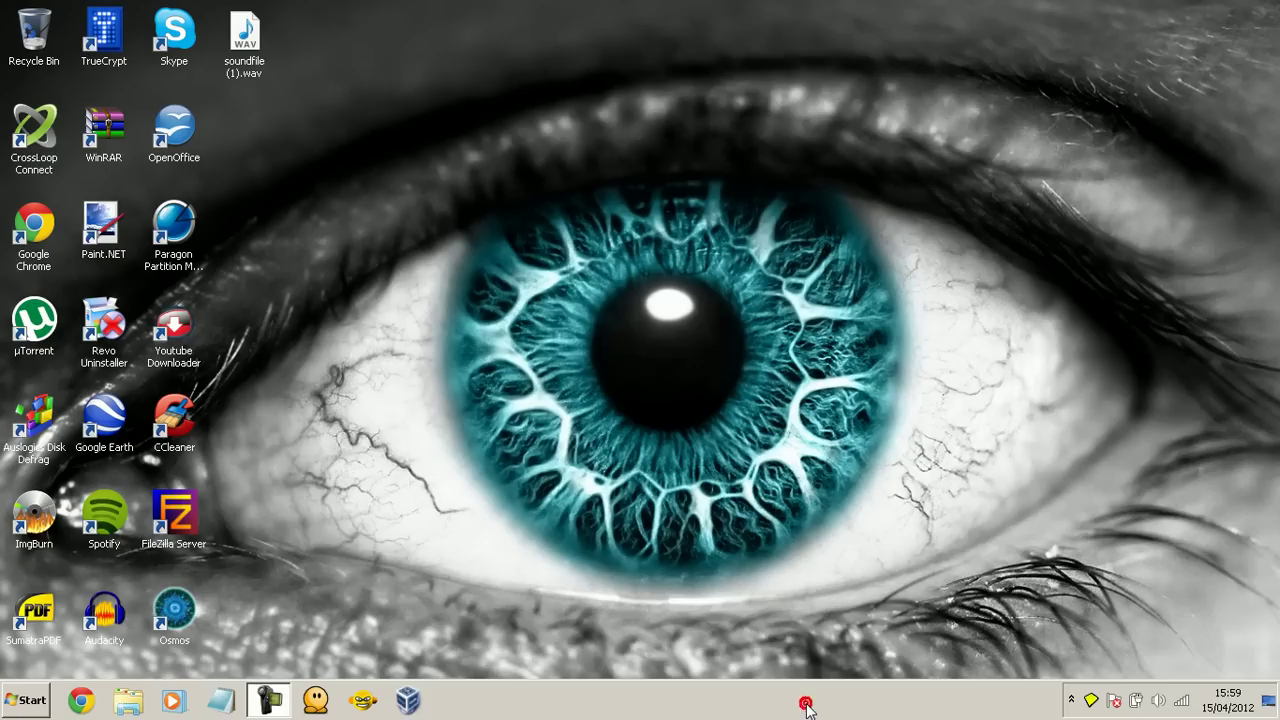
pyautogui.click(407, 700)
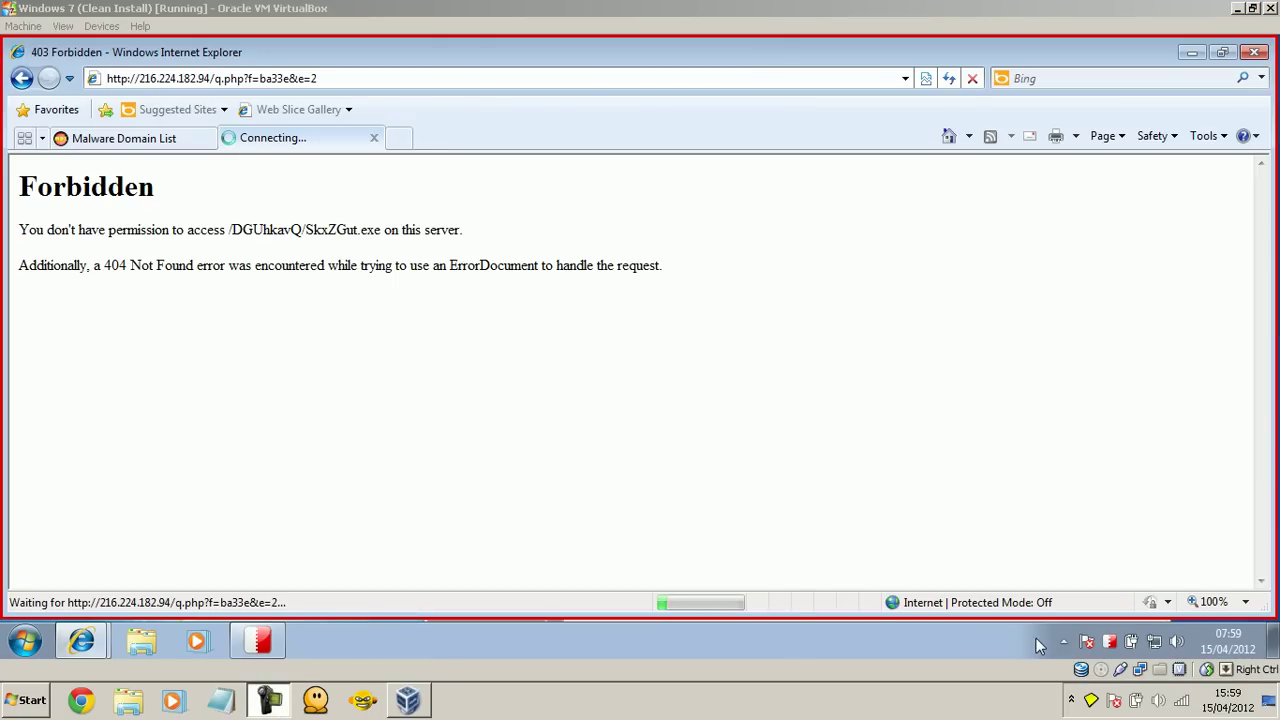
pyautogui.press('Control_R')
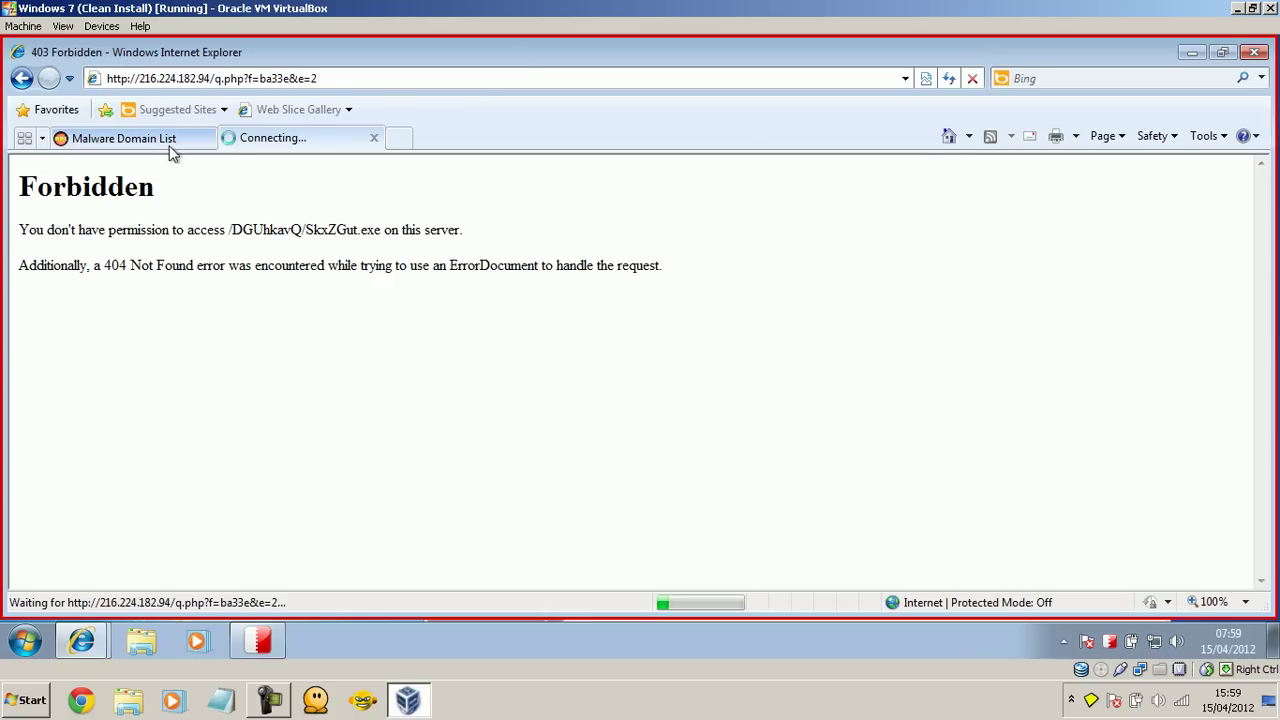
pyautogui.click(155, 140)
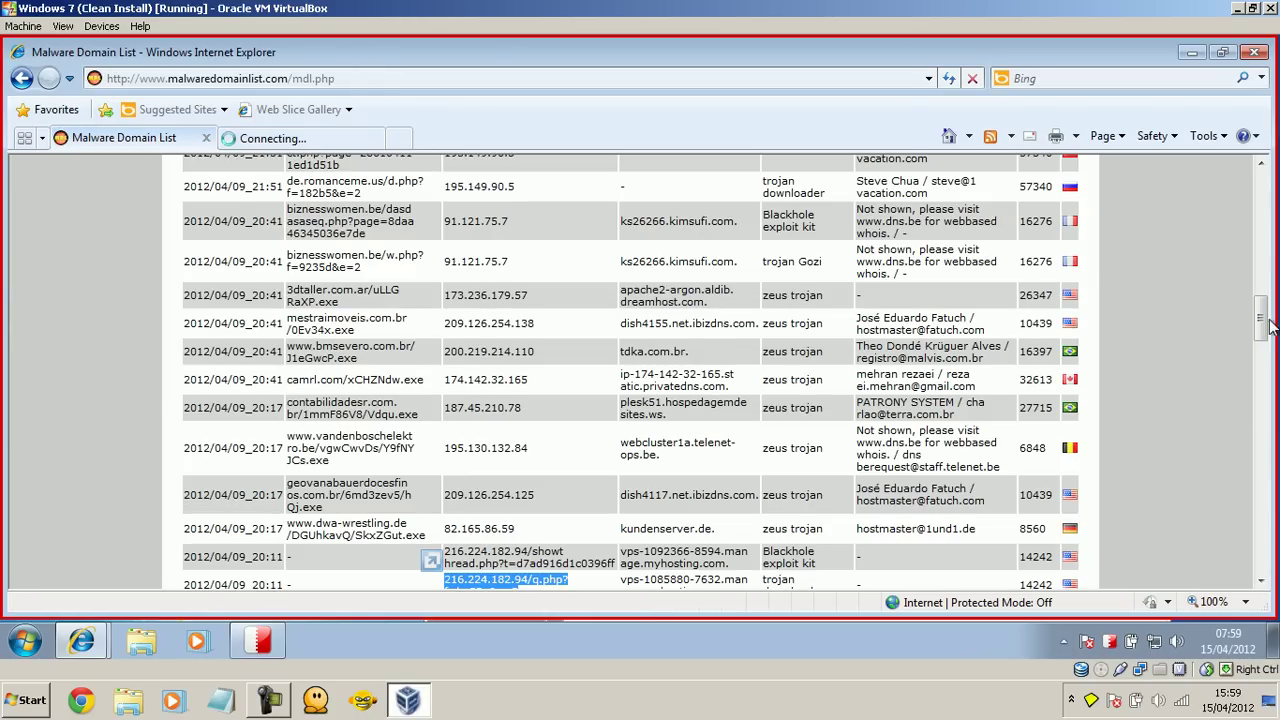
pyautogui.moveTo(1262, 320); pyautogui.dragTo(1263, 354)
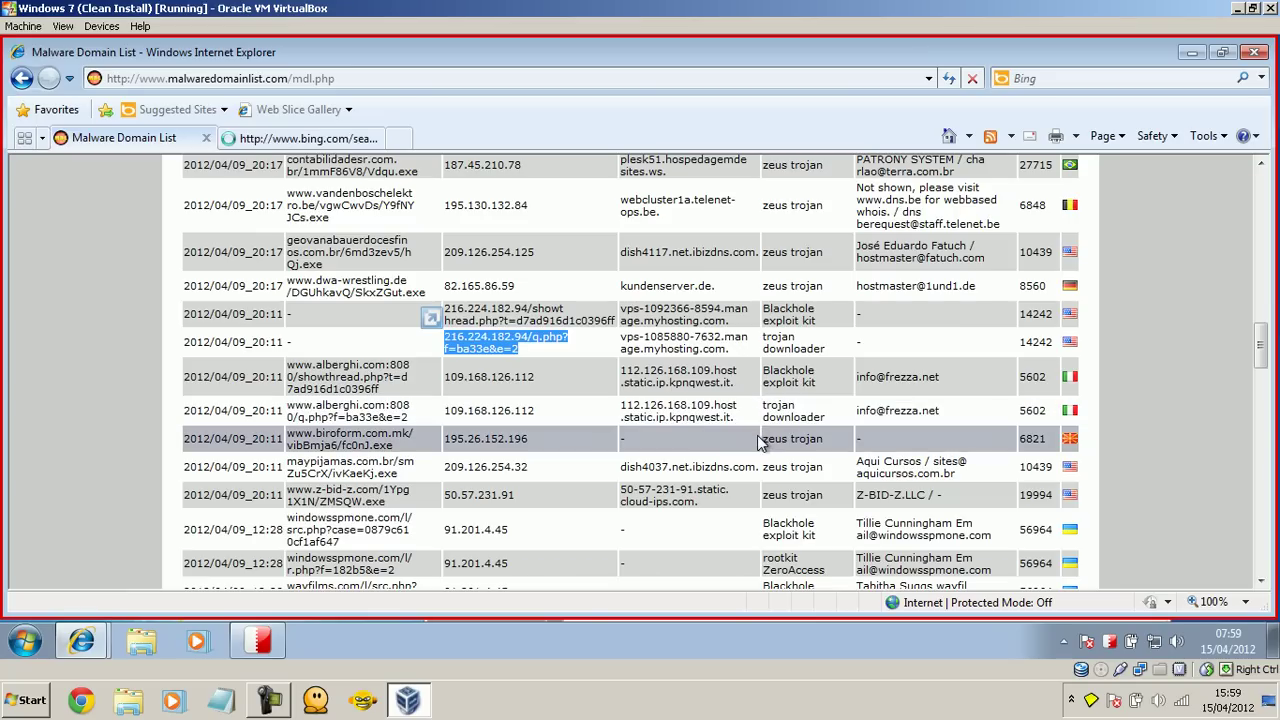
pyautogui.click(420, 422)
pyautogui.moveTo(420, 422); pyautogui.dragTo(288, 405)
pyautogui.hotkey('ctrl', 'c')
pyautogui.click(285, 137)
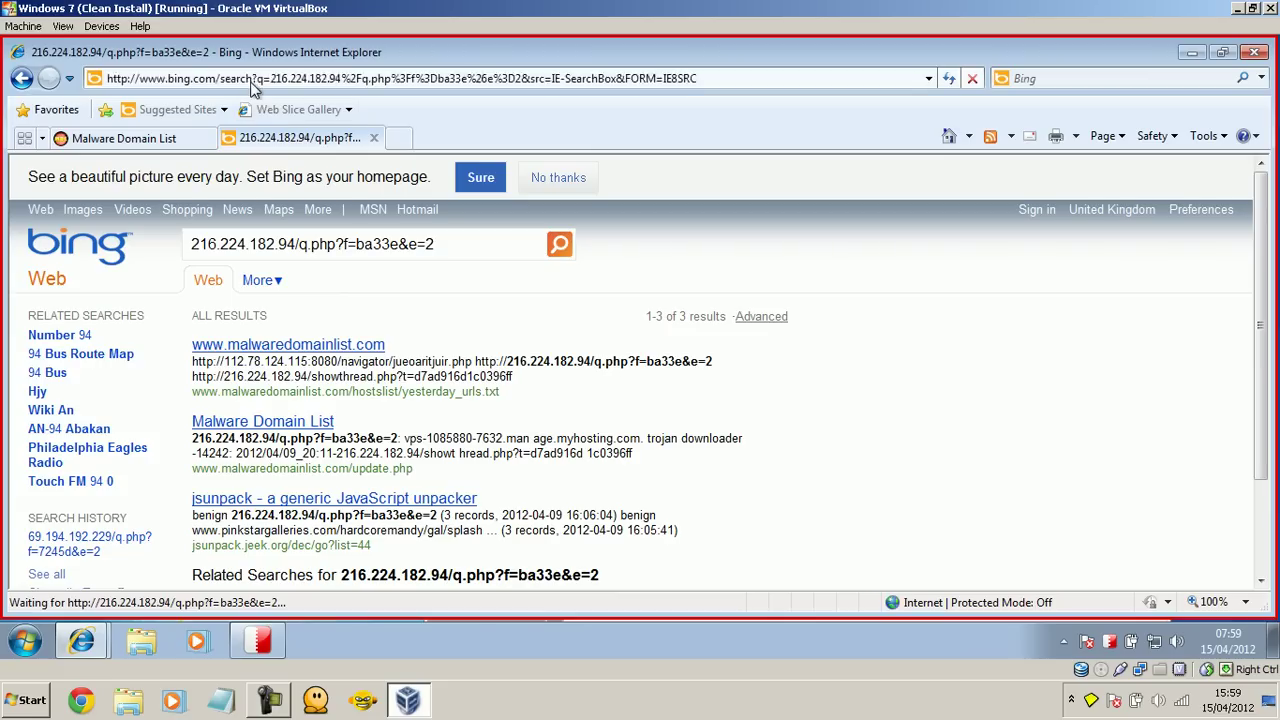
pyautogui.click(253, 85)
pyautogui.hotkey('ctrl', 'v')
pyautogui.press('Return')
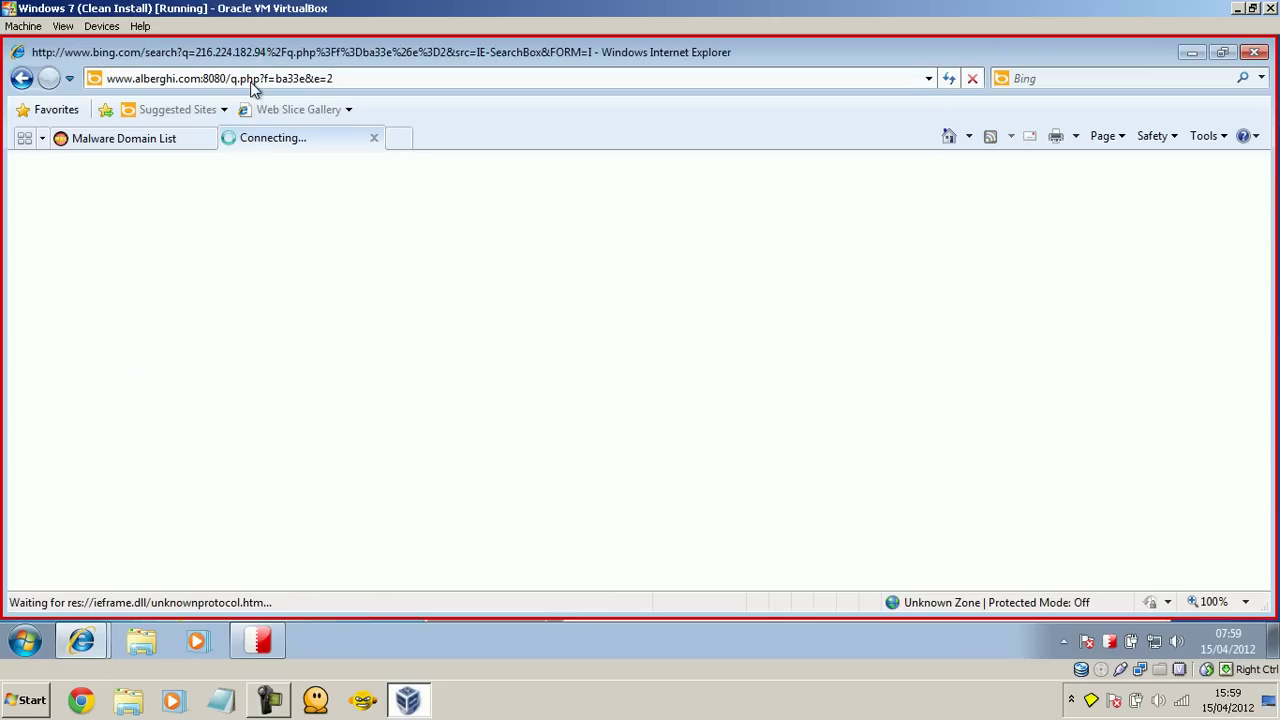
pyautogui.click(165, 145)
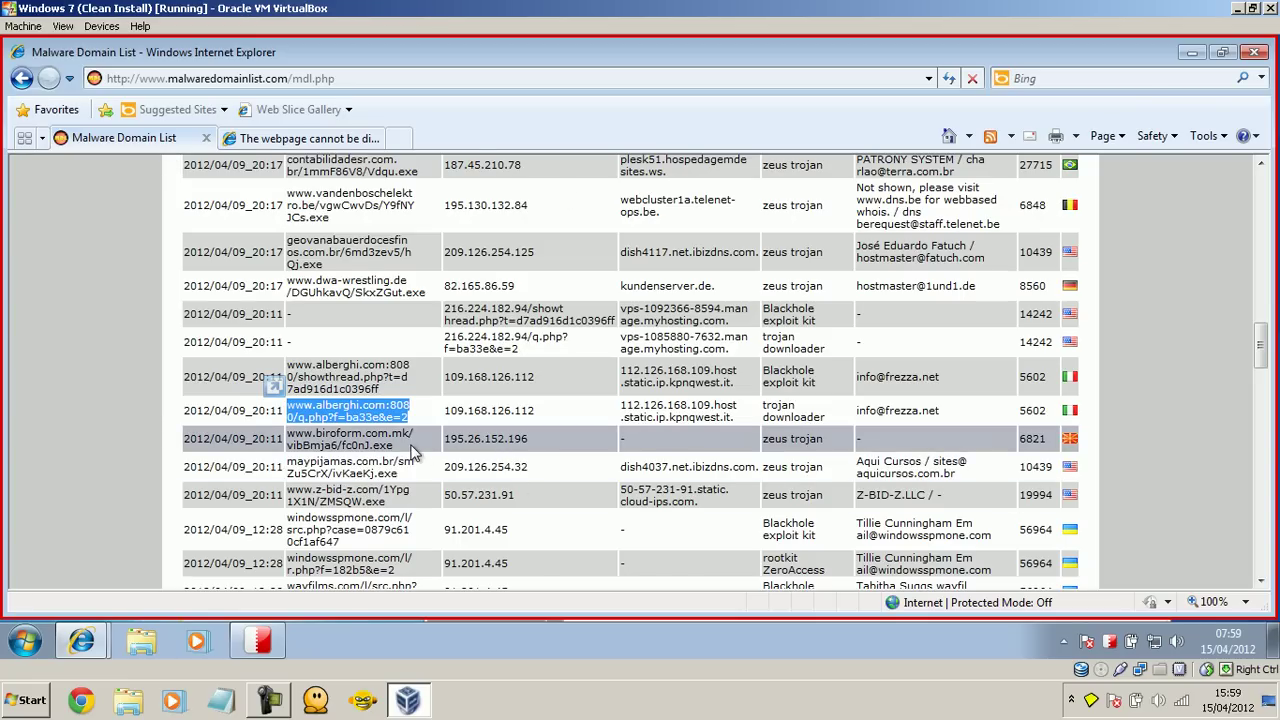
pyautogui.tripleClick(296, 440)
pyautogui.hotkey('ctrl', 'c')
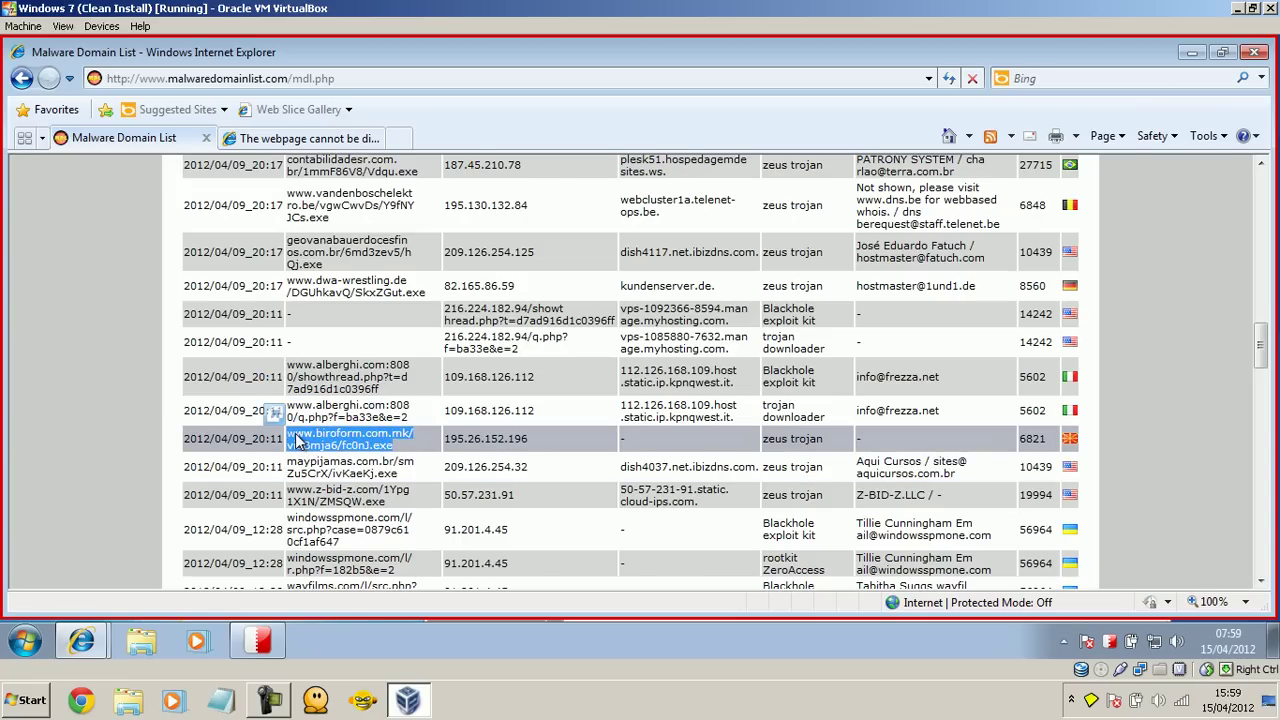
pyautogui.click(258, 138)
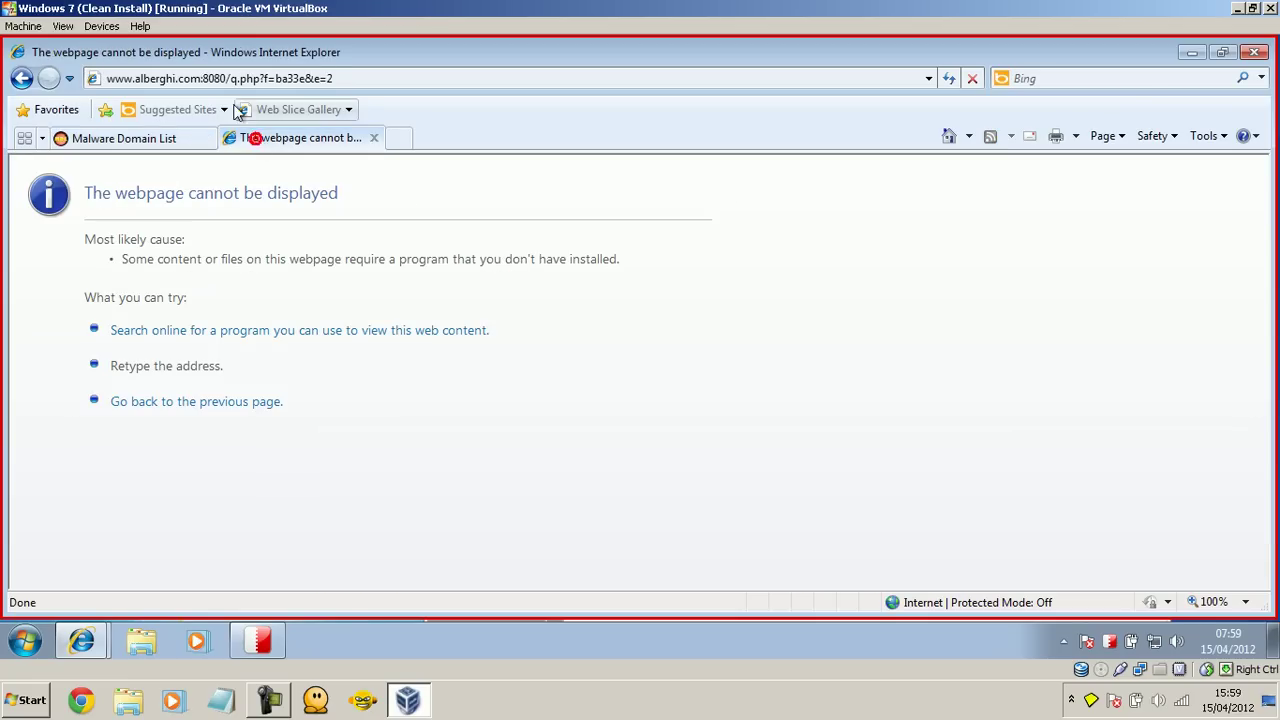
pyautogui.click(217, 80)
pyautogui.hotkey('ctrl', 'v')
pyautogui.press('Return')
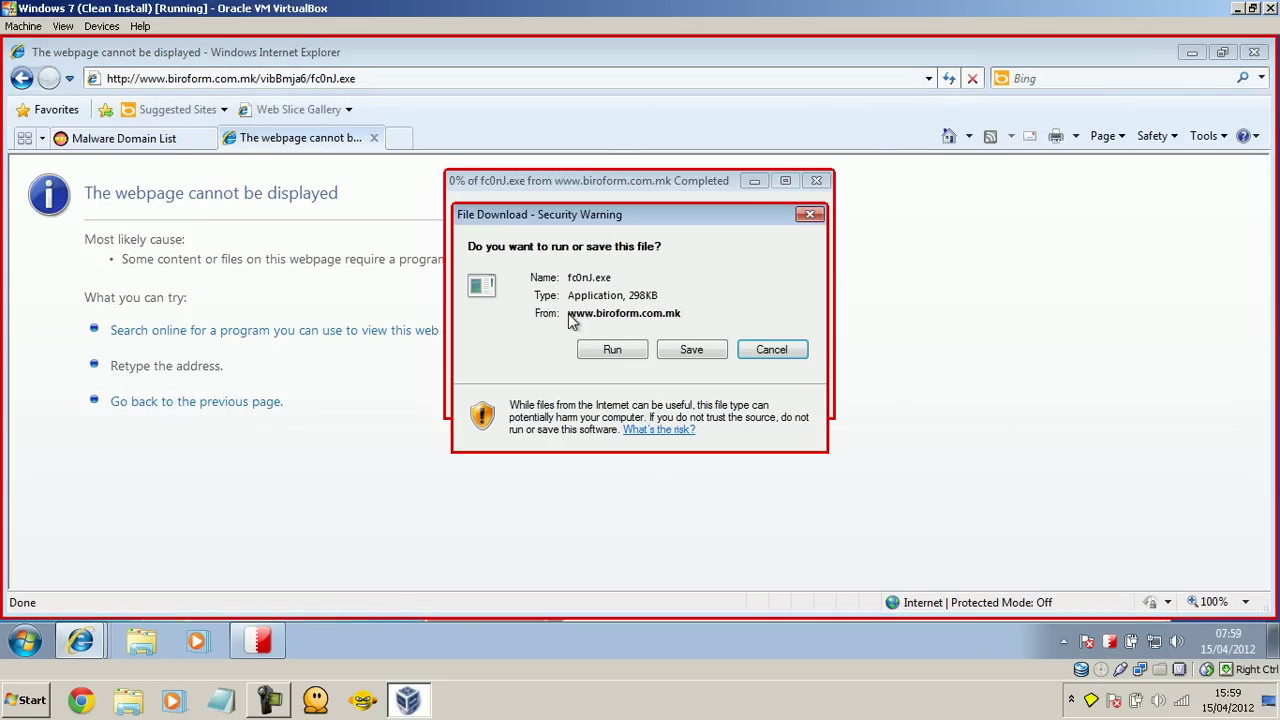
# Step: Run fc0nJ.exe, acknowledge the unsigned-file block, close the download window, and select the maypijamas link
pyautogui.click(607, 350)
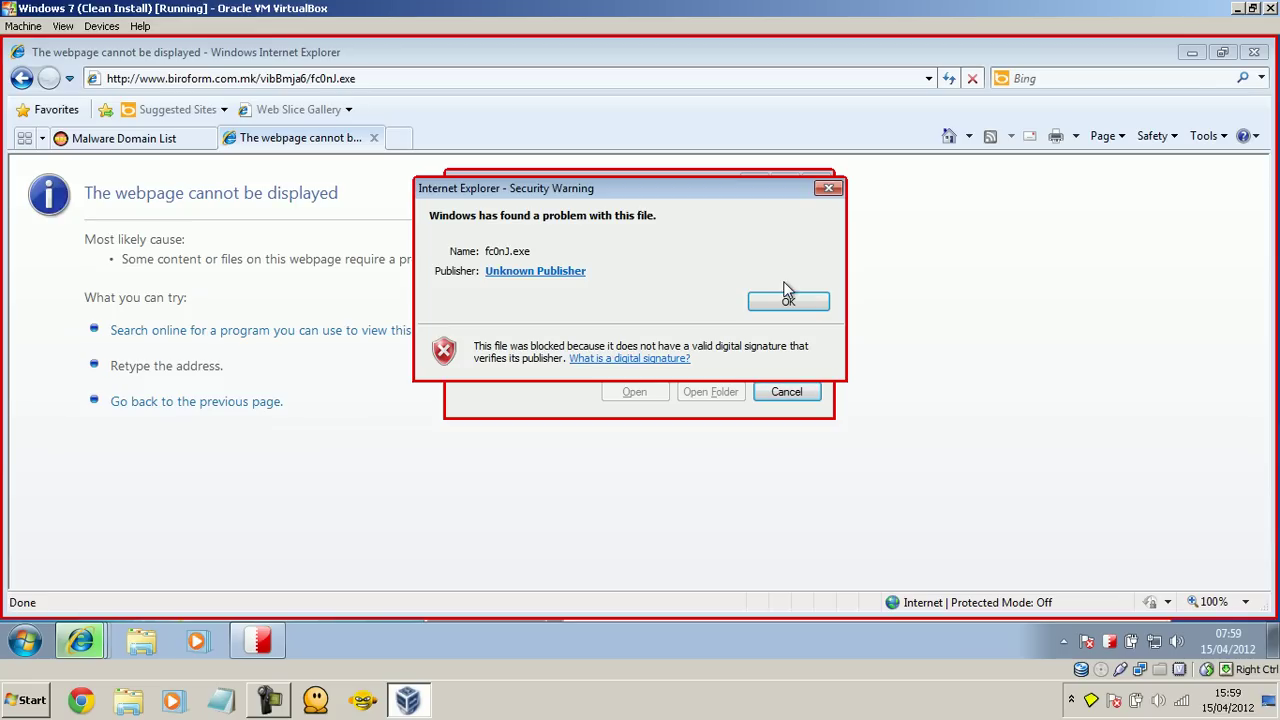
pyautogui.moveTo(476, 193); pyautogui.dragTo(430, 205)
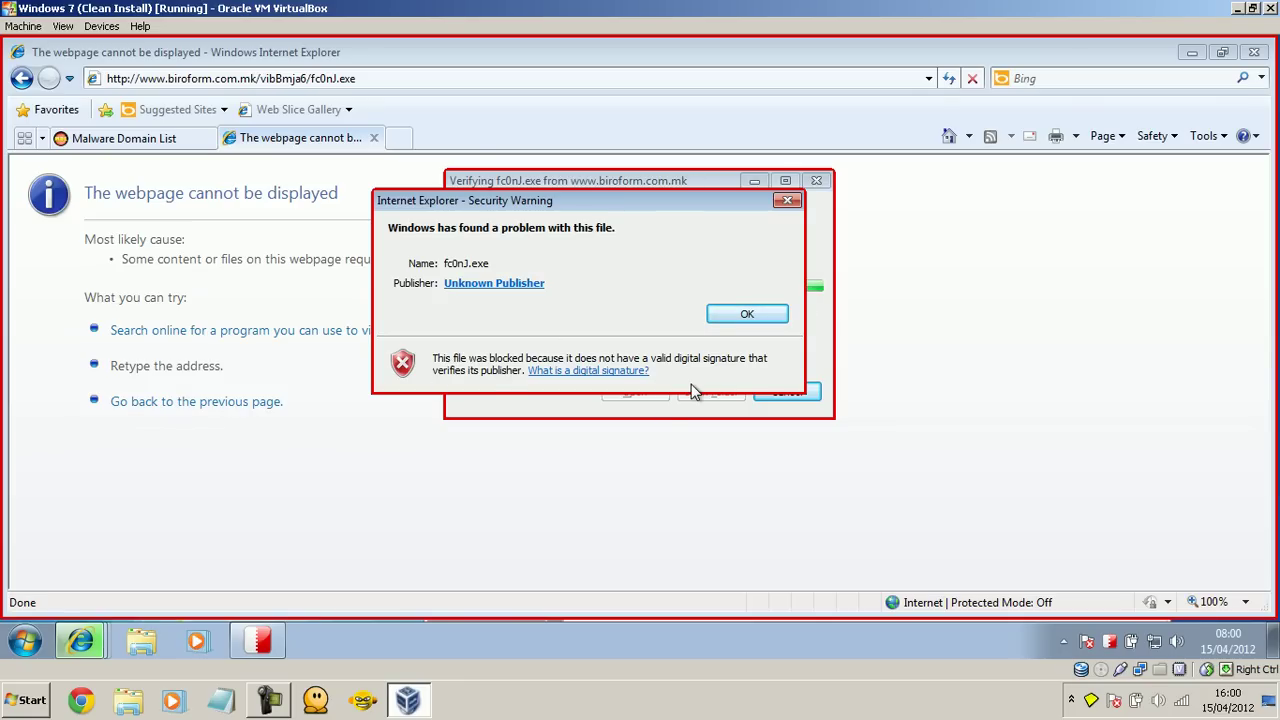
pyautogui.click(741, 315)
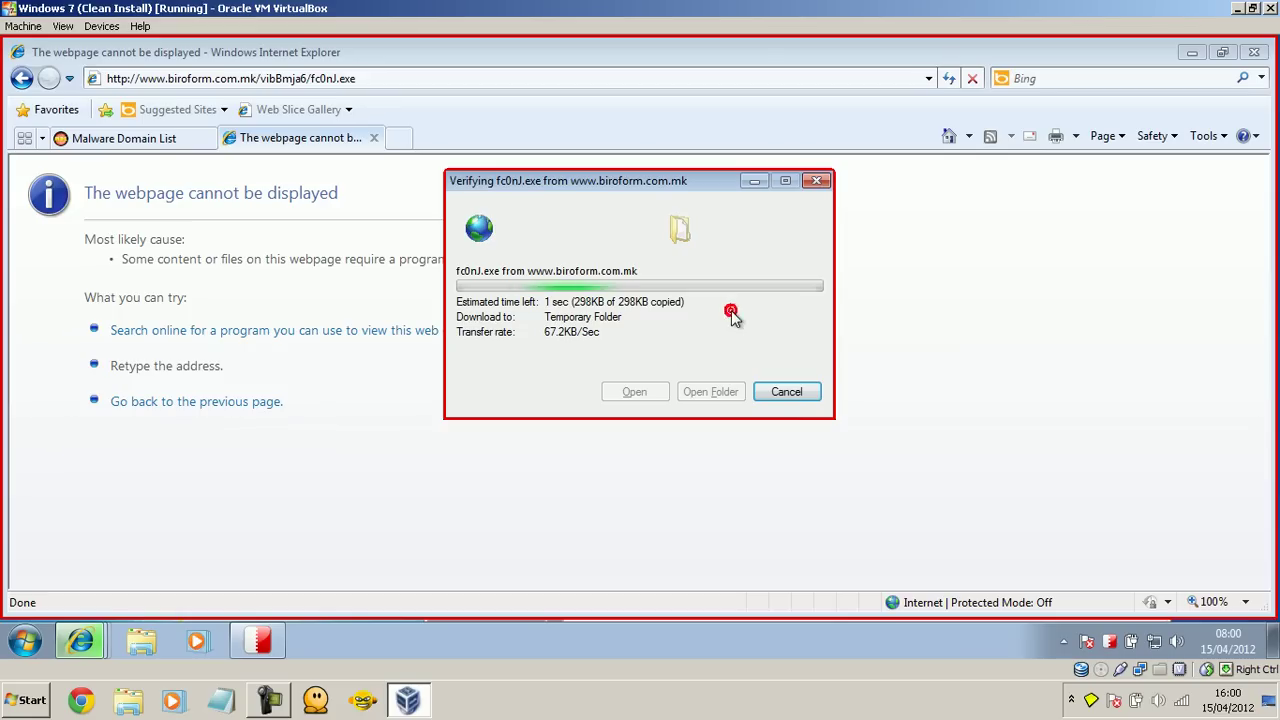
pyautogui.click(817, 181)
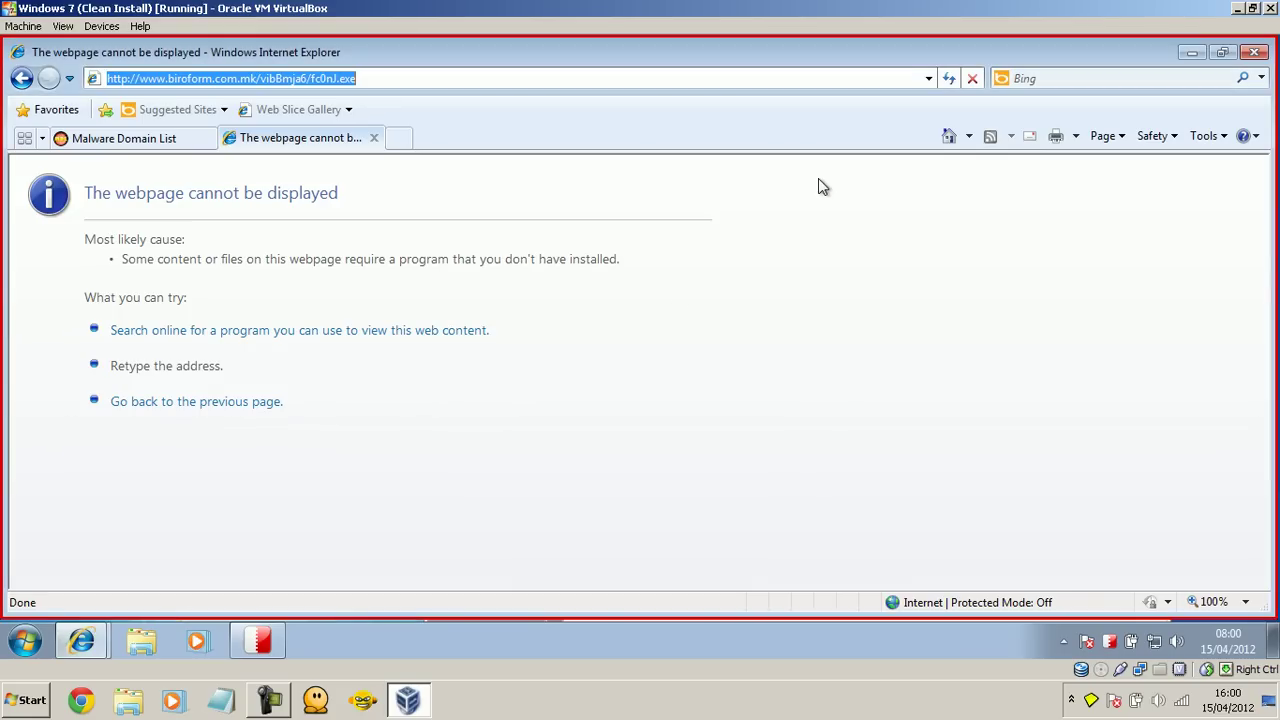
pyautogui.click(157, 135)
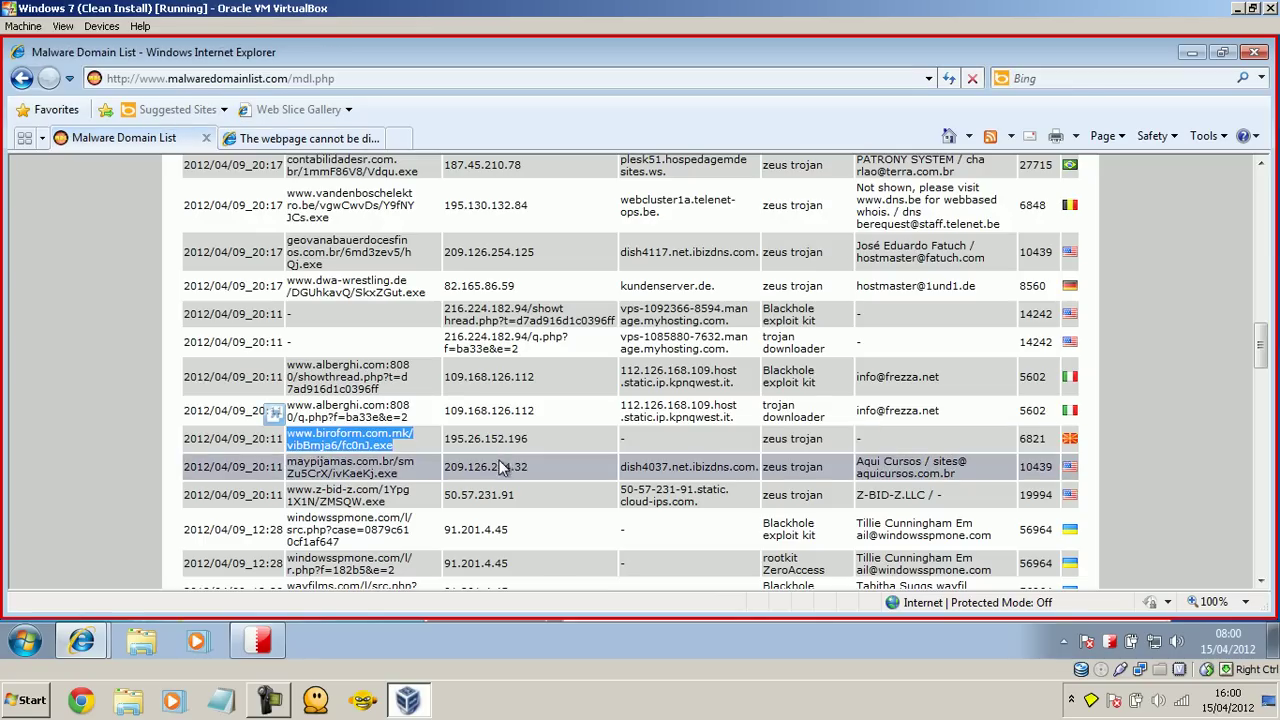
pyautogui.moveTo(416, 478); pyautogui.dragTo(298, 470)
pyautogui.hotkey('ctrl', 'c')
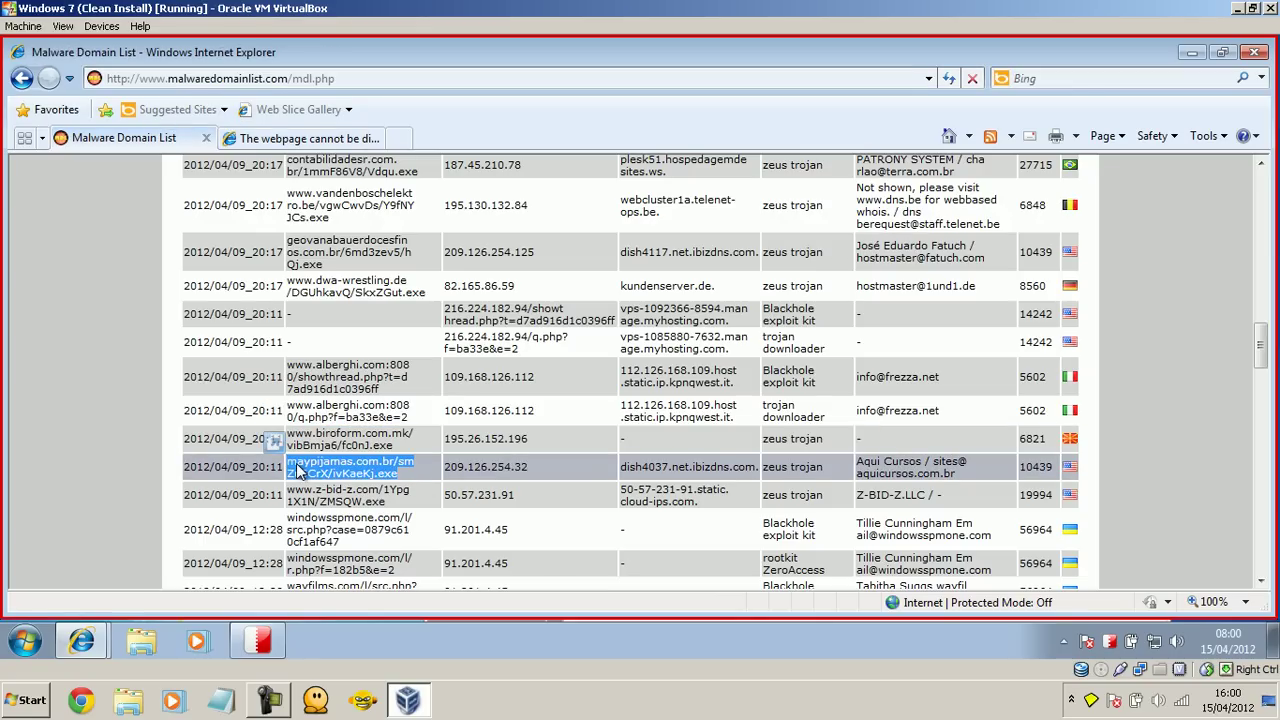
# Step: Load the maypijamas link in the second tab, which returns 404
pyautogui.click(305, 138)
pyautogui.click(280, 78)
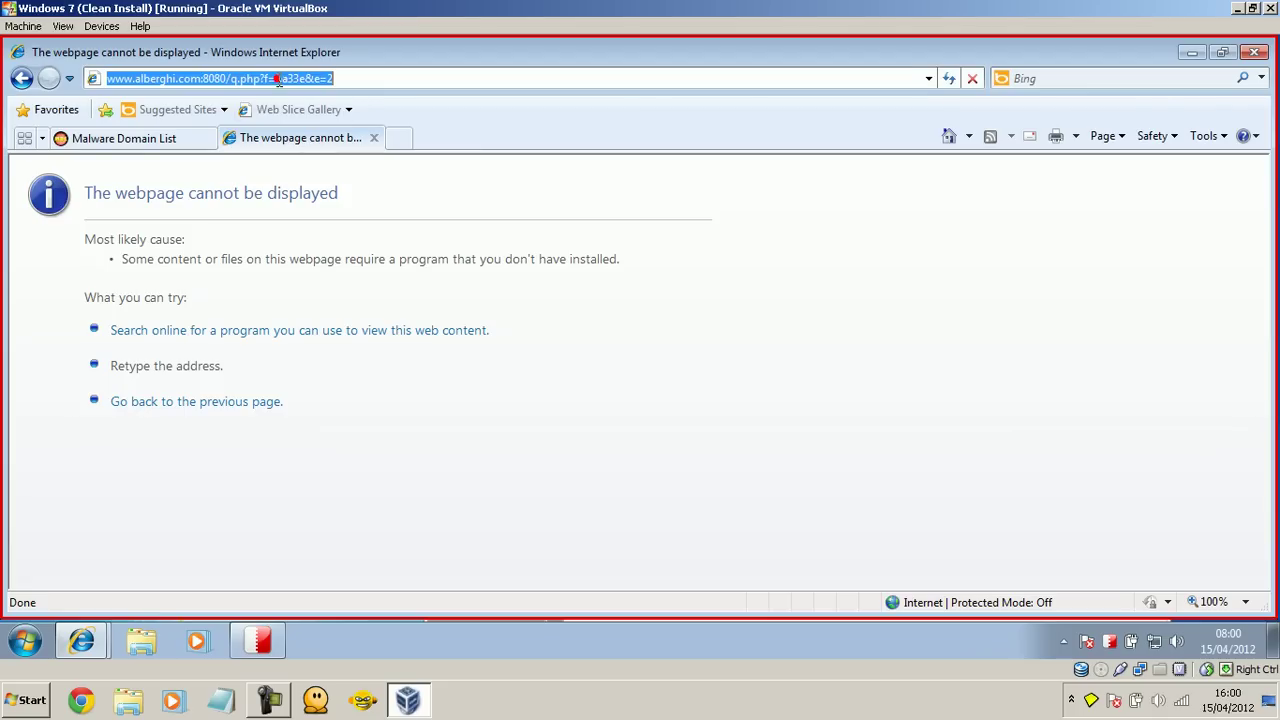
pyautogui.hotkey('ctrl', 'v')
pyautogui.press('Return')
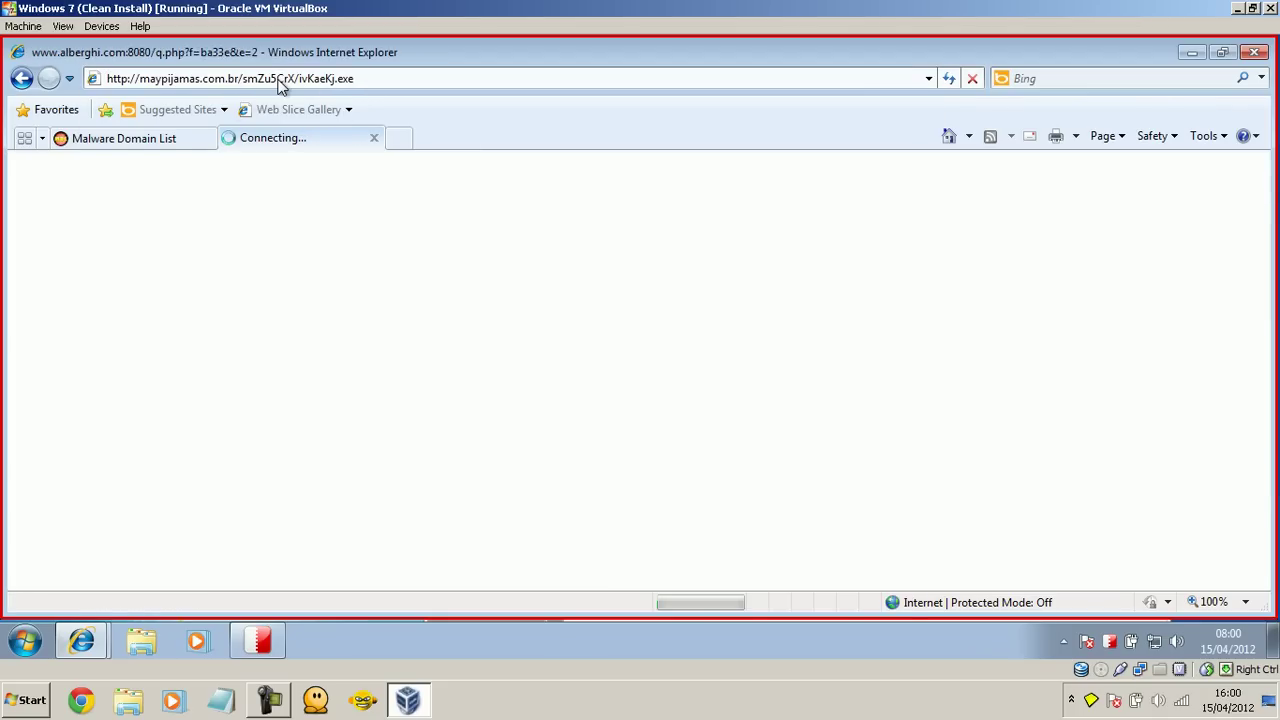
# Step: Try the z-bid-z.com file link, which also returns 404 Not Found
pyautogui.click(165, 138)
pyautogui.moveTo(401, 502); pyautogui.dragTo(287, 497)
pyautogui.hotkey('ctrl', 'c')
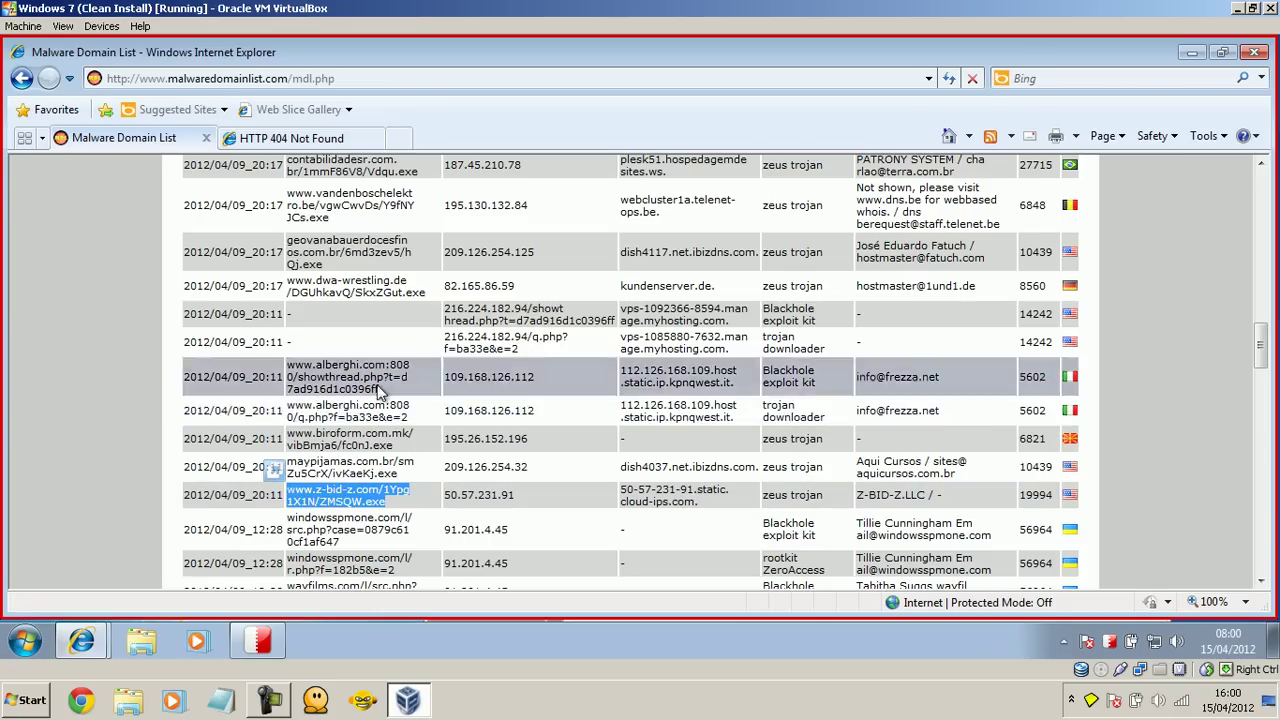
pyautogui.click(265, 138)
pyautogui.click(260, 84)
pyautogui.hotkey('ctrl', 'v')
pyautogui.press('Return')
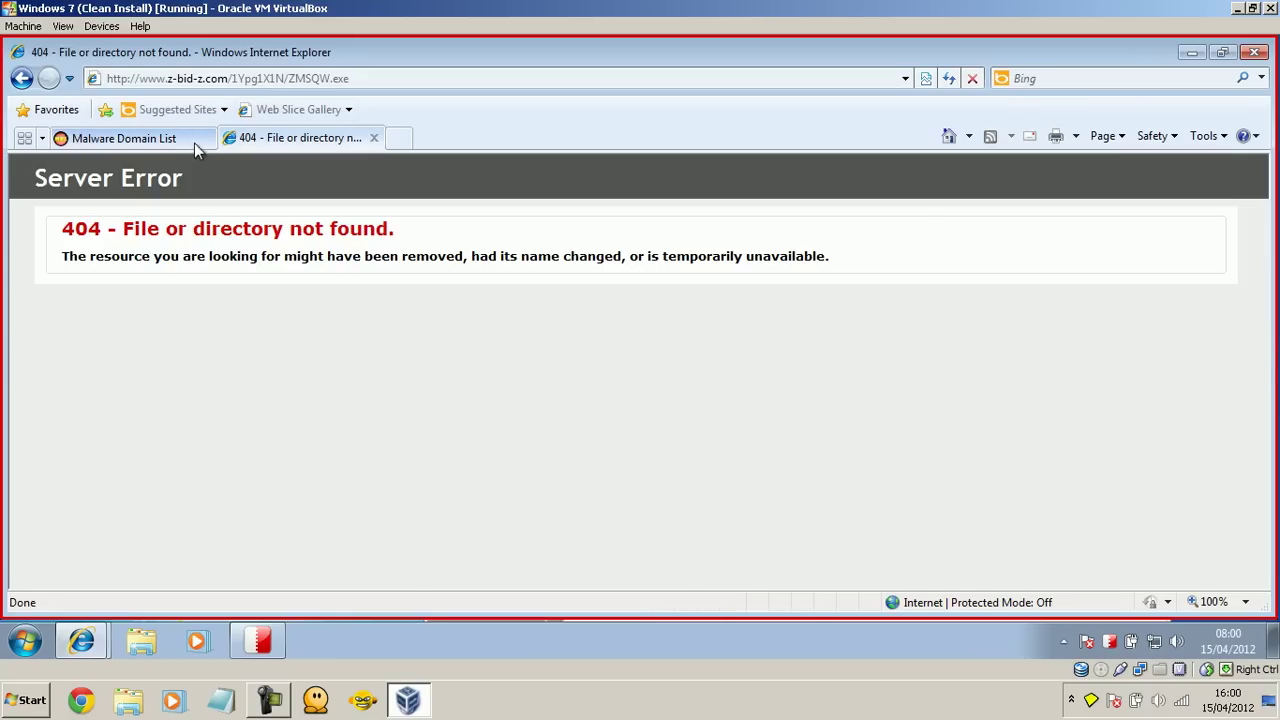
# Step: Load windowsspmone.com/l/r.php?f=182b5&e=2, which shows blank, and close Internet Explorer
pyautogui.click(160, 138)
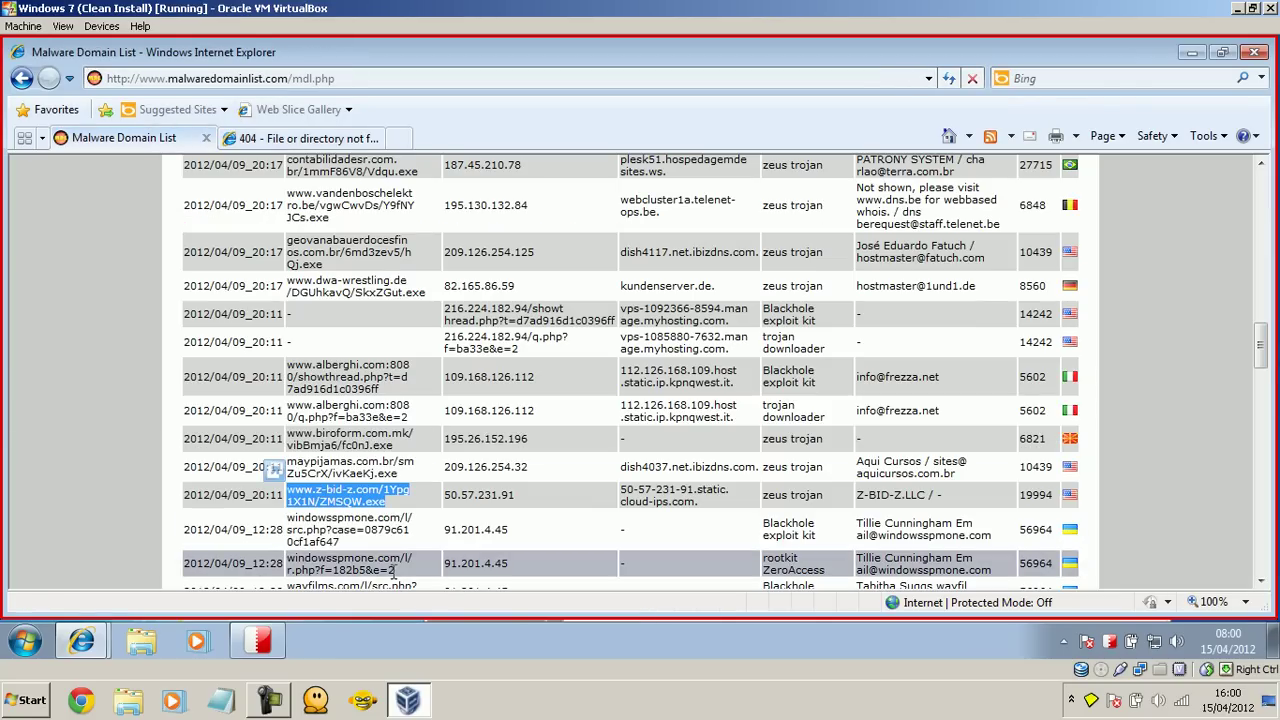
pyautogui.moveTo(406, 571); pyautogui.dragTo(290, 563)
pyautogui.hotkey('ctrl', 'c')
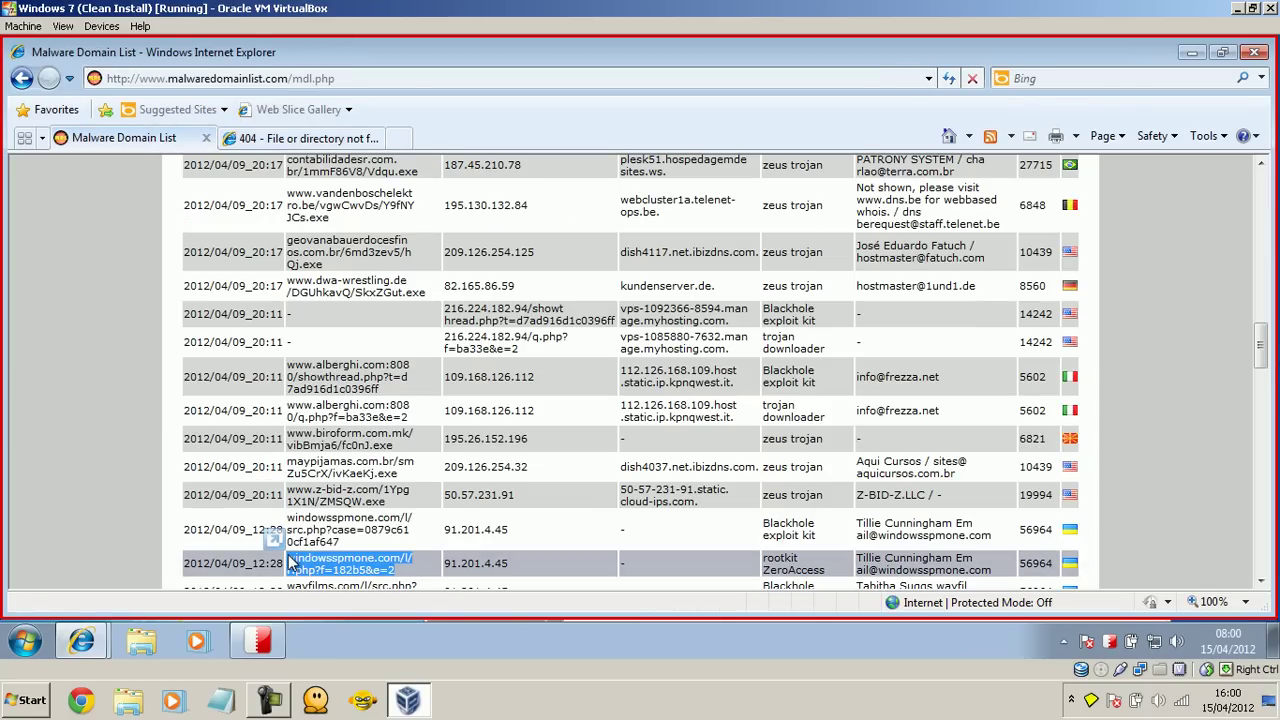
pyautogui.click(329, 136)
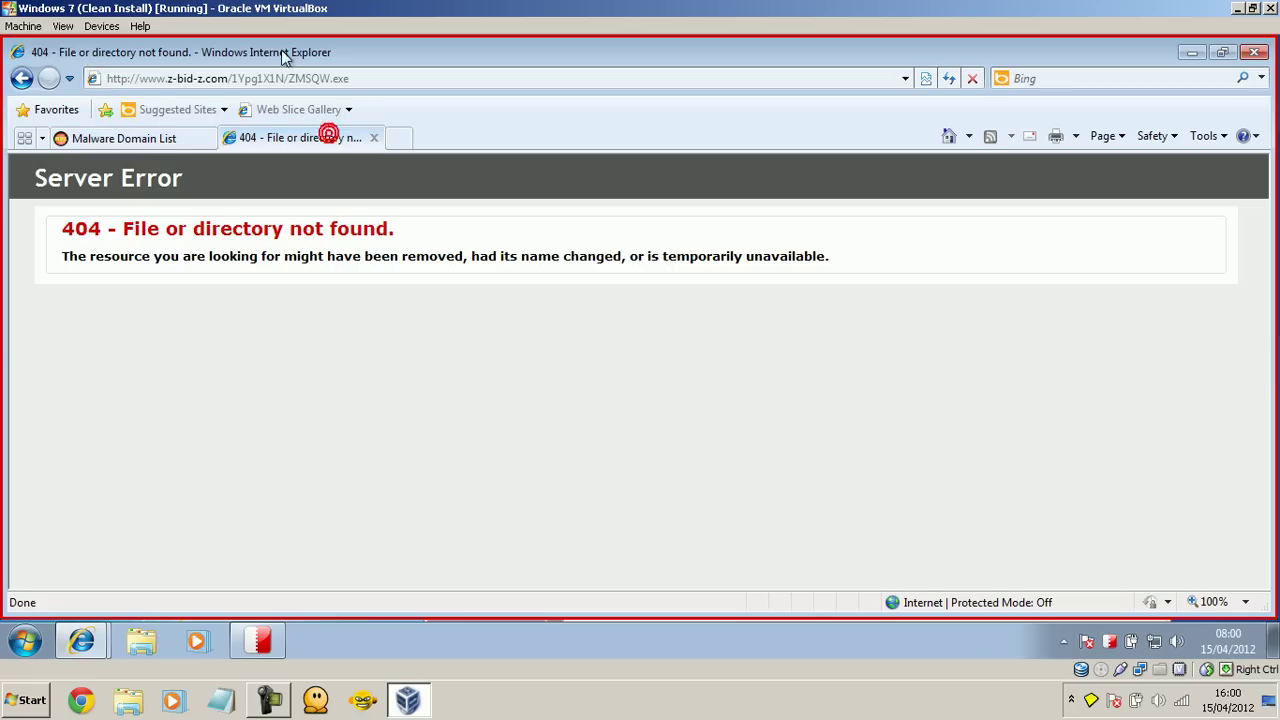
pyautogui.click(266, 80)
pyautogui.hotkey('ctrl', 'v')
pyautogui.press('Return')
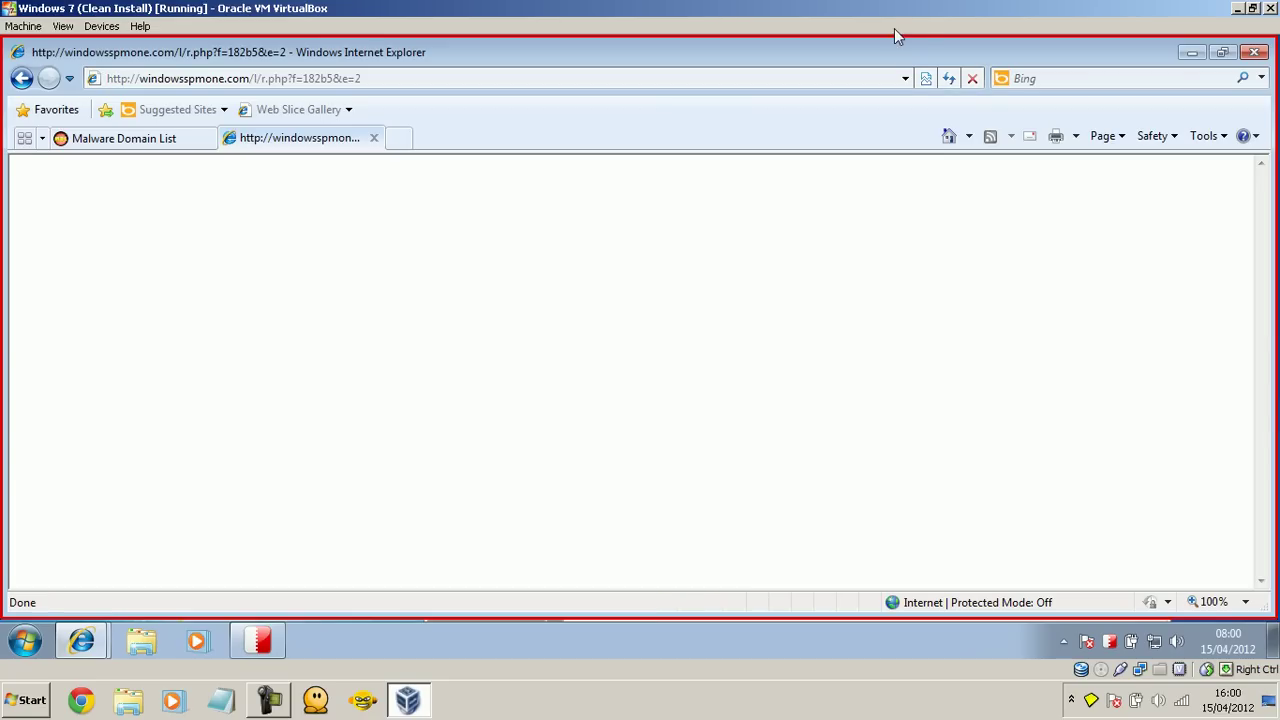
pyautogui.click(1262, 53)
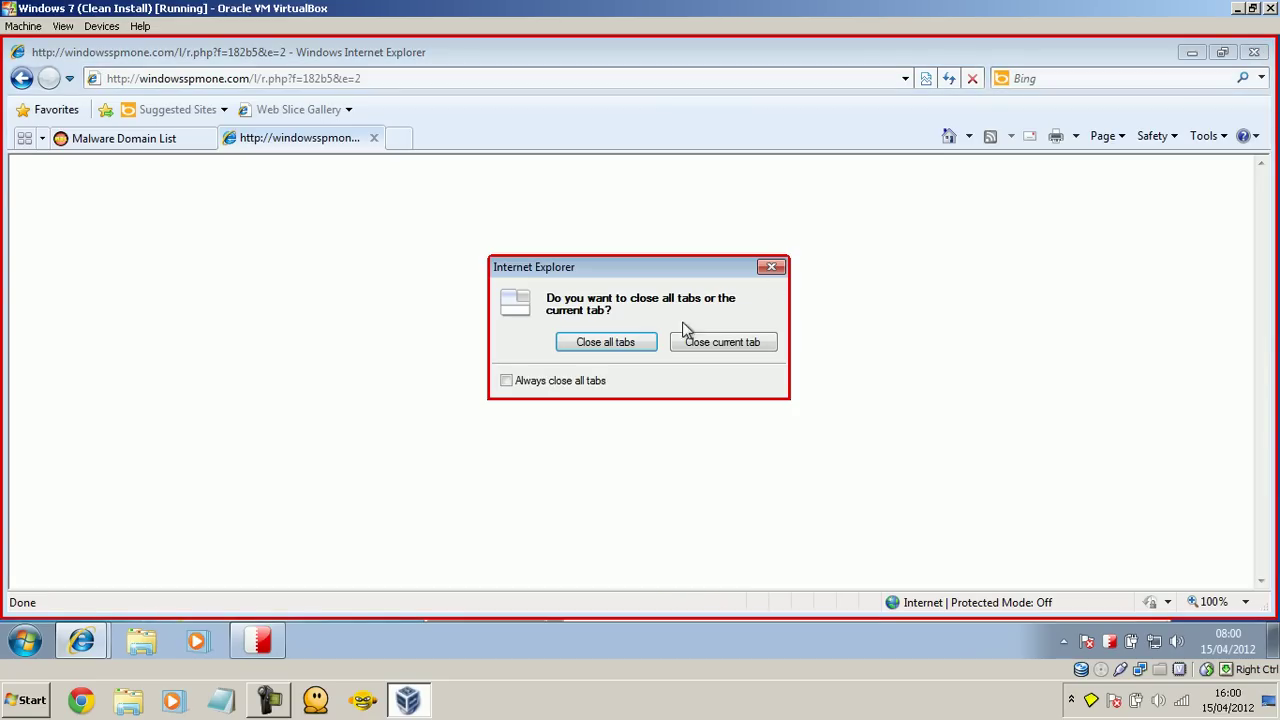
# Step: Close all Internet Explorer tabs and terminate the sandboxed iexplore.exe in BufferZone
pyautogui.click(628, 342)
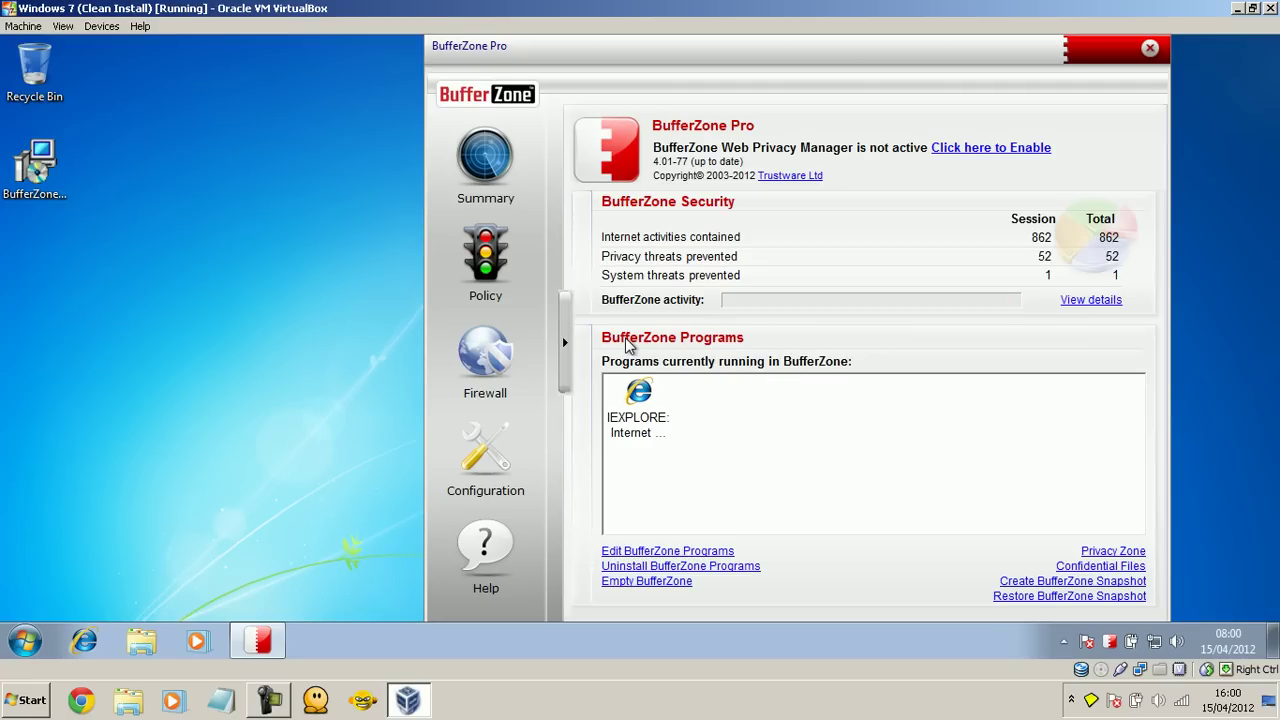
pyautogui.click(627, 394)
pyautogui.rightClick(628, 395)
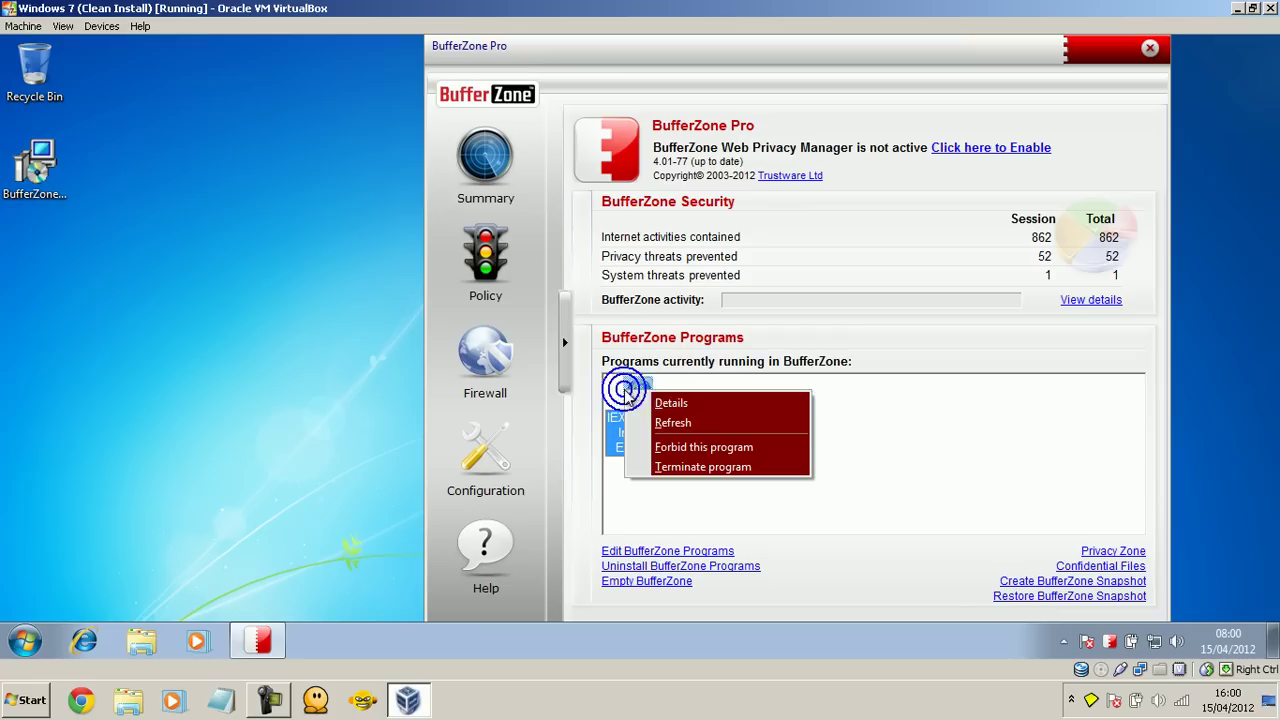
pyautogui.click(676, 468)
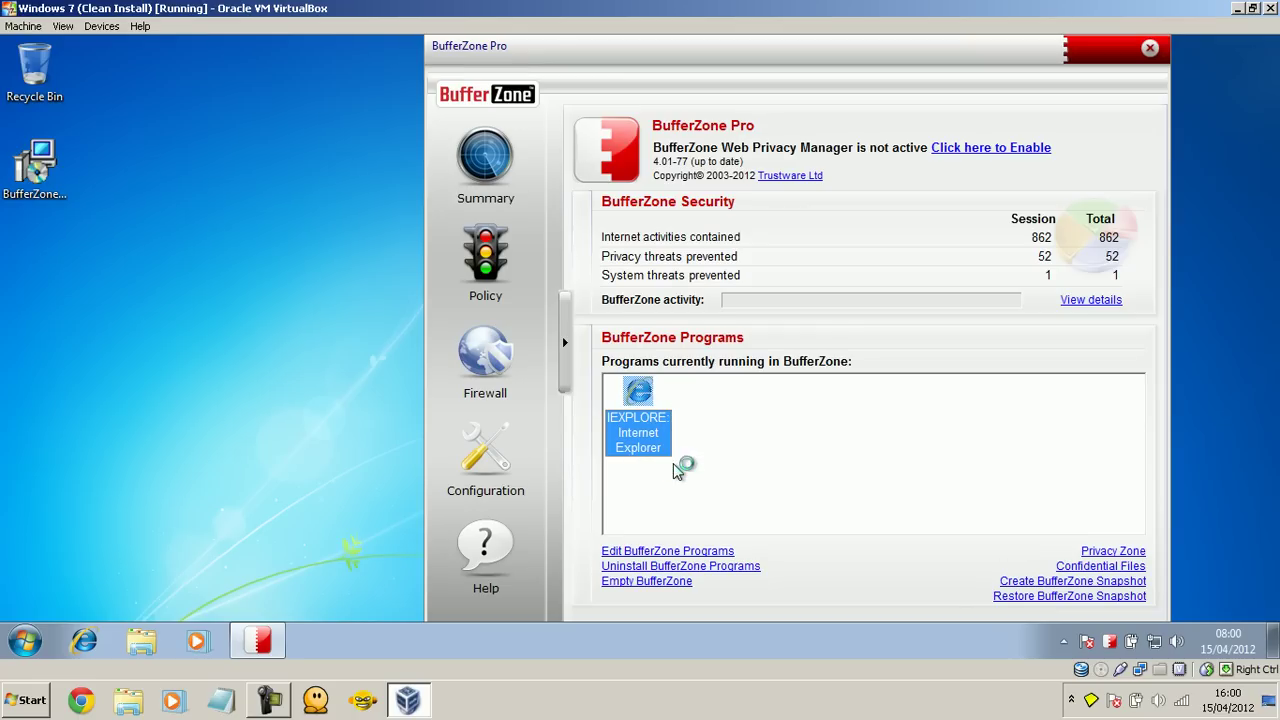
pyautogui.click(676, 405)
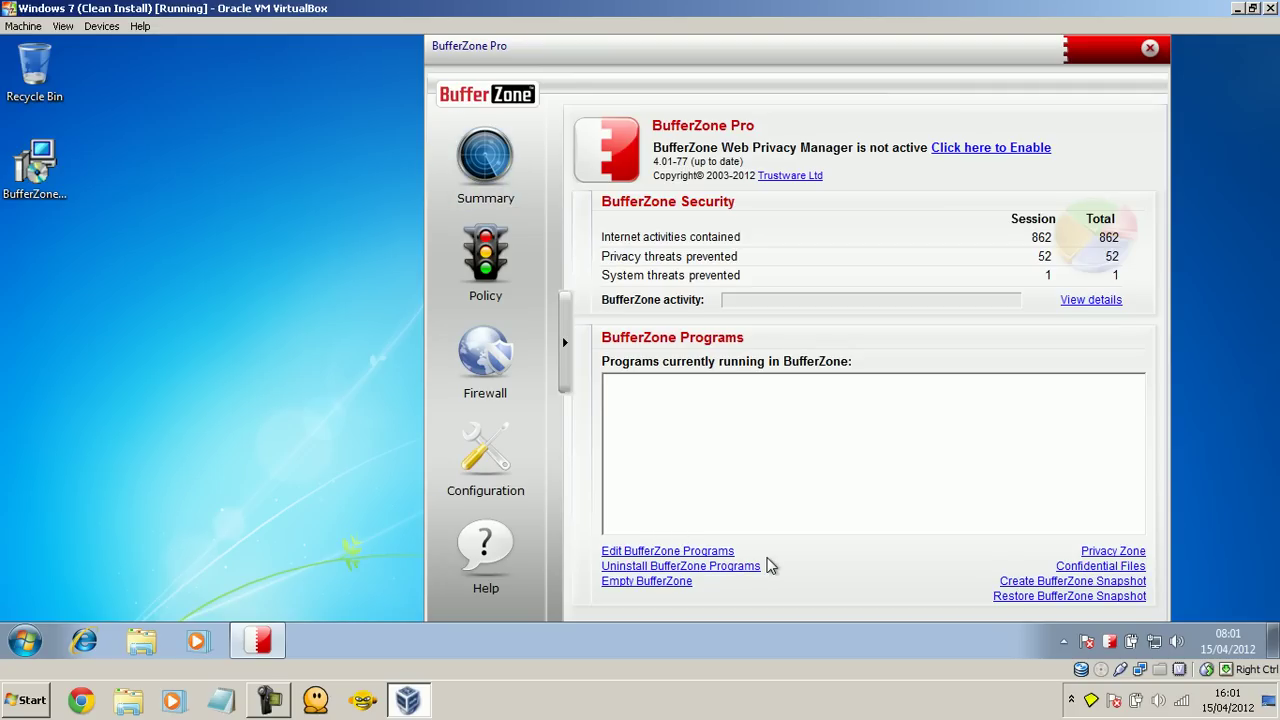
# Step: Scroll through the BufferZone programs list, cancel the Add file prompt, and close the list
pyautogui.click(647, 551)
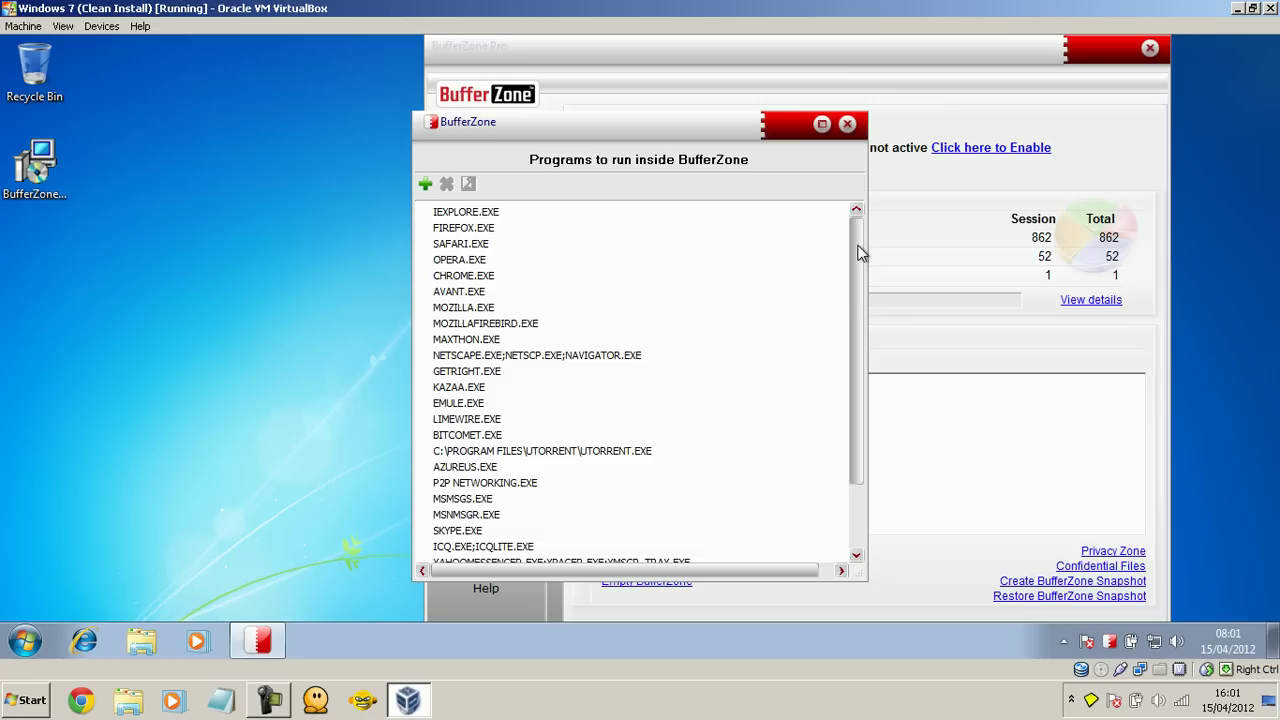
pyautogui.scroll(-2, 852, 333)
pyautogui.scroll(2, 846, 378)
pyautogui.scroll(-2, 854, 290)
pyautogui.scroll(2, 853, 260)
pyautogui.click(425, 184)
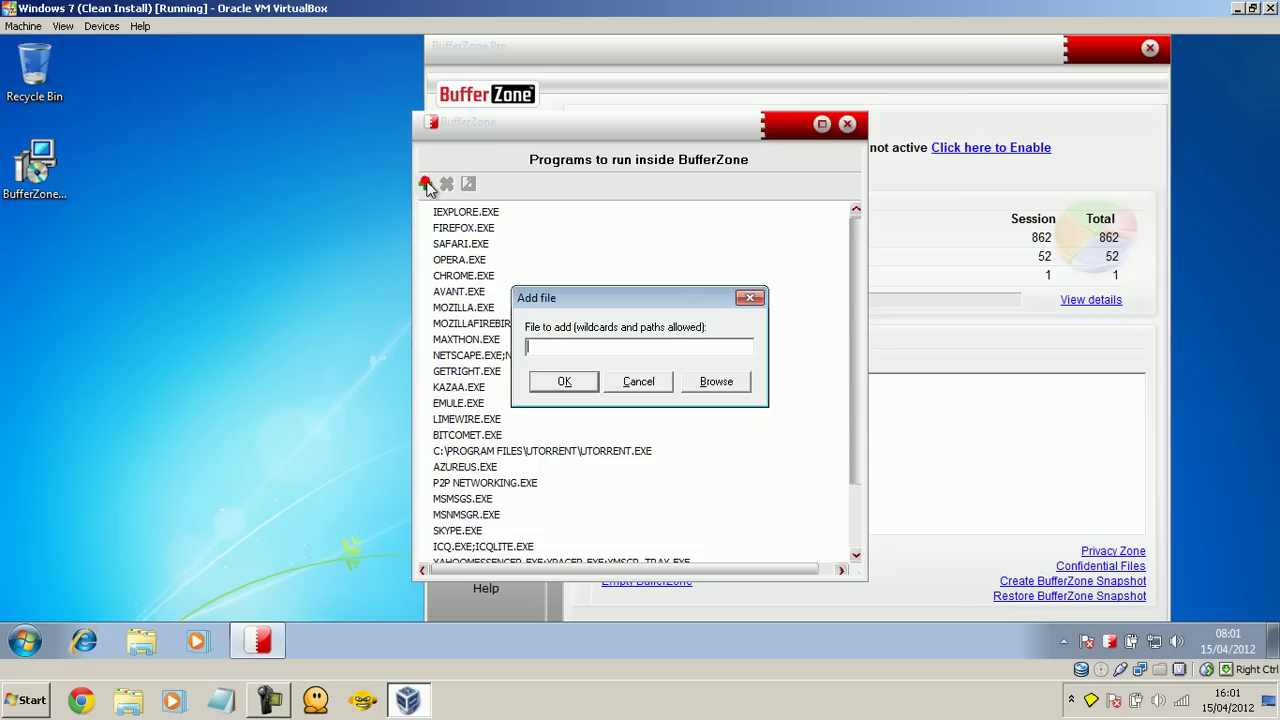
pyautogui.moveTo(630, 299); pyautogui.dragTo(620, 297)
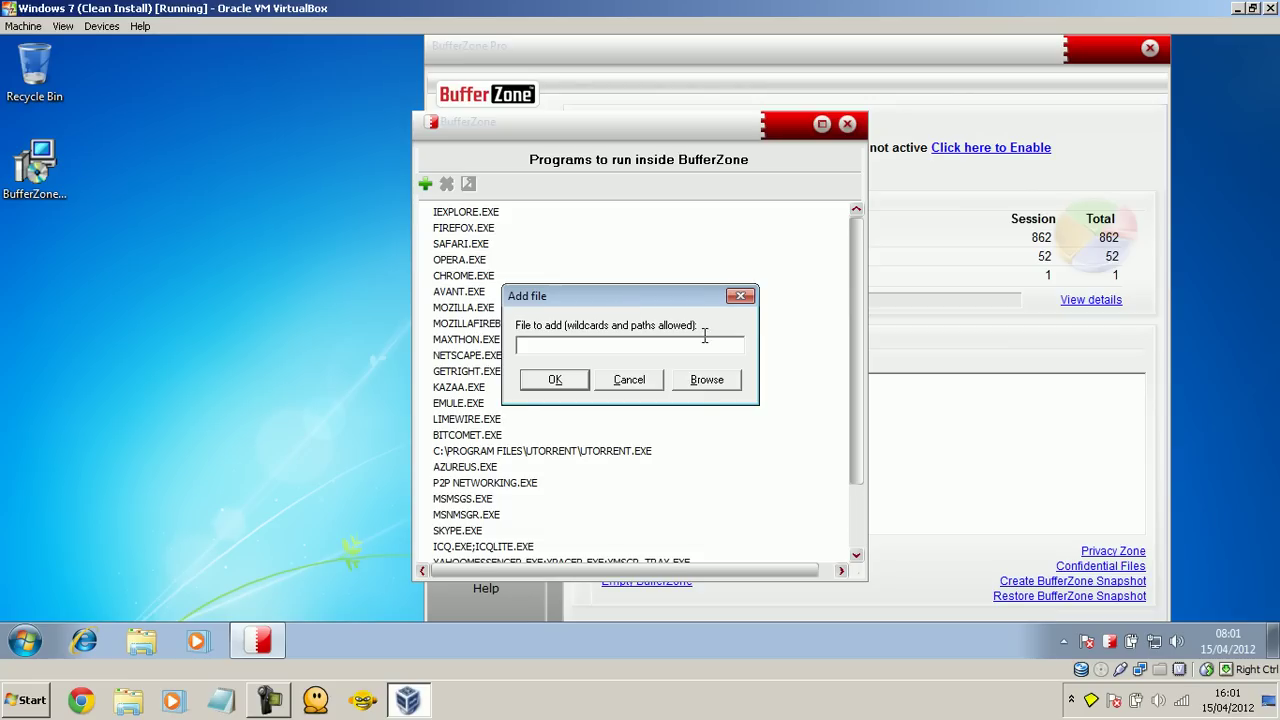
pyautogui.click(622, 379)
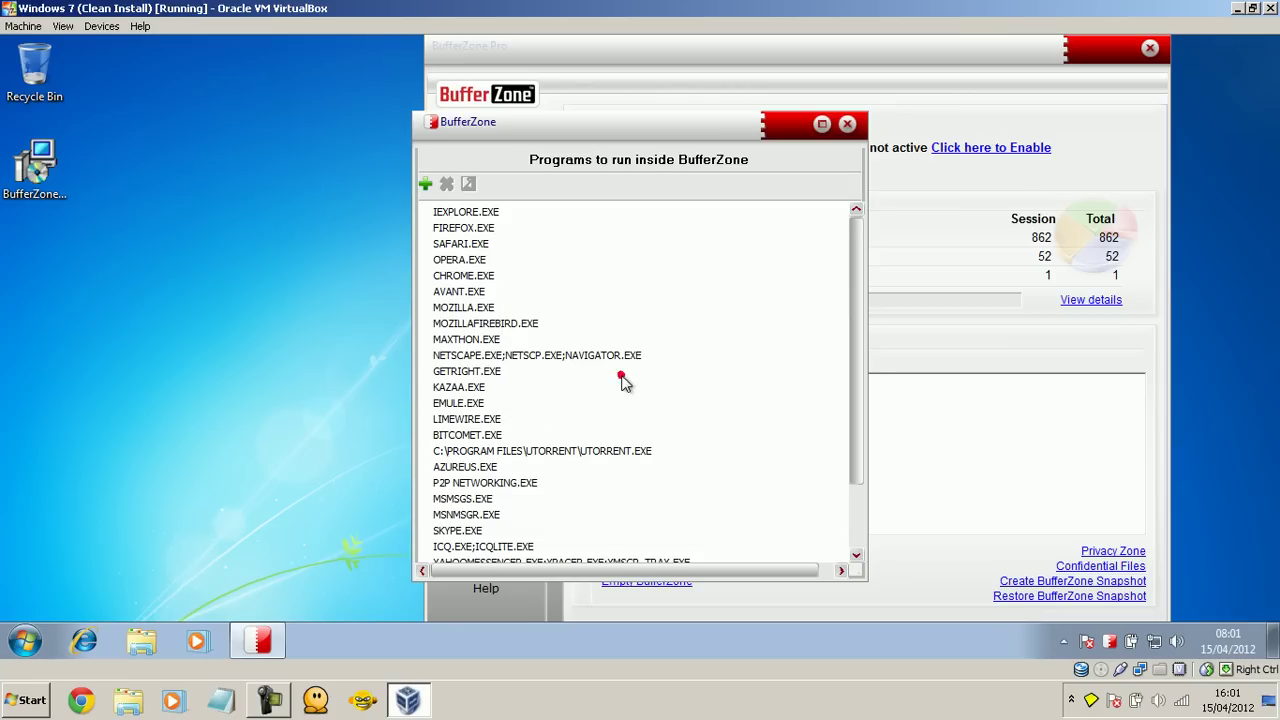
pyautogui.click(846, 125)
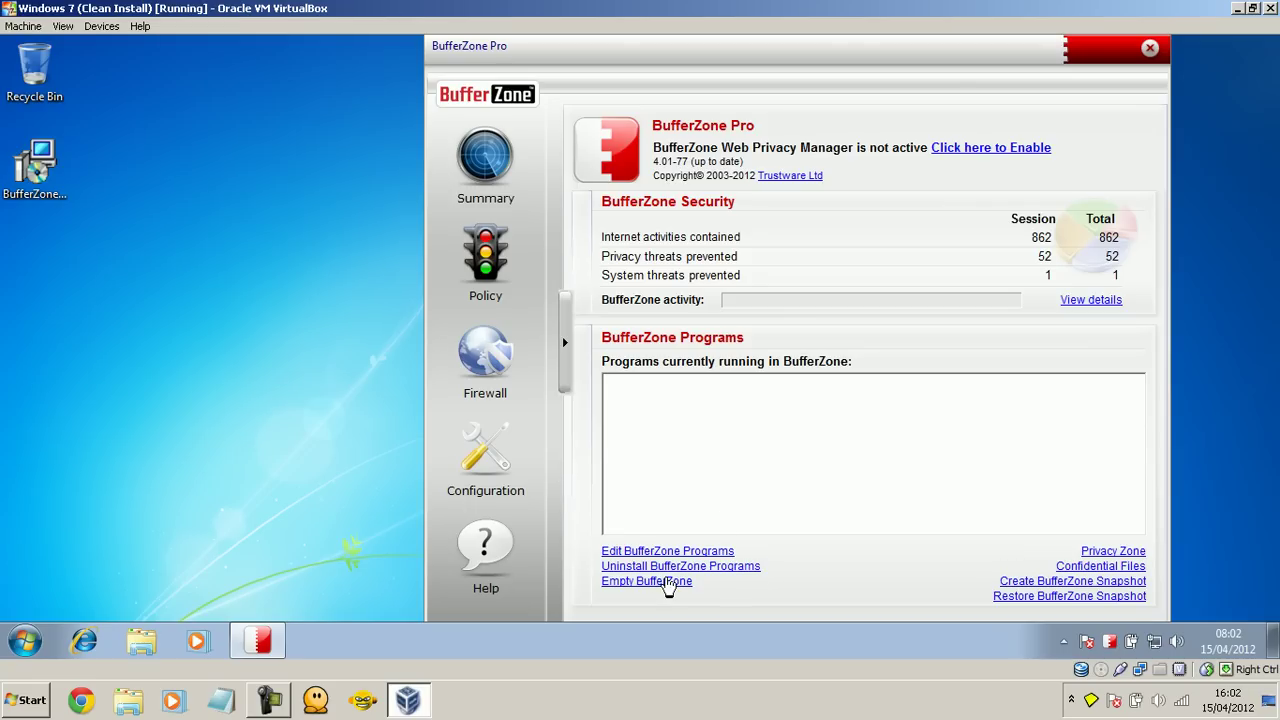
# Step: Empty BufferZone with registry and virtual files deleted, then shift the window left
pyautogui.click(657, 583)
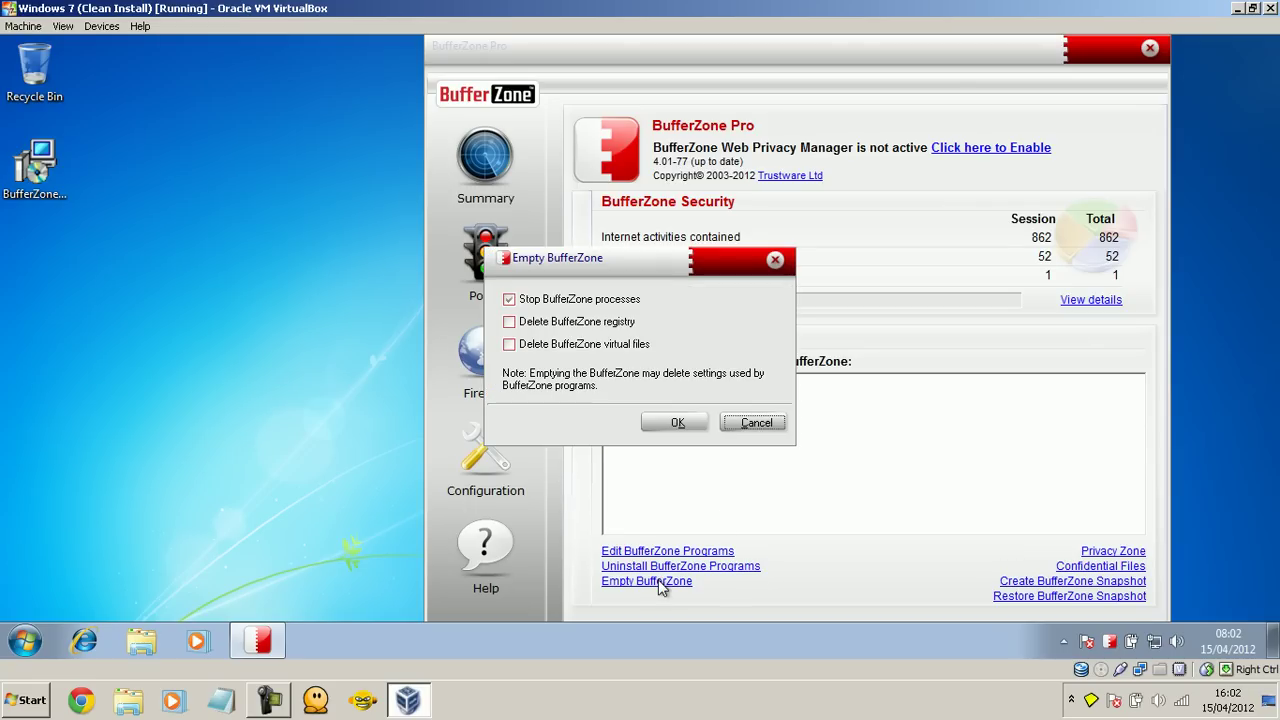
pyautogui.click(510, 322)
pyautogui.click(510, 344)
pyautogui.click(662, 421)
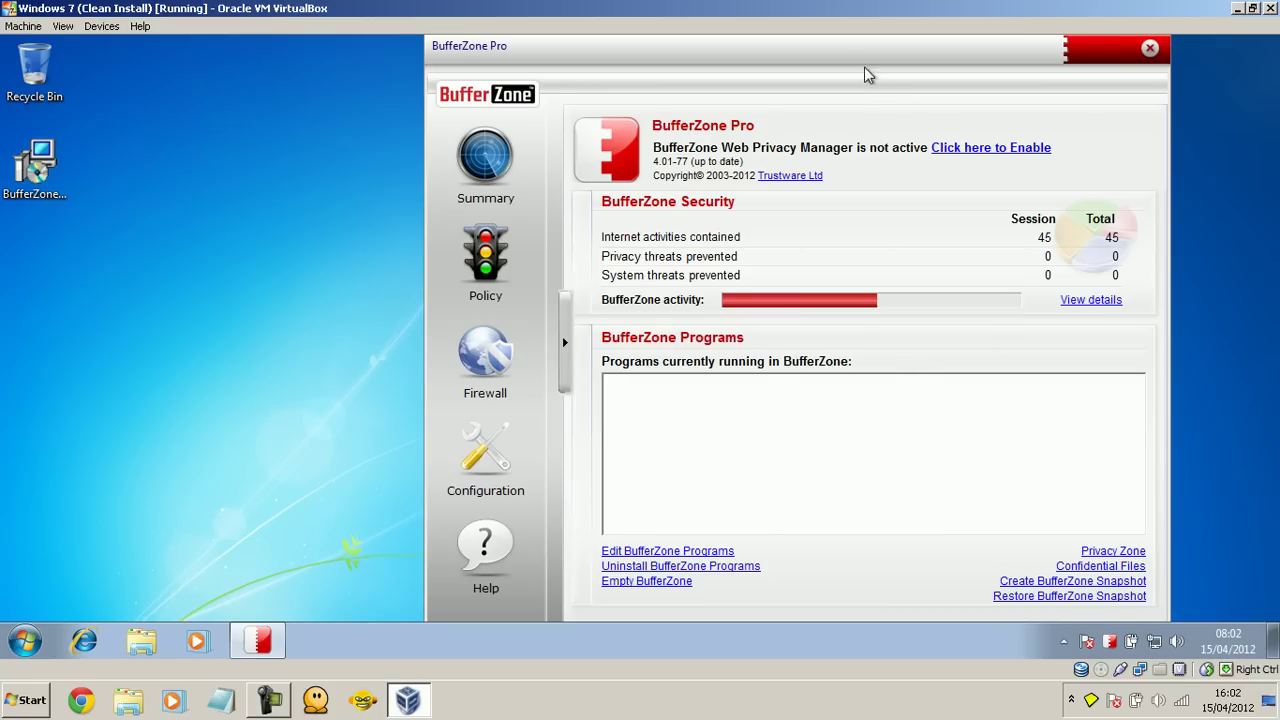
pyautogui.moveTo(834, 59); pyautogui.dragTo(785, 59)
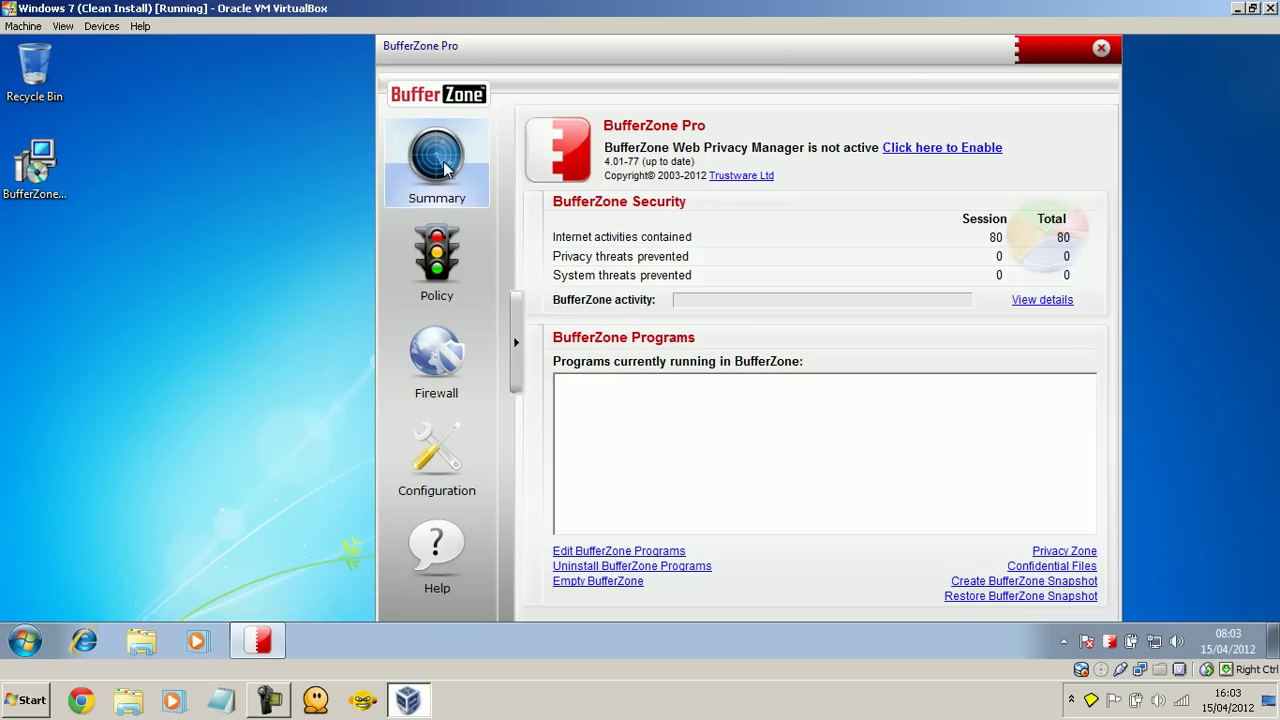
# Step: View the Policy, Firewall and Configuration settings and inspect the Forbidden Programs list
pyautogui.click(452, 235)
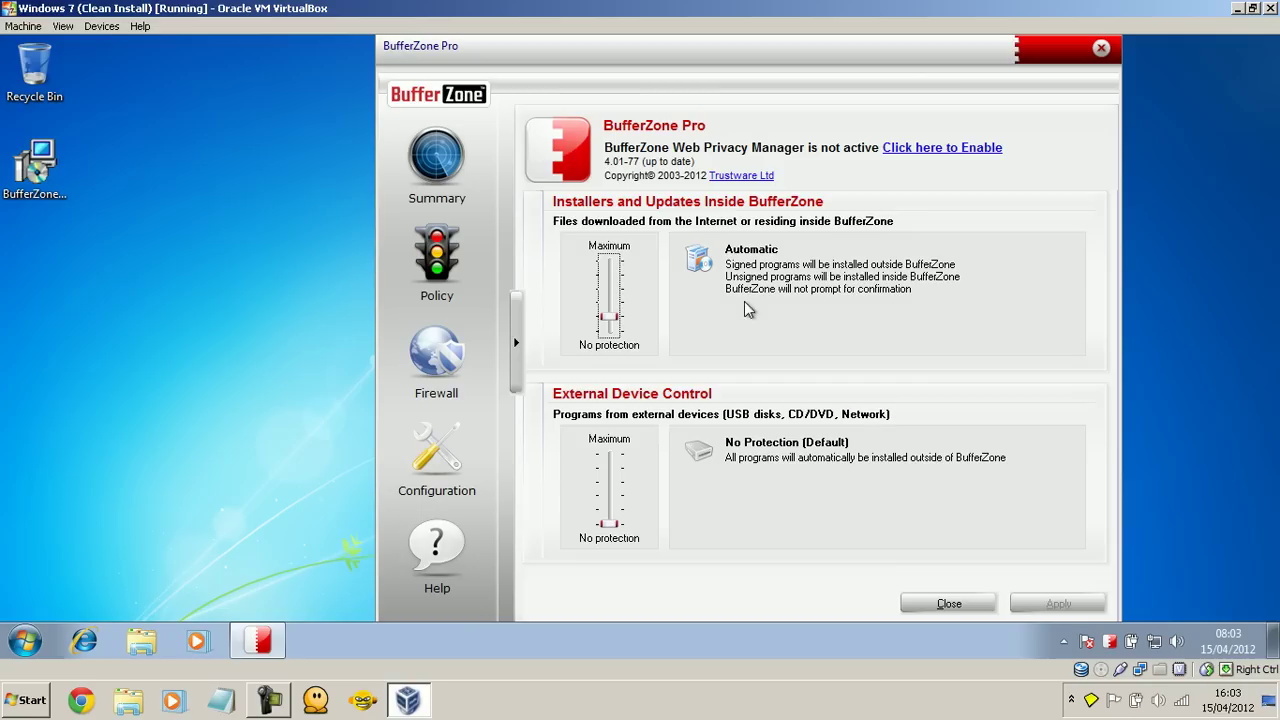
pyautogui.click(462, 364)
pyautogui.click(446, 424)
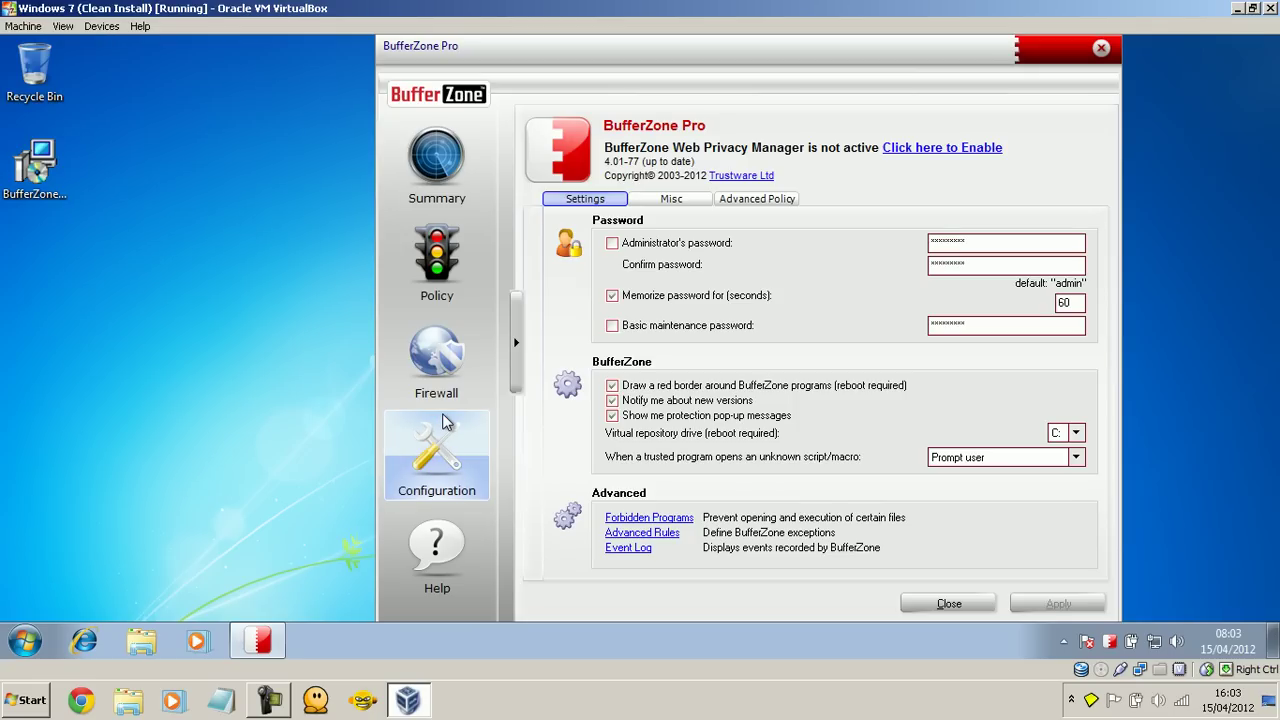
pyautogui.click(636, 519)
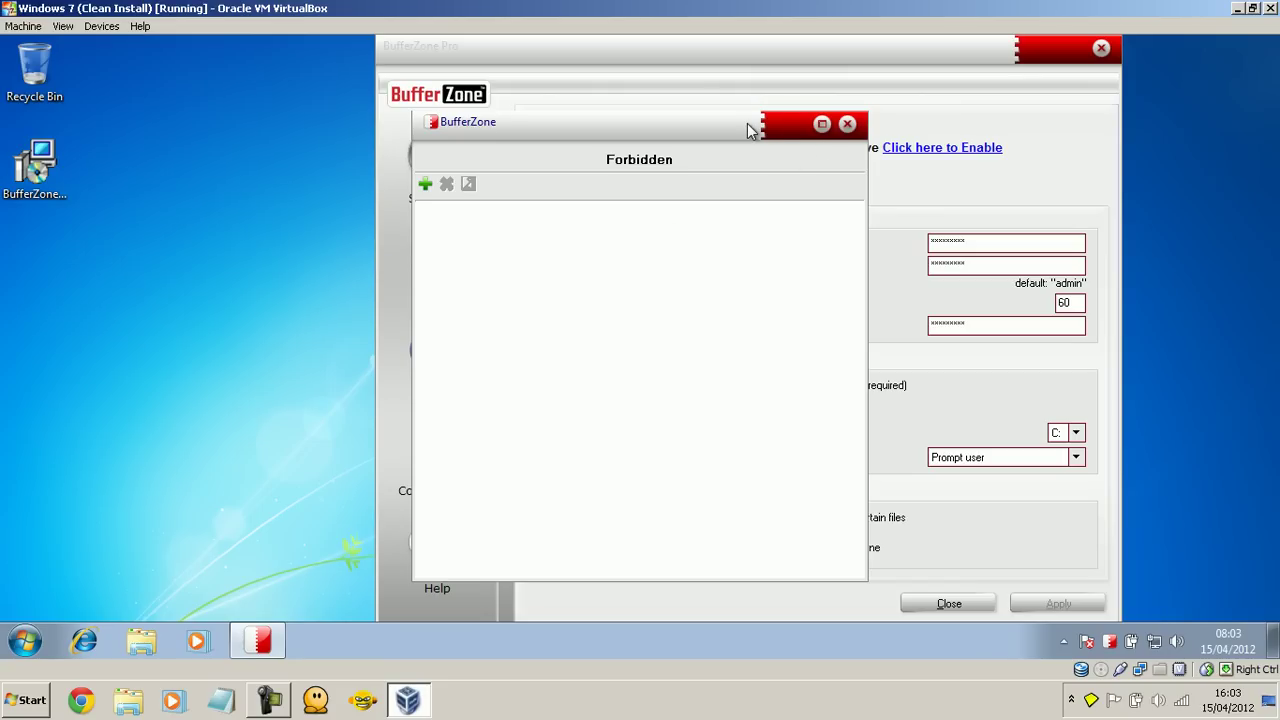
pyautogui.moveTo(745, 130); pyautogui.dragTo(419, 180)
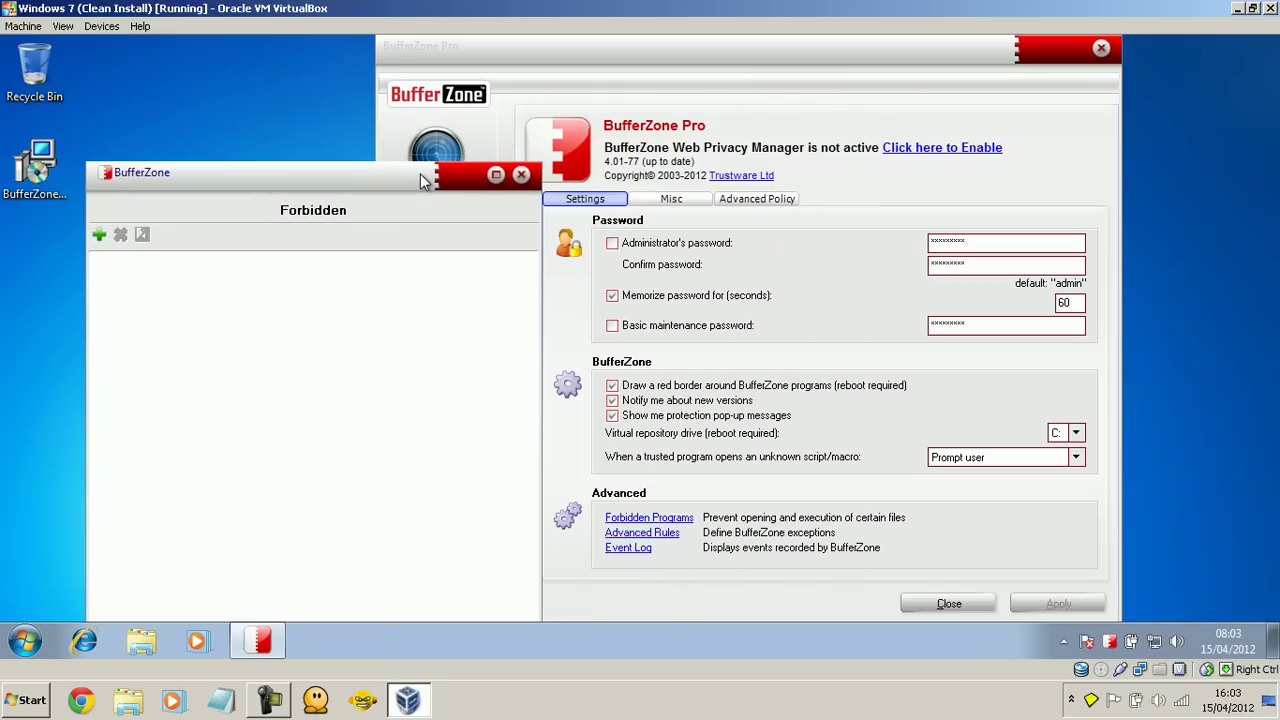
pyautogui.click(521, 174)
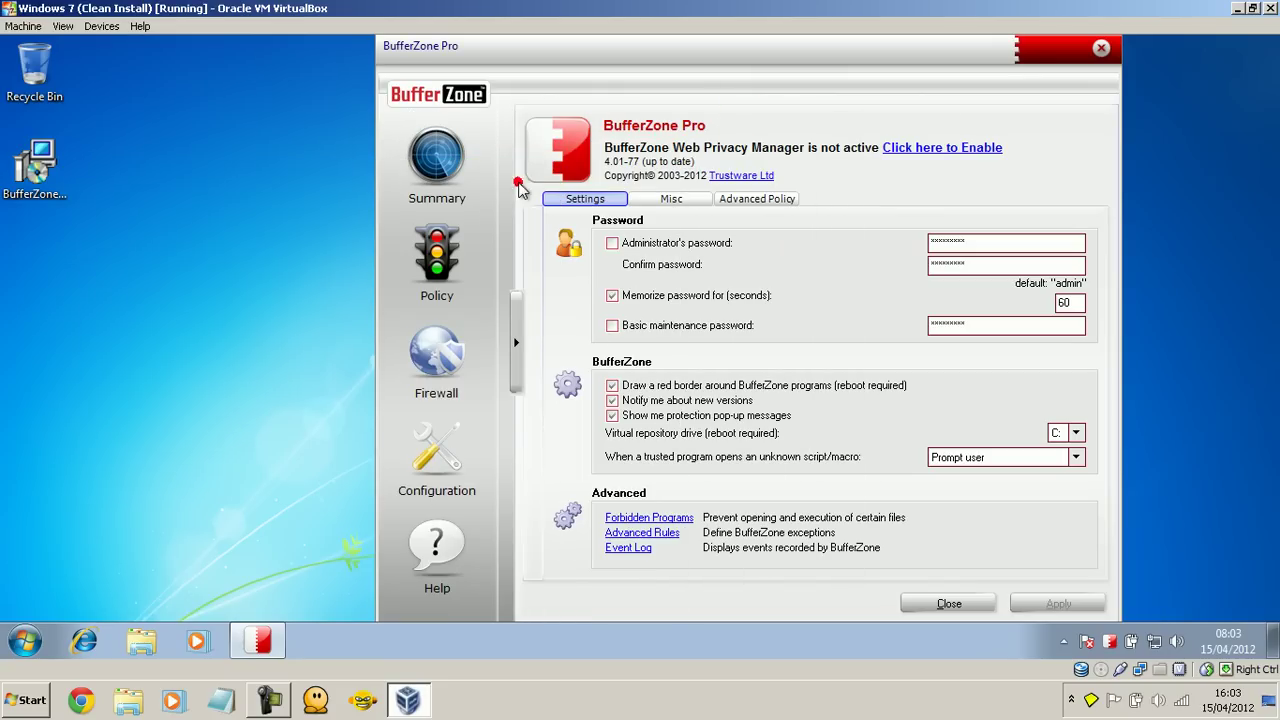
# Step: Browse Advanced Rules' interacting programs, trusted installations, compiler exceptions and trusted files, then close it
pyautogui.click(640, 534)
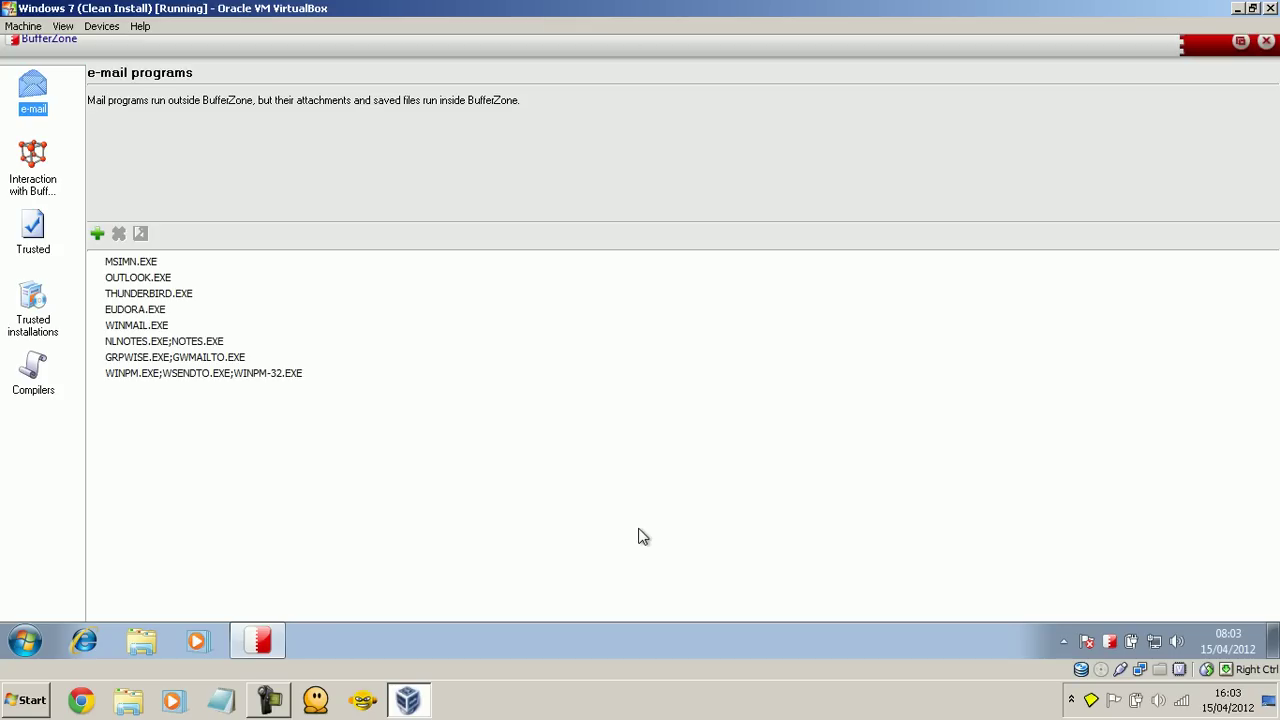
pyautogui.click(33, 172)
pyautogui.click(33, 310)
pyautogui.click(33, 372)
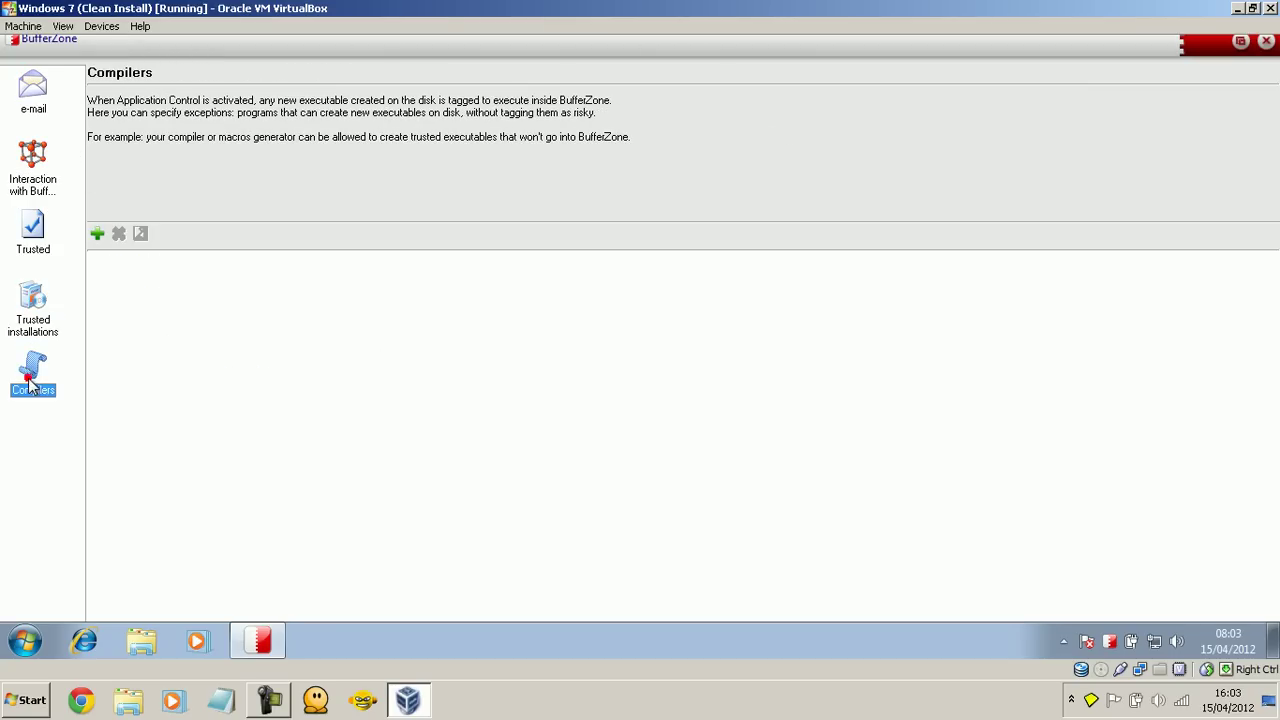
pyautogui.click(33, 250)
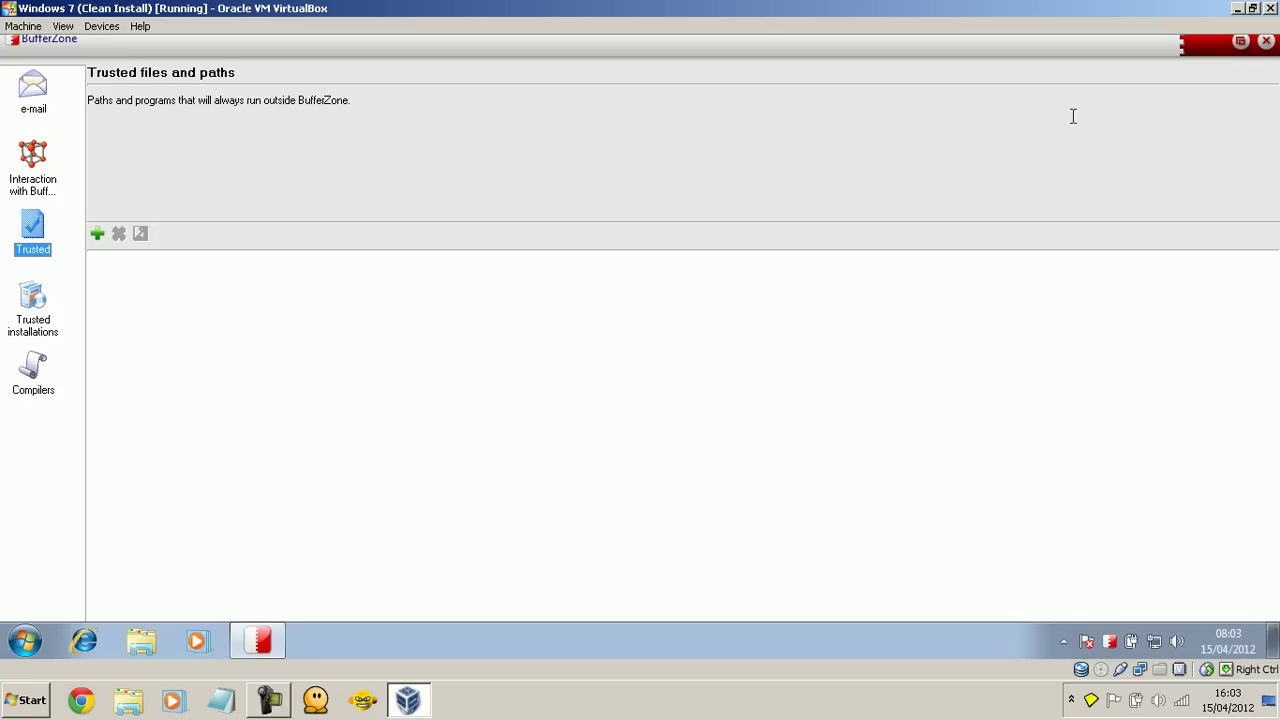
pyautogui.click(1268, 42)
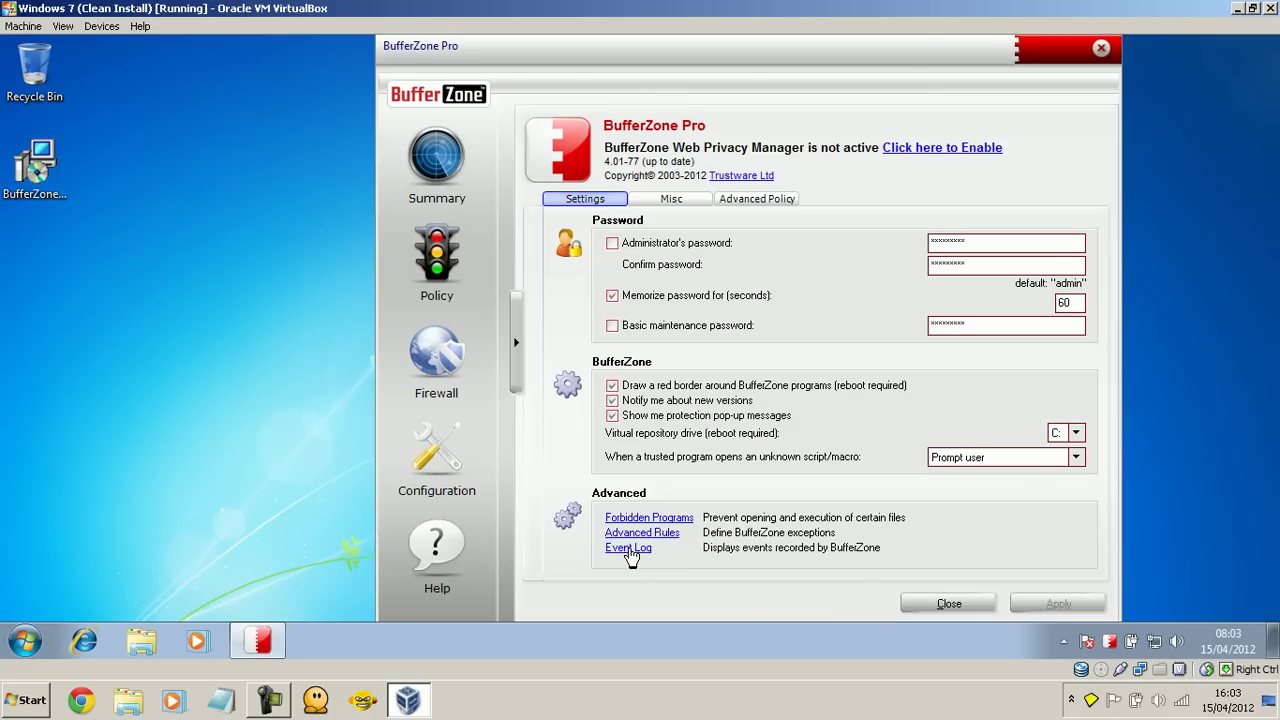
pyautogui.click(630, 550)
pyautogui.click(262, 232)
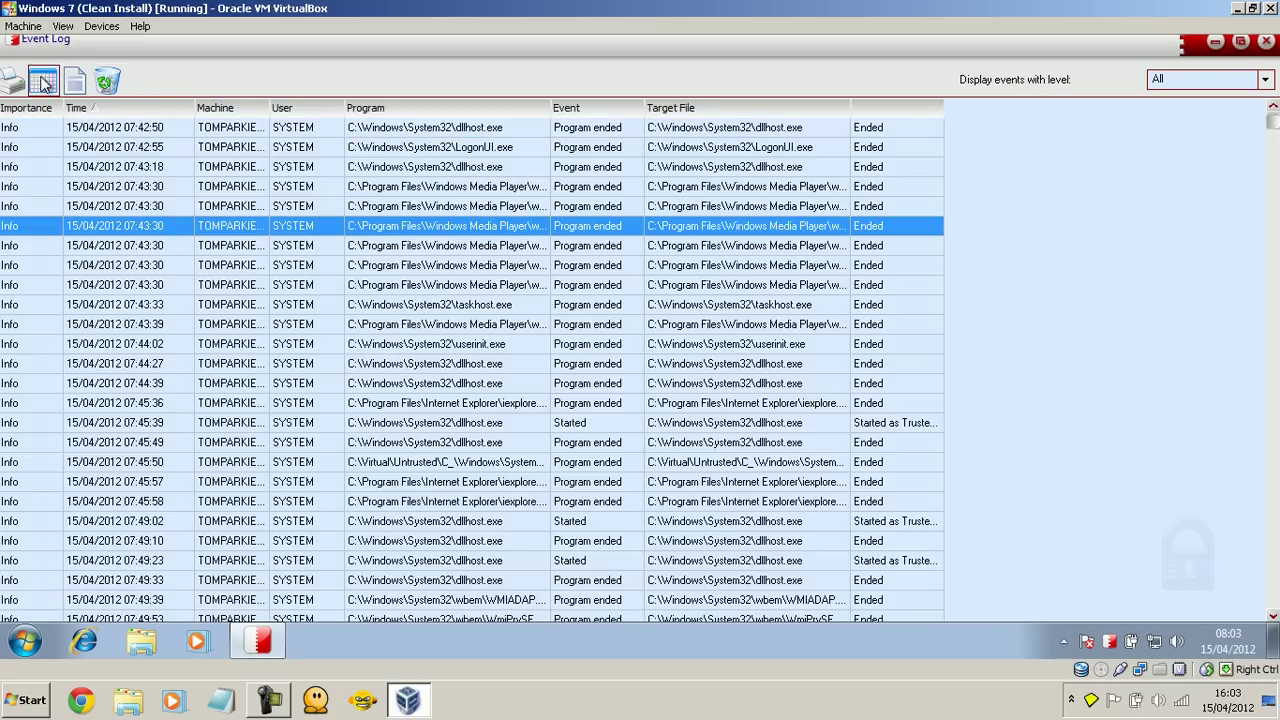
pyautogui.click(664, 386)
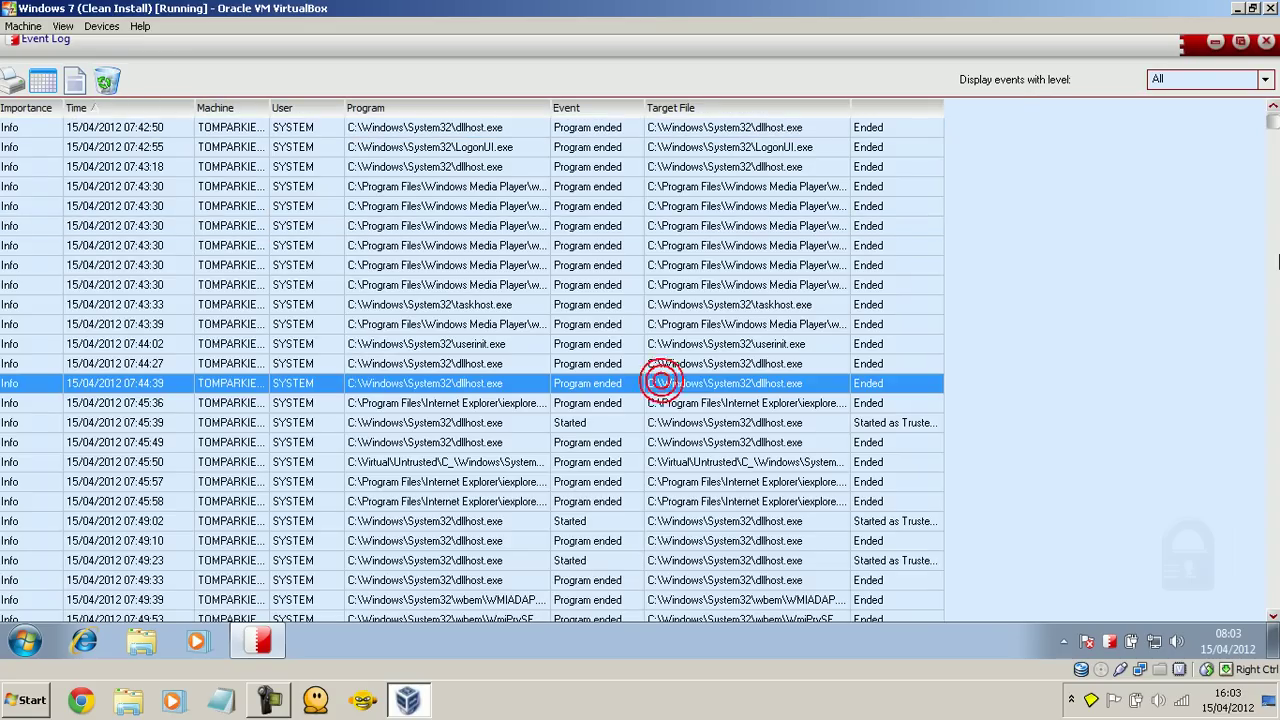
pyautogui.moveTo(1272, 122); pyautogui.dragTo(1272, 125)
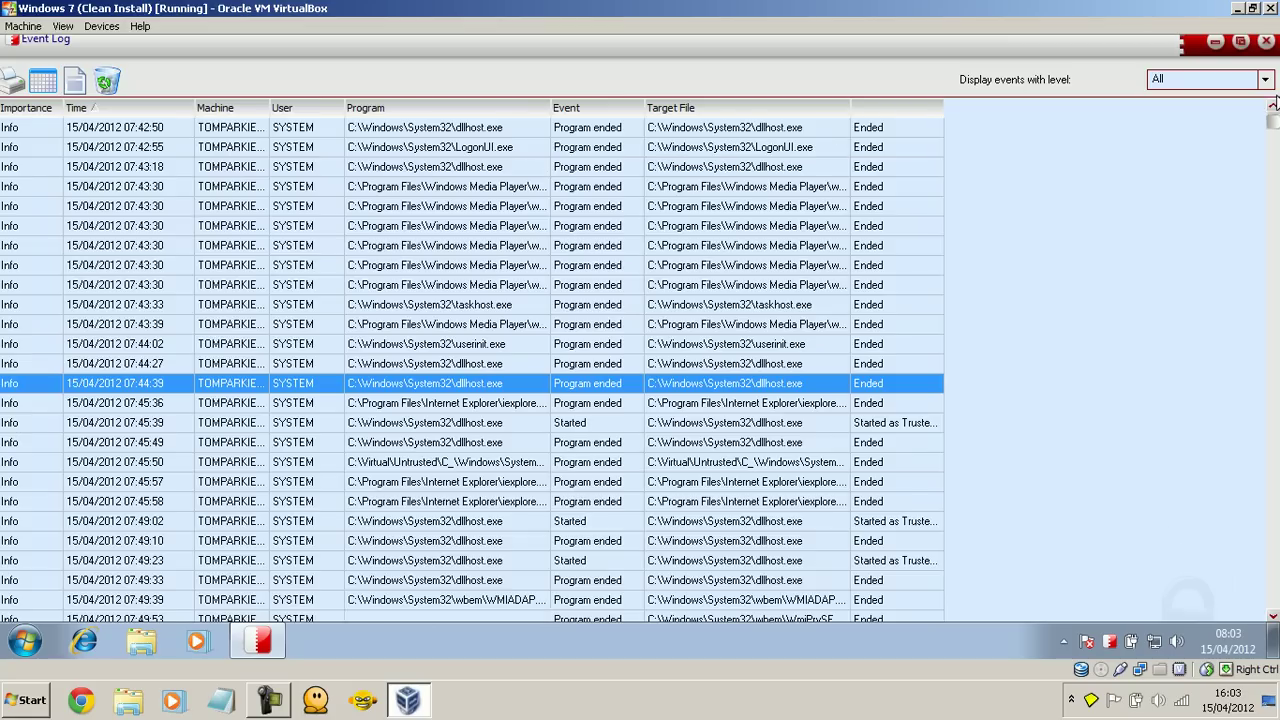
pyautogui.click(1200, 79)
pyautogui.click(1172, 112)
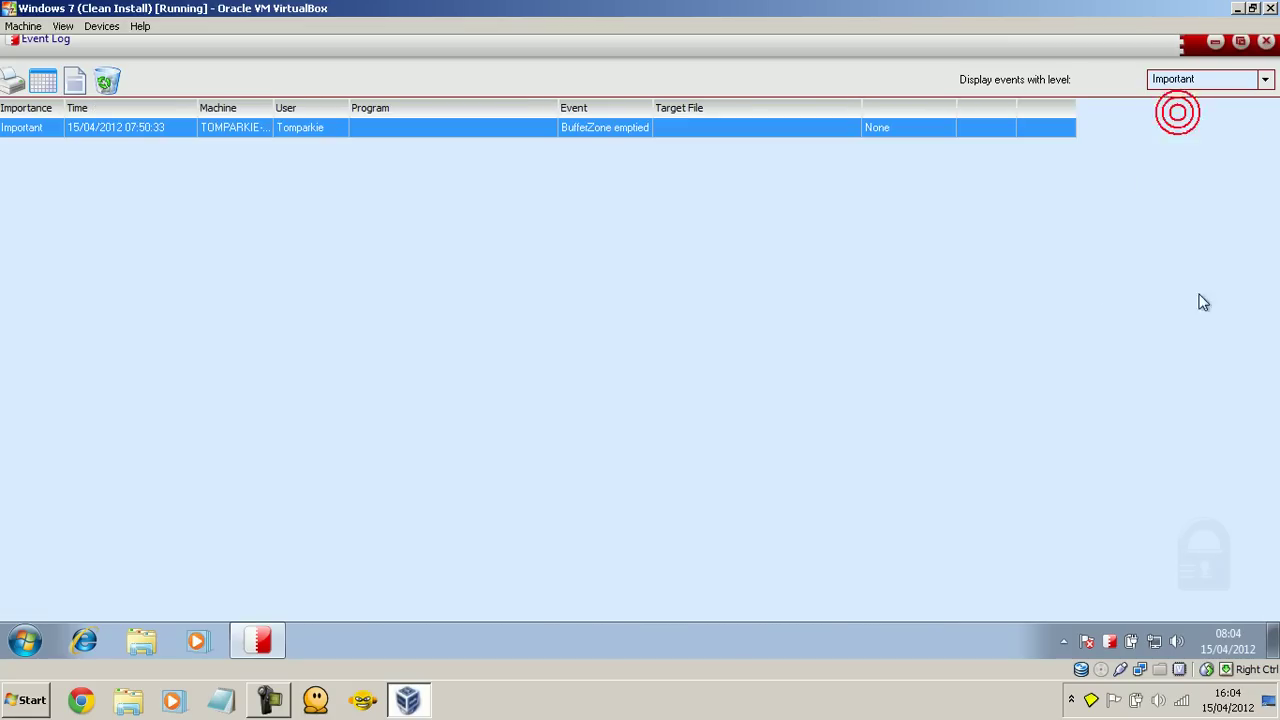
pyautogui.click(1266, 41)
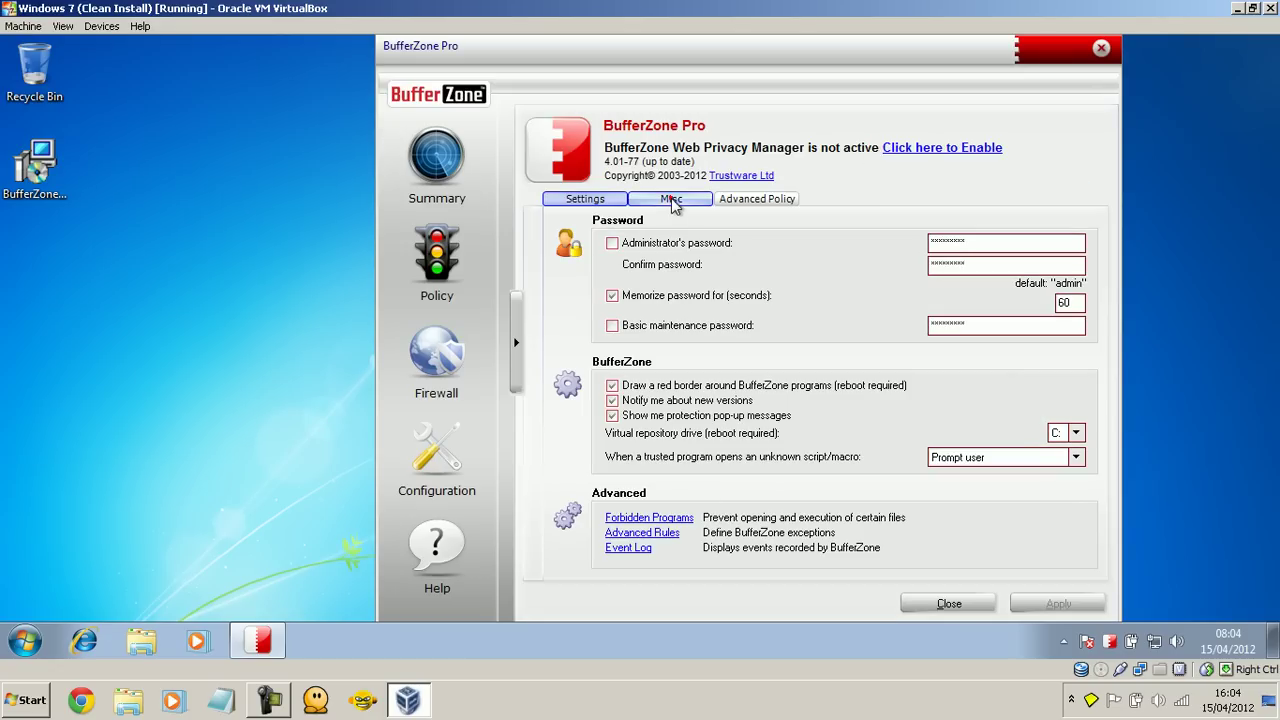
# Step: View the Misc and Advanced Policy tabs, then power off the VM restoring 'Clean Install'
pyautogui.click(671, 199)
pyautogui.click(740, 200)
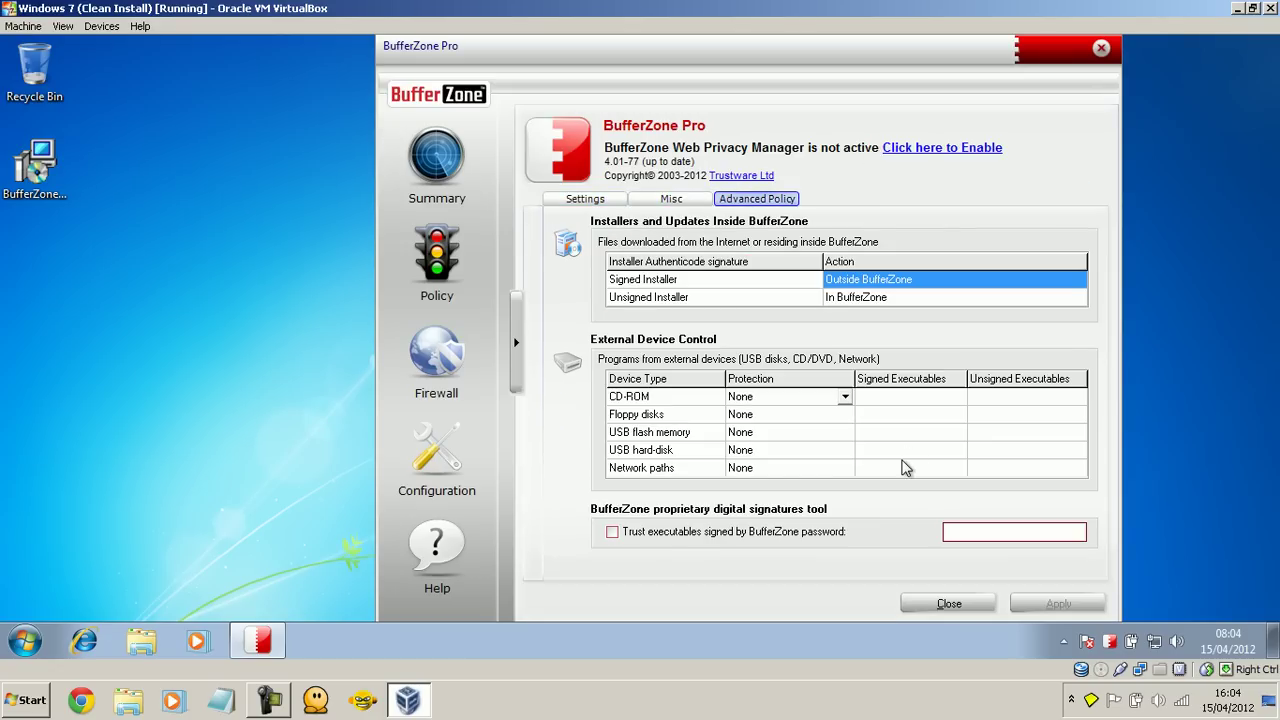
pyautogui.click(1268, 8)
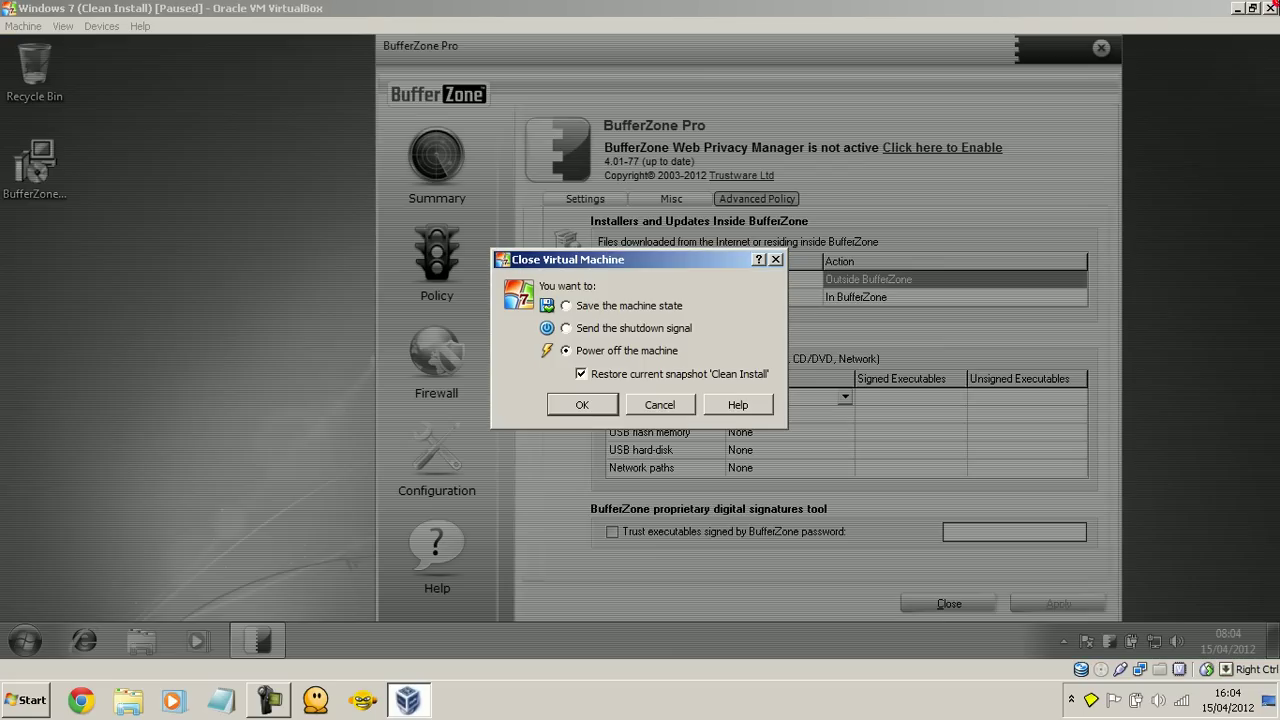
pyautogui.click(589, 408)
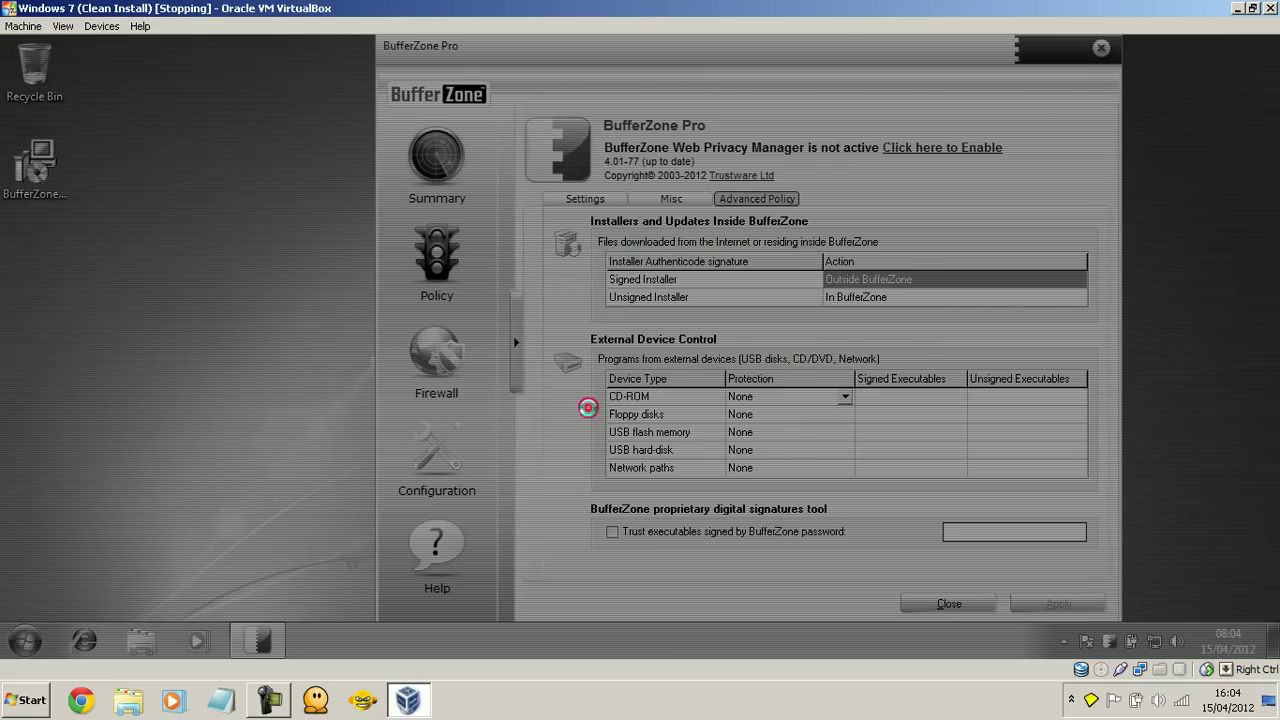